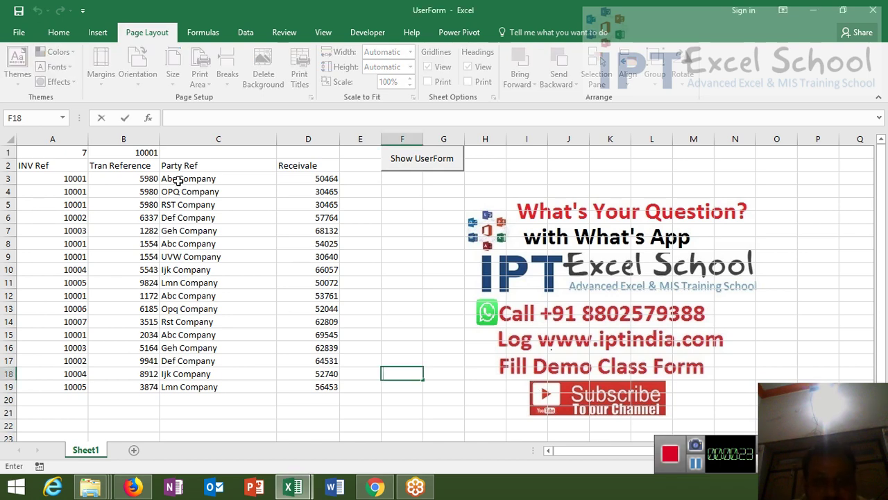
Look over the INV Ref, Tran Reference, Party Ref and Receivale columns of the invoice table.
left_click(150, 189)
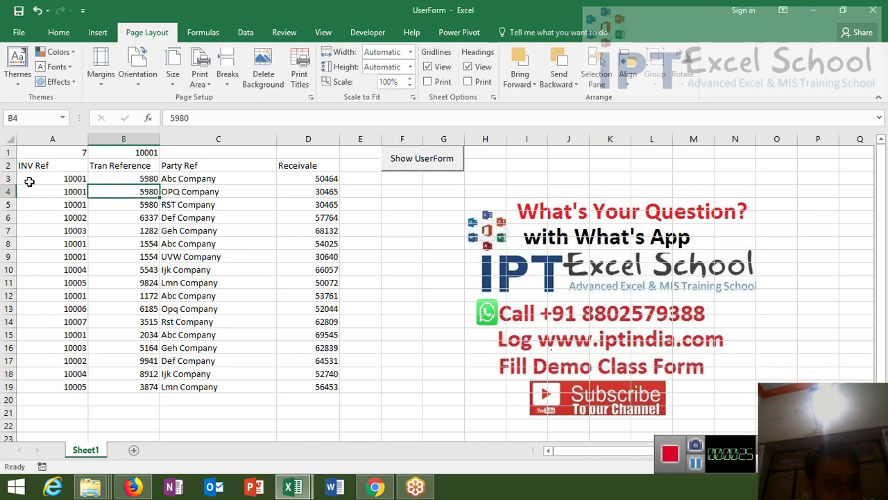
left_click(43, 165)
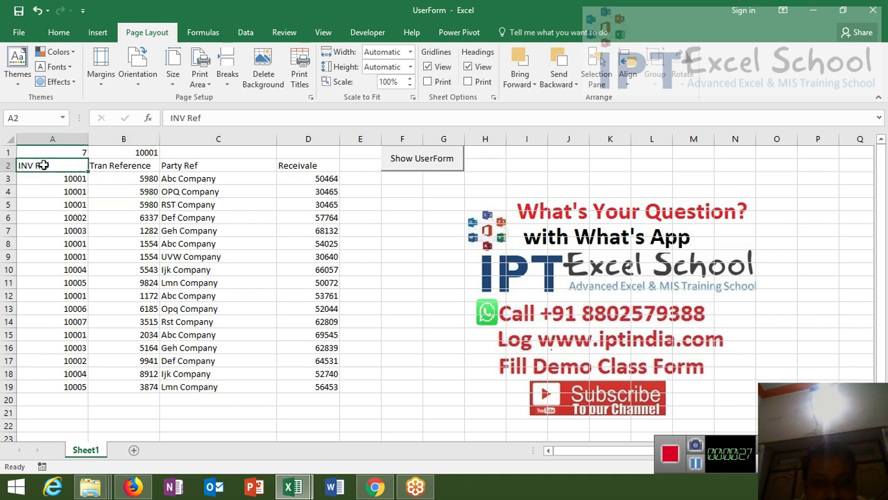
left_click(98, 167)
left_click(168, 167)
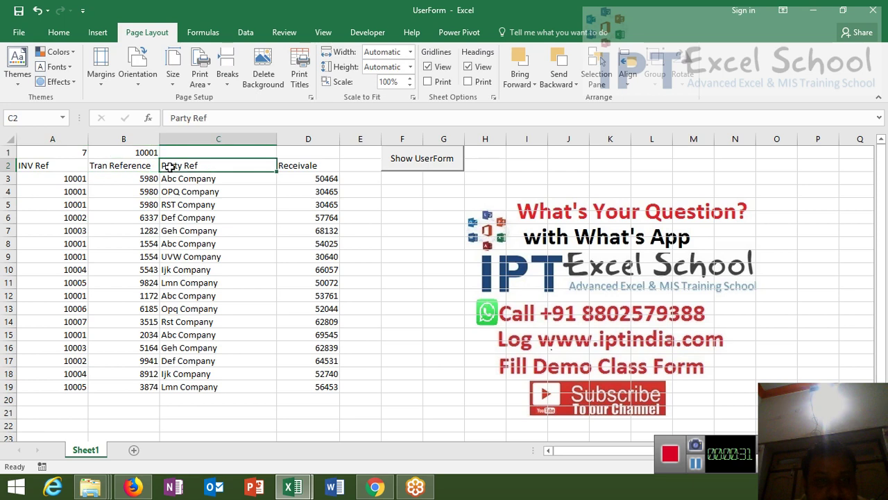
left_click(287, 165)
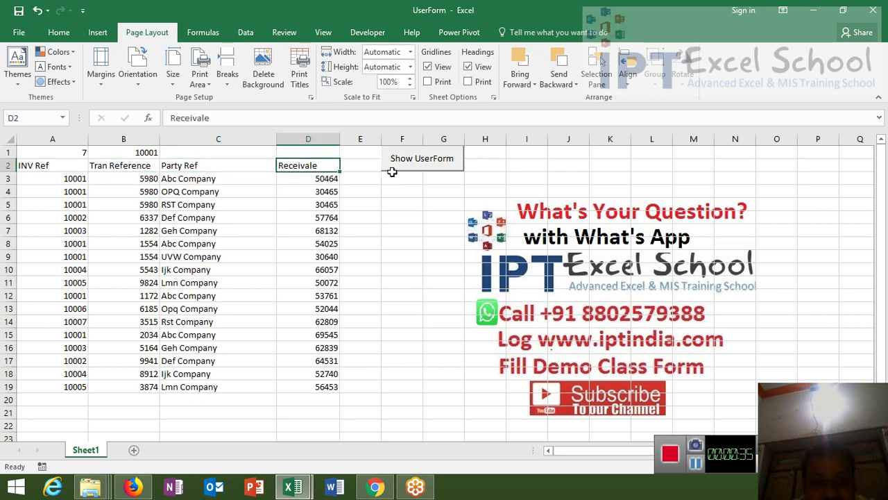
left_click(333, 188)
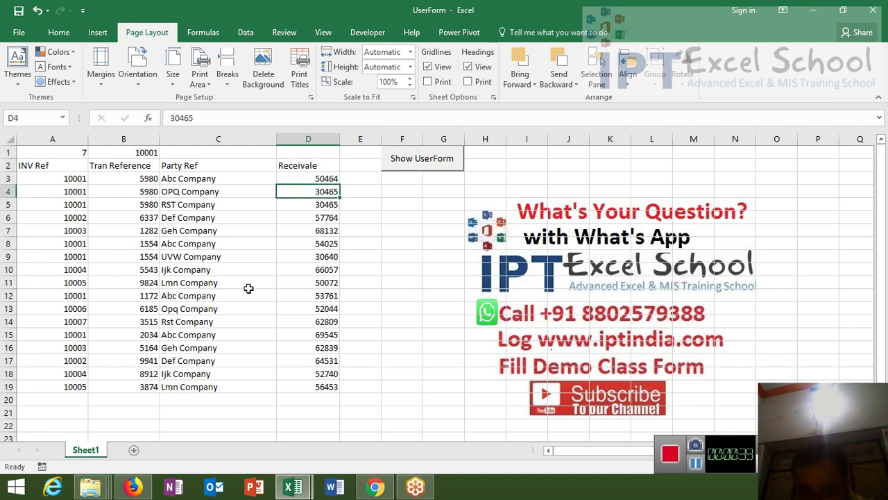
Search 10001 with the existing invoice form, step through a matching record, then close it.
left_click(422, 160)
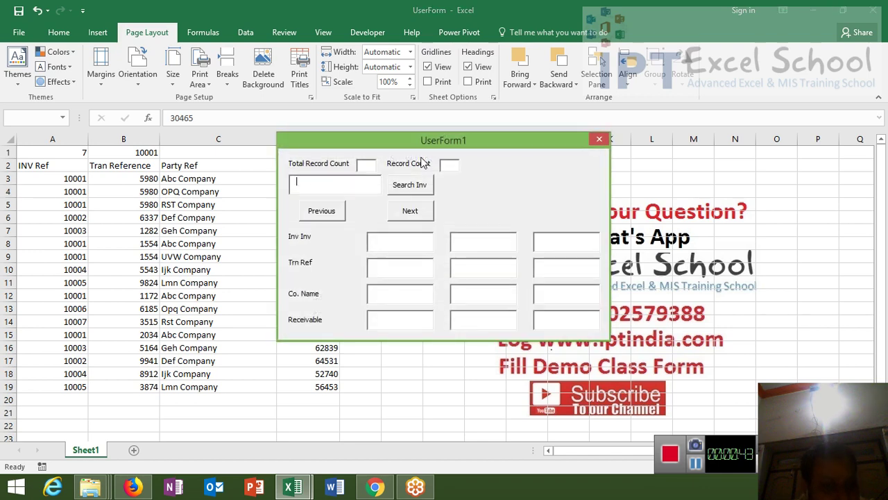
type("11")
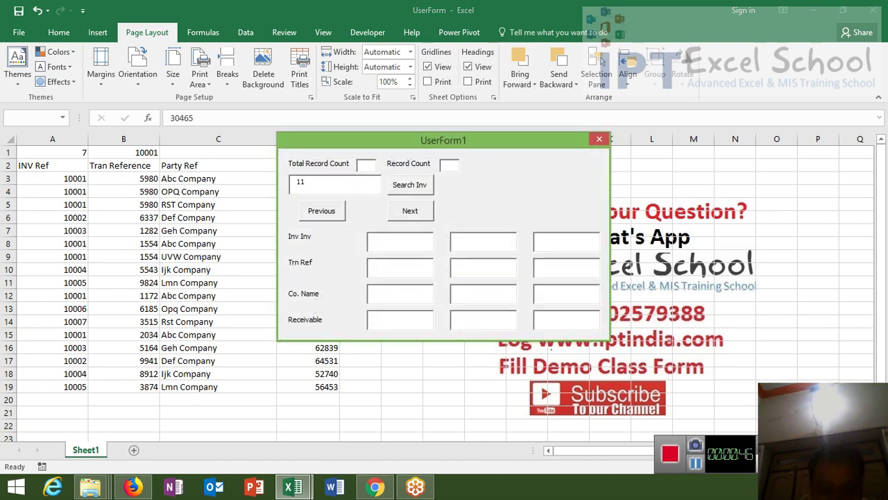
key("BackSpace")
type("0001")
left_click(425, 184)
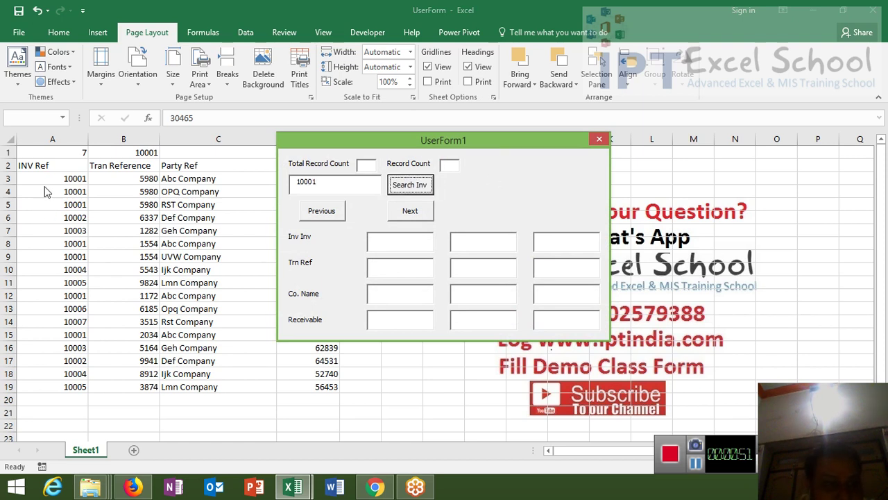
left_click(378, 316)
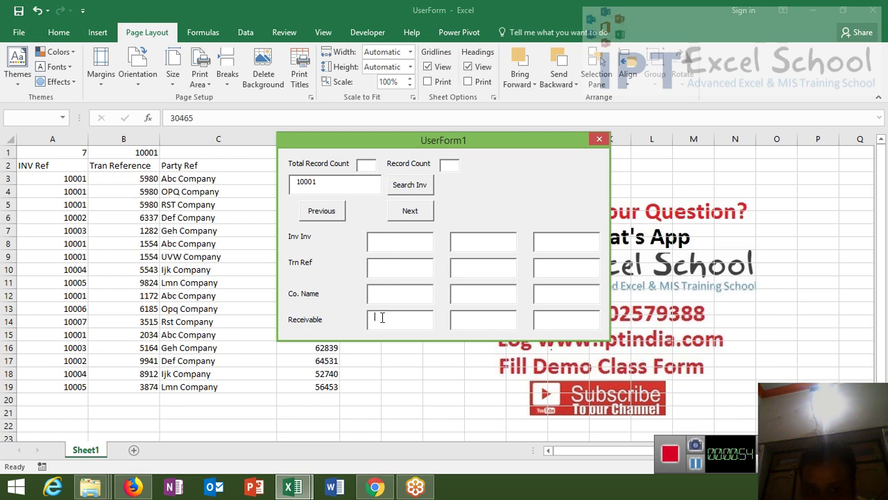
left_click(415, 218)
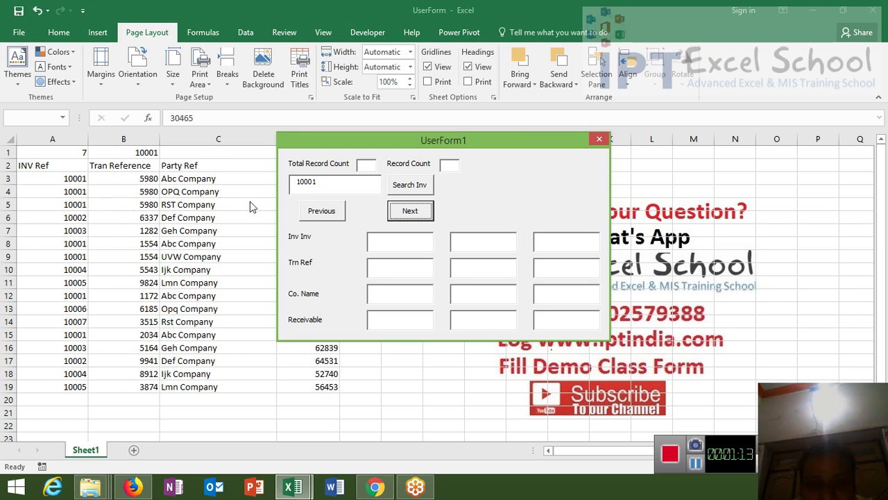
left_click(602, 142)
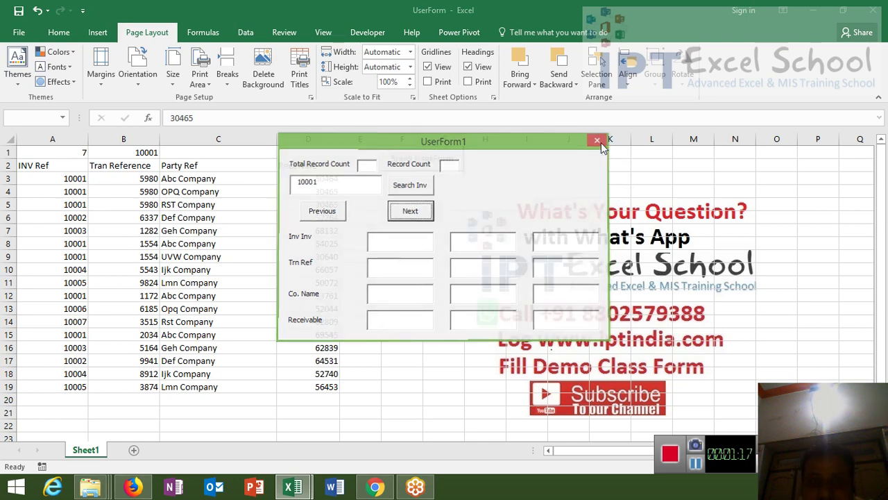
Open the UserForm1 design in the VBA editor from the Developer tab.
left_click(315, 178)
left_click(366, 33)
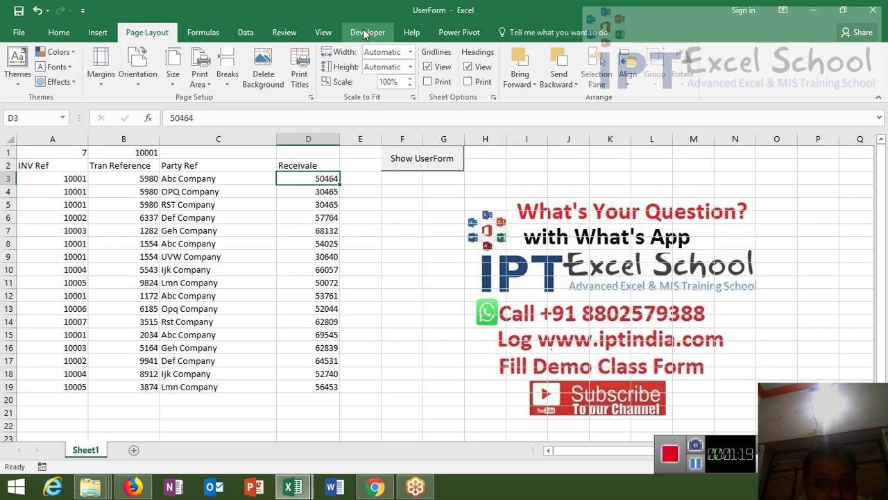
left_click(10, 76)
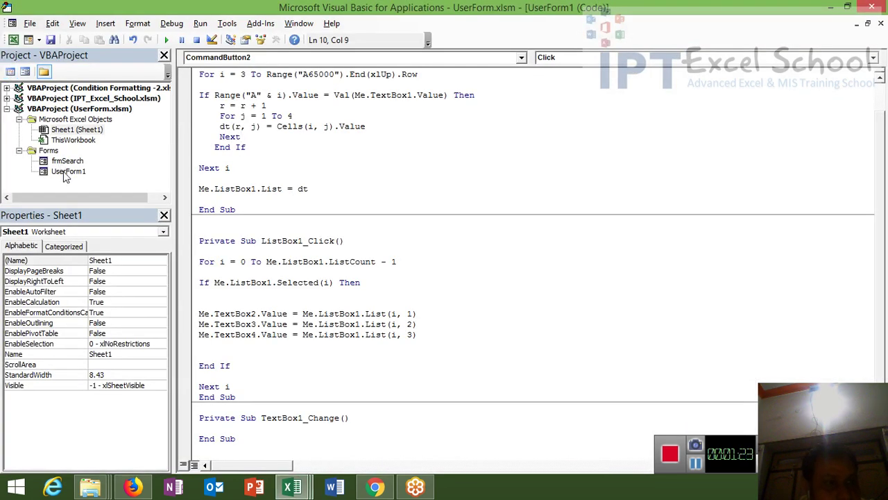
double_click(64, 173)
Run UserForm1 and check INV Ref 10001 to list its seven matching records.
left_click(167, 40)
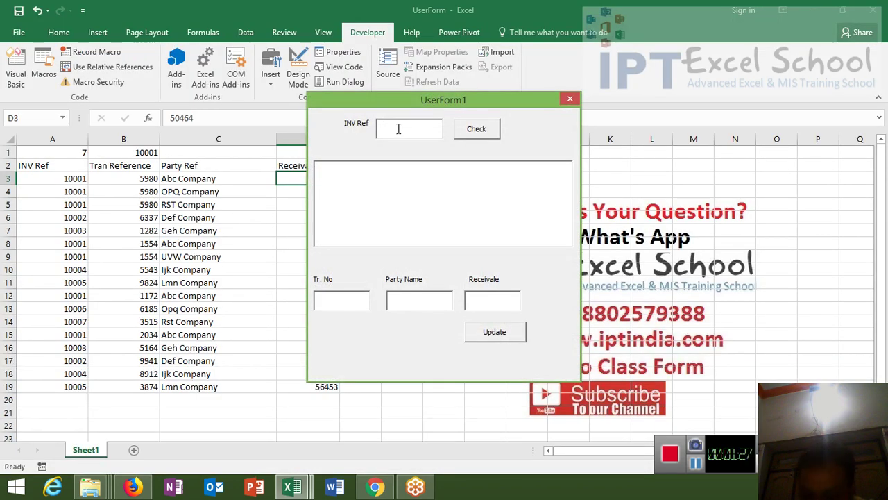
type("11")
key("BackSpace")
key("BackSpace")
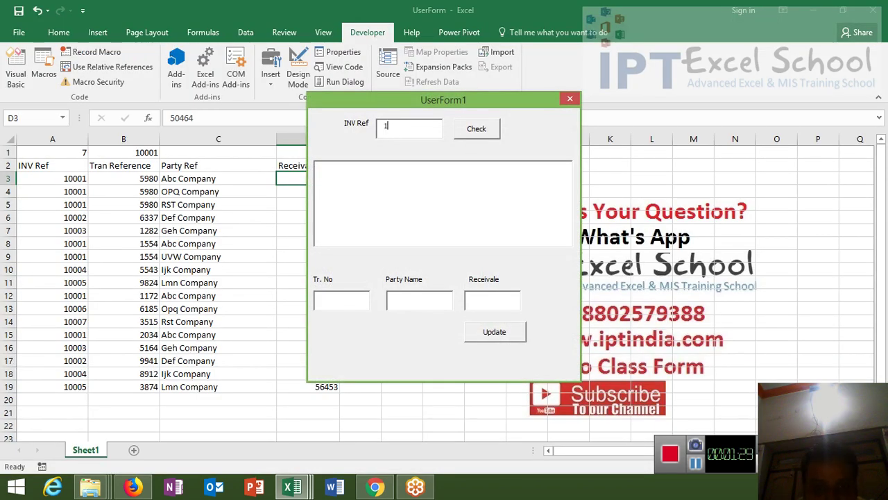
type("10001")
left_click(482, 138)
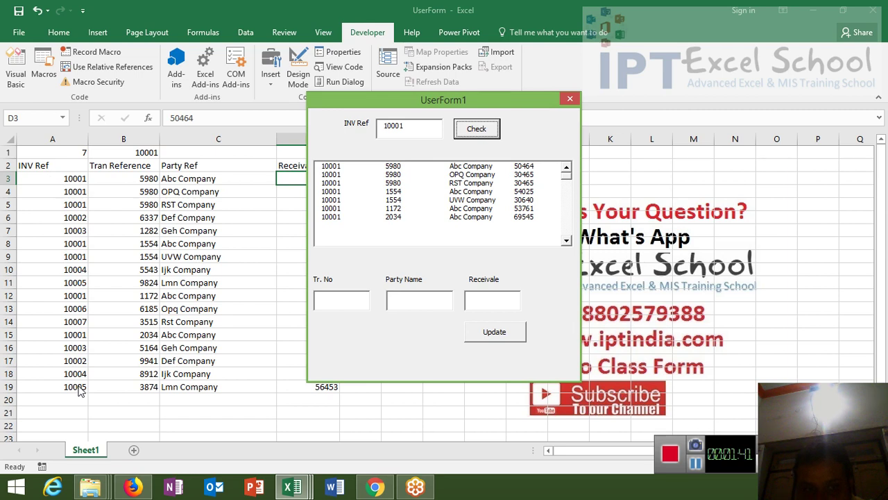
Load list rows into the fields, ending on 1172, Abc Company, 53761.
left_click(461, 168)
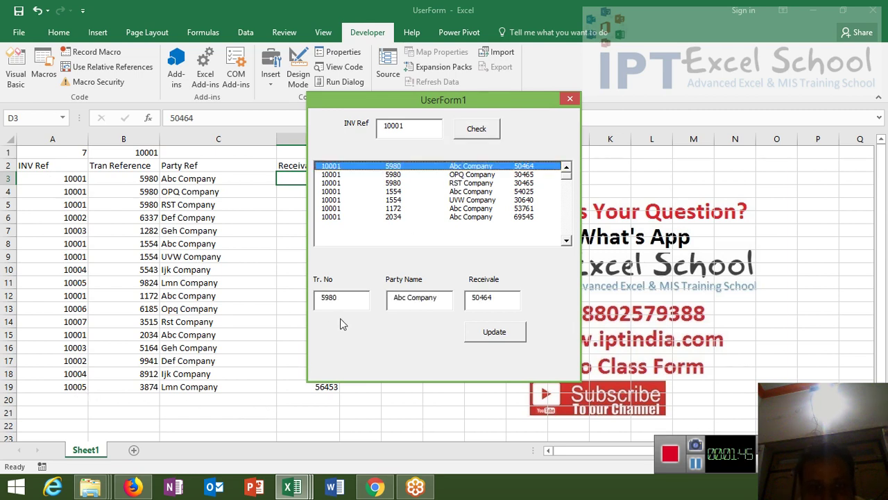
left_click(478, 297)
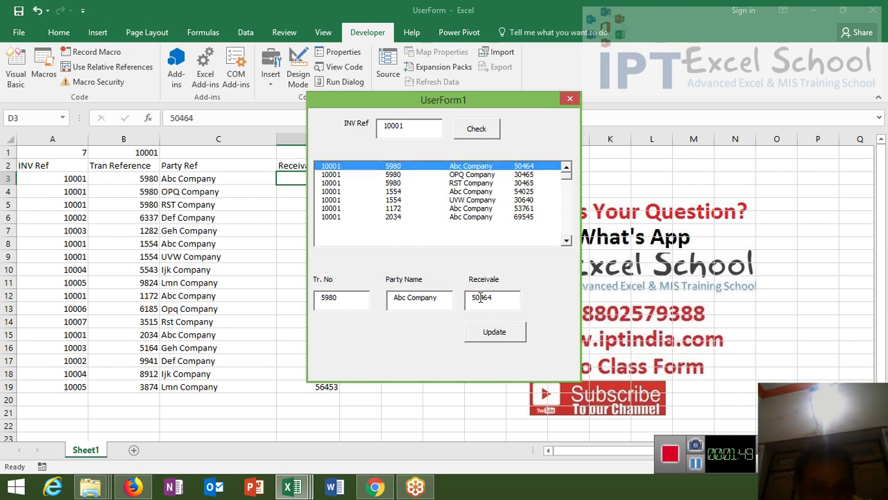
left_click(494, 333)
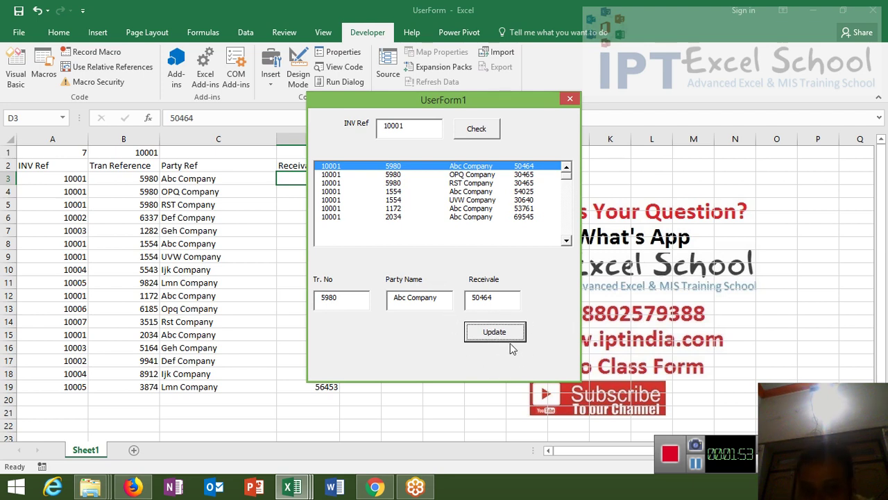
left_click(526, 175)
left_click(525, 183)
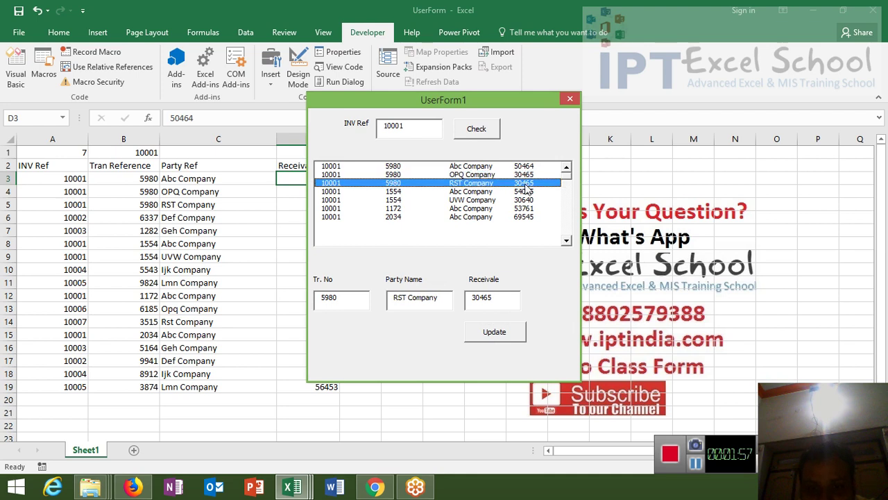
left_click(526, 192)
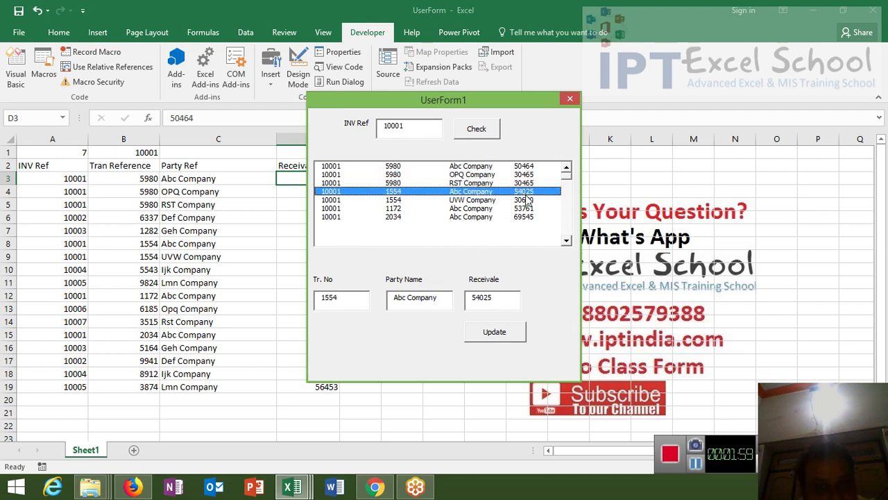
left_click(528, 200)
left_click(529, 209)
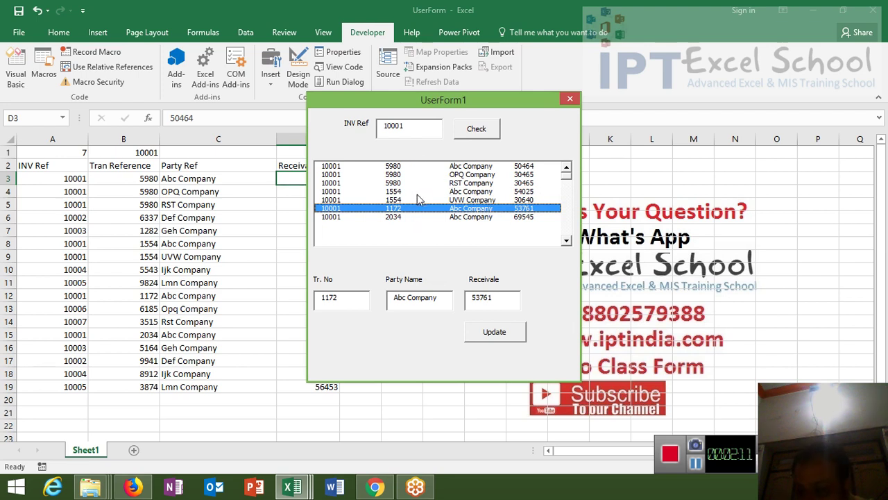
Close the running form, insert a blank UserForm2 and stretch it to 374.25 points tall.
left_click(569, 99)
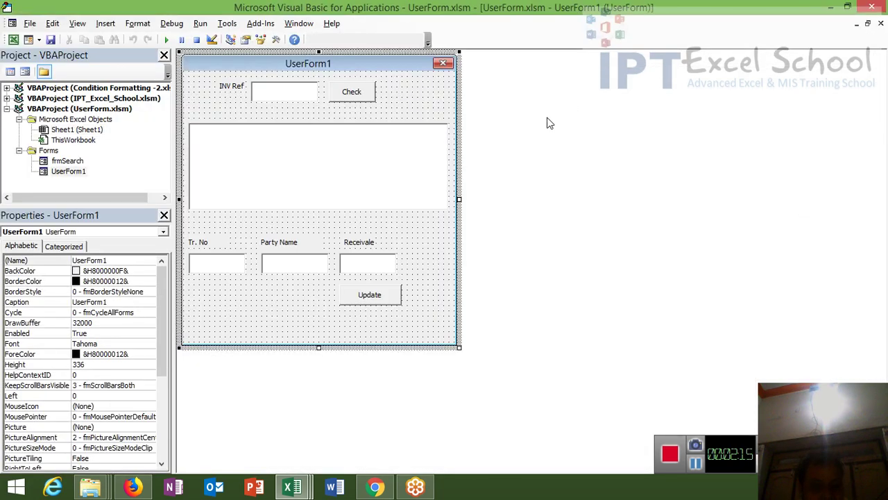
key("alt+F11")
key("alt+F11")
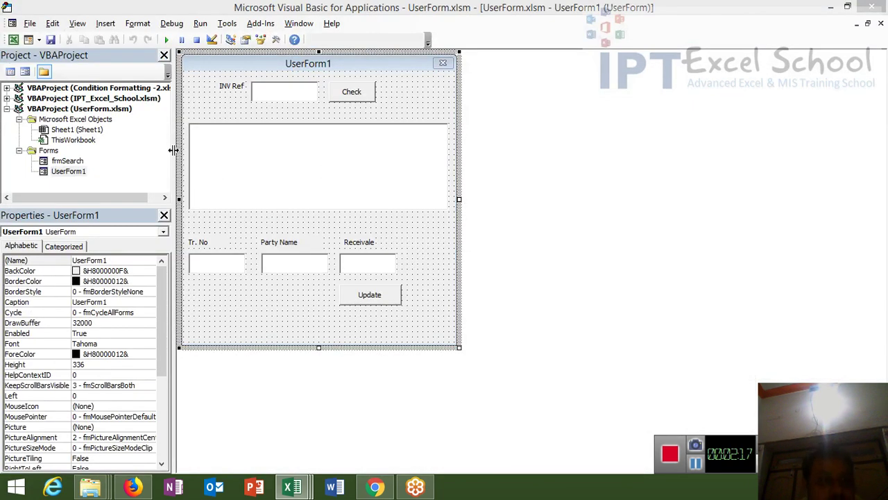
left_click(106, 23)
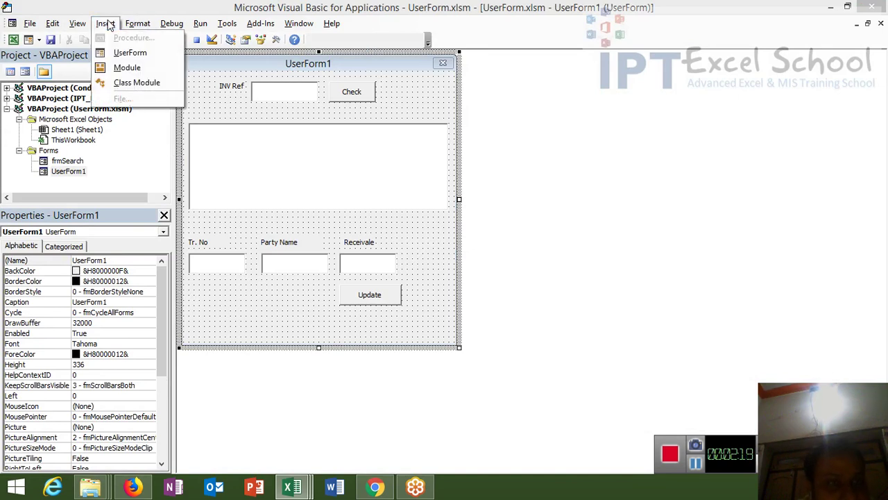
left_click(130, 53)
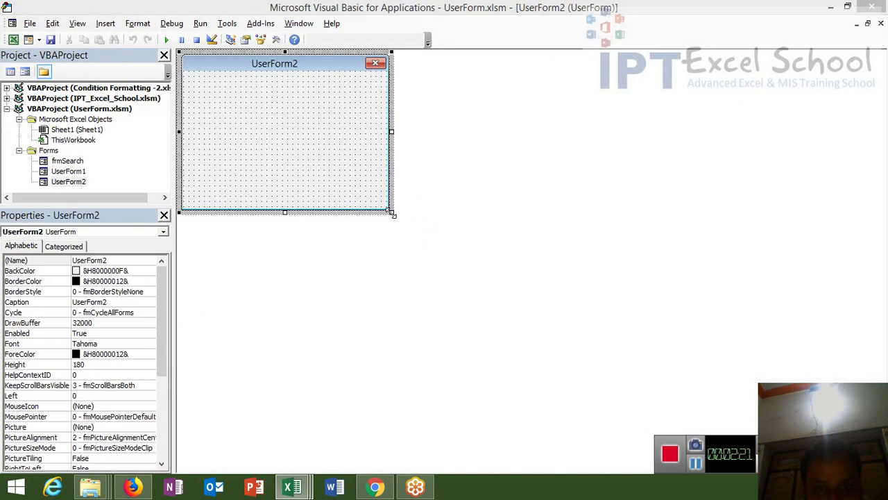
left_click_drag(393, 215, 505, 380)
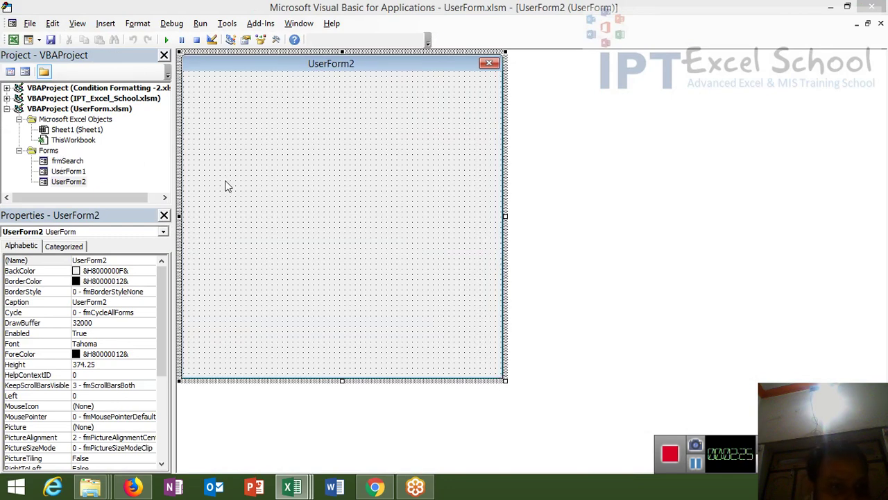
Draw the input text box near the top of UserForm2, undoing an extra box.
left_click(277, 40)
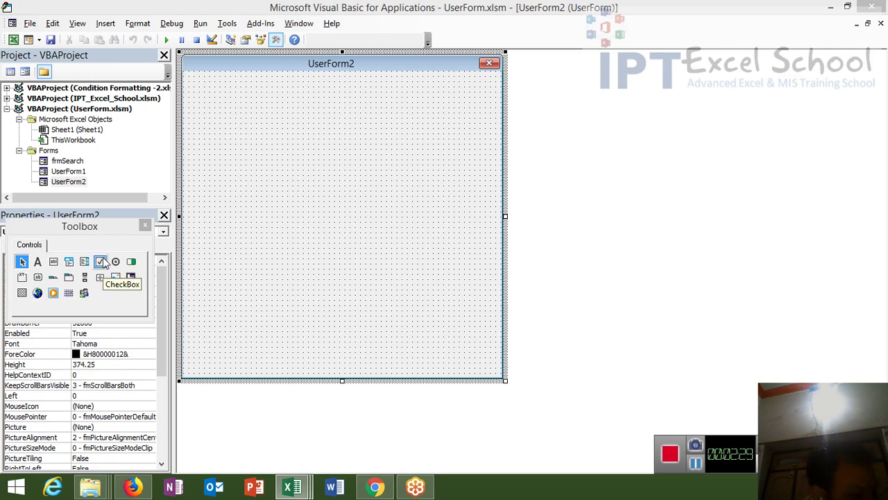
left_click(53, 262)
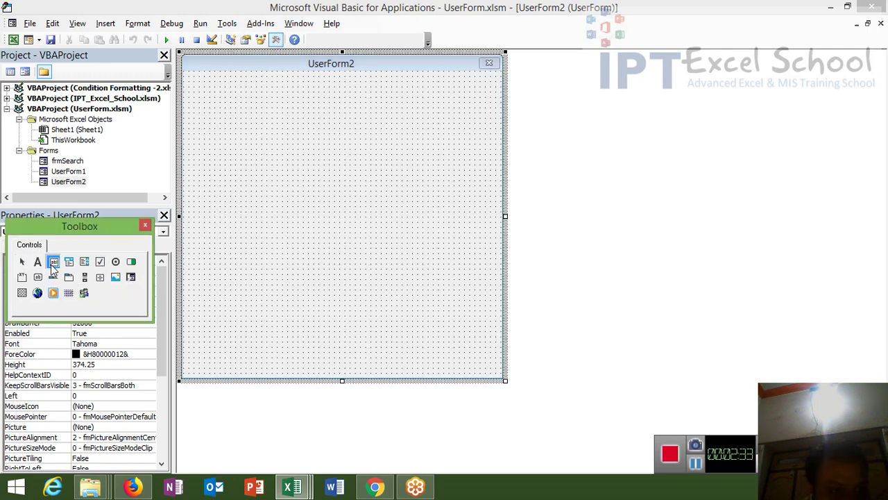
mouse_move(246, 94)
left_mouse_down()
mouse_move(258, 108)
mouse_move(316, 114)
left_mouse_up()
left_click(54, 263)
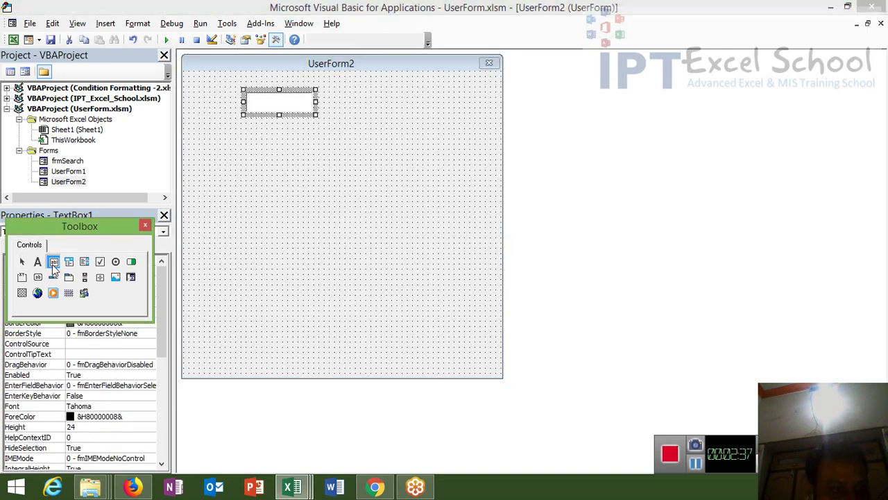
left_click_drag(191, 92, 239, 110)
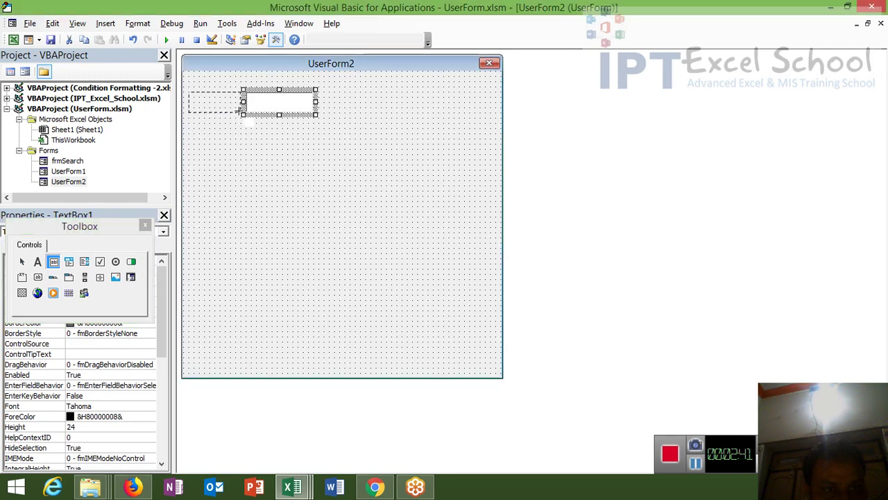
left_click_drag(237, 110, 236, 114)
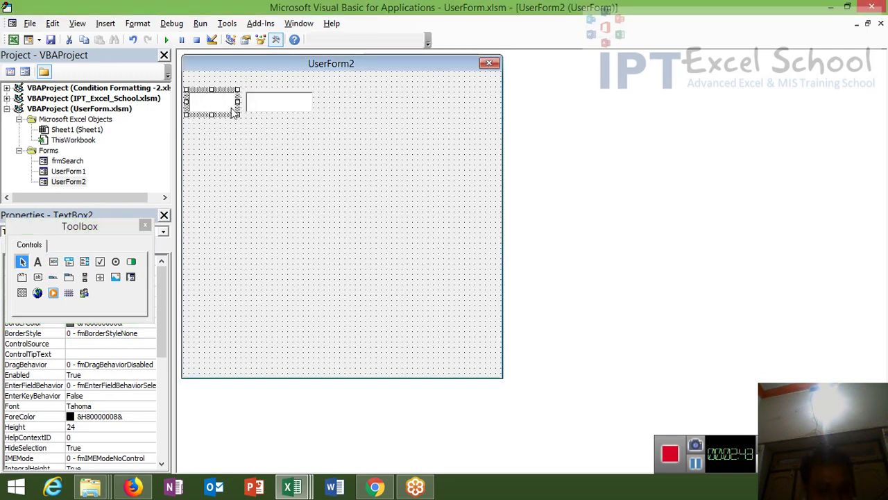
key("ctrl+z")
Draw a label left of the input box and select the INV Ref text in cell A2.
left_click(37, 261)
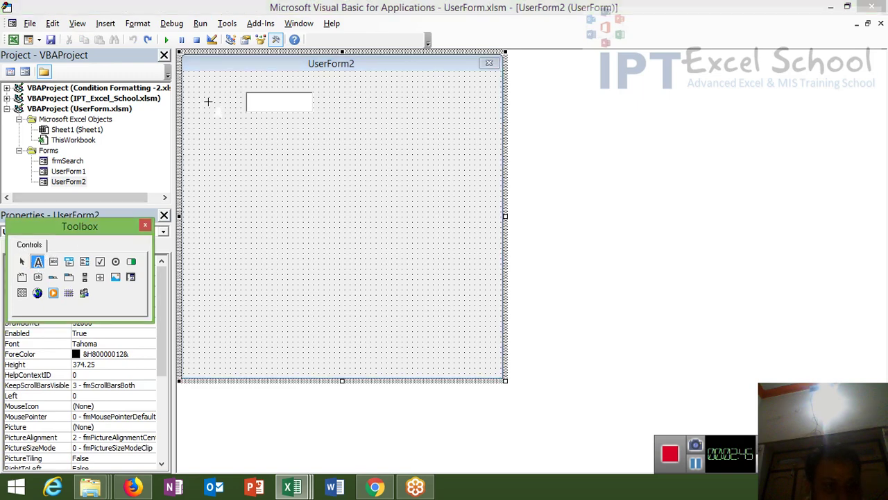
left_click_drag(195, 92, 241, 110)
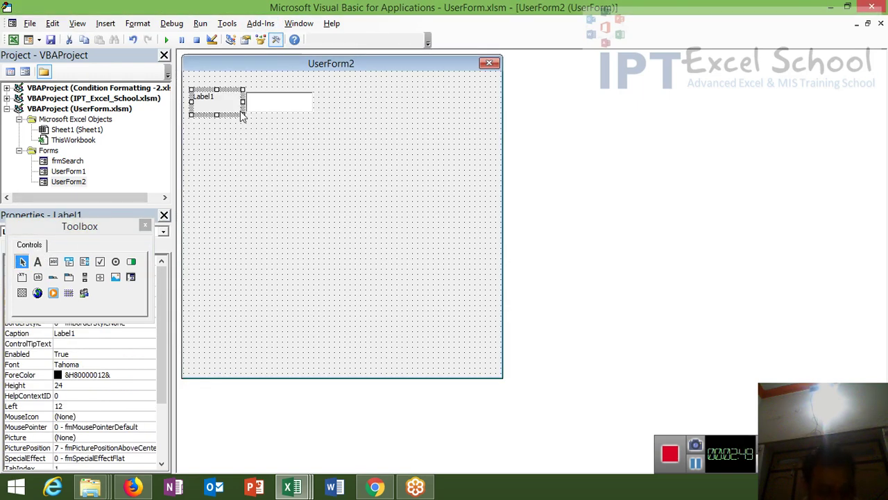
key("alt+F11")
left_click(46, 166)
double_click(47, 167)
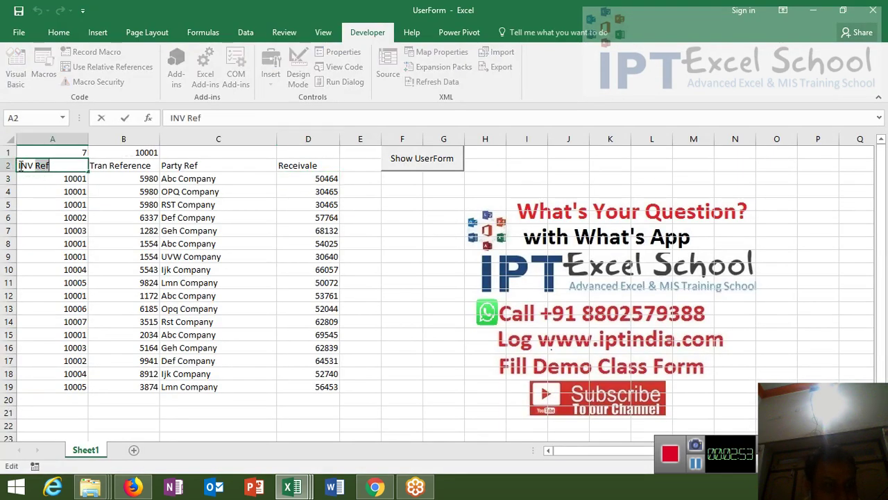
left_click(20, 166)
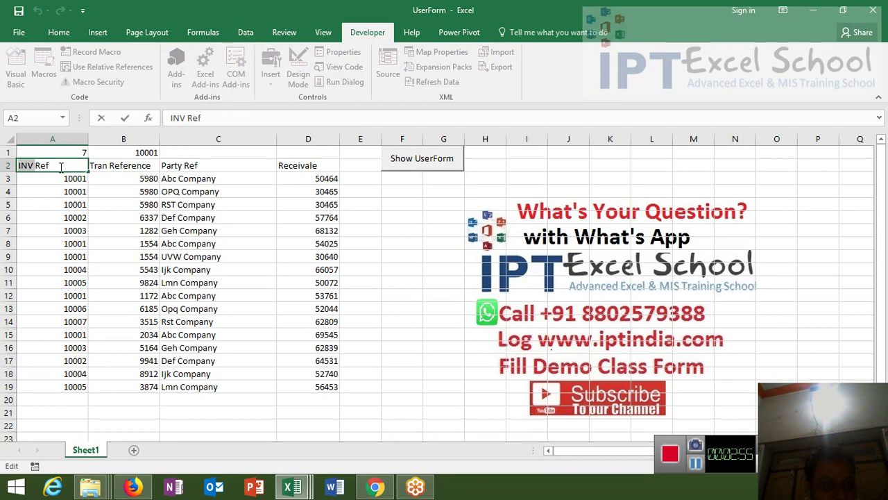
left_click_drag(61, 166, 18, 166)
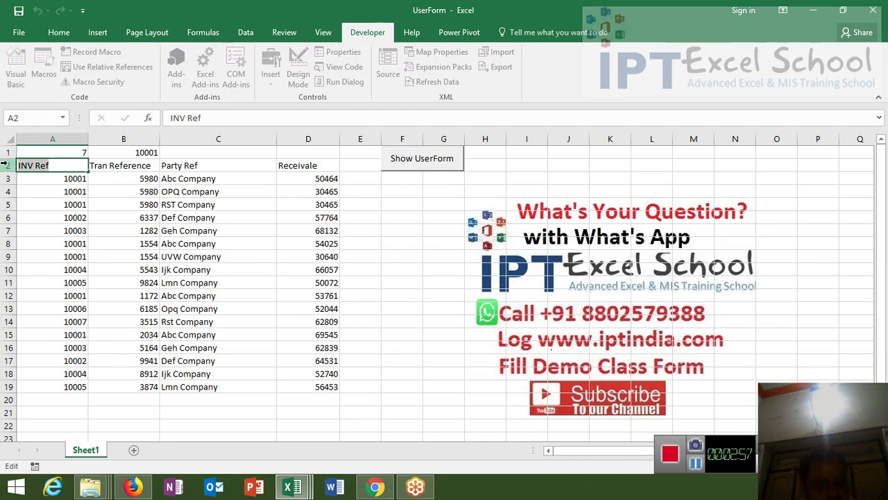
Caption the label 'INV Ref' and move it snug against the input box.
key("alt+F11")
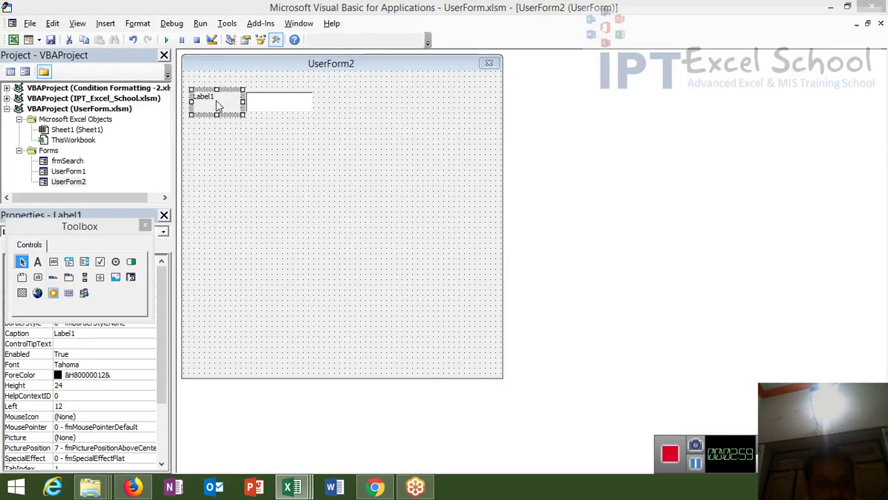
left_click(217, 104)
key("BackSpace")
key("BackSpace")
key("BackSpace")
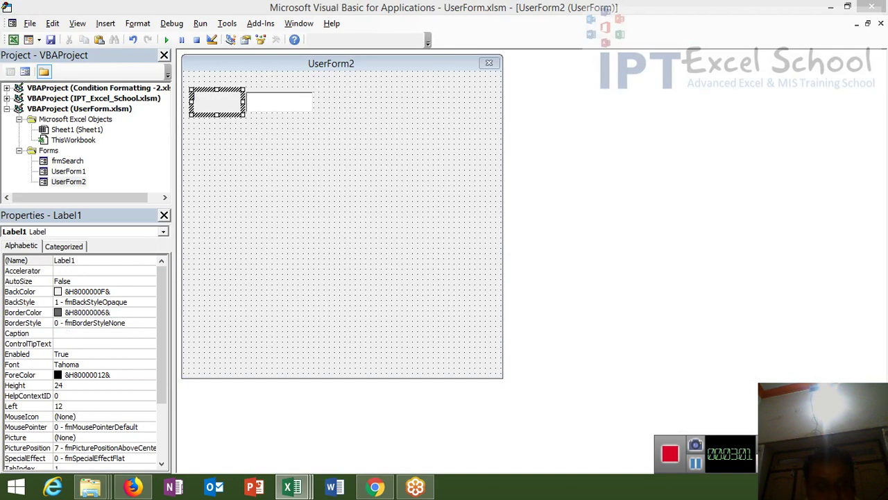
type("INV Ref")
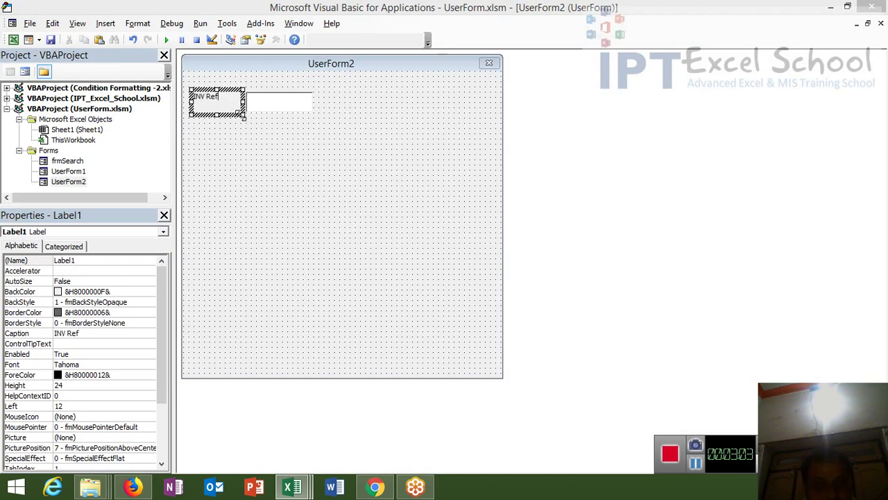
double_click(241, 115)
left_click_drag(223, 103, 241, 111)
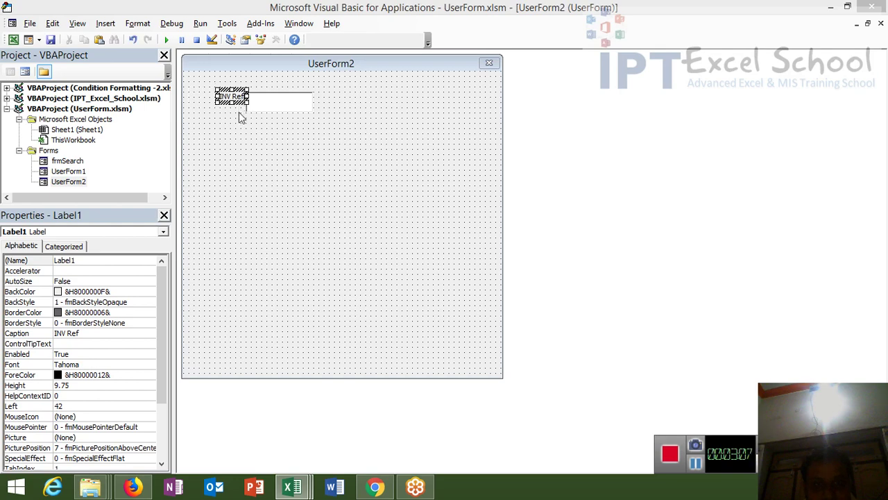
left_click(243, 136)
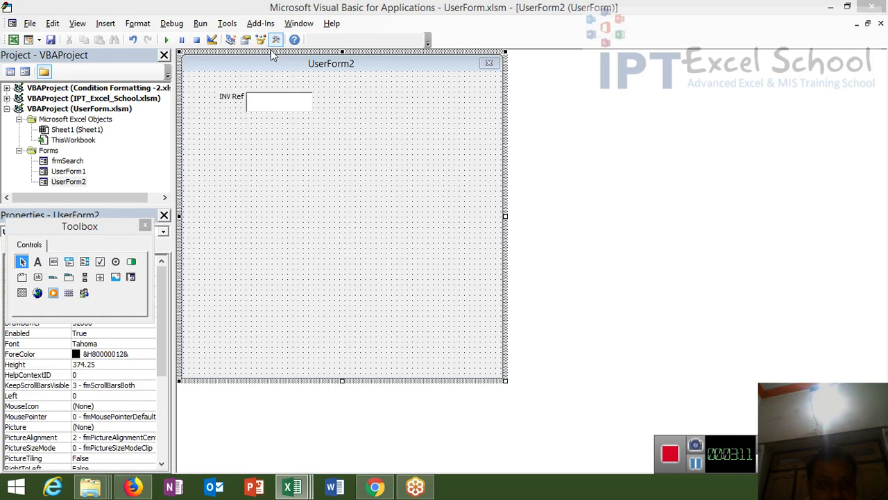
Draw a command button right of the INV Ref box and caption it 'Check'.
left_click(38, 278)
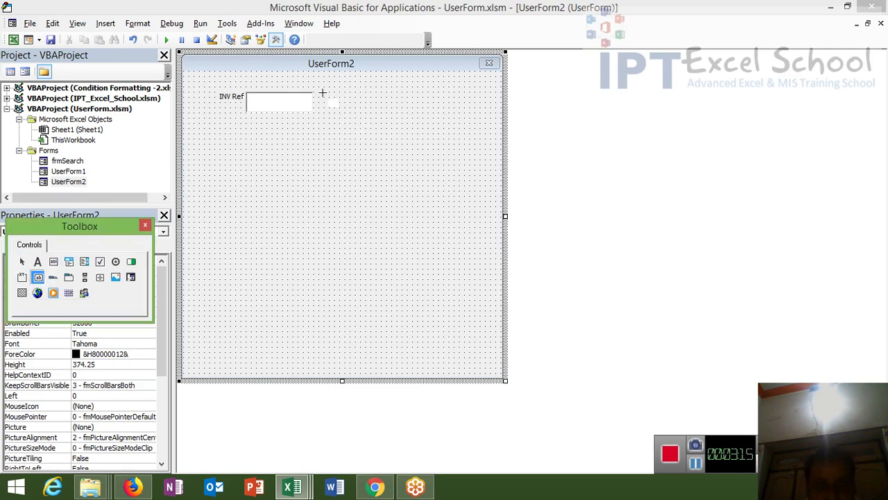
left_click_drag(322, 93, 367, 111)
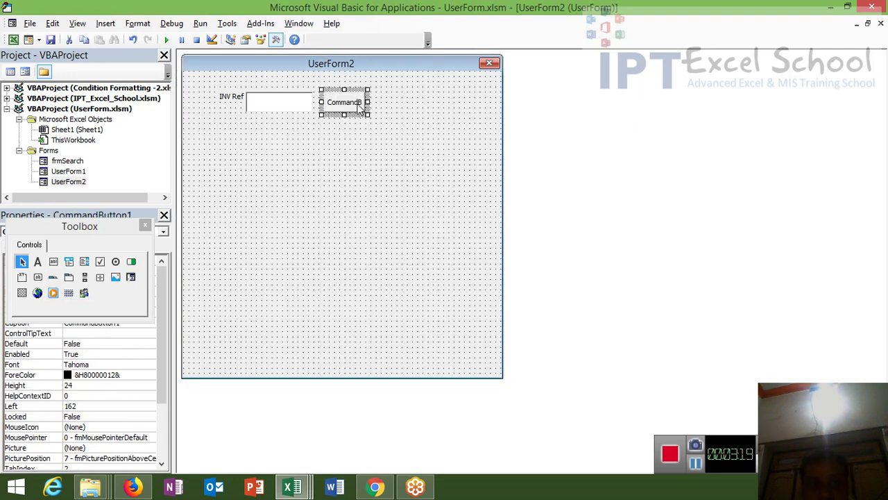
left_click(359, 104)
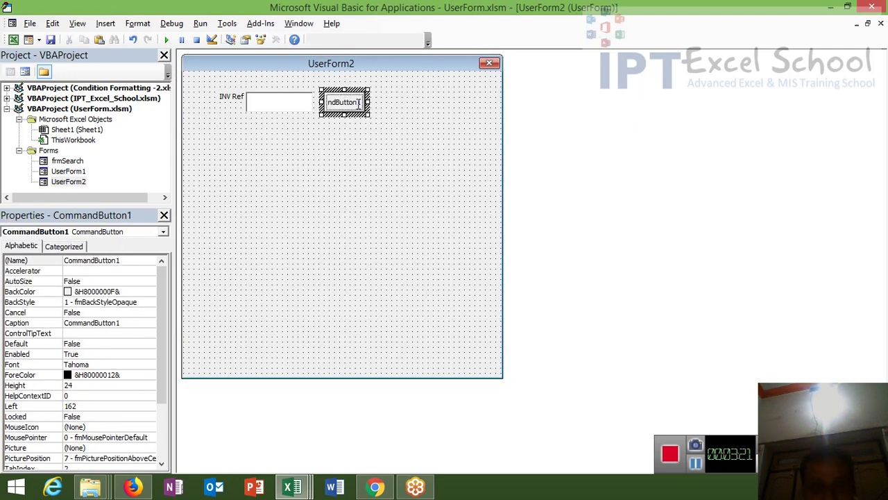
key("BackSpace")
key("BackSpace")
key("BackSpace")
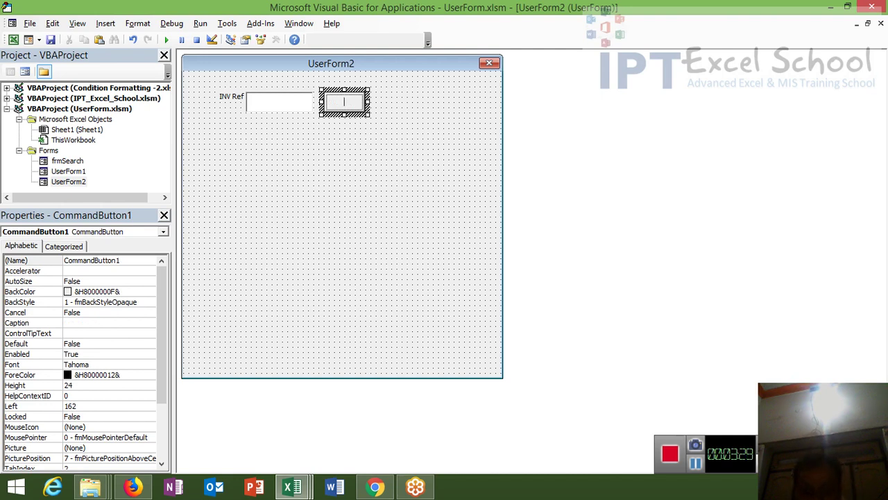
type("C")
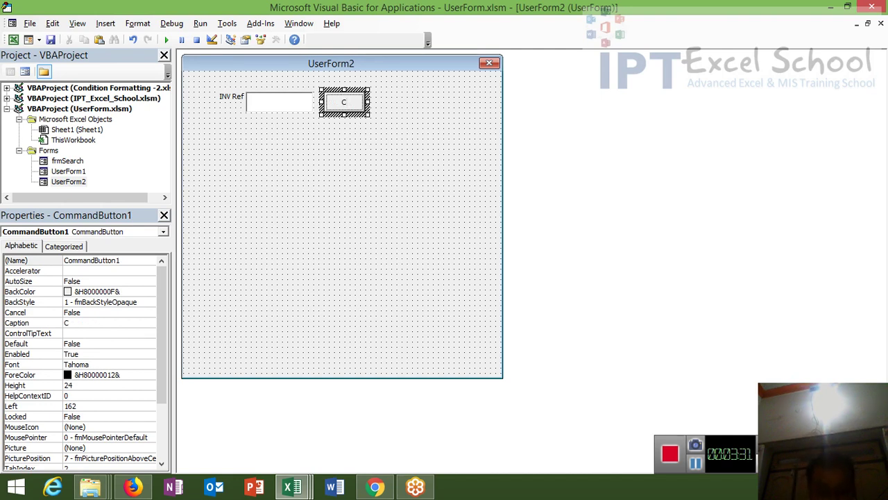
type("heck")
left_click(320, 139)
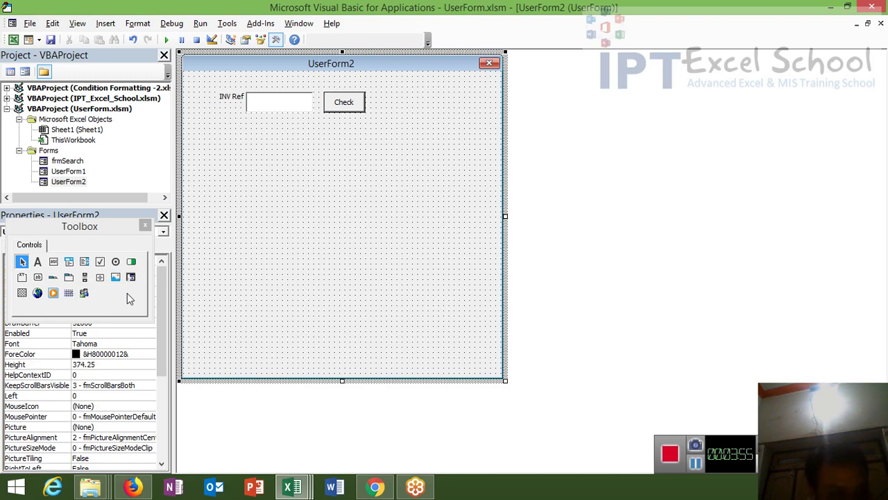
Draw ListBox1 across the form below the top row, about 110.25 points tall.
left_click(84, 266)
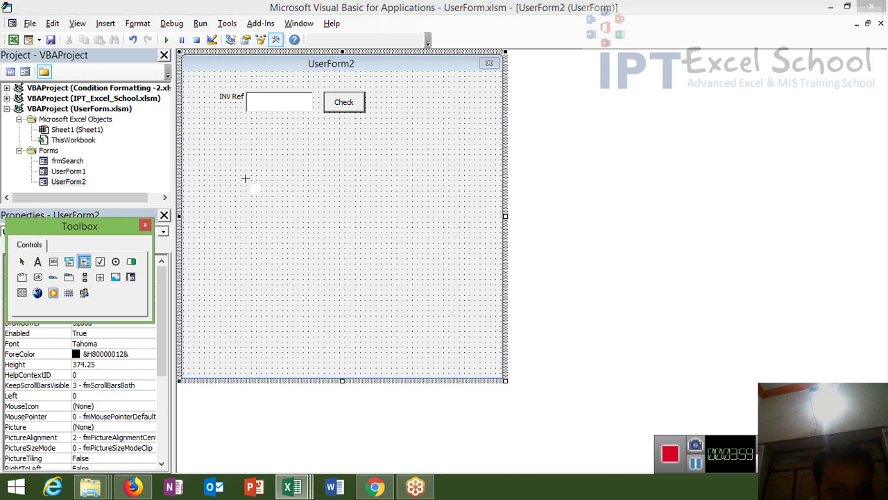
mouse_move(186, 144)
left_mouse_down()
mouse_move(491, 217)
mouse_move(494, 239)
left_mouse_up()
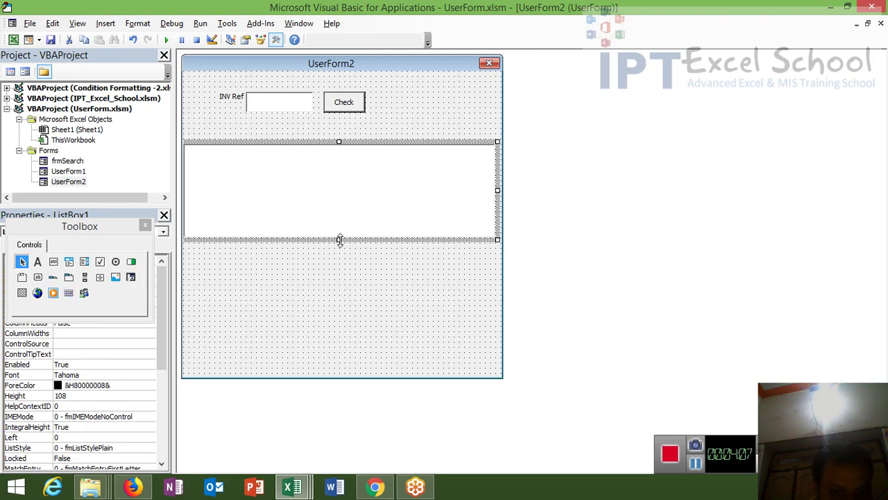
left_click_drag(339, 240, 340, 243)
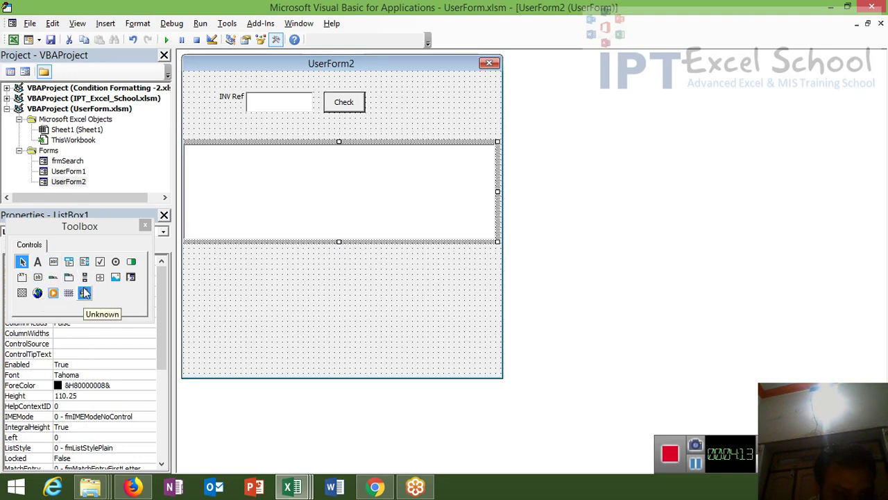
key("alt+F11")
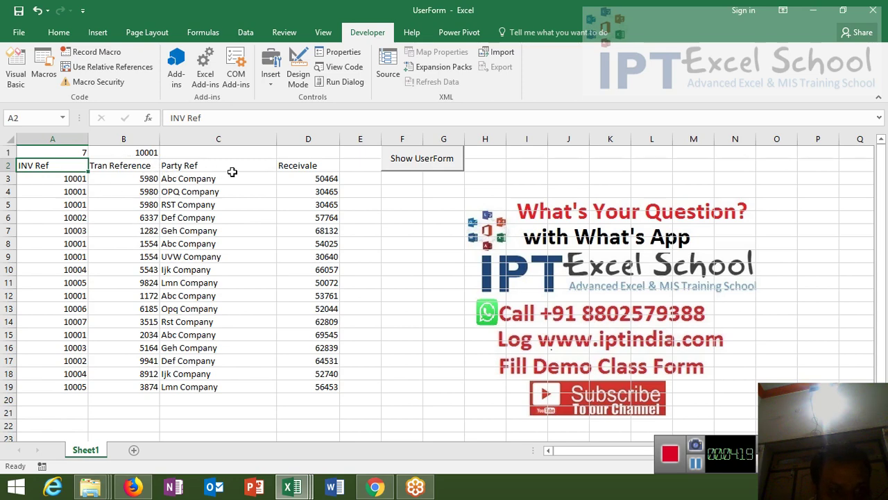
key("alt+F11")
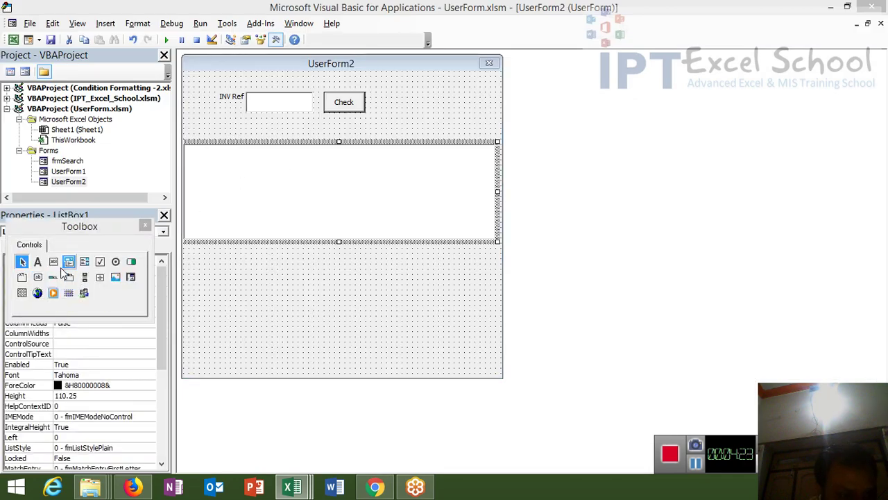
Draw a row of three text boxes below the list box.
left_click(54, 261)
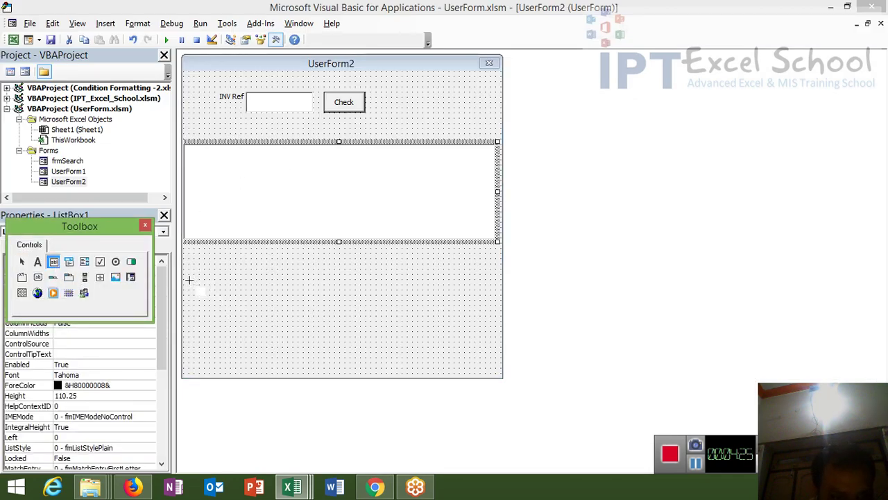
left_click_drag(189, 280, 248, 302)
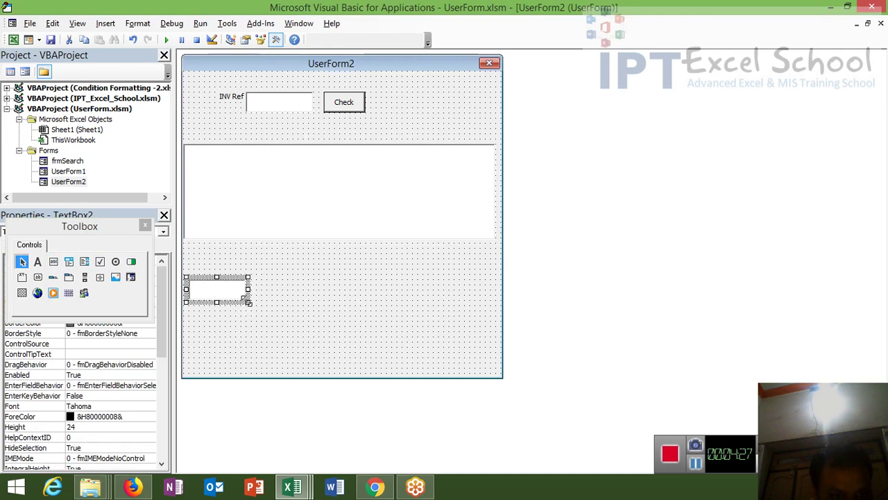
left_click(54, 263)
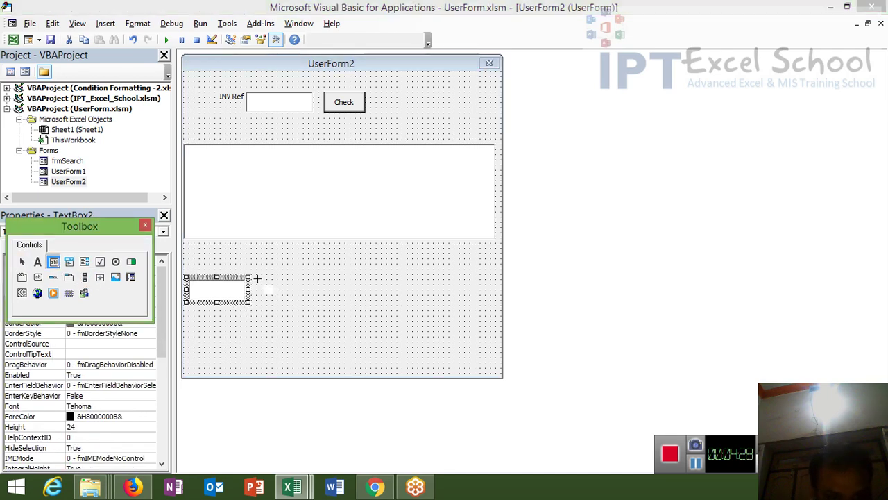
left_click_drag(256, 279, 316, 301)
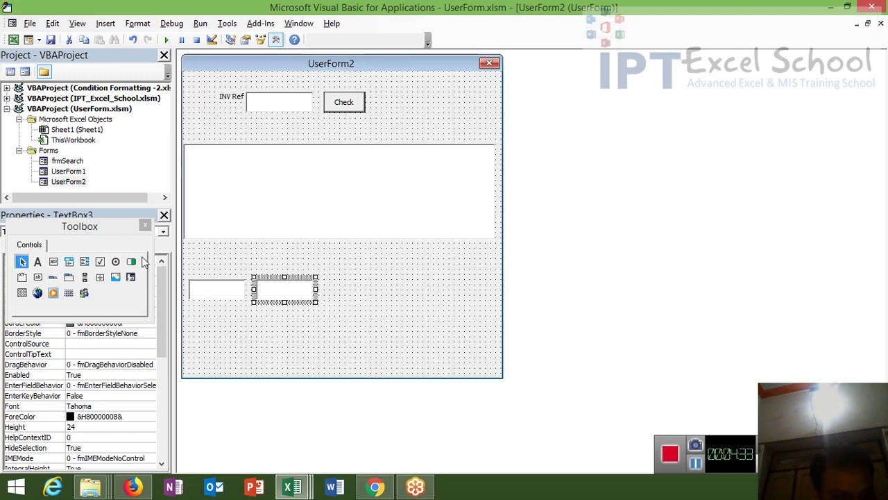
left_click(56, 264)
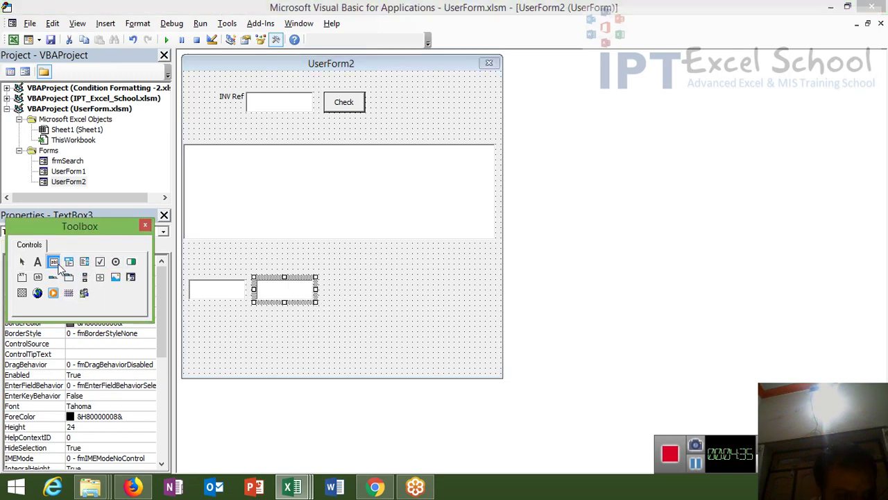
mouse_move(324, 281)
left_mouse_down()
mouse_move(343, 301)
mouse_move(379, 302)
left_mouse_up()
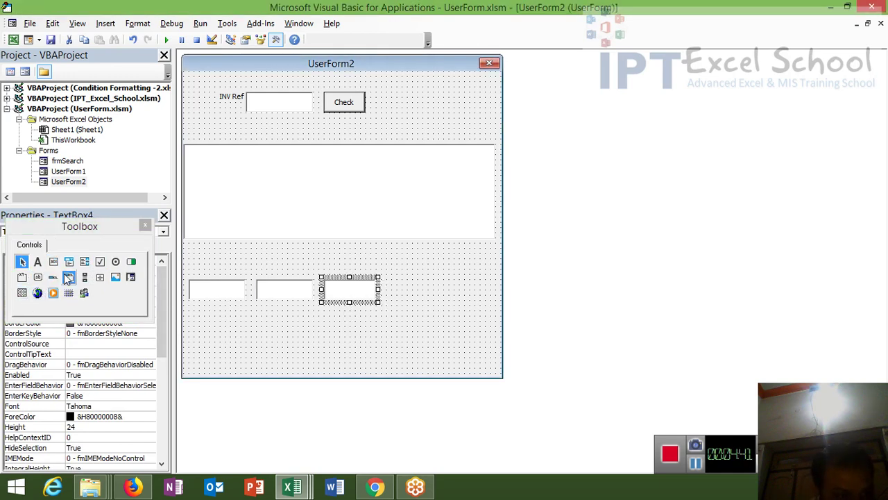
Add an 'Update' button right of the text boxes and shorten UserForm2 to 341.25 points.
left_click(43, 275)
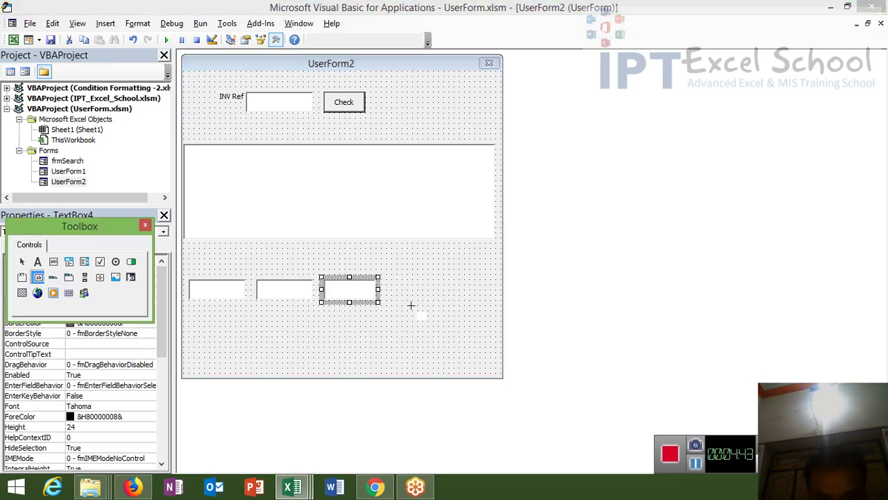
left_click_drag(396, 303, 461, 321)
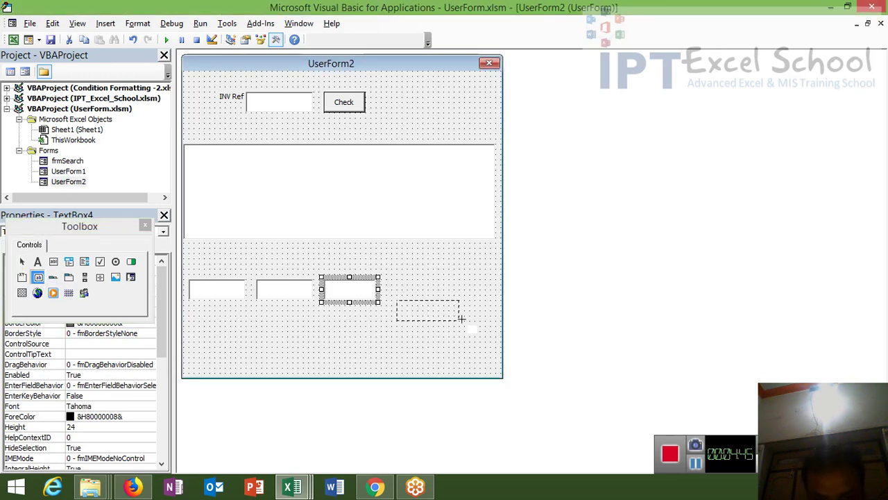
left_click(448, 318)
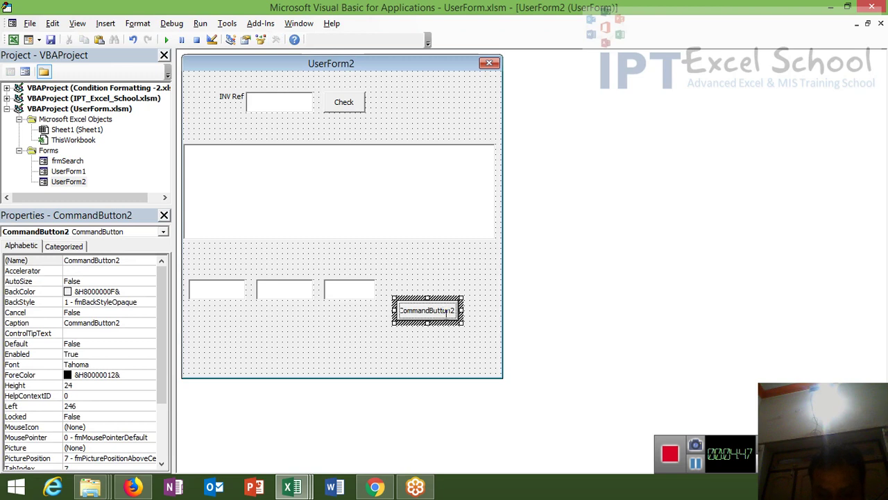
key("BackSpace")
key("BackSpace")
key("BackSpace")
key("BackSpace")
key("BackSpace")
key("BackSpace")
key("BackSpace")
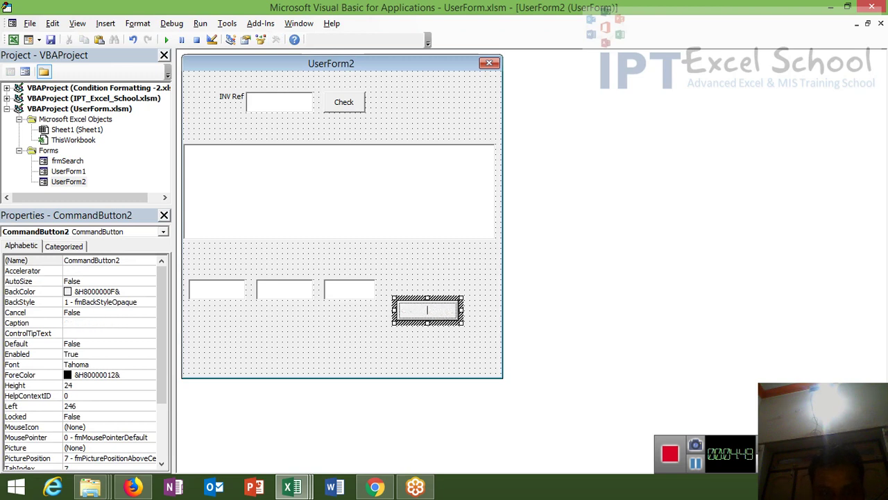
type("Upda")
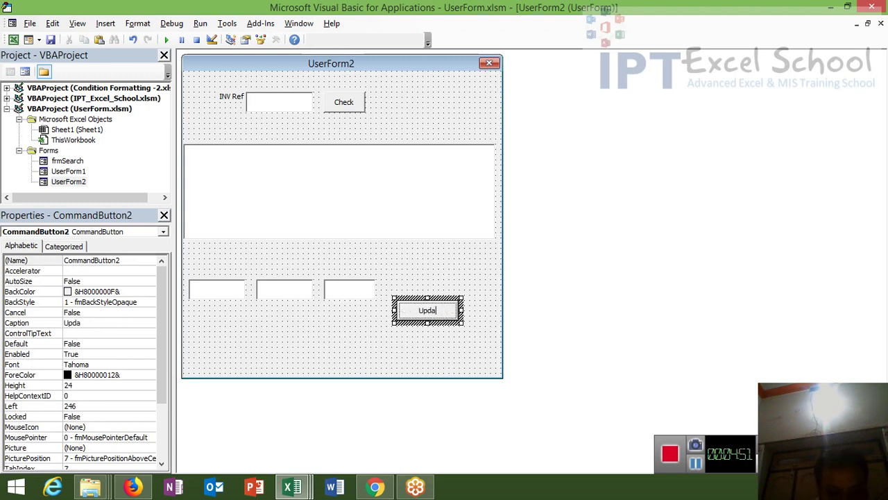
type("te")
left_click(436, 343)
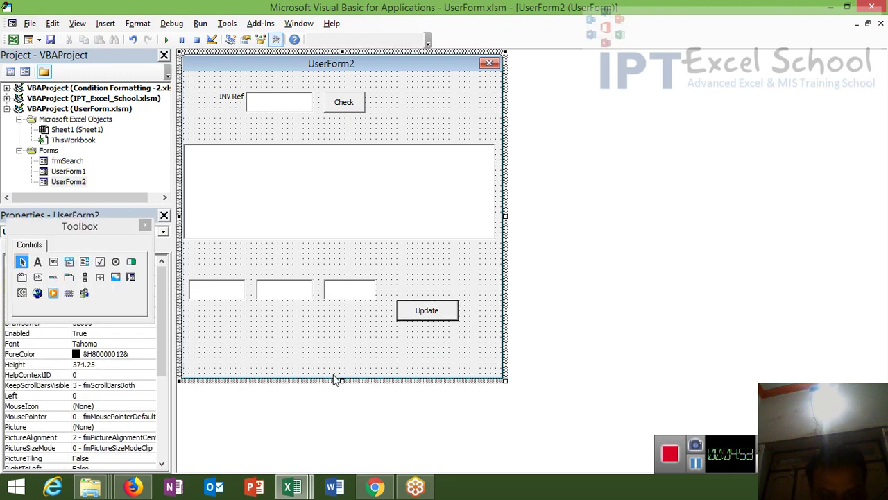
left_click_drag(341, 376, 340, 353)
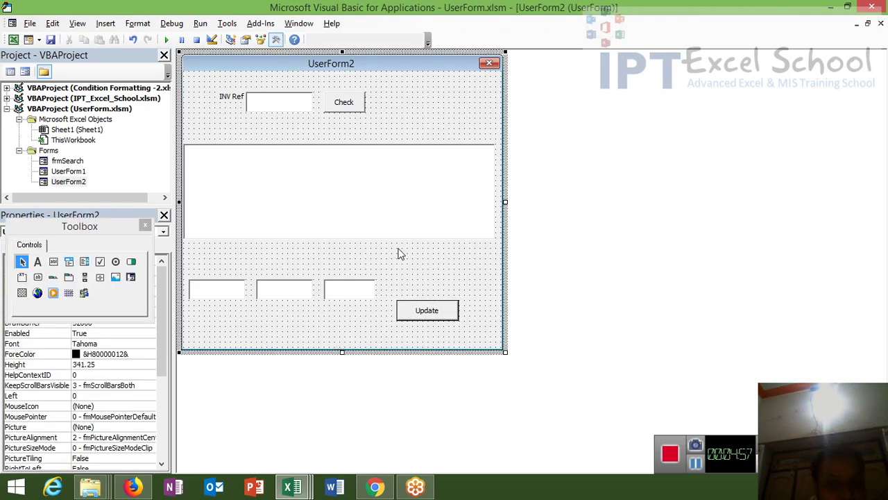
left_click(167, 41)
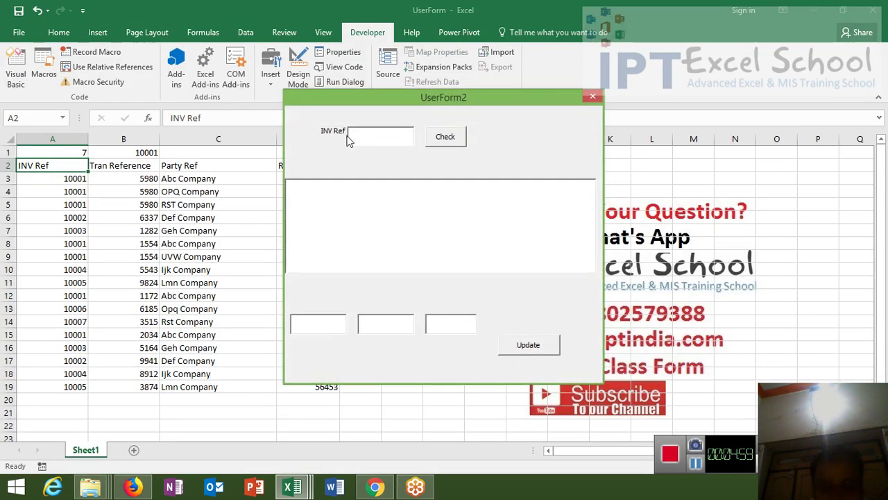
type("10001")
left_click(445, 137)
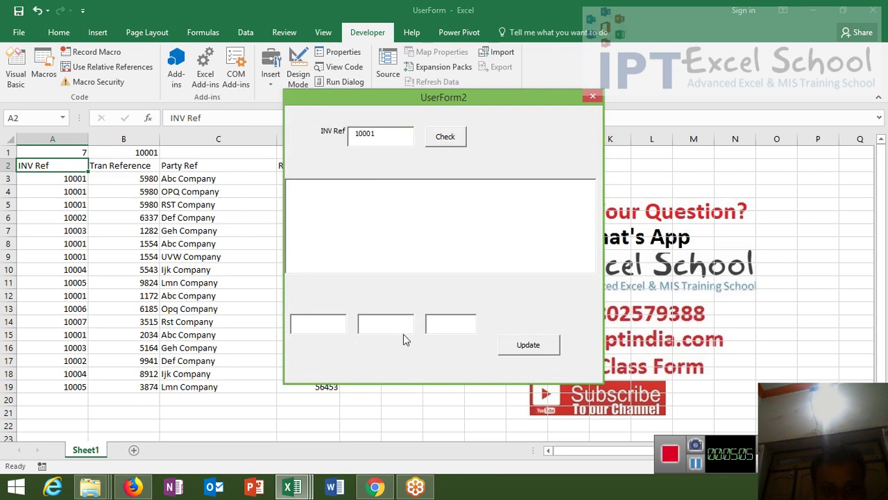
left_click(593, 96)
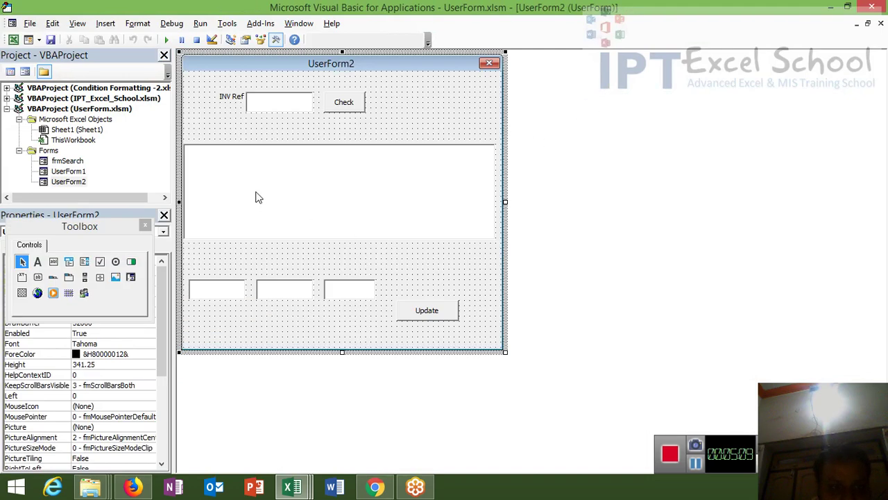
Narrow ListBox1, shift it to Left 12, and narrow UserForm2 to match.
left_click(186, 192)
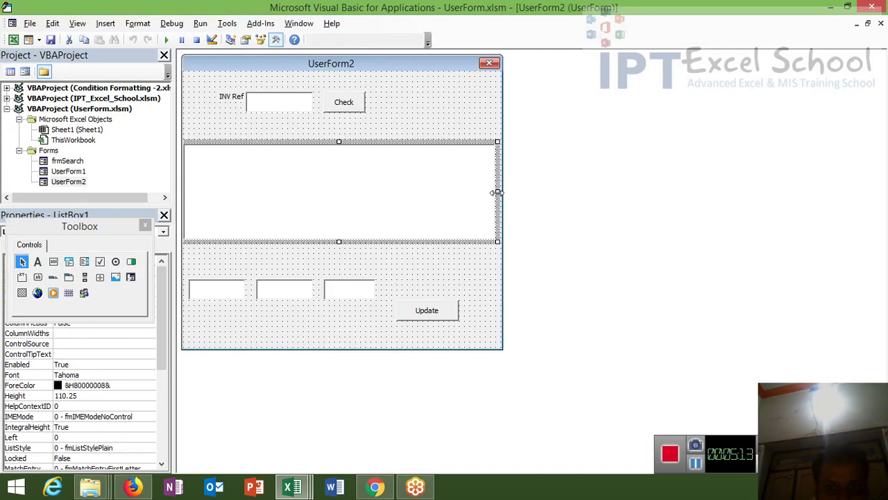
left_click(234, 223)
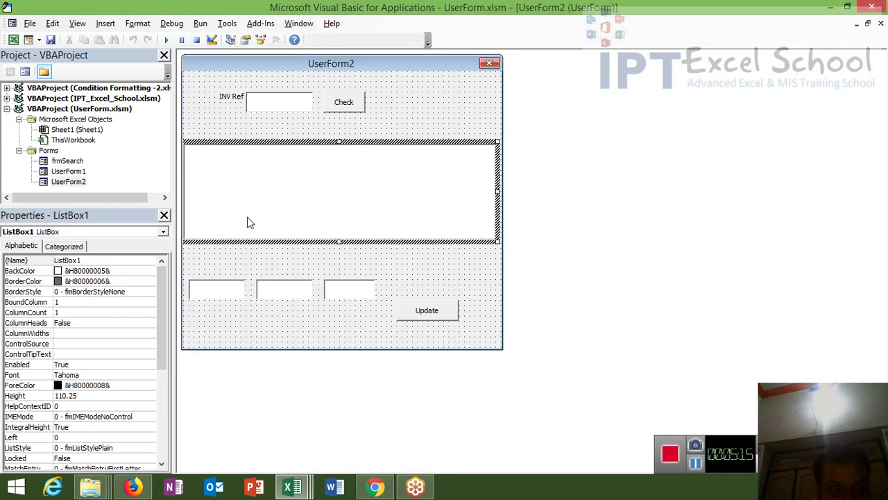
left_click_drag(465, 198, 440, 209)
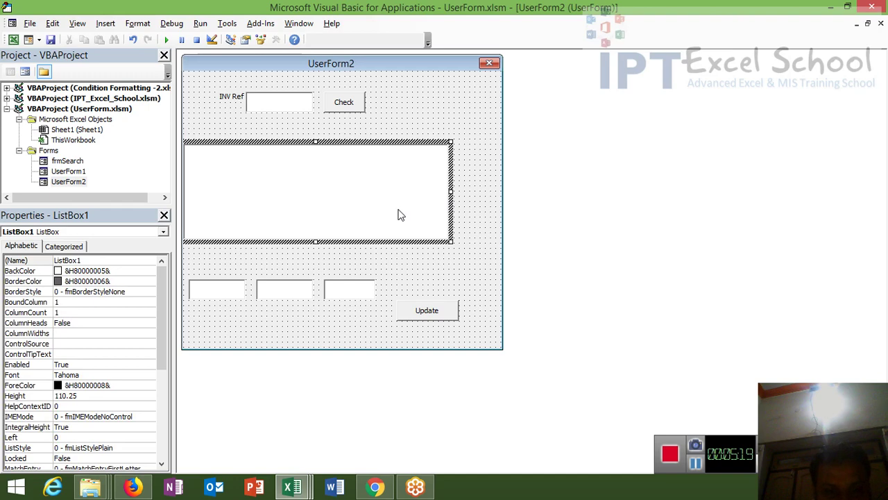
left_click_drag(418, 241, 427, 248)
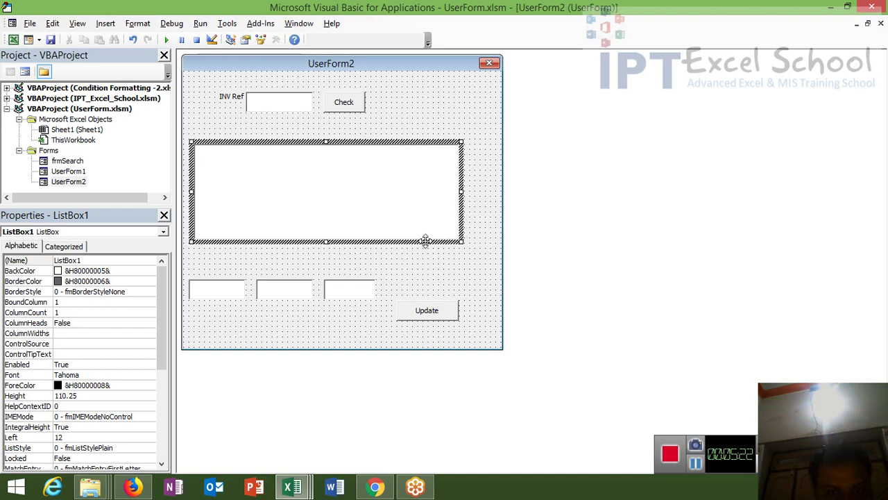
left_click(500, 252)
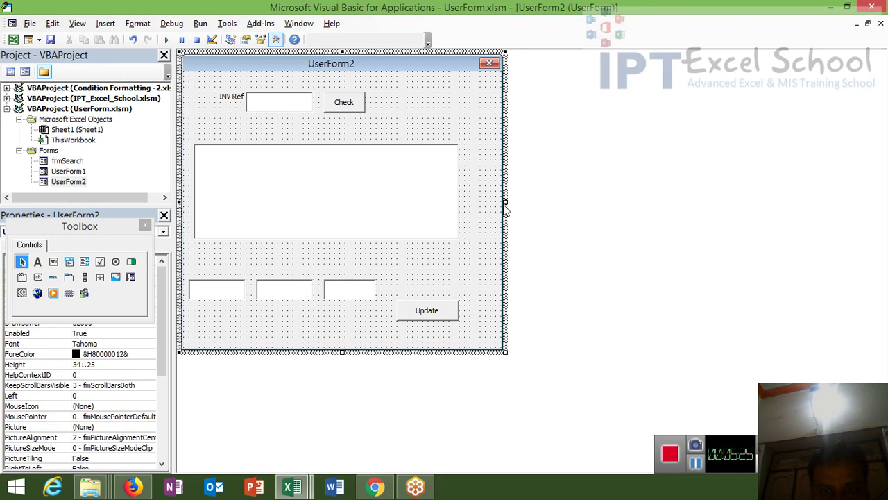
left_click_drag(505, 205, 476, 203)
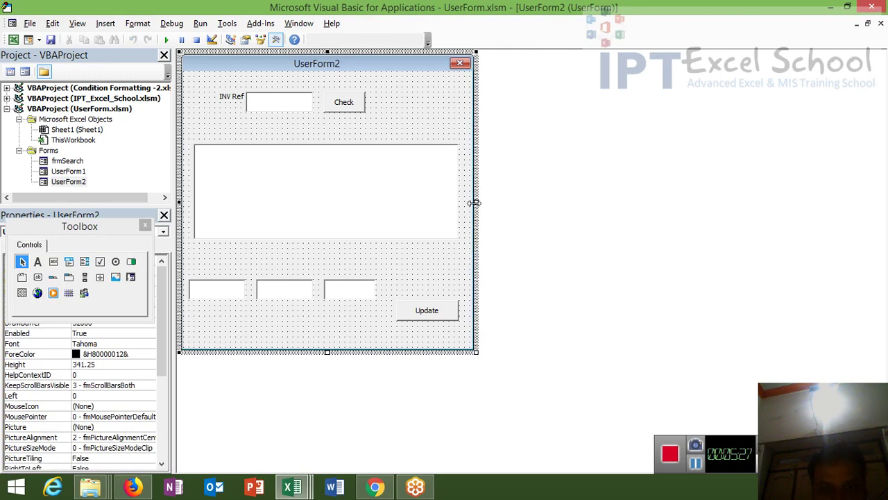
Open CommandButton1_Click and type the declaration Dim dt(1 To 100, 1 To 4).
double_click(352, 106)
key("Return")
key("Return")
key("Up")
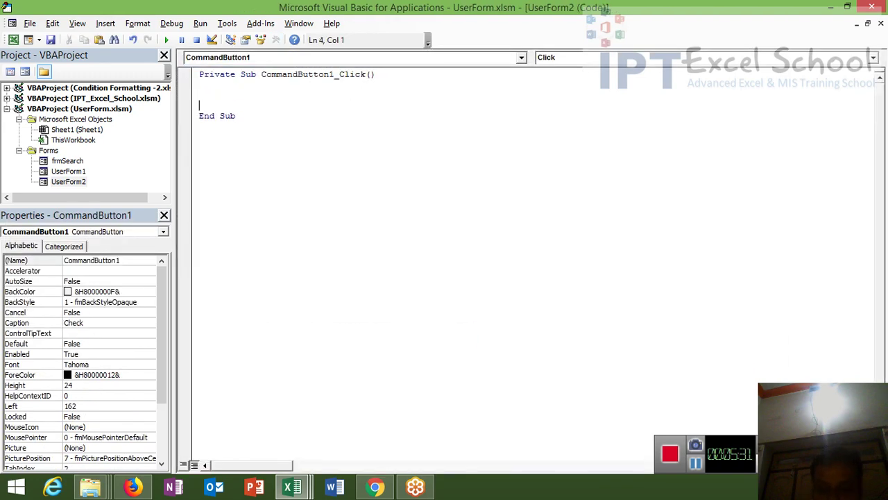
type("dim ")
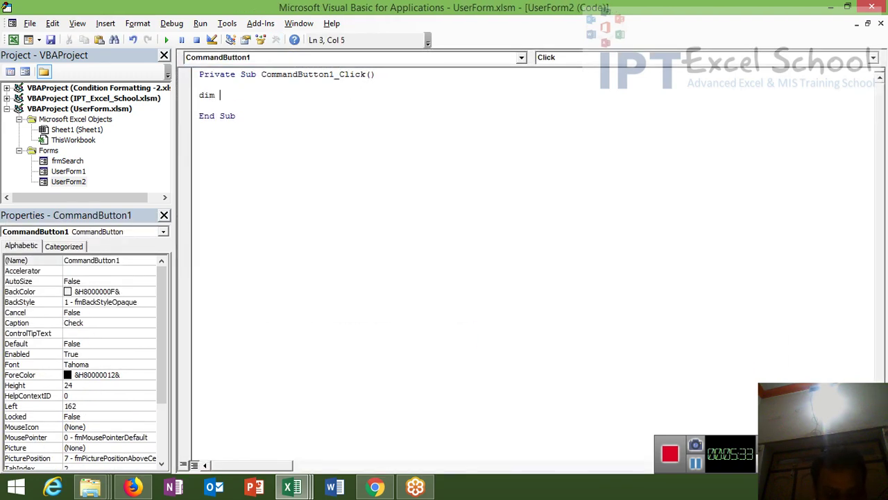
type("dt as")
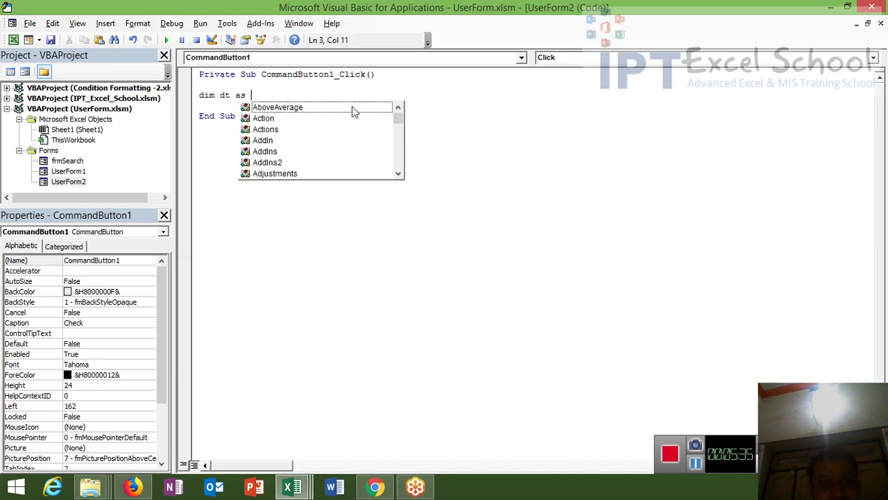
key("BackSpace")
key("BackSpace")
key("BackSpace")
key("BackSpace")
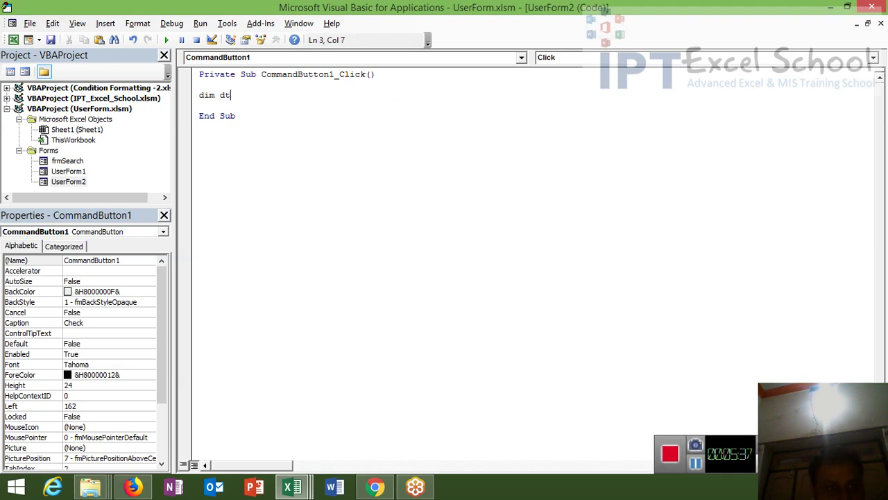
key("BackSpace")
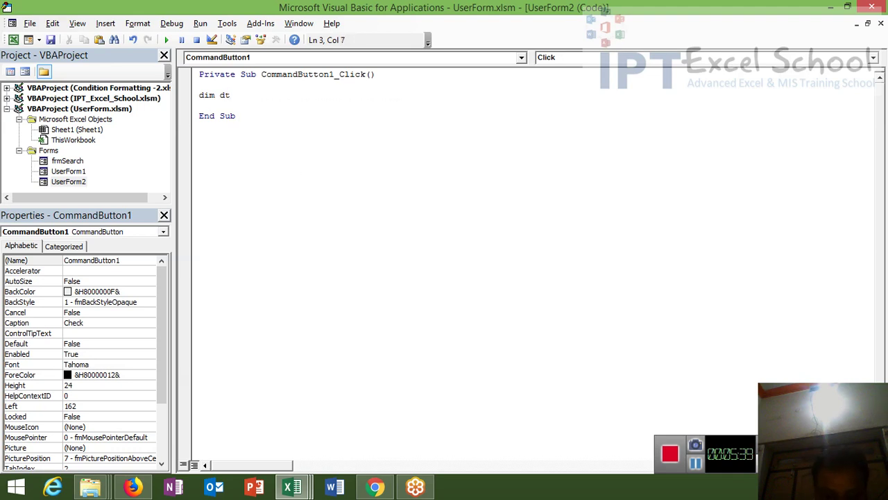
type("(1 too")
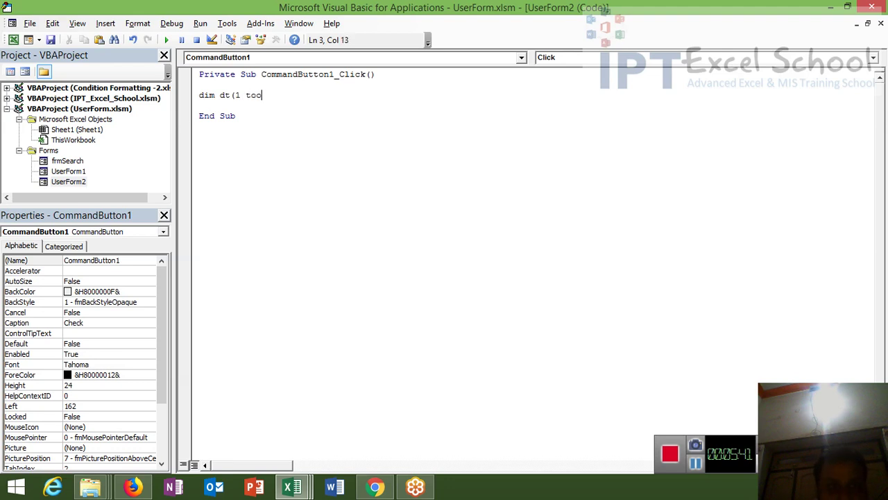
key("BackSpace")
type("1")
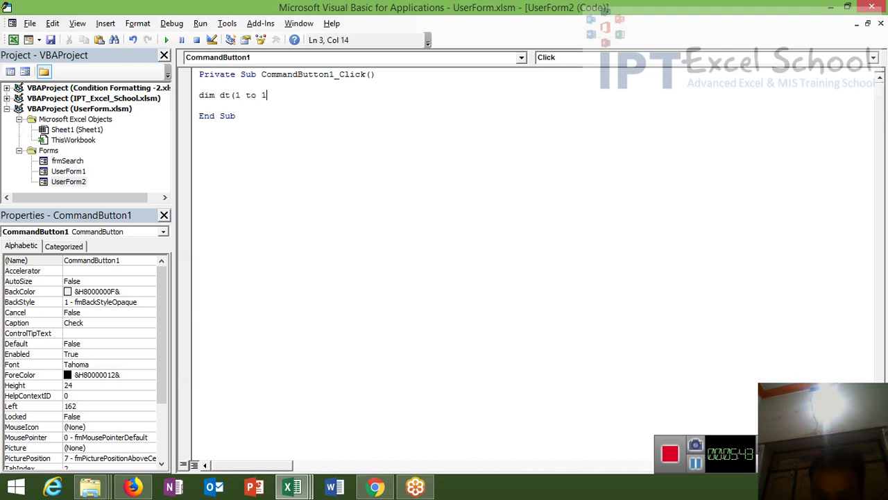
type("00, 1 T")
type("o 4")
type(")")
Finish the Dim line, then select A3:D19 on the worksheet to confirm the data range.
key("Return")
key("alt+F11")
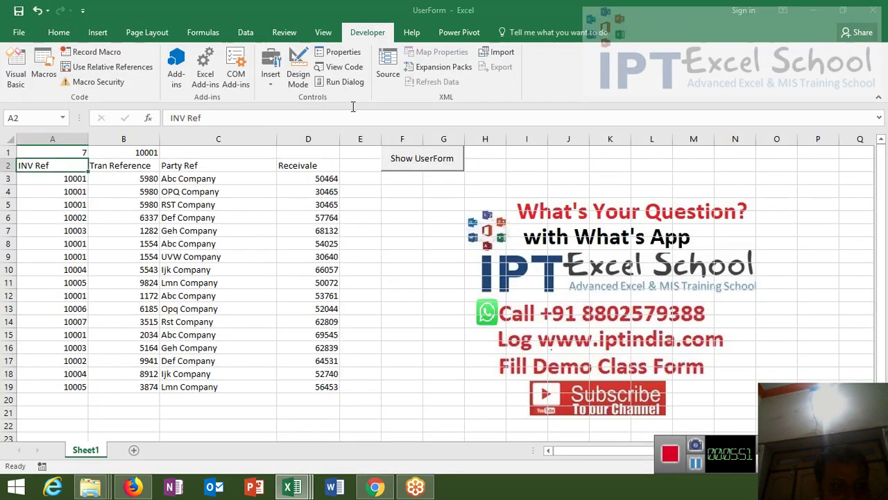
left_click(67, 178)
left_click_drag(67, 177, 70, 392)
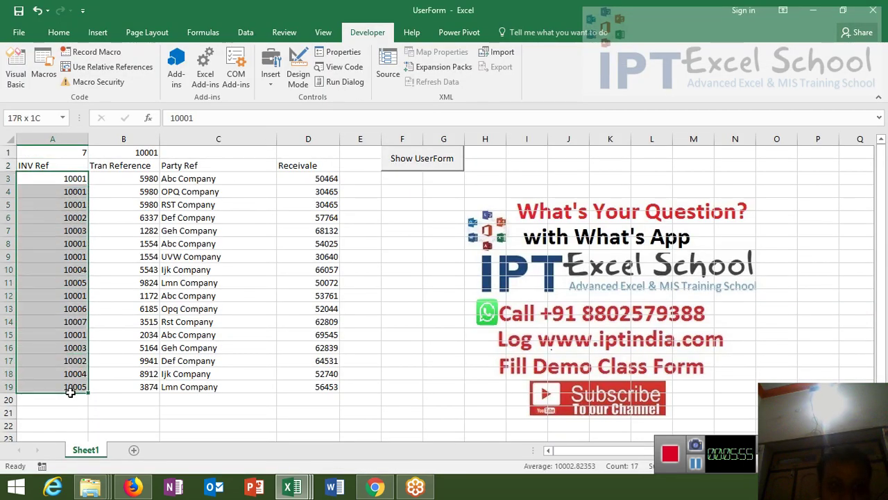
left_click_drag(71, 393, 304, 380)
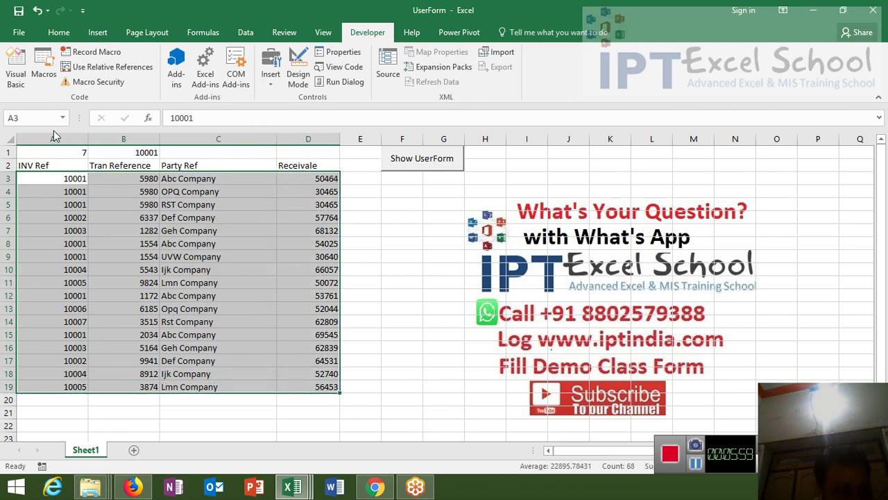
key("alt+F11")
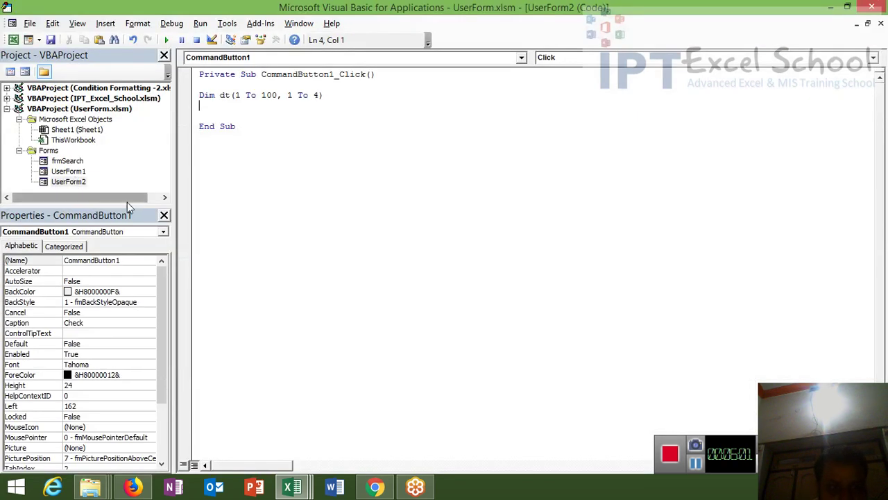
Start a 'For i =' line, then confirm on the sheet the data runs from row 3 to A19.
key("Return")
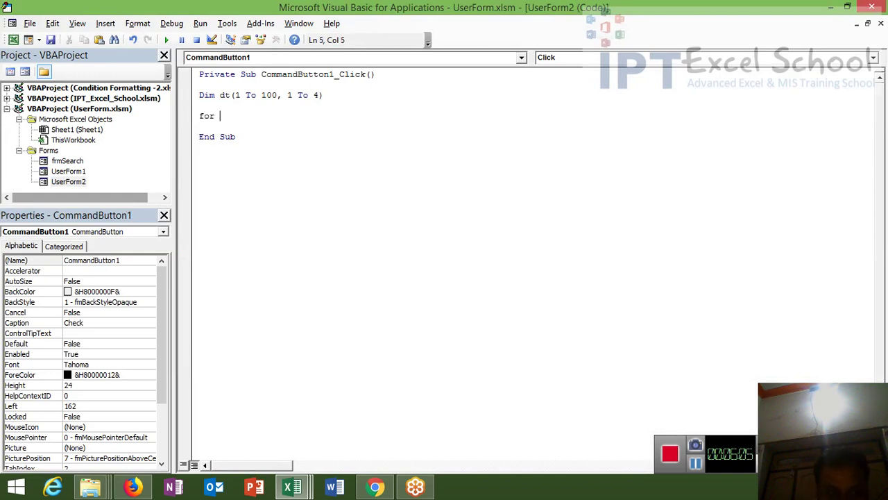
type("i =")
key("alt+F11")
left_click(9, 178)
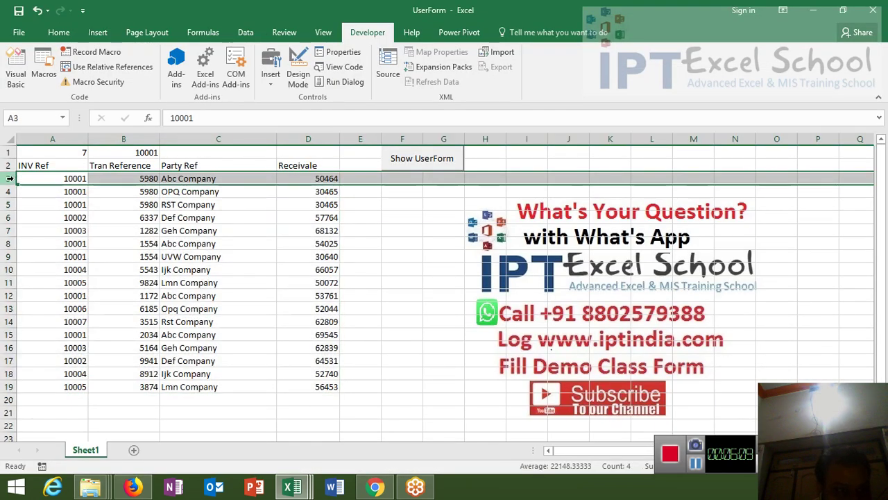
left_click(25, 177)
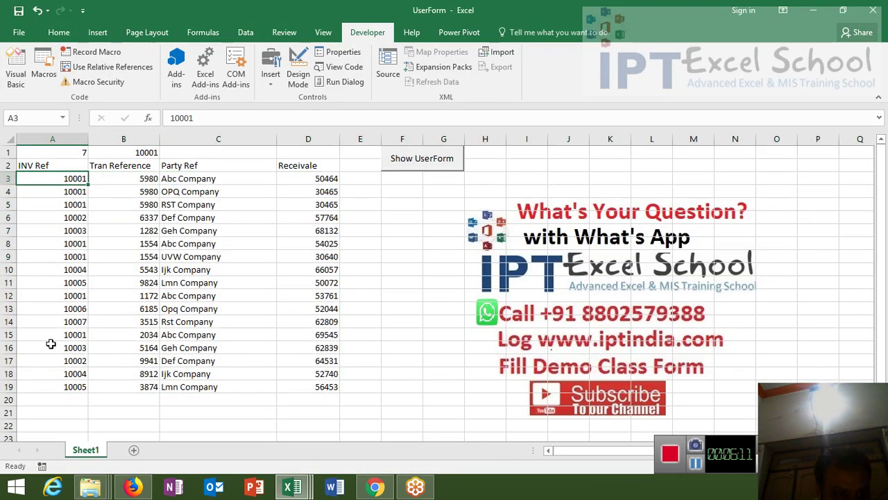
left_click(56, 387)
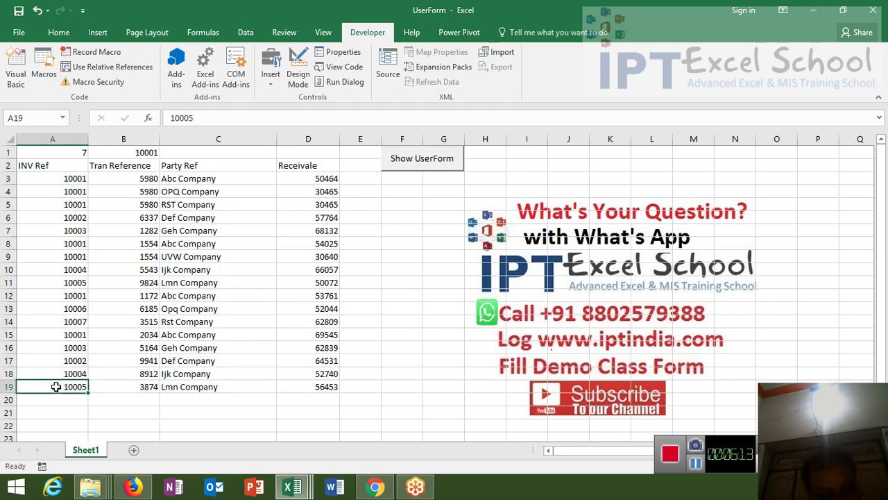
Type the loop bound For i = 3 To Range("A65000").End(xlUp) in the Check code.
key("alt+F11")
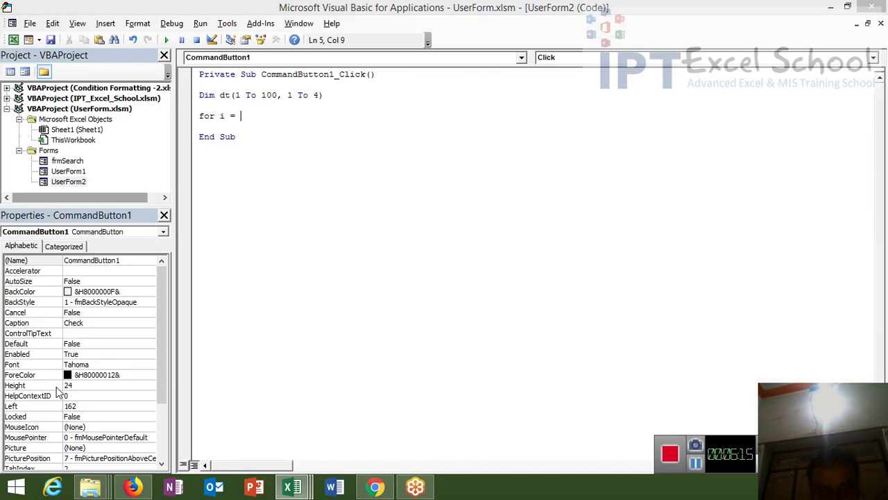
type("3 to ")
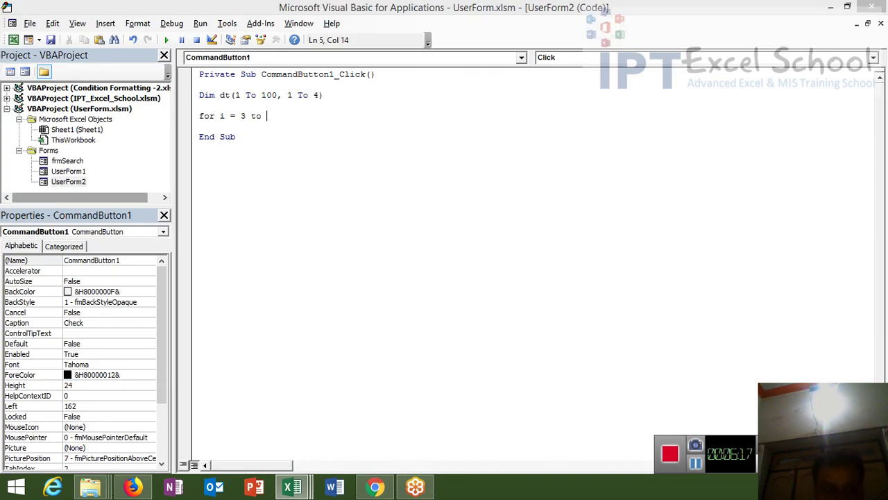
type("range")
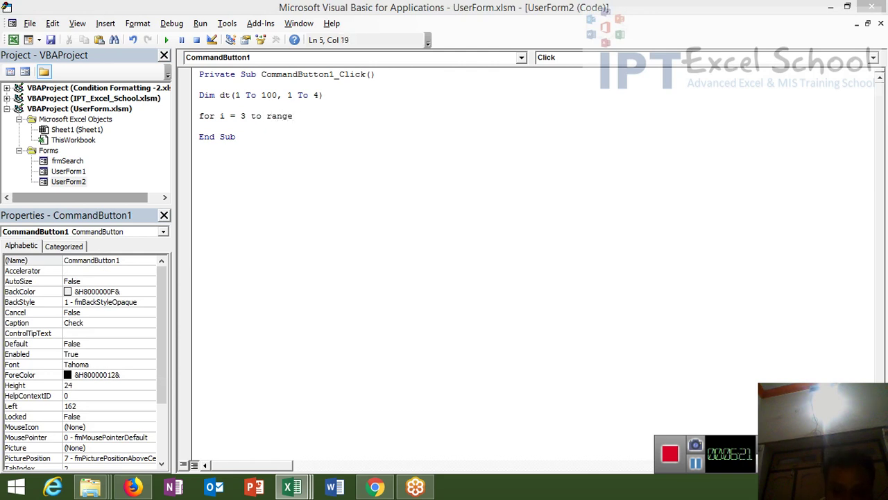
type("(\"A6")
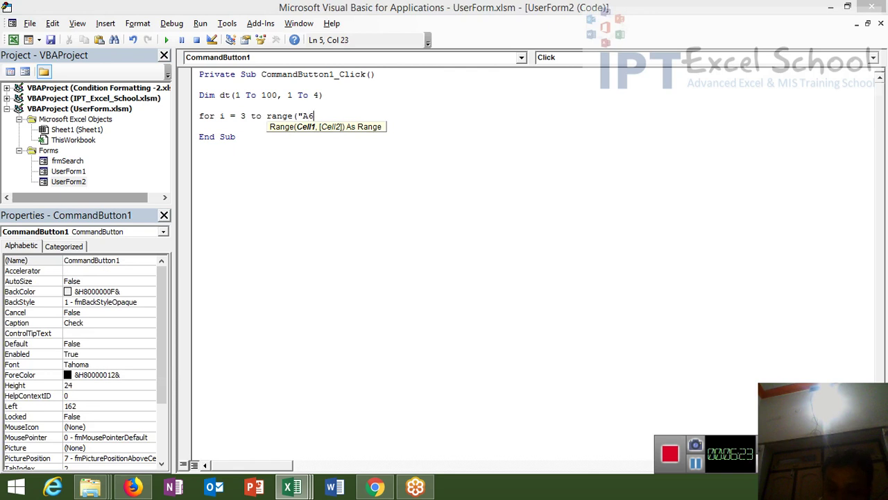
type("5000\")")
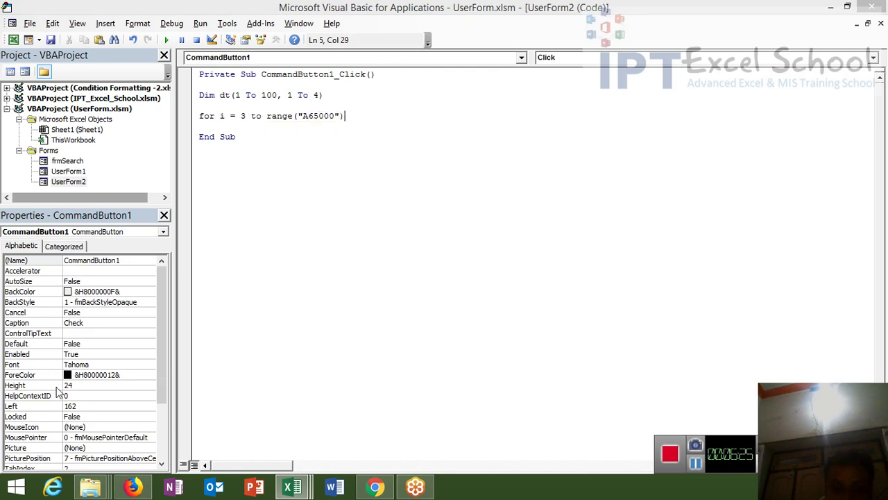
type(".end")
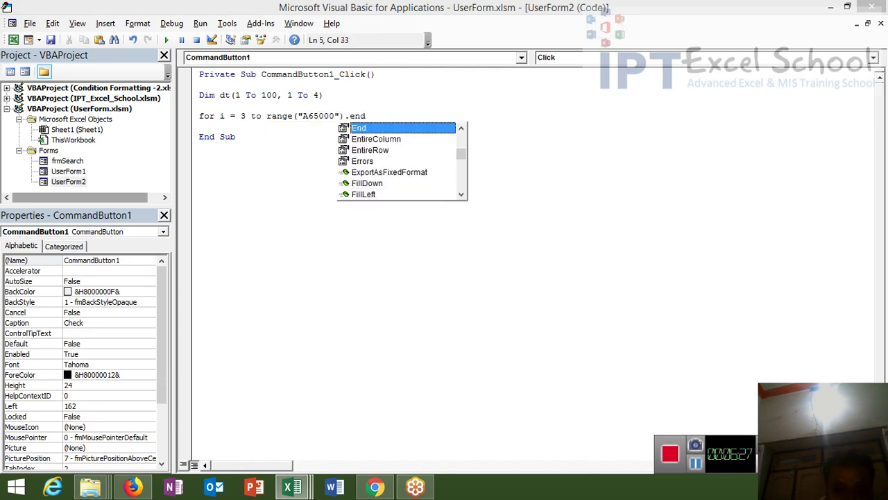
type("(")
key("Down")
key("Down")
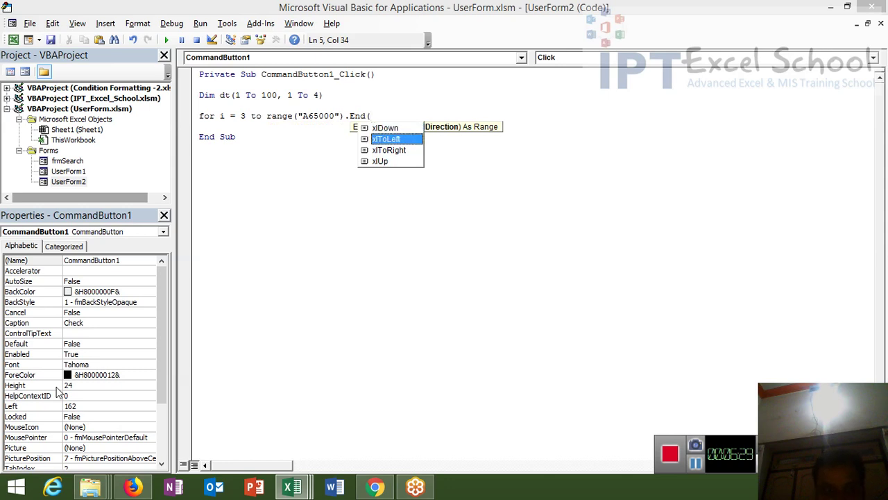
key("Down")
key("Down")
key("Tab")
Finish the bound with .Row instead of Offset and complete the For line.
type(")")
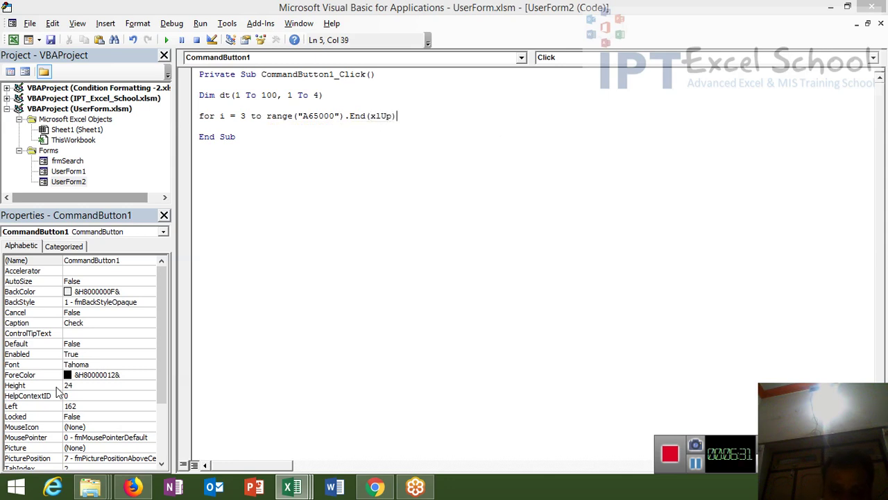
type(".of")
key("Tab")
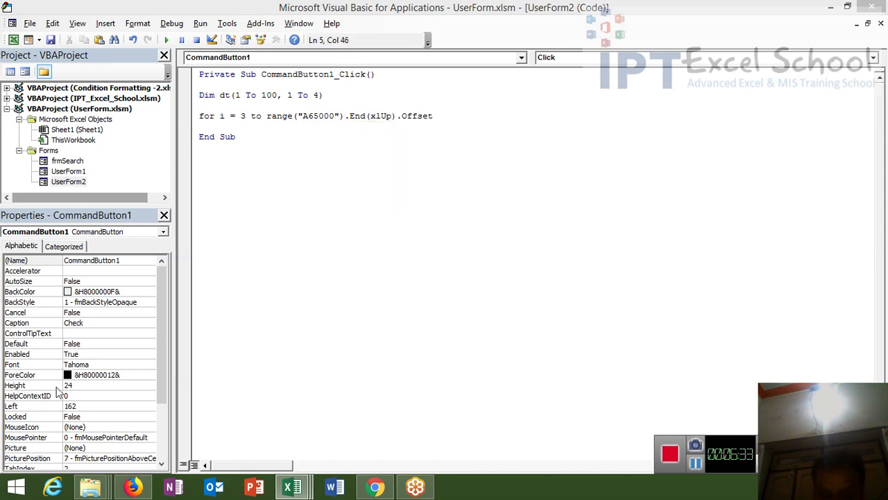
key("ctrl+i")
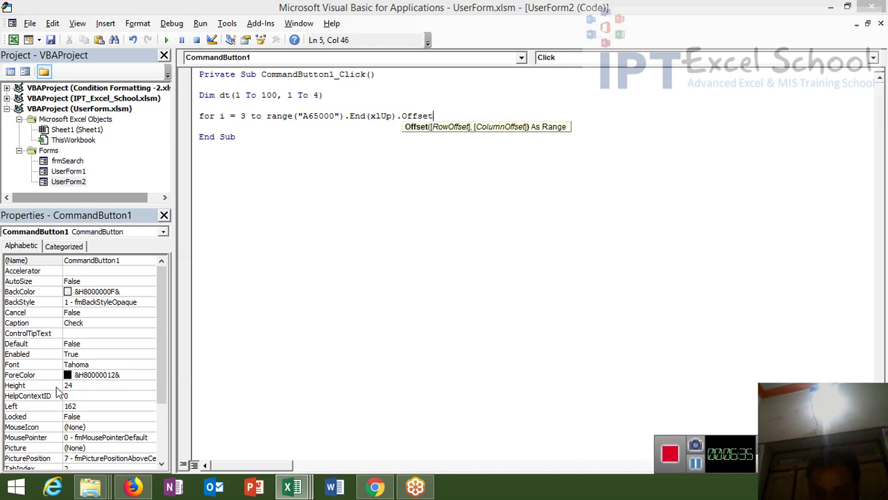
key("BackSpace")
key("BackSpace")
key("BackSpace")
key("ctrl+j")
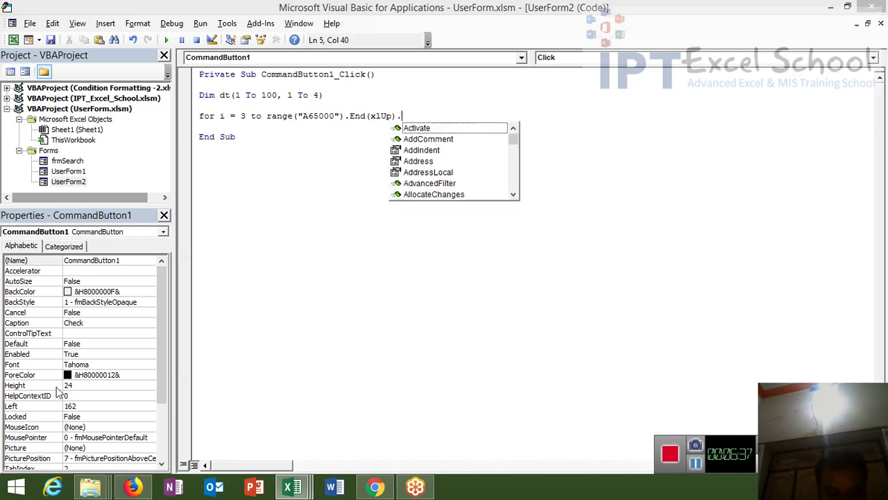
type("row")
key("Tab")
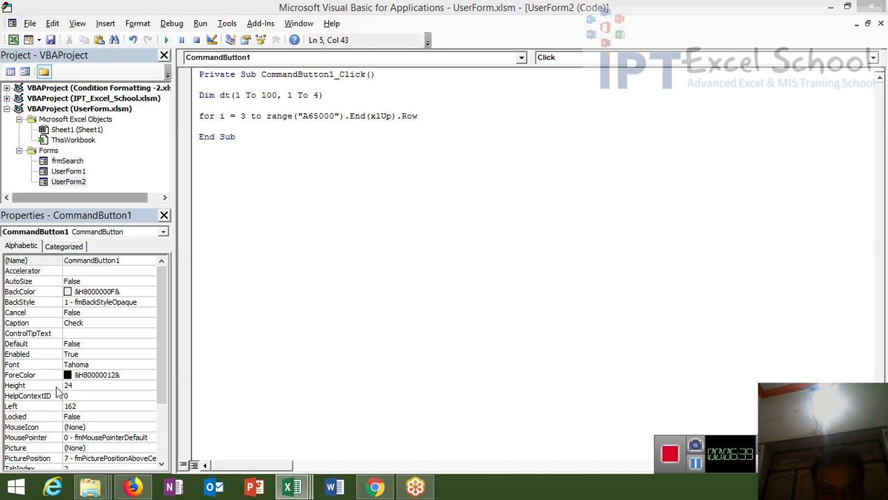
key("Return")
key("Return")
key("Return")
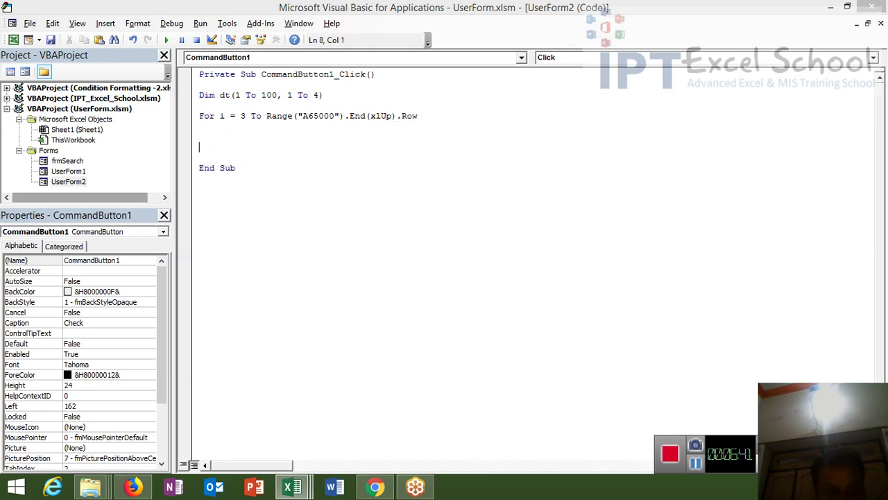
Start an If statement testing Range("A" & i).Value.
key("Up")
type("i")
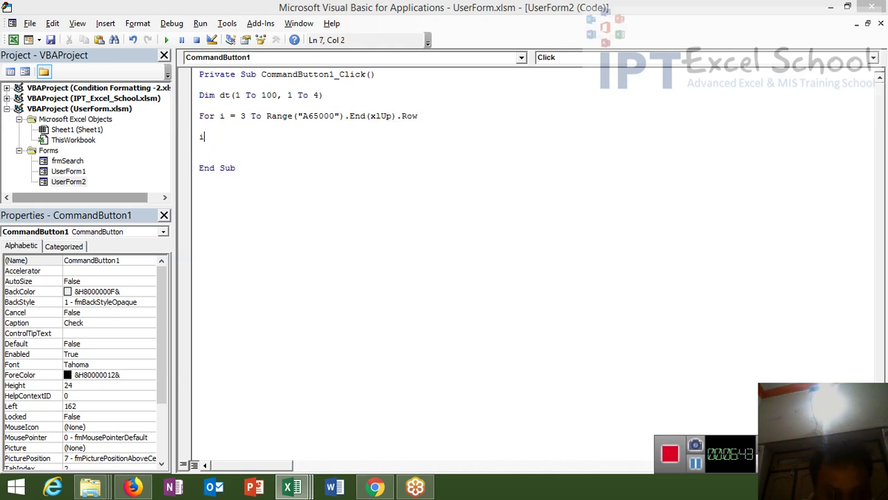
type("f ")
type("cel")
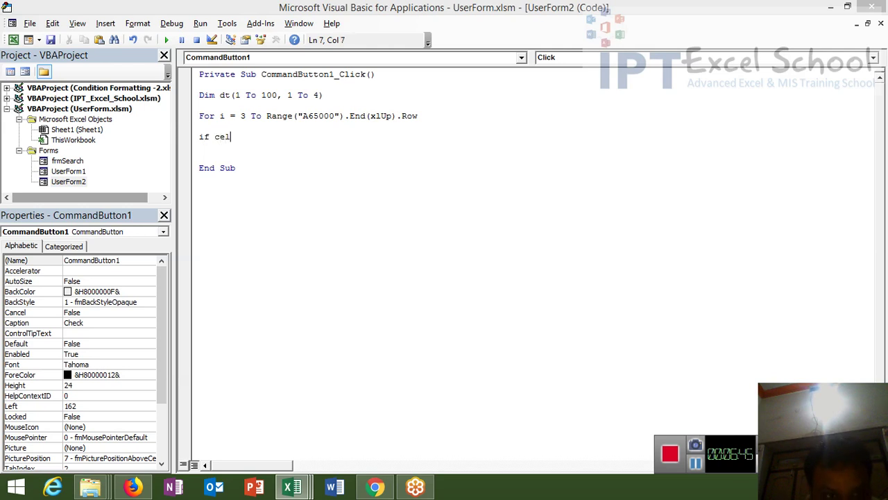
key("BackSpace")
key("BackSpace")
key("BackSpace")
type("rang")
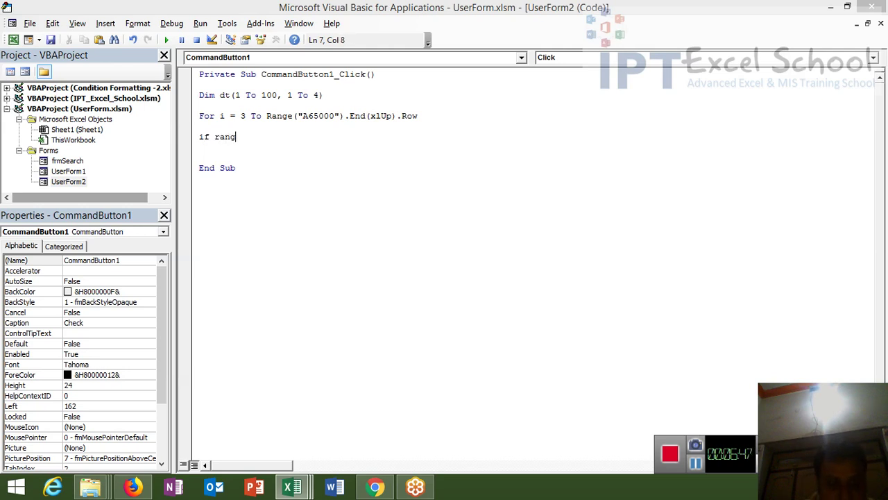
type("e(\"")
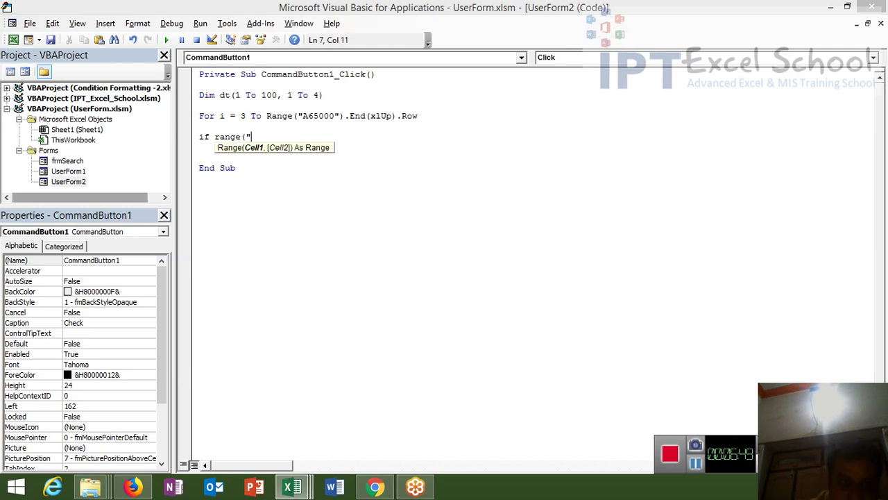
type("A\"&")
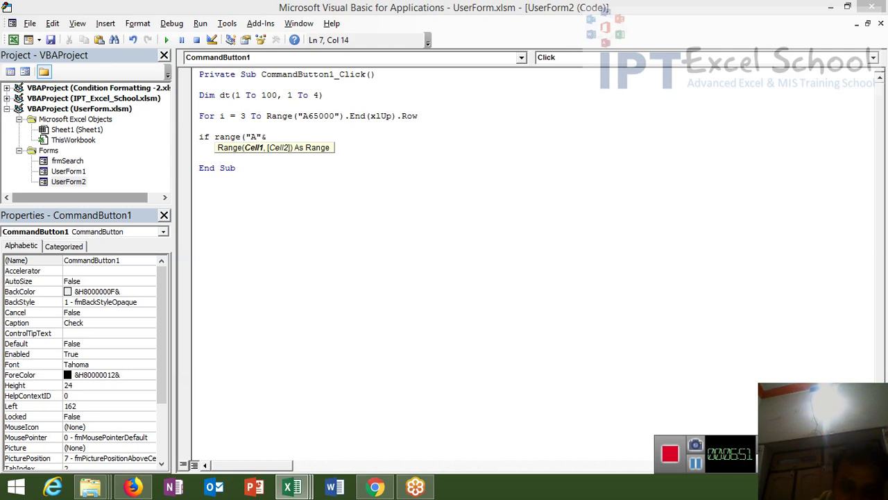
type("i)")
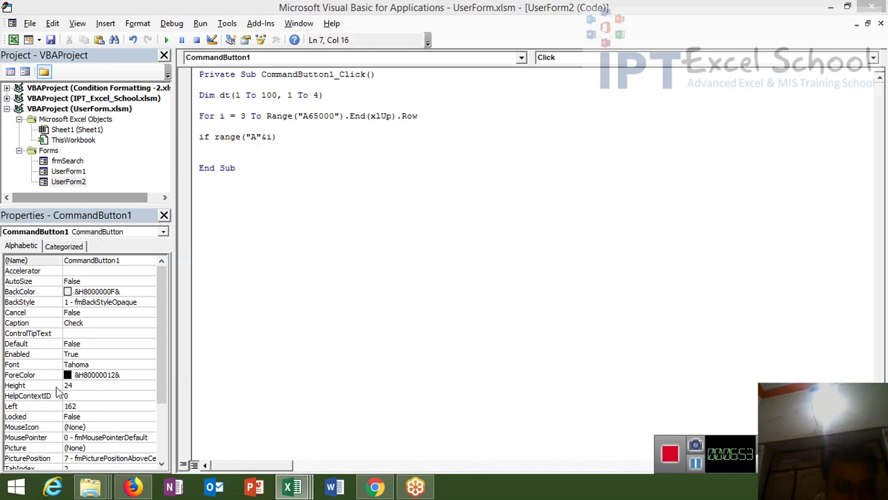
type(".val")
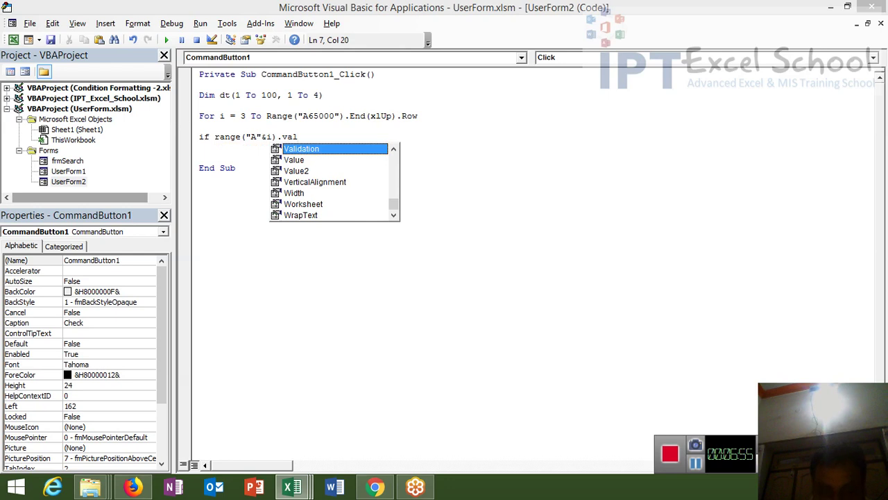
key("Down")
key("Tab")
Compare the cell value to Me.TextBox1.Value and end the line with Then.
type("=me")
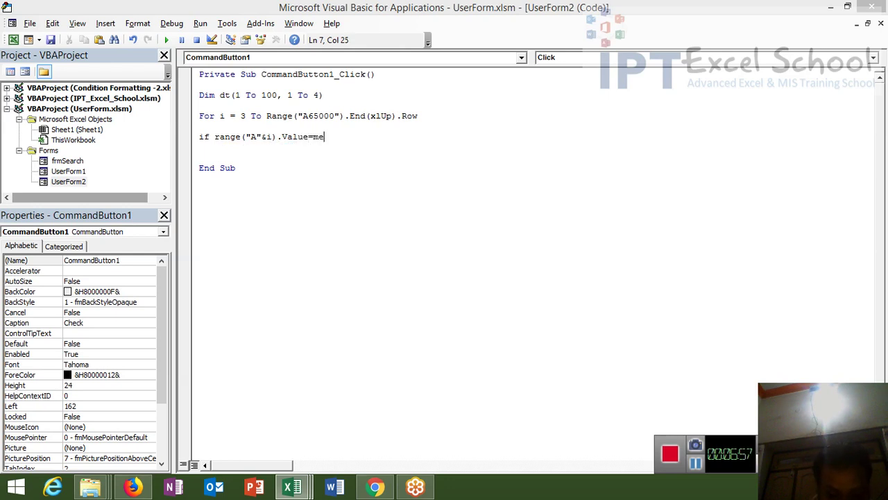
type(".li")
key("Tab")
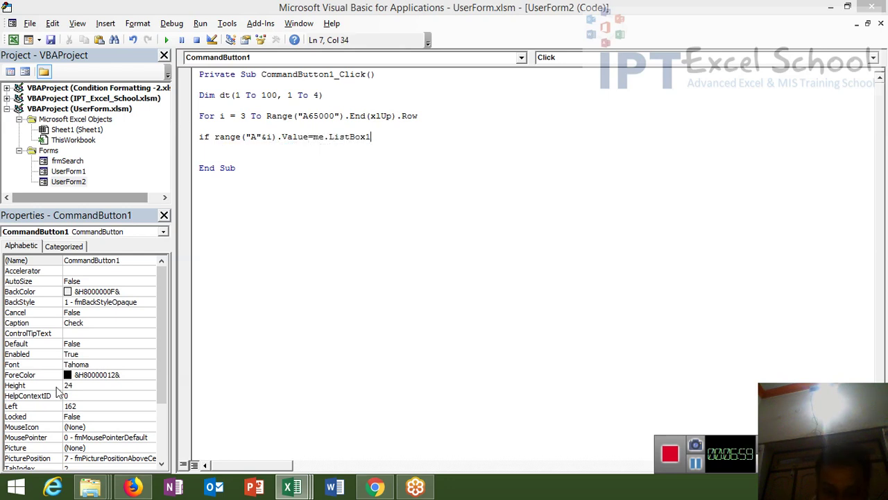
type("1")
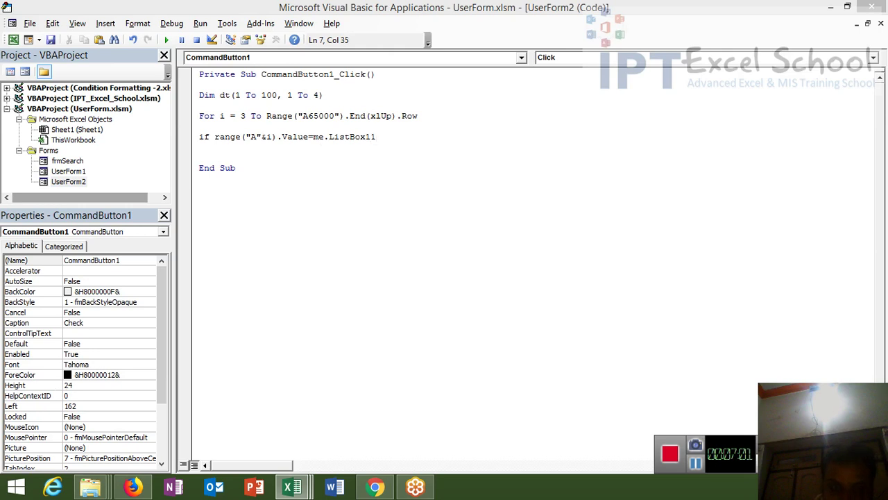
key("BackSpace")
key("BackSpace")
key("BackSpace")
key("BackSpace")
key("BackSpace")
key("BackSpace")
type(".t")
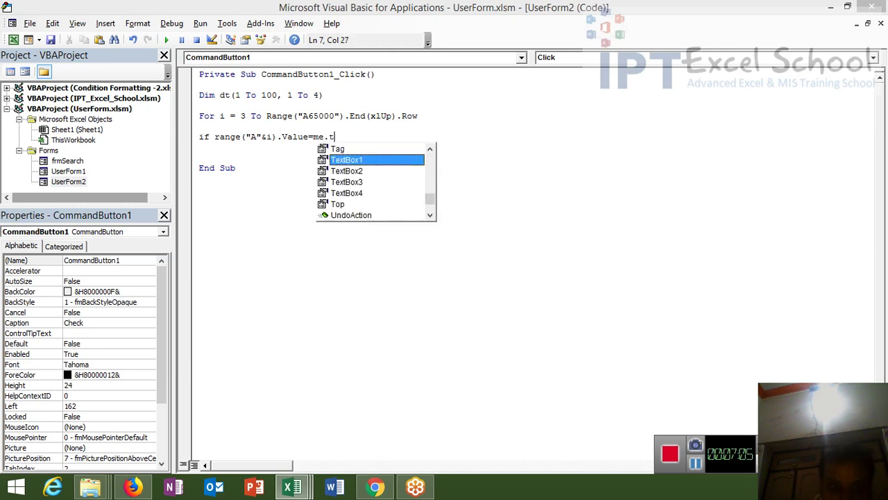
key("Tab")
type(".val")
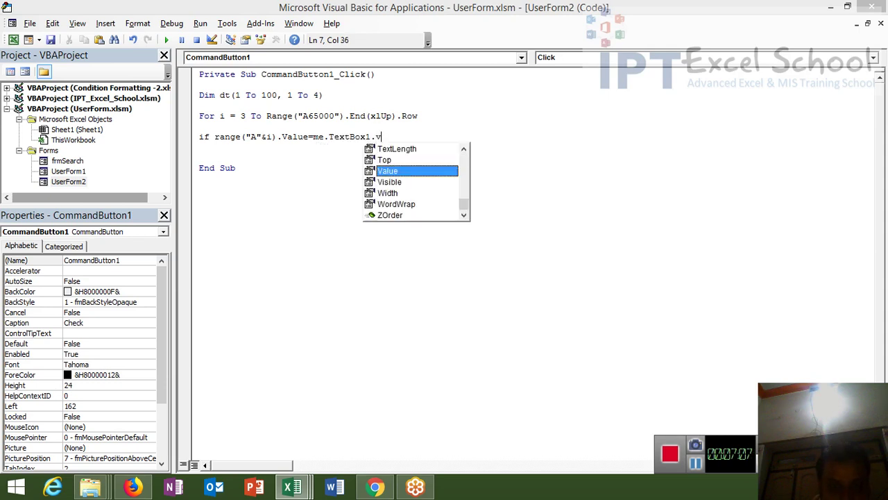
key("Tab")
type("th")
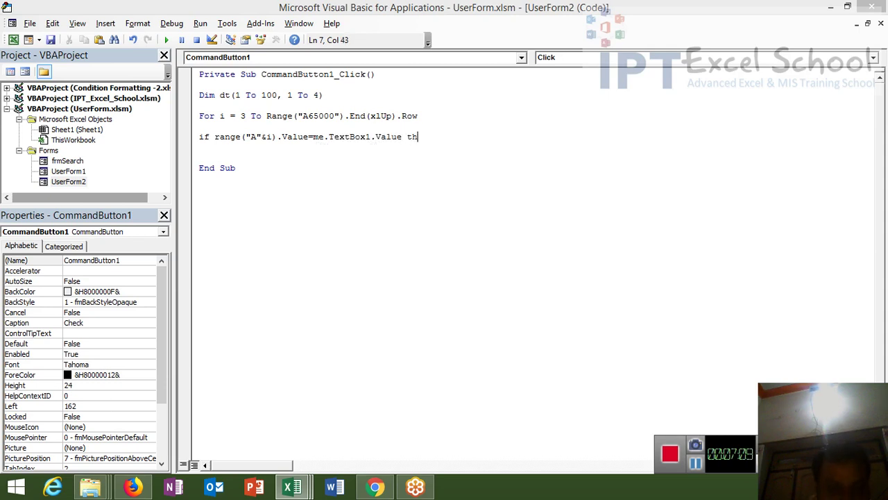
type("en")
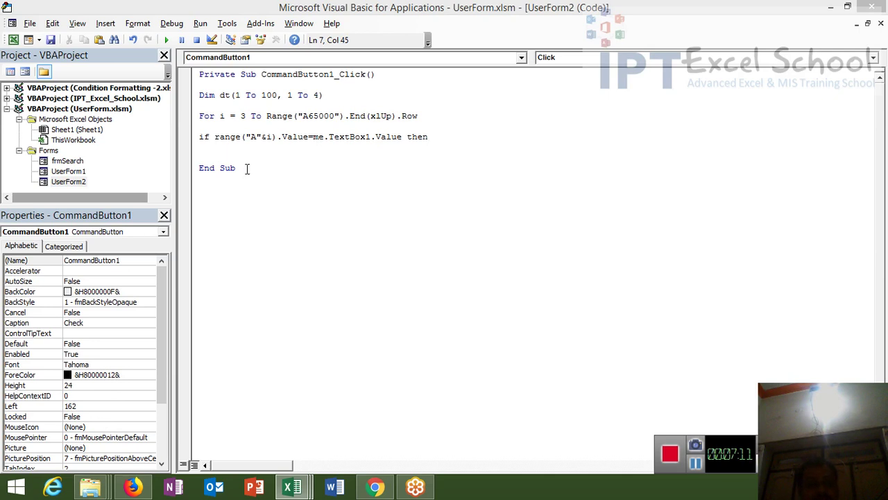
Wrap the cell value in CStr() so it compares as text.
left_click(252, 161)
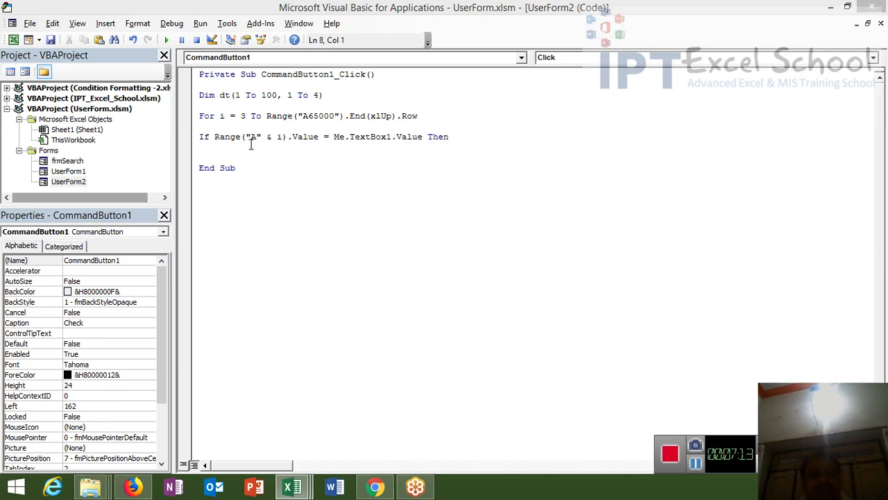
left_click(215, 136)
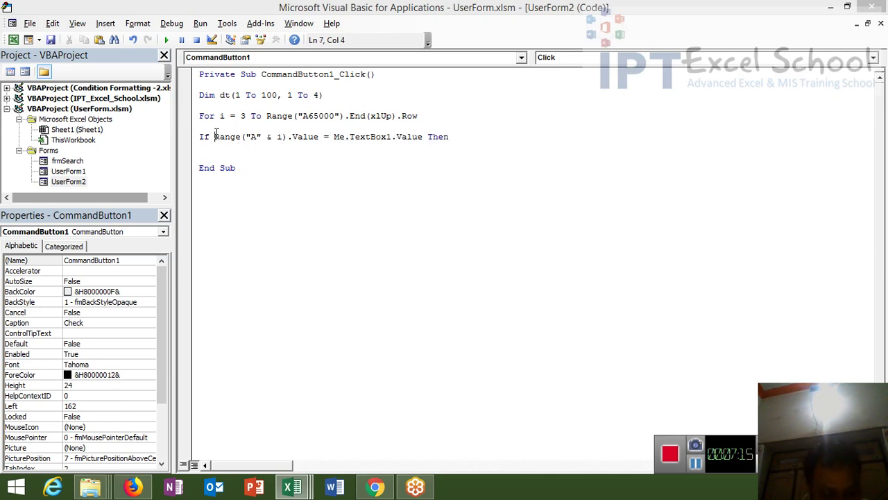
type("cst")
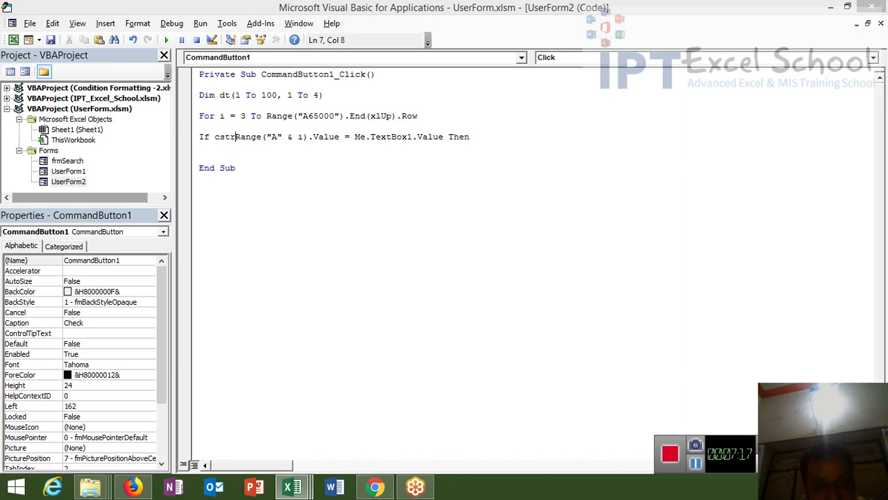
type("r(")
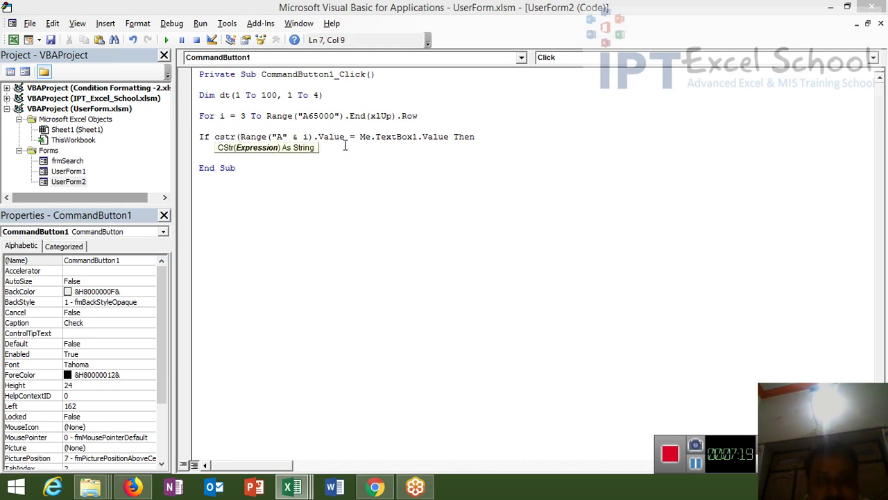
type(")")
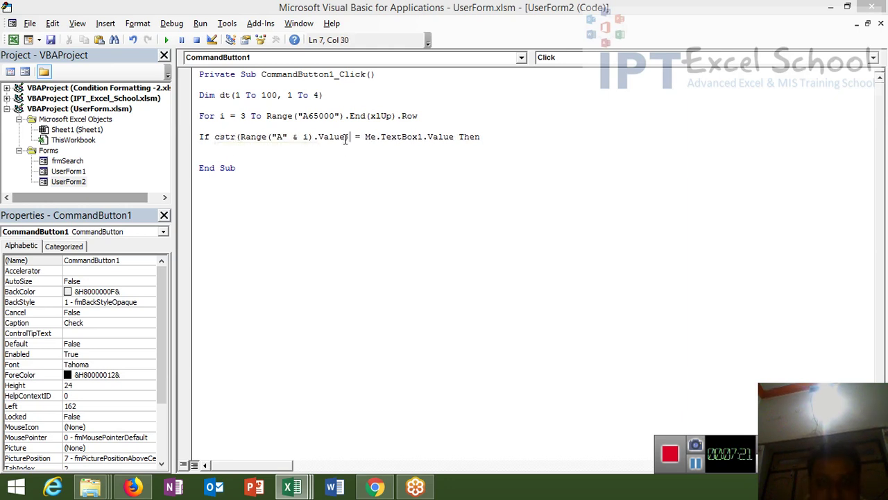
left_click(391, 136)
Add the row counter r increment inside the If block.
left_click(376, 147)
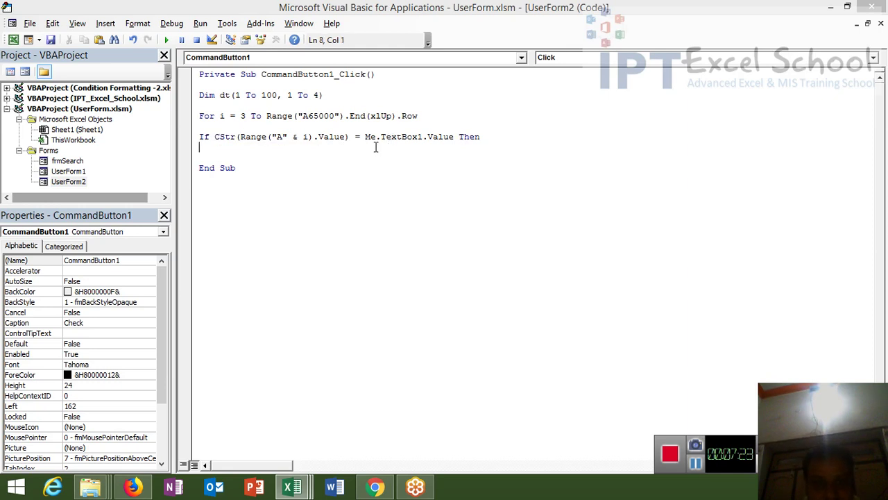
key("Return")
key("Return")
key("Up")
key("Up")
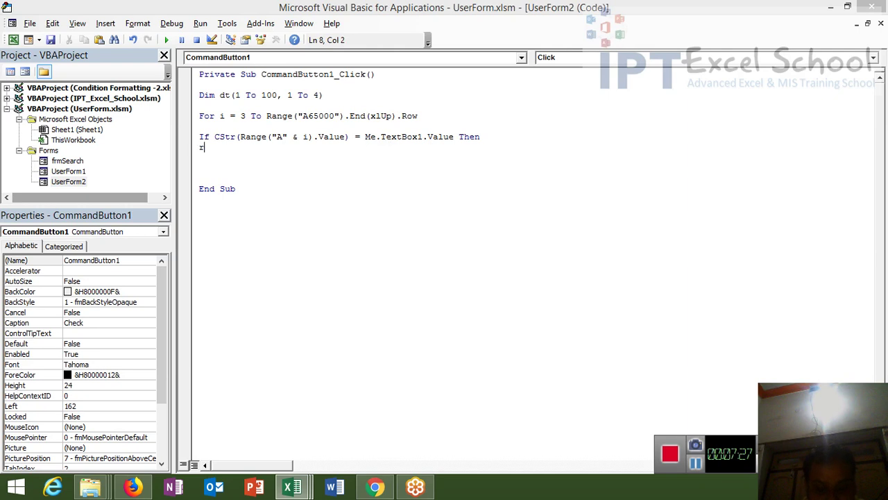
type("=r+1")
key("Return")
Add a For j = 1 To 4 loop setting dt(r, j) = Cells(i, j).Value.
type("dt")
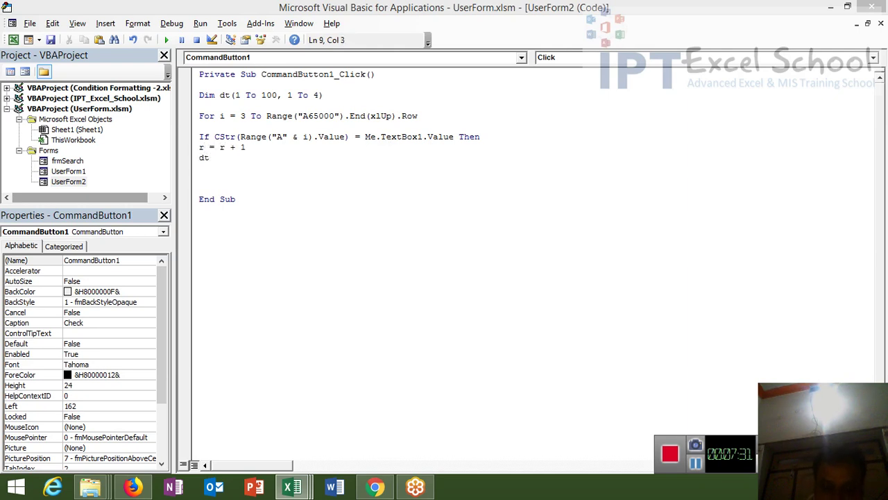
type("(r,")
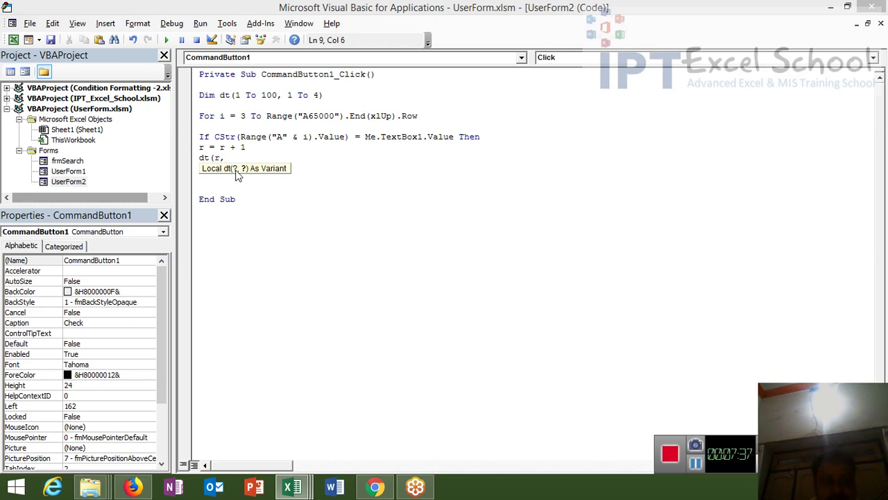
key("BackSpace")
key("BackSpace")
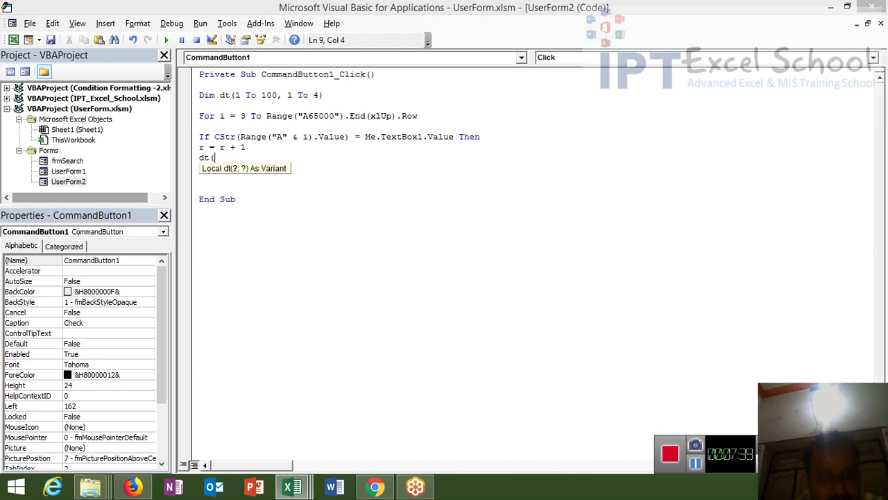
key("BackSpace")
key("BackSpace")
key("BackSpace")
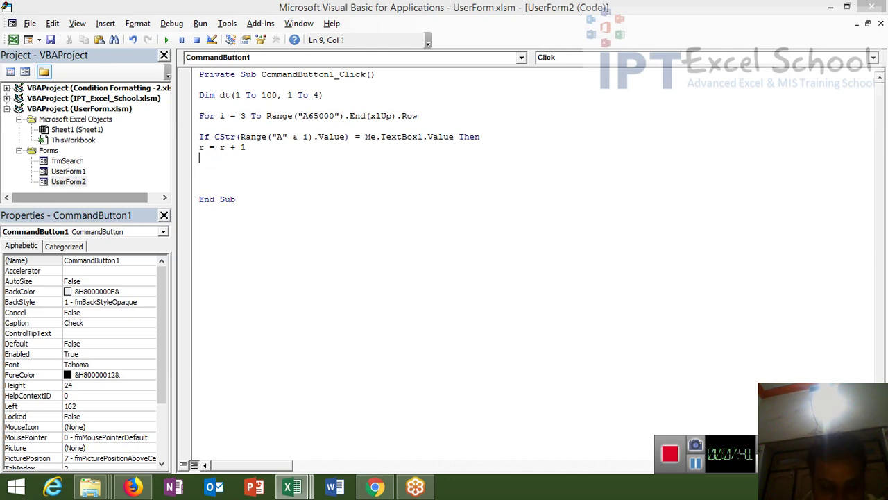
type("for j =")
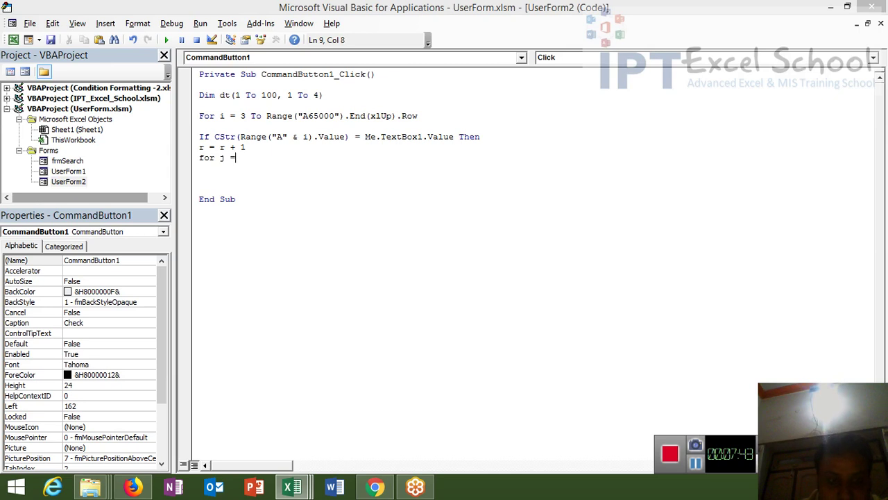
type(" to")
type(" 4")
key("Return")
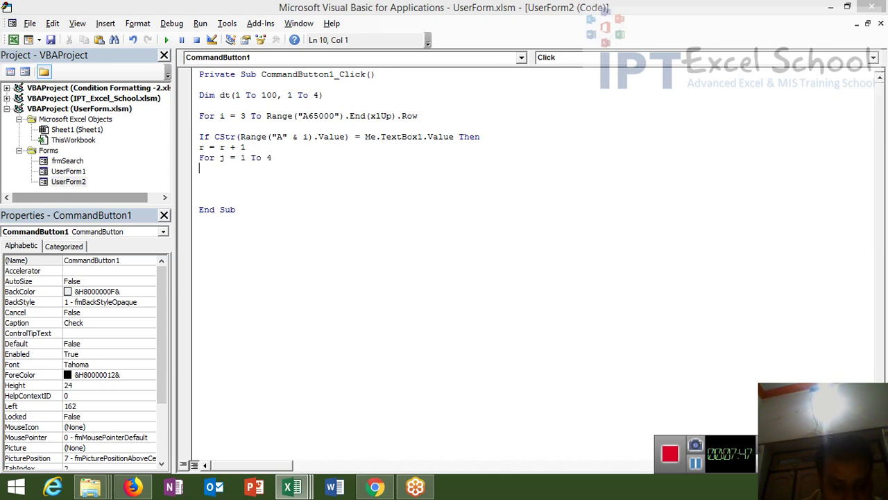
type("dt(")
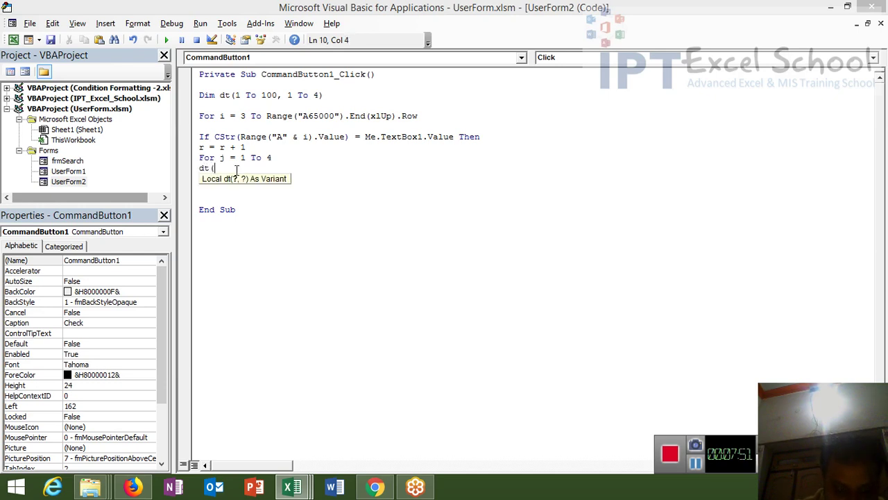
type("r, j")
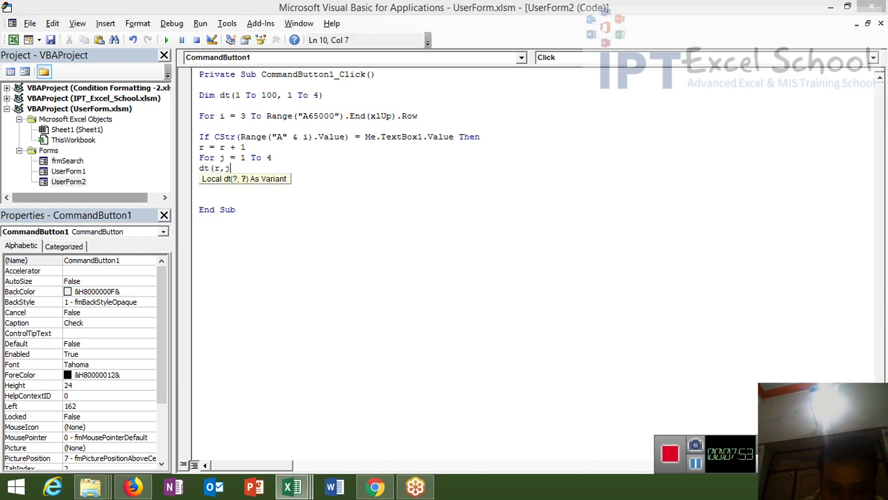
type(")")
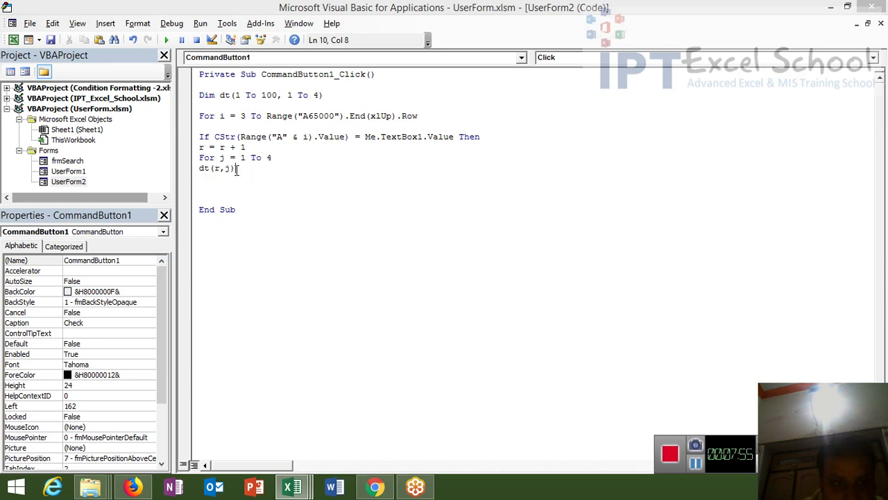
type(" = Cells")
type("(i, ")
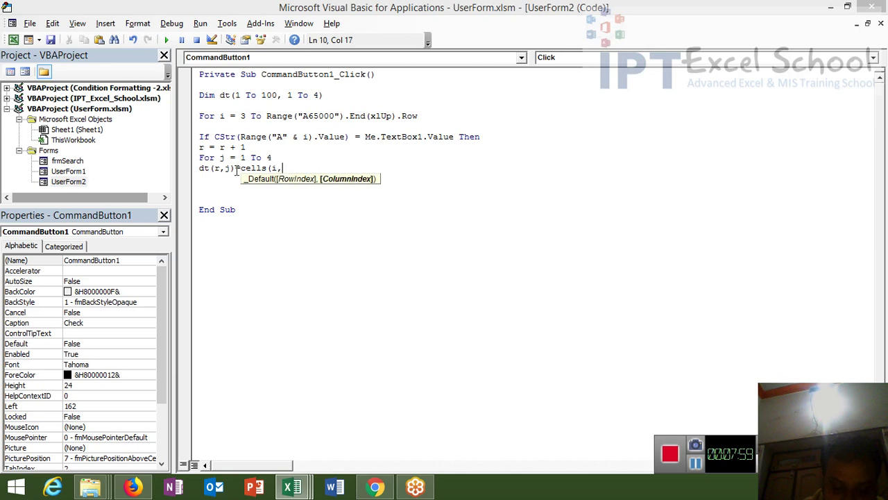
type("j).V")
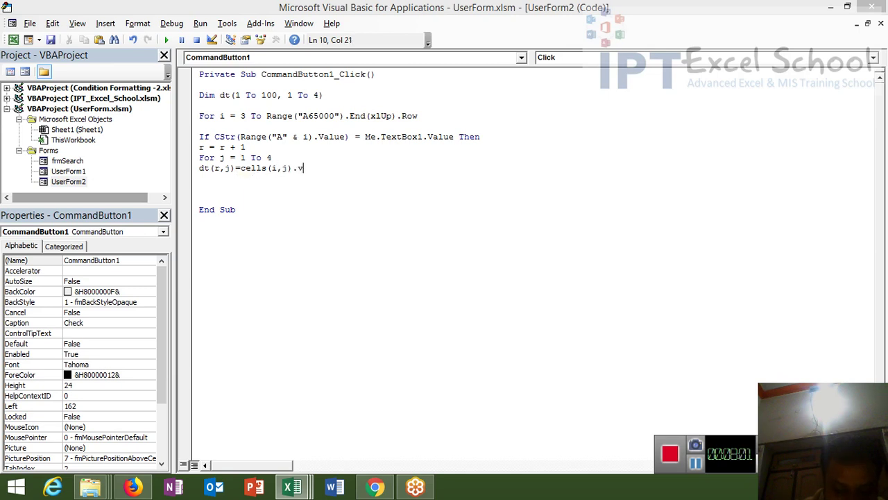
type("alue")
key("Return")
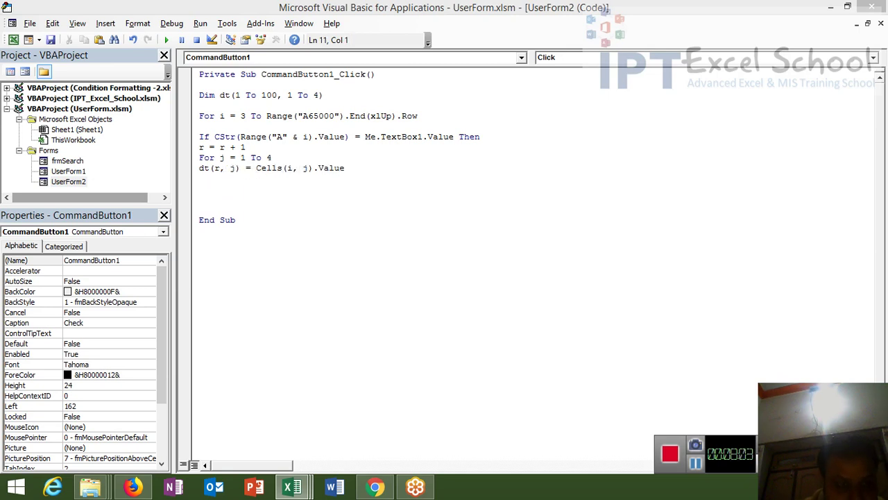
Close the block with End If and the outer loop with Next i.
type("nd if")
key("Return")
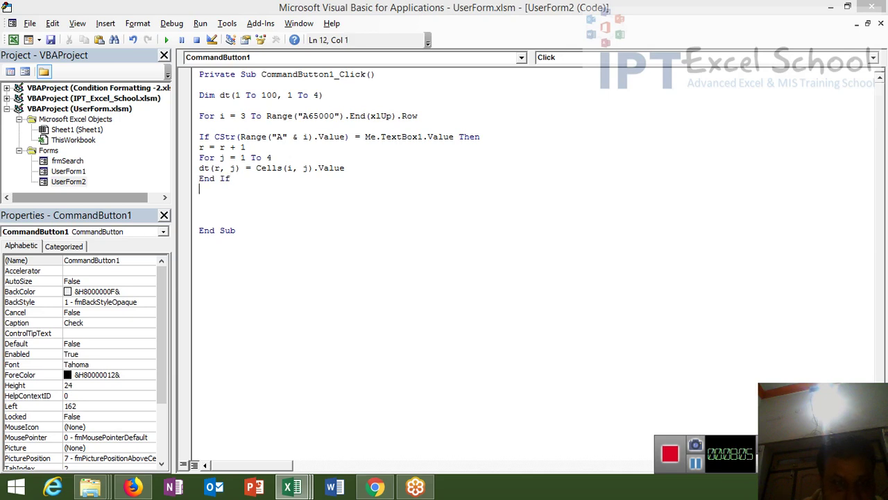
key("Return")
type("ne")
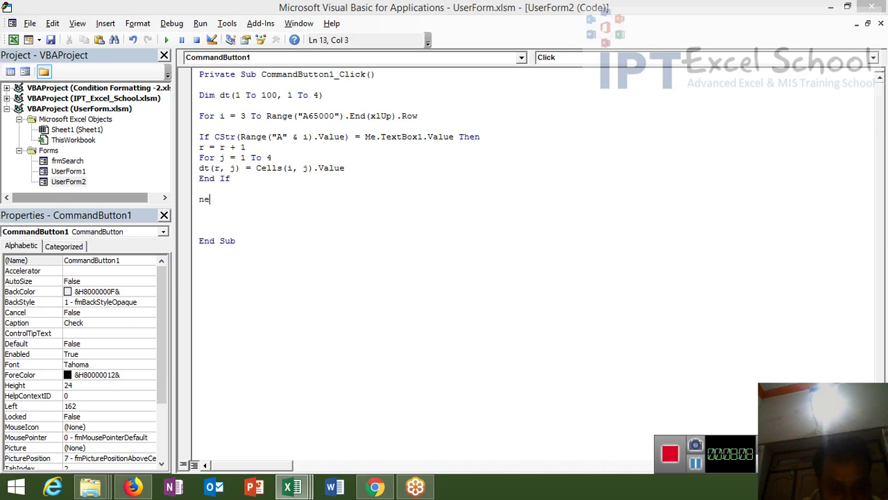
type("xt ")
type("i")
key("Return")
key("Return")
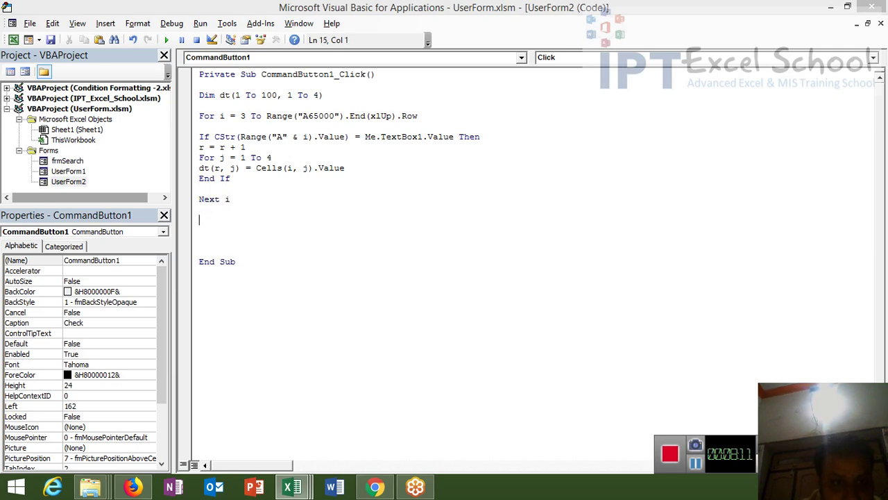
key("Return")
Load the results with Me.ListBox1.List = dt.
type("me.")
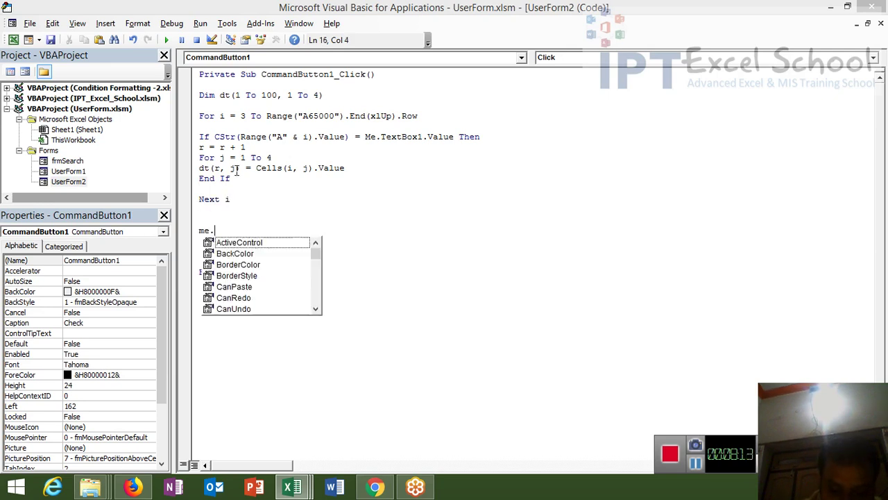
type("li")
key("Tab")
type(".")
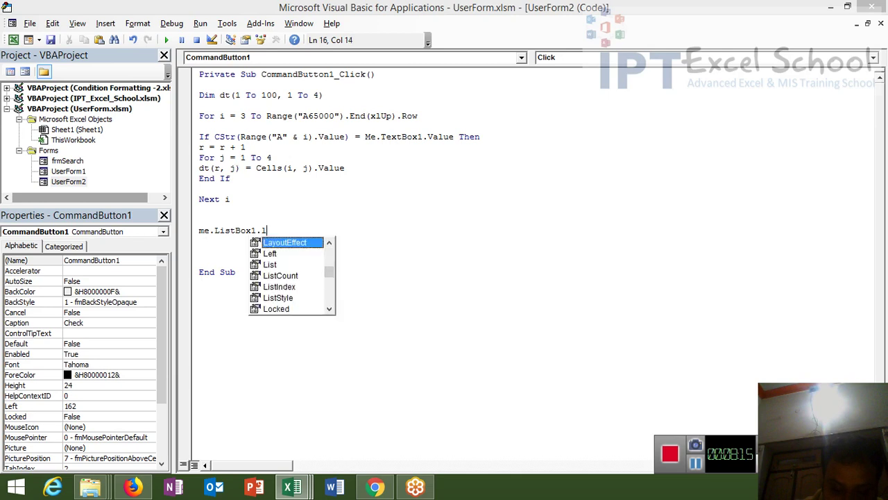
type("li")
key("Tab")
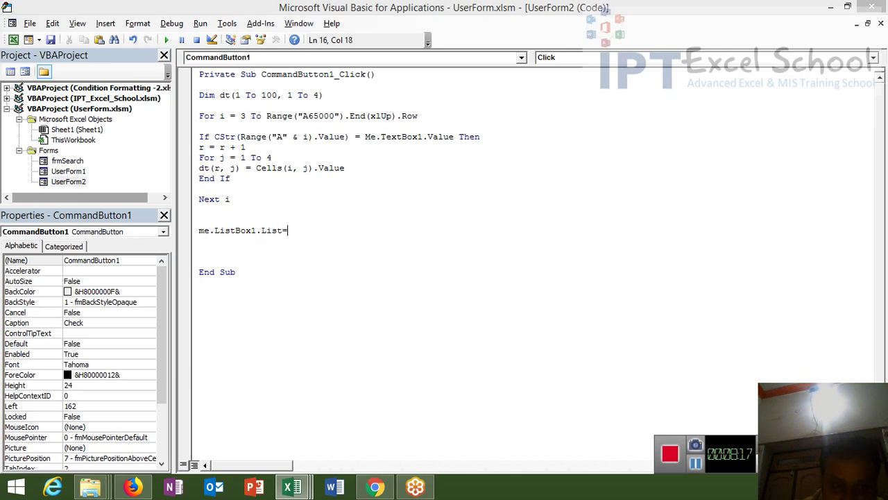
type("d")
type("t")
key("Return")
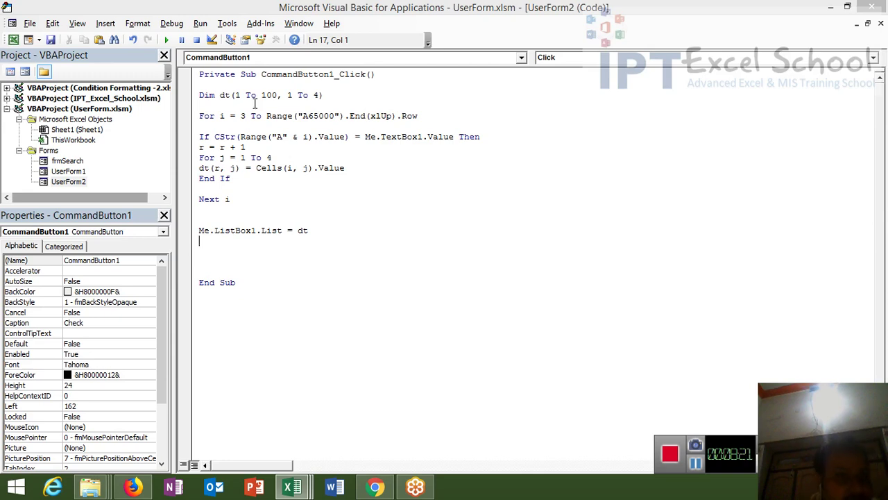
Run the form, search INV Ref 10001, and dismiss the resulting compile error.
left_click(167, 41)
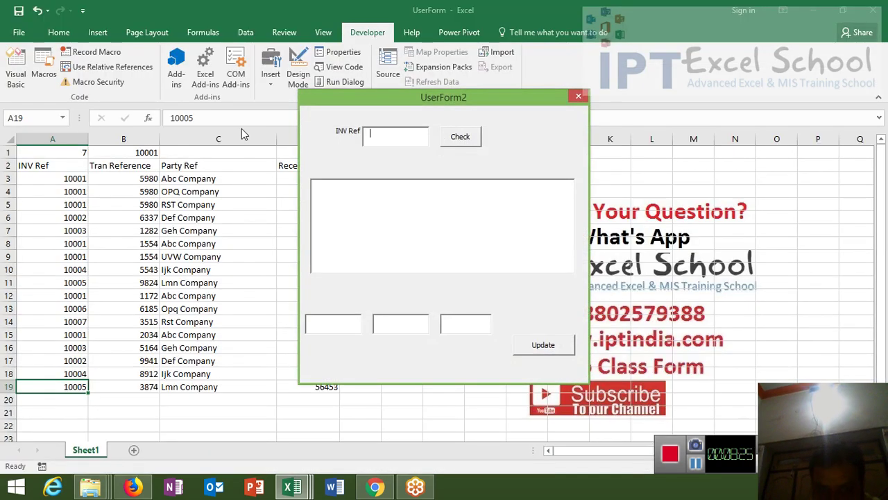
type("10001")
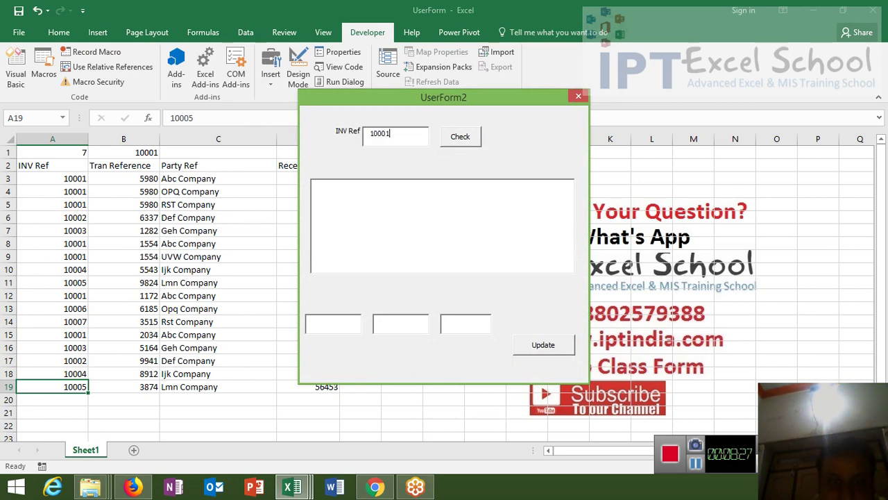
left_click(478, 143)
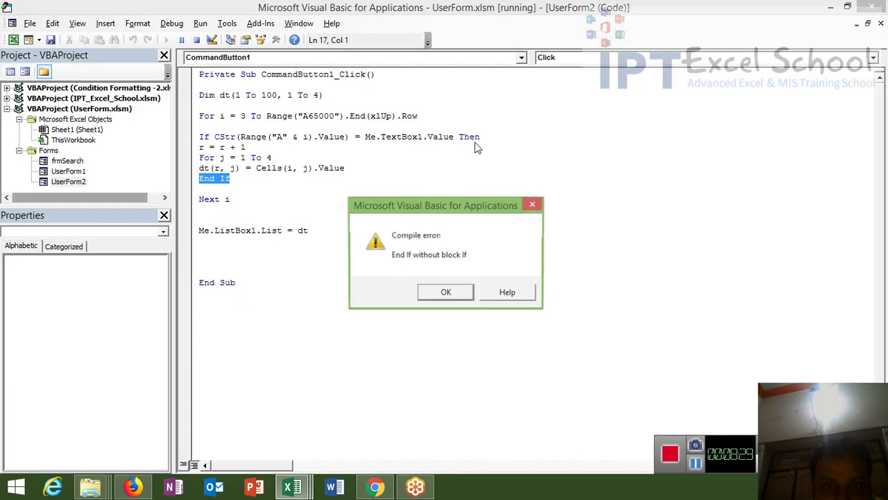
left_click(446, 293)
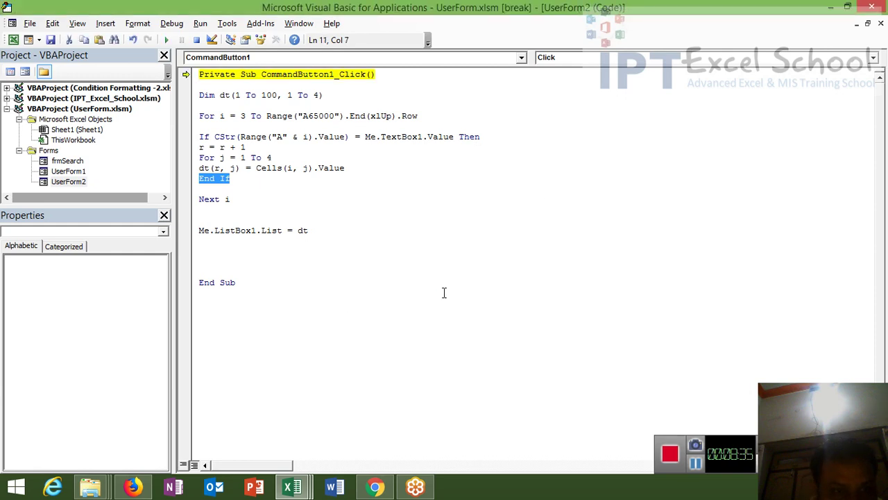
Add 'next j' above End If, continue the run, pick the first row, close the form.
left_click(199, 178)
key("Return")
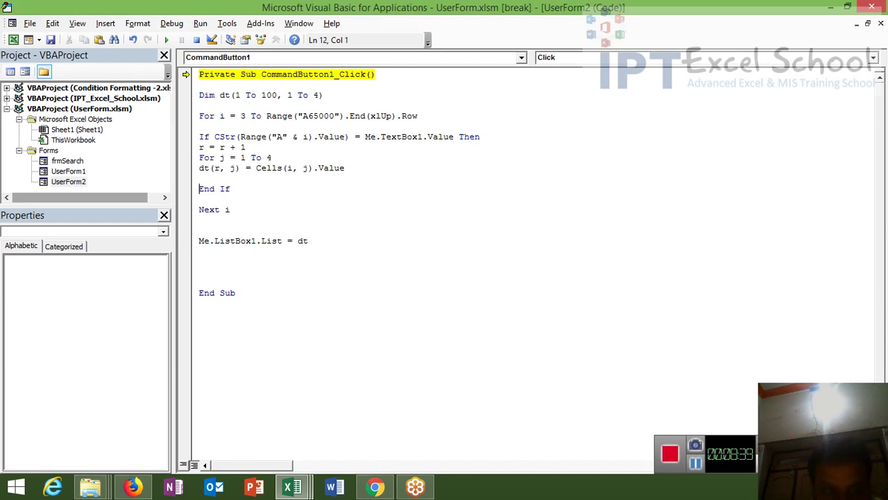
type("next ")
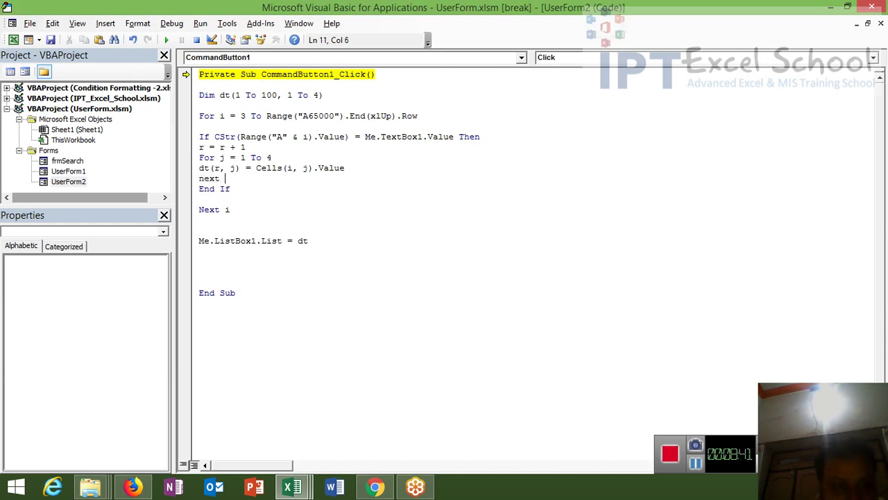
type("j")
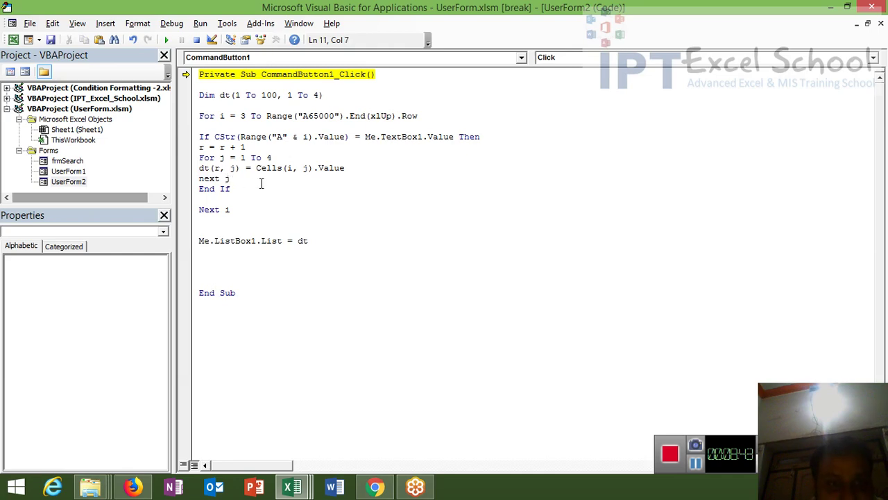
left_click(166, 40)
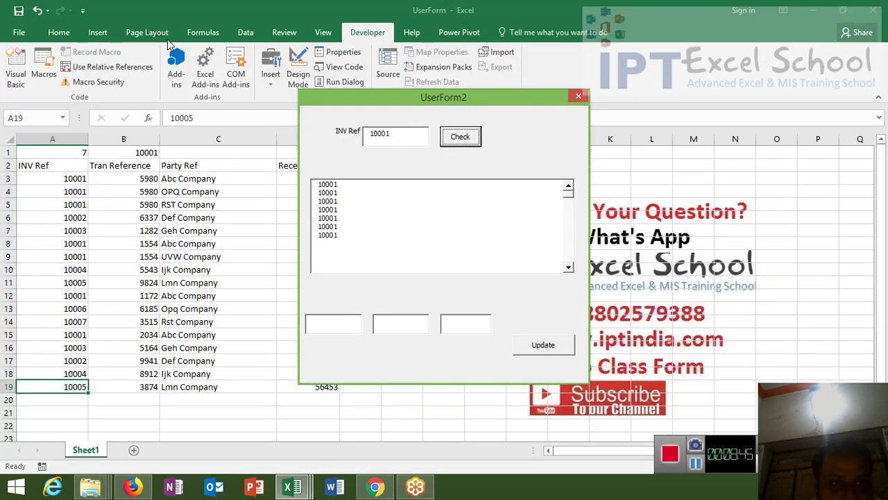
left_click(341, 186)
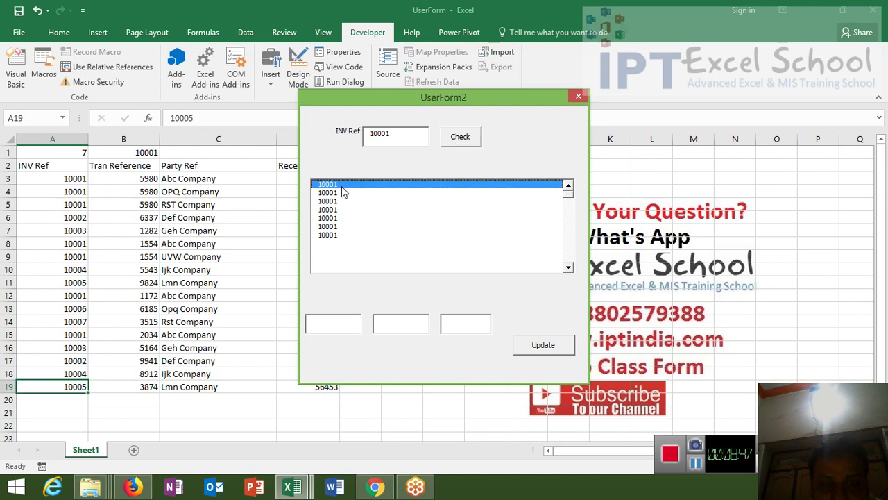
left_click(587, 95)
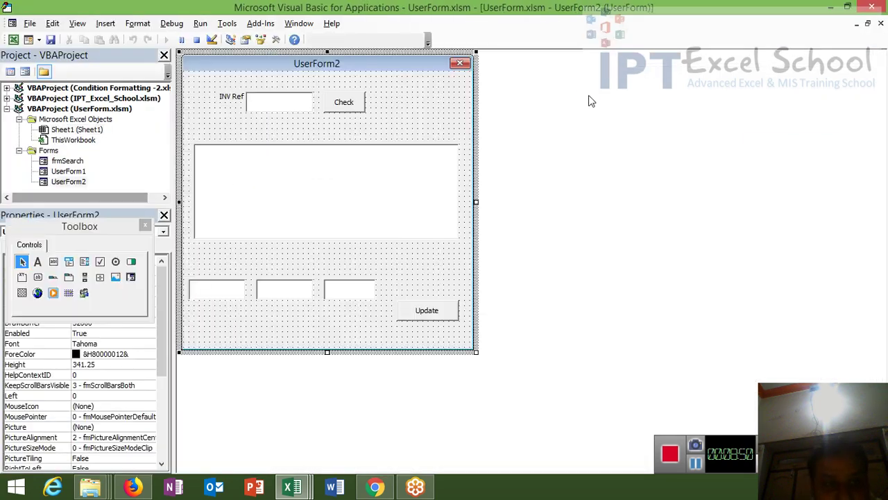
Set the list box's ColumnCount to 4.
left_click(360, 170)
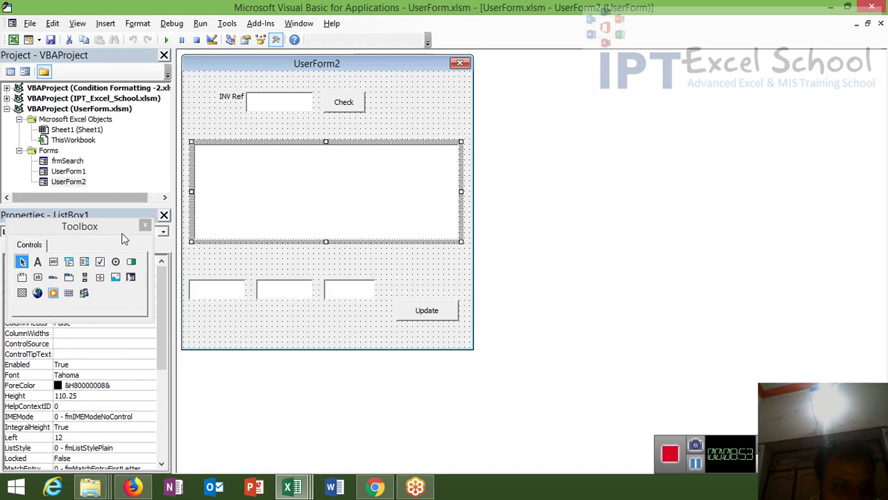
left_click_drag(136, 225, 116, 177)
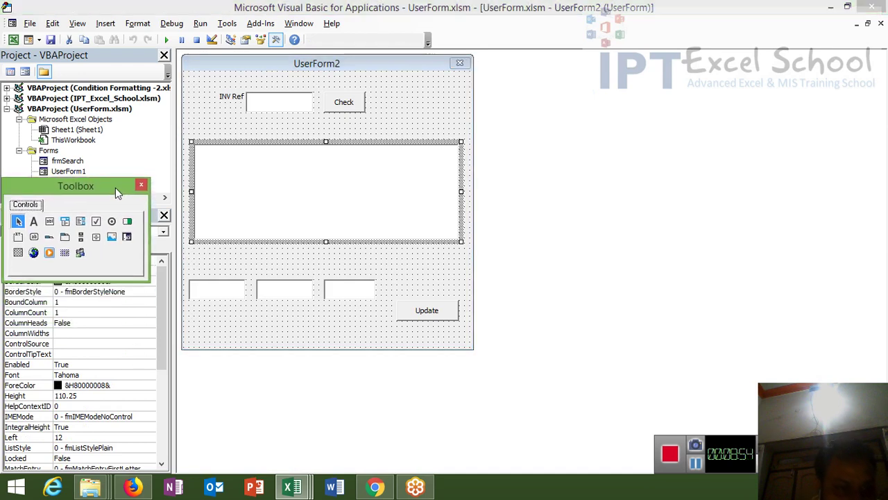
left_click(61, 314)
left_click(59, 313)
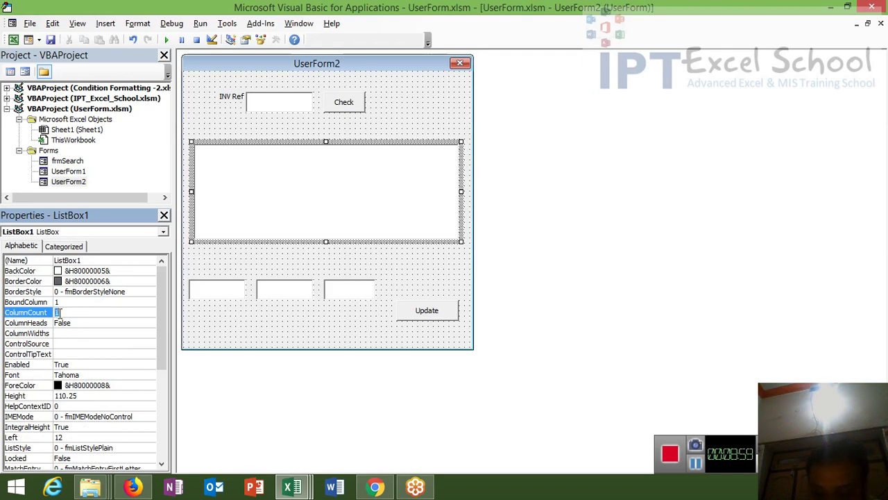
key("BackSpace")
type("4")
left_click(65, 323)
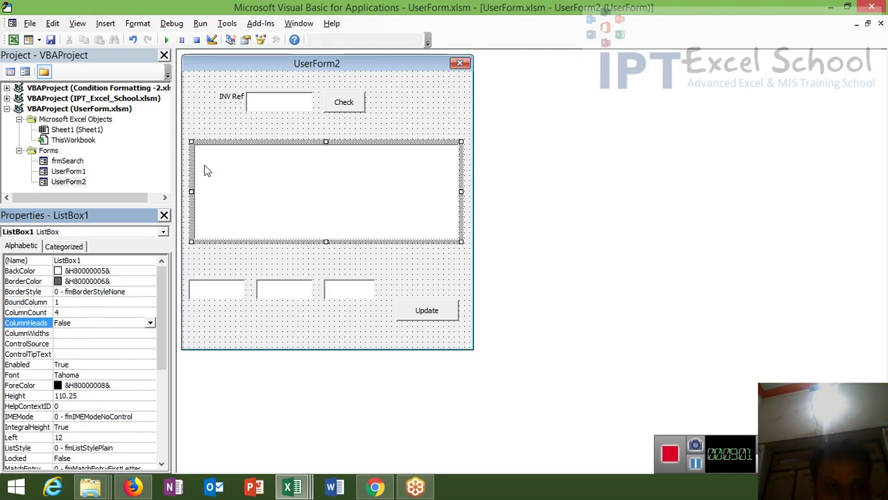
Select UserForm2 in the designer and run it over the worksheet.
left_click(166, 40)
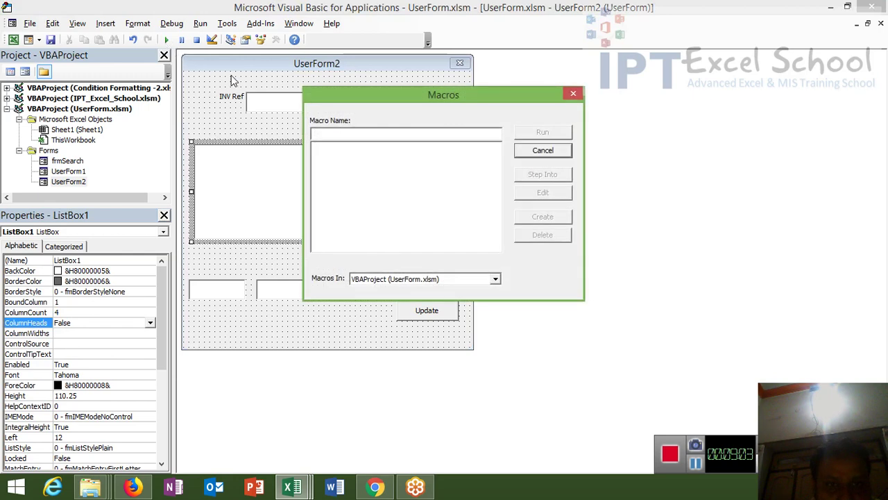
key("Escape")
left_click(362, 66)
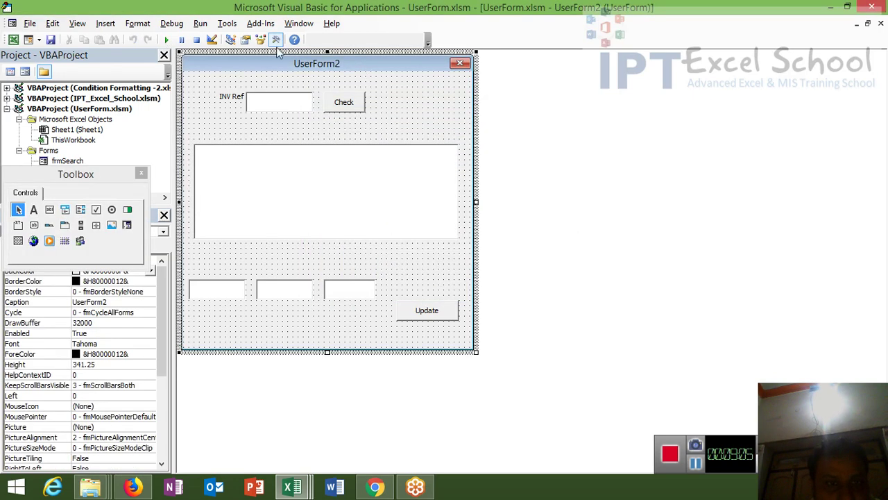
left_click(167, 41)
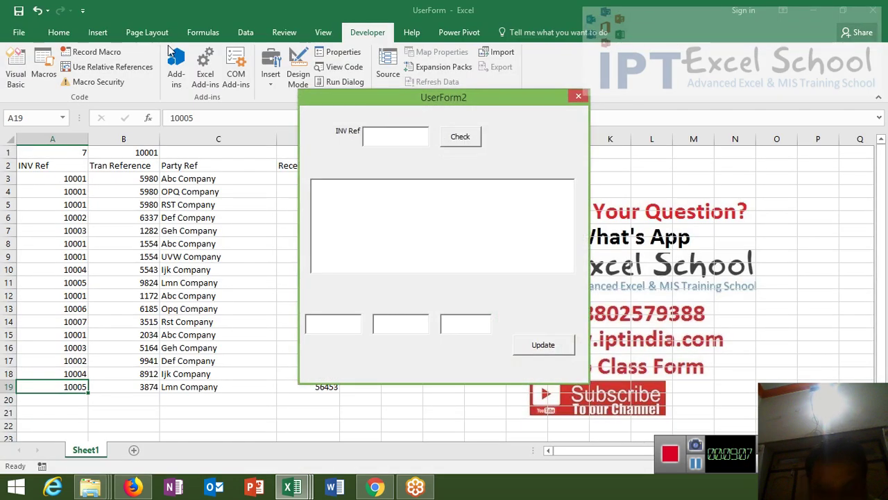
Search INV Ref 10004 and select a row in the results.
type("1000")
type("4")
left_click(461, 139)
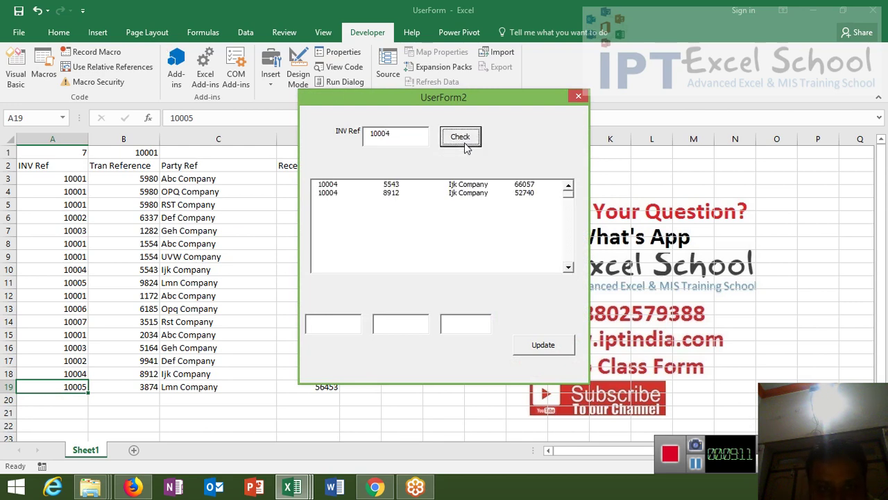
left_click(568, 197)
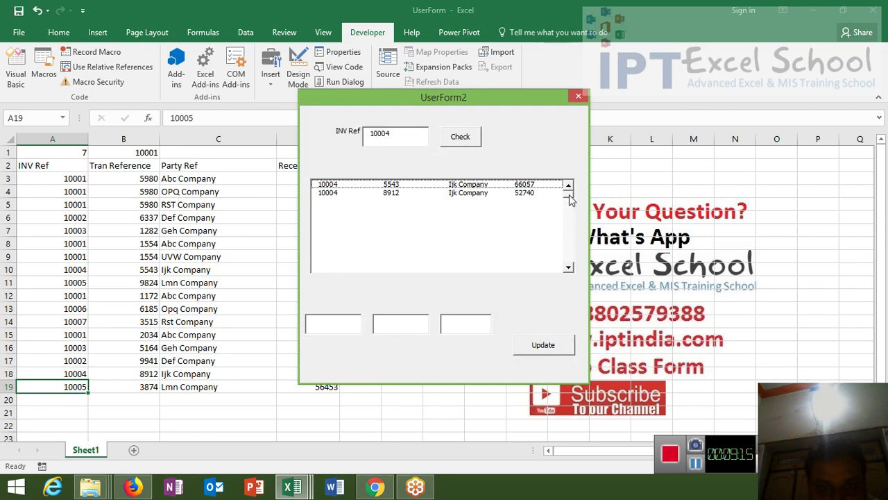
Change the reference to 10001, search again, then close the form.
left_click(396, 132)
key("BackSpace")
type("1")
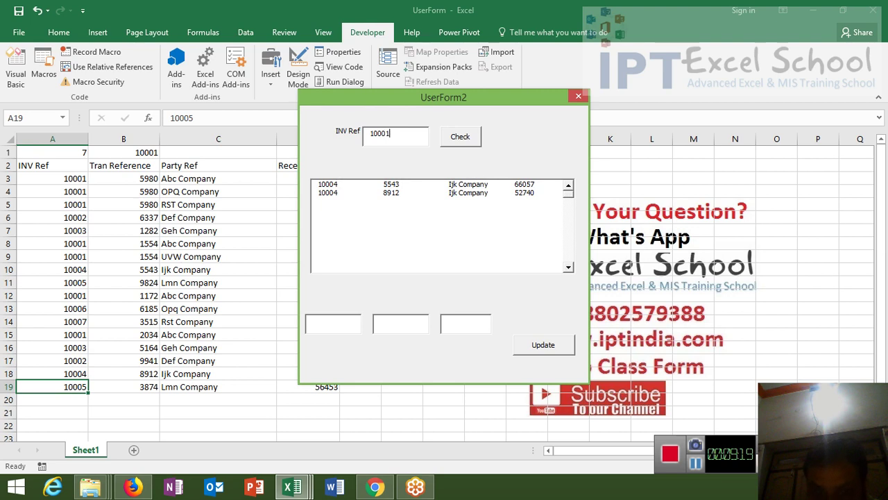
left_click(455, 140)
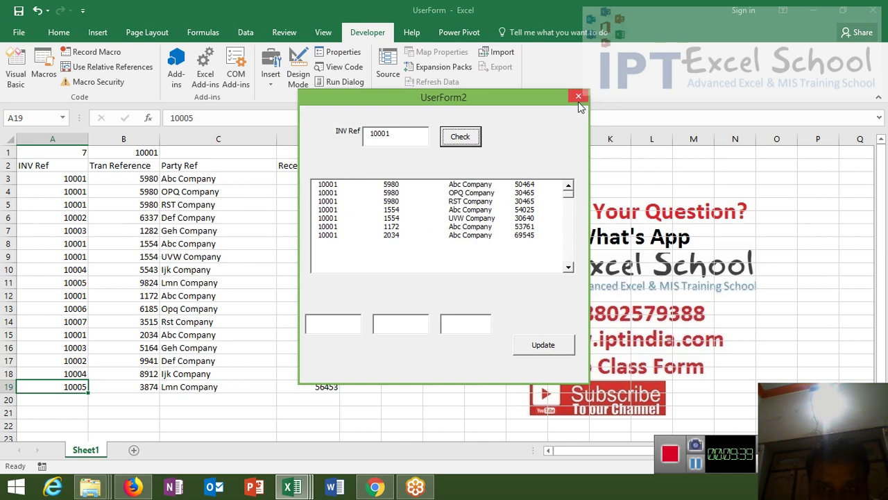
left_click(578, 102)
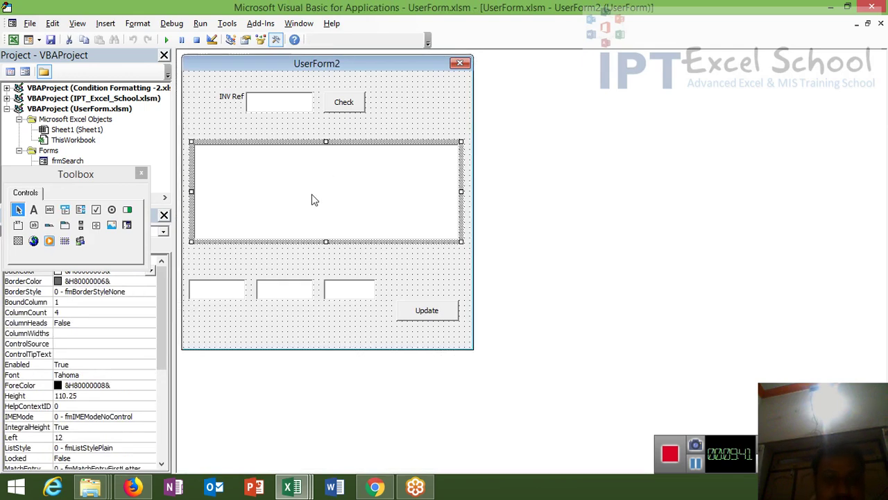
Create an empty ListBox1_Click routine and set the list box's ColumnHeads to True.
double_click(312, 200)
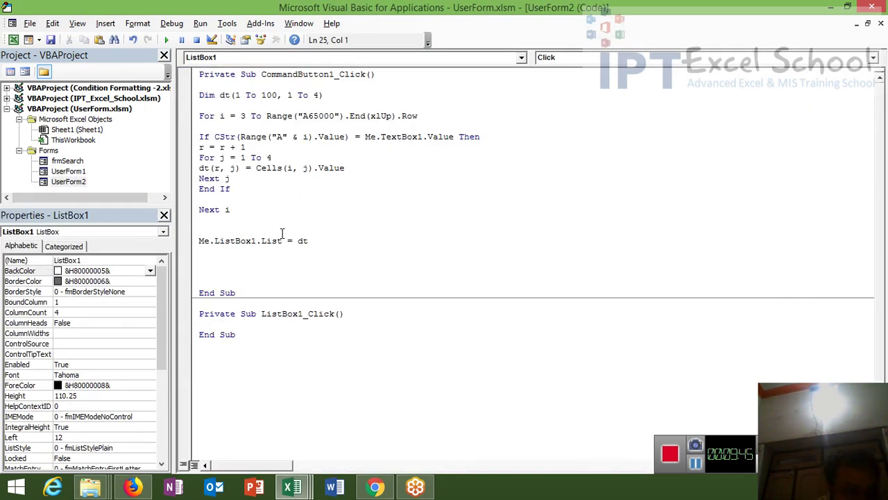
left_click(95, 324)
left_click(150, 324)
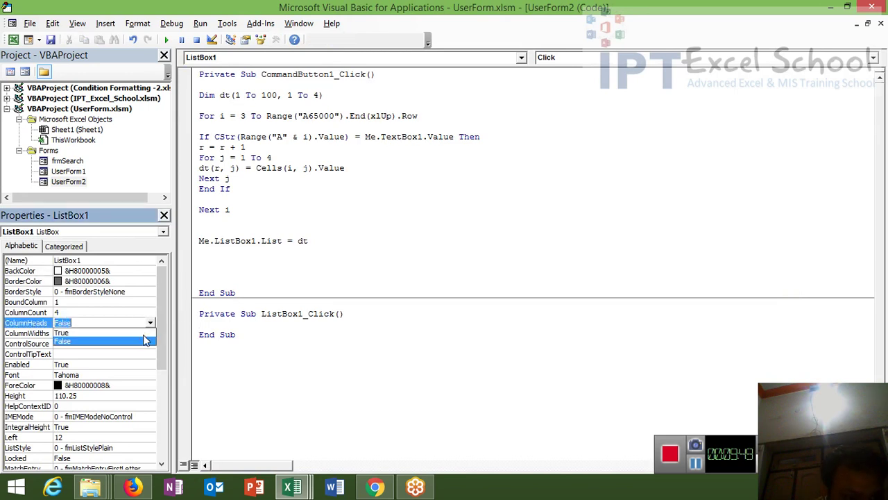
left_click(142, 332)
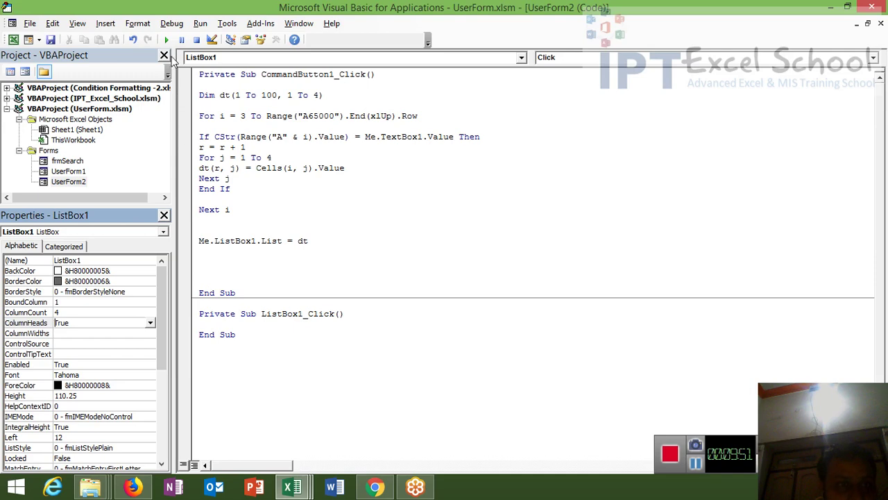
left_click(167, 41)
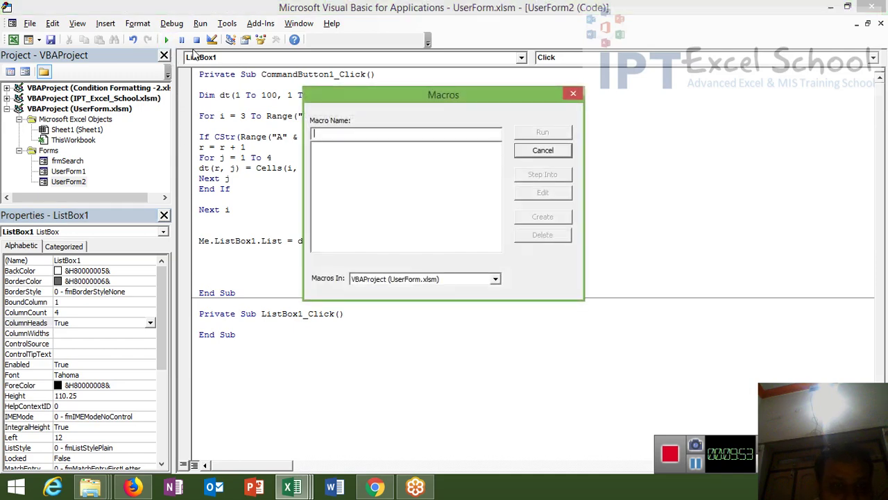
key("Escape")
Run the form, search INV Ref 10001, select the first listed record, and close it.
left_click(166, 40)
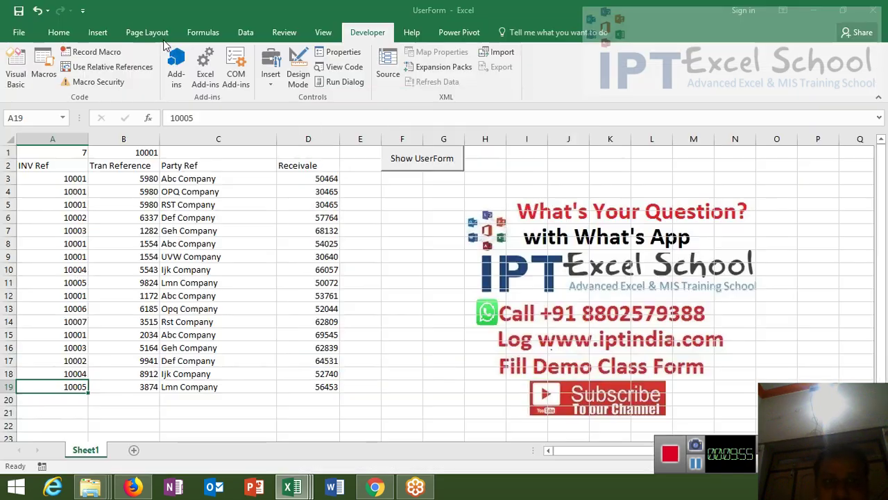
type("10")
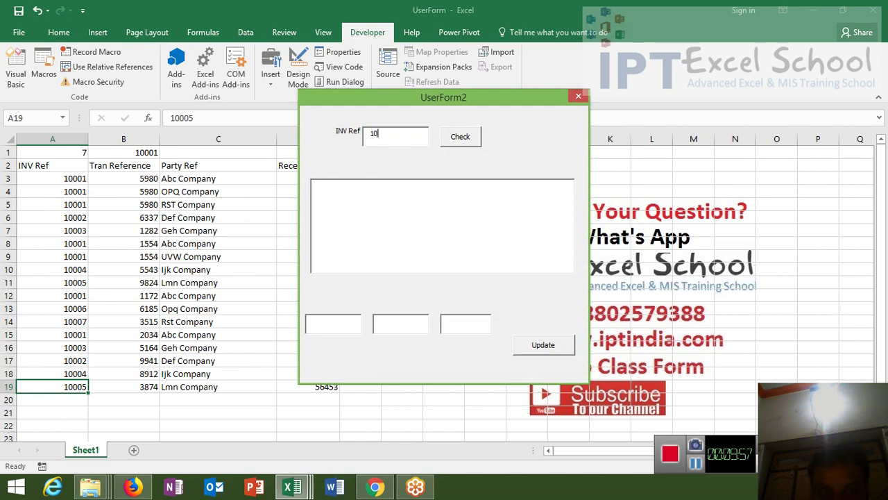
type("01")
key("BackSpace")
type("01")
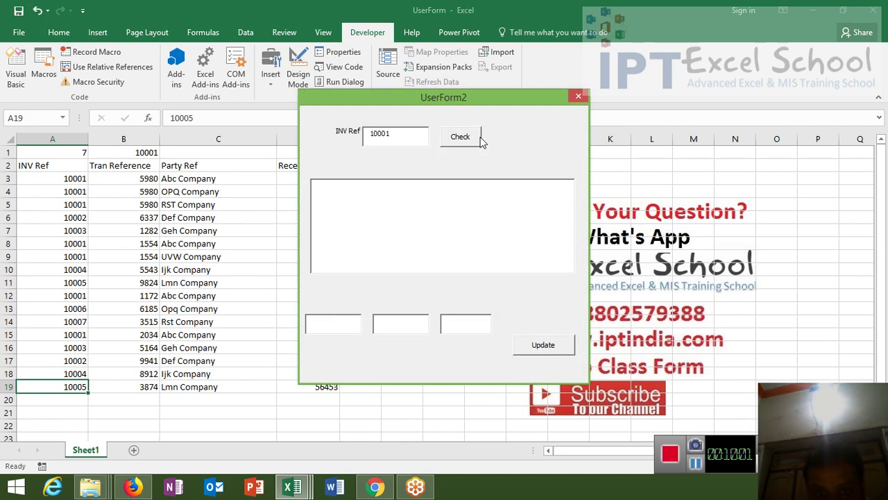
left_click(479, 138)
left_click(383, 192)
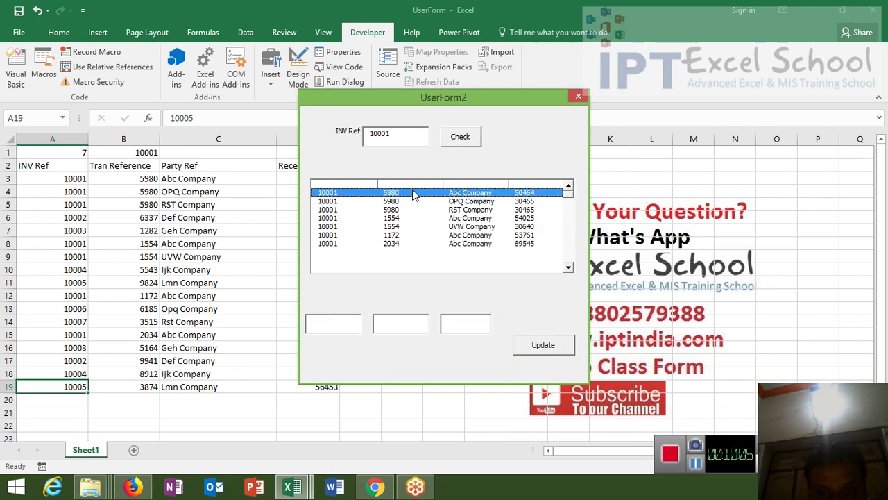
left_click(578, 98)
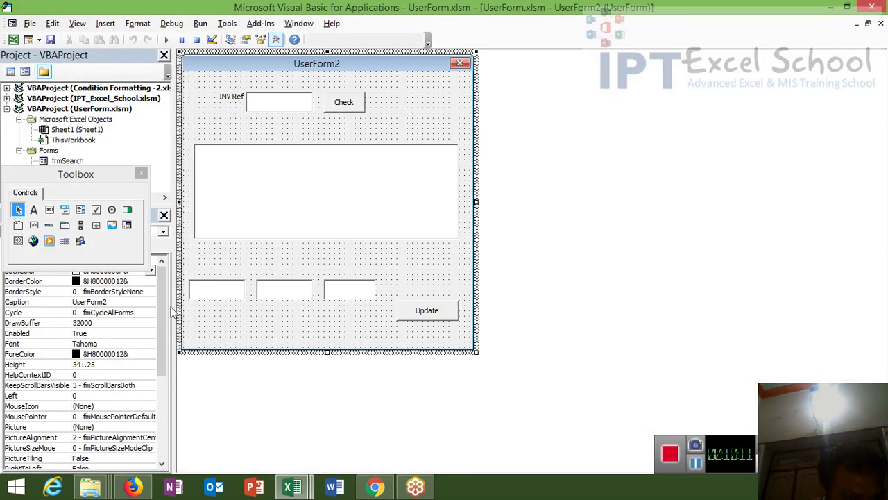
Select the list box on UserForm2 in the designer.
left_click(199, 236)
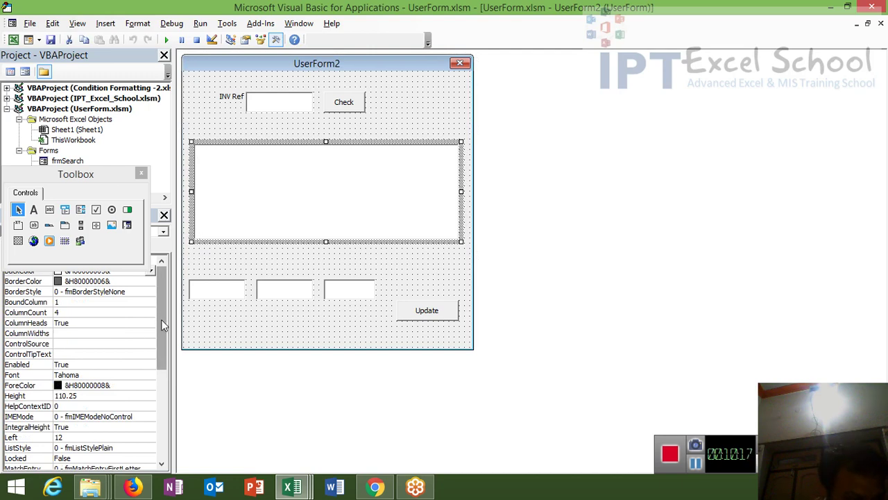
left_click_drag(161, 319, 163, 310)
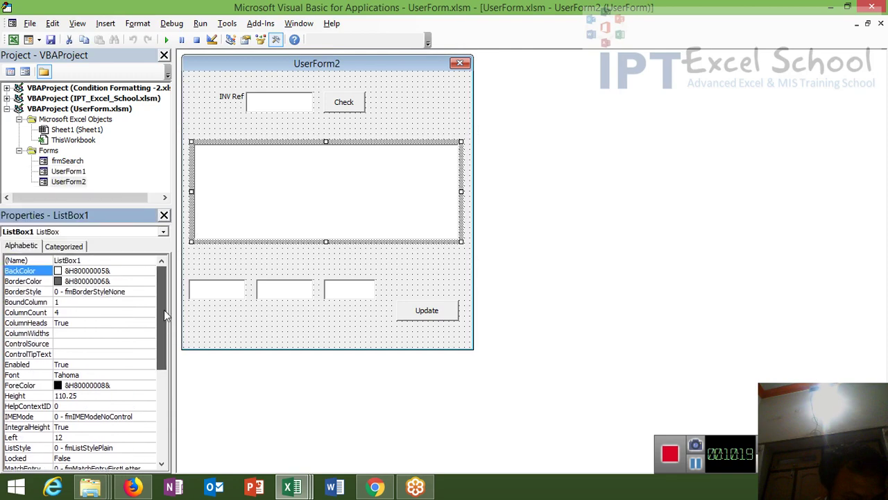
left_click(224, 243)
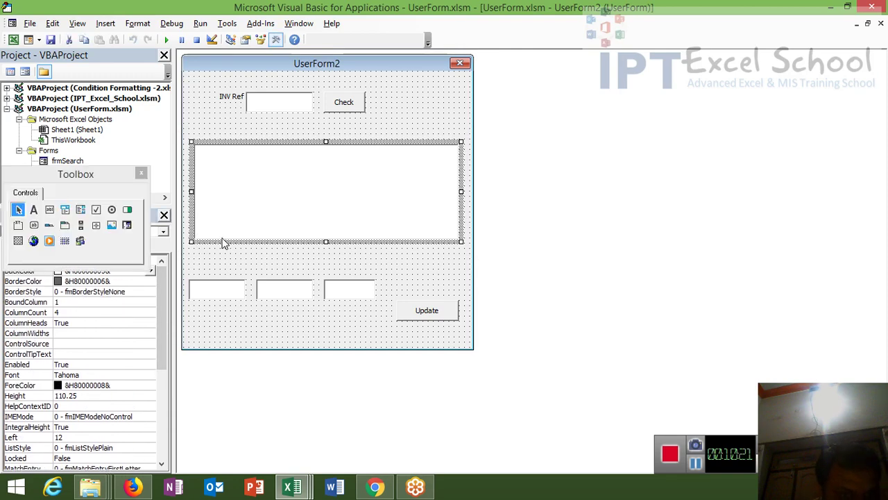
left_click(224, 243)
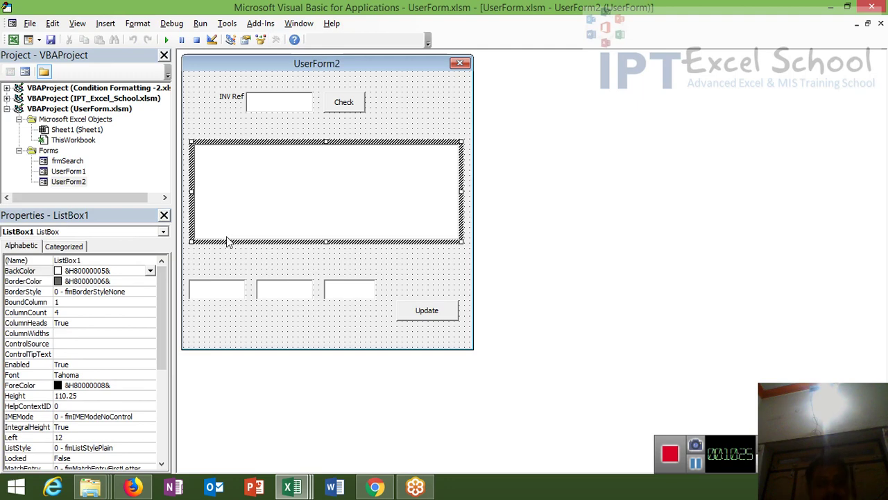
Open the Check button's code and copy the For j loop above the For i loop.
left_click(334, 104)
double_click(335, 104)
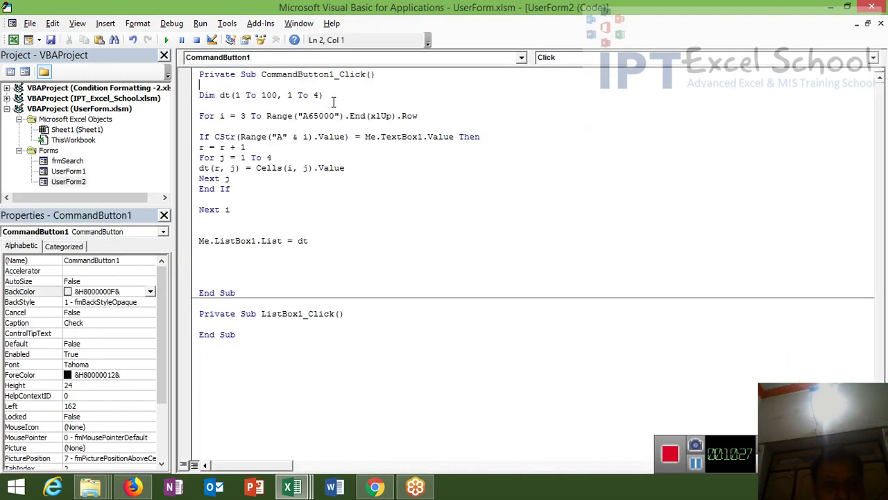
left_click(297, 168)
left_click_drag(230, 179, 199, 159)
key("ctrl+c")
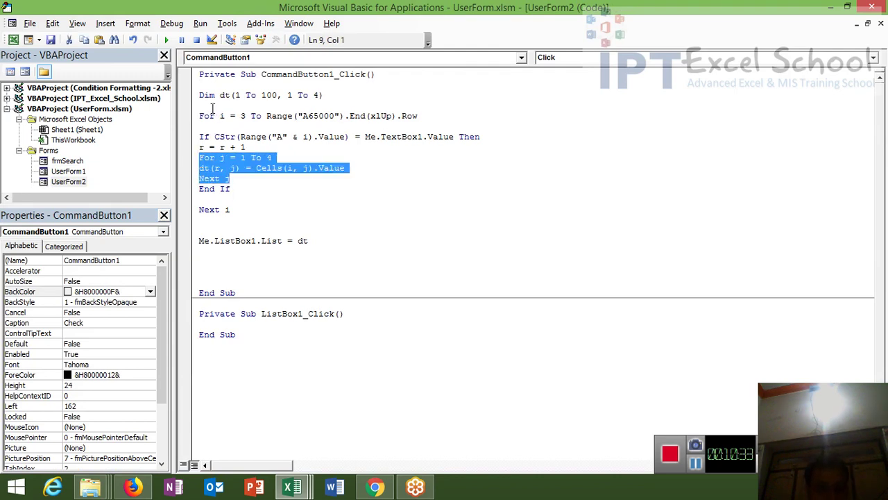
left_click(212, 86)
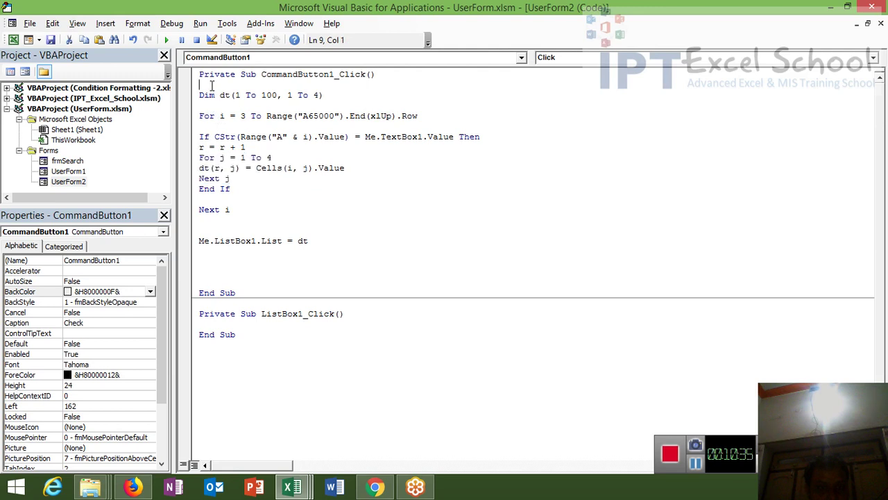
key("Return")
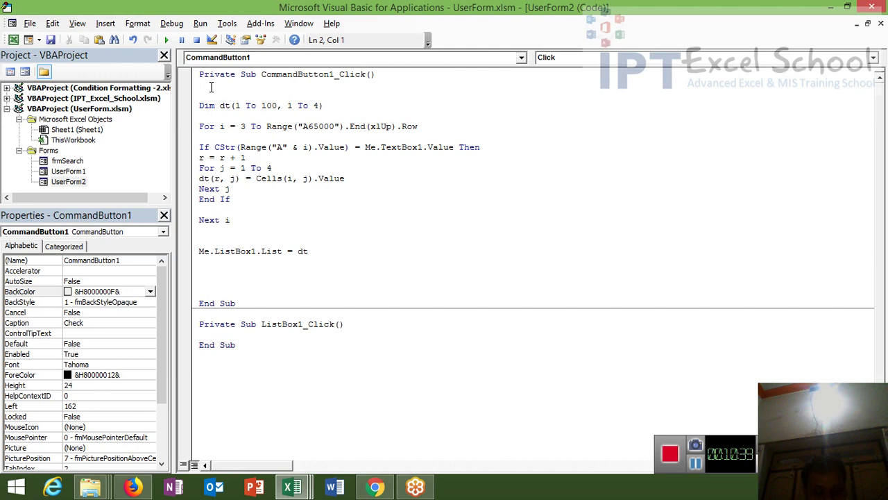
key("ctrl+v")
key("ctrl+z")
key("Return")
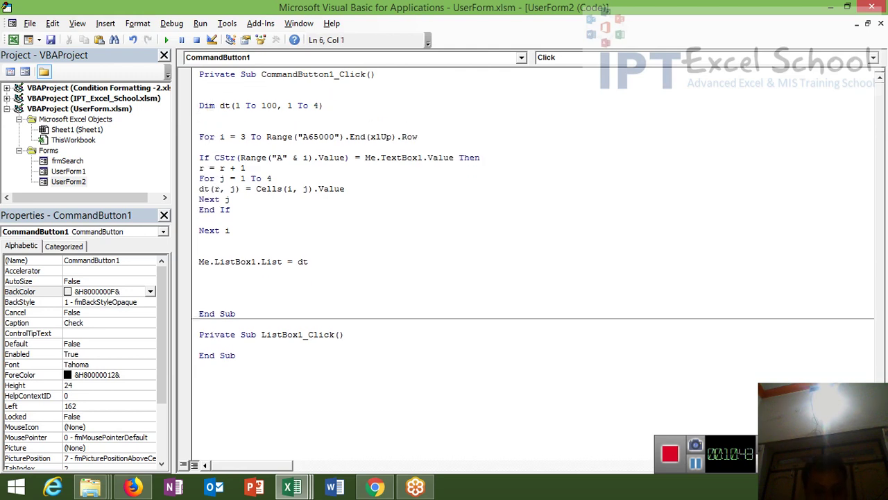
key("ctrl+v")
Add the r counter line and rename the copied loop's variable from j to k.
left_click(204, 115)
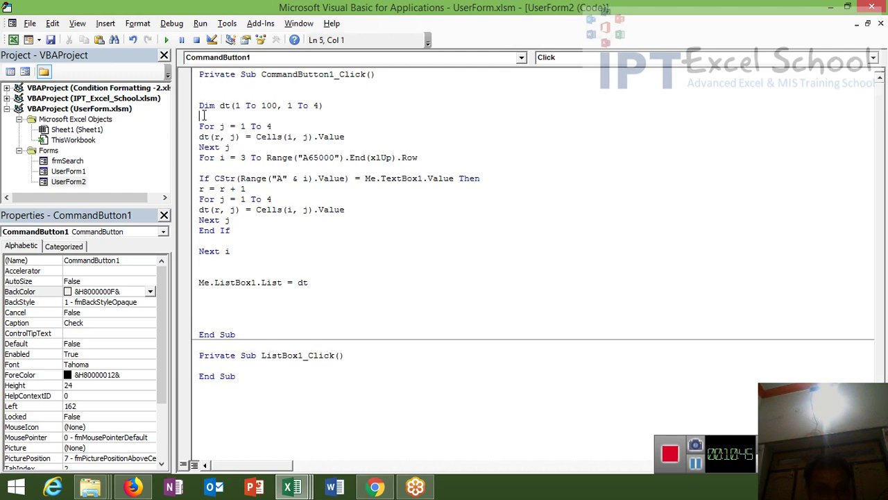
type("=r")
double_click(222, 127)
type("k")
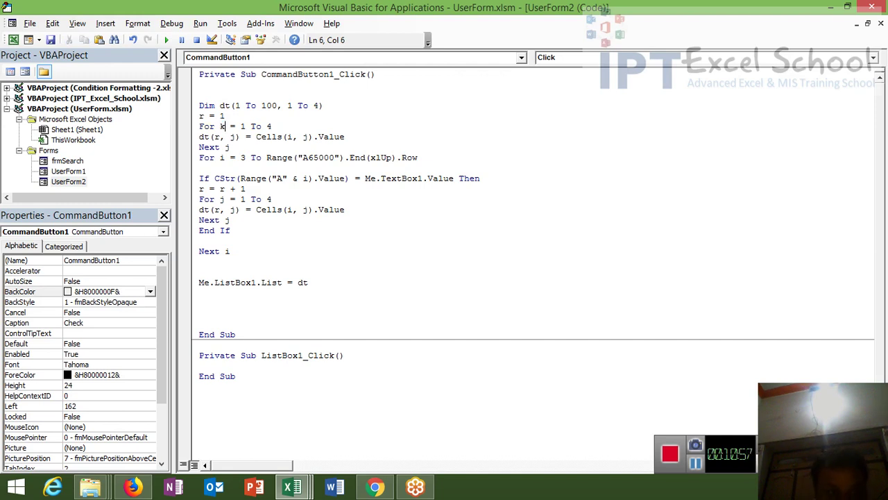
double_click(232, 136)
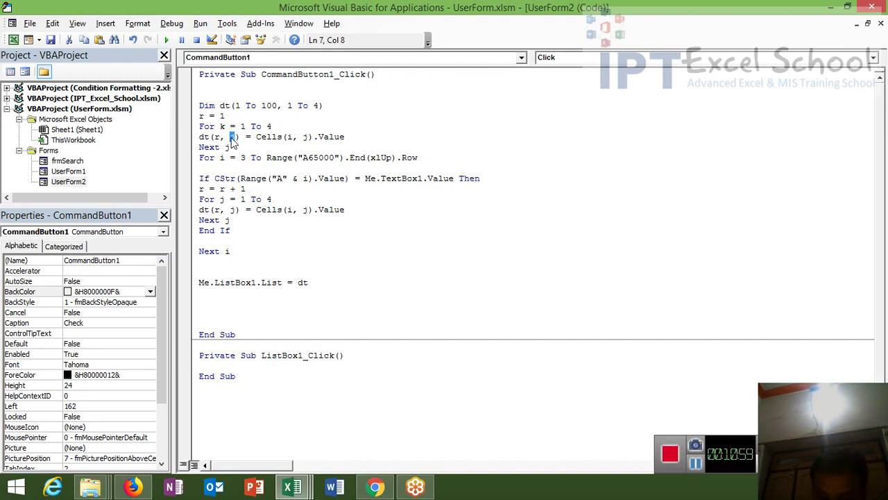
type("k")
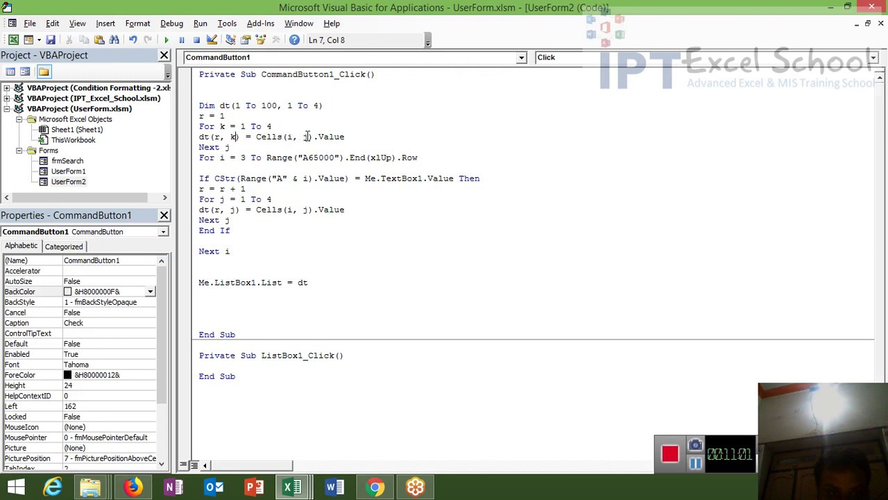
double_click(306, 136)
type("k")
double_click(233, 147)
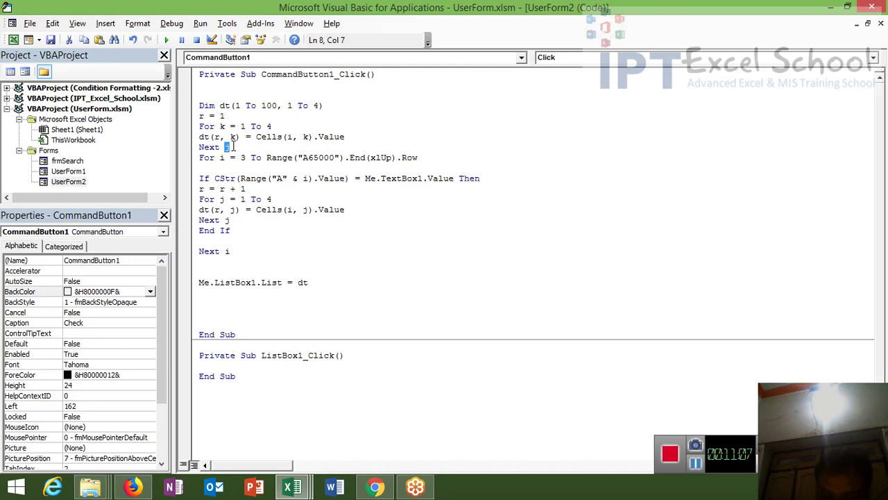
type("k")
double_click(233, 148)
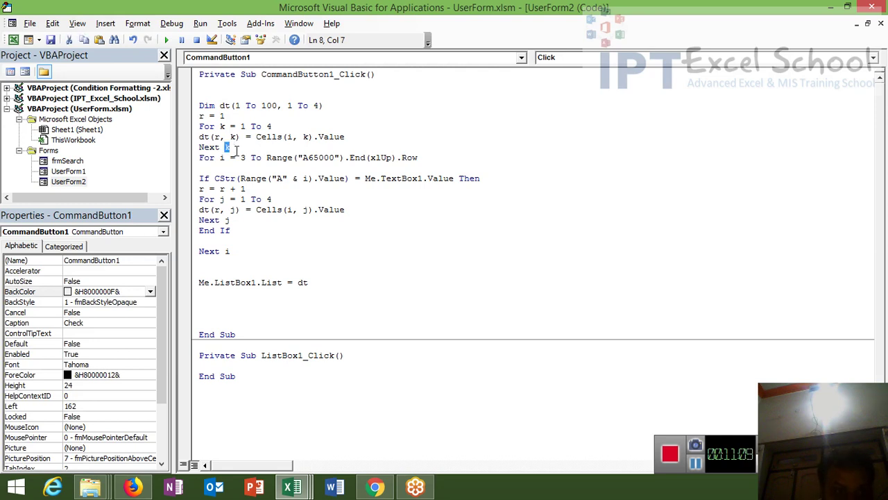
left_click(230, 147)
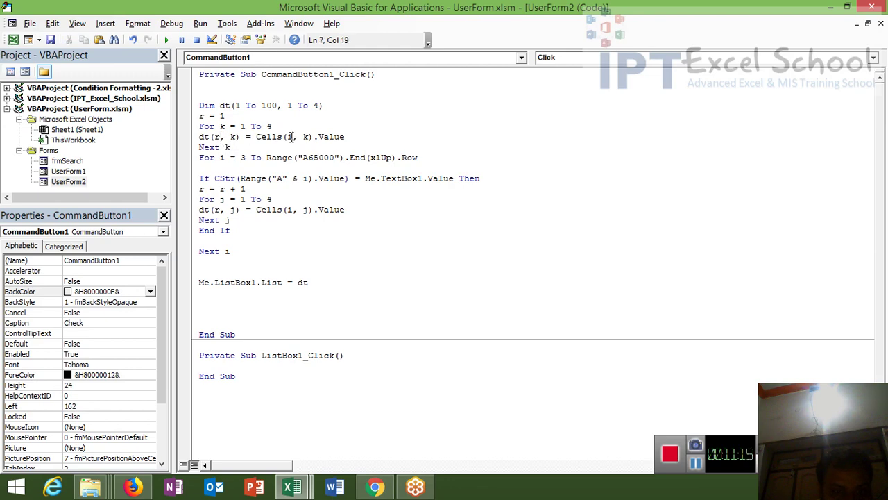
Change Cells(i, k) to Cells(3, k) in the copied loop.
key("alt+Tab")
key("alt+Tab")
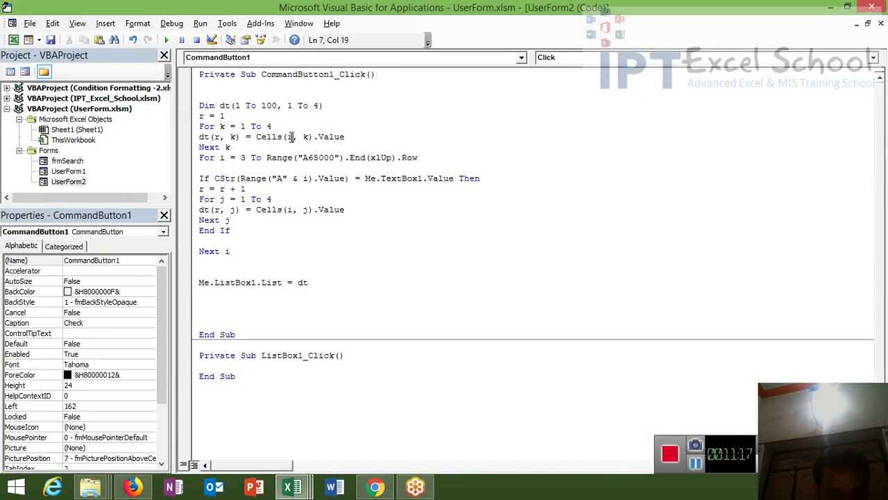
key("BackSpace")
type("3")
Run the form, search INV Ref 10001, click through several result rows, then close it.
left_click(166, 42)
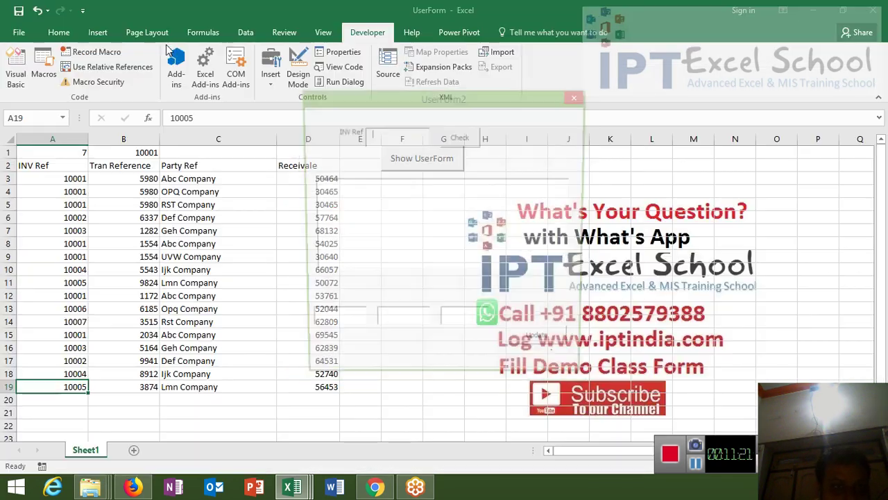
type("1000")
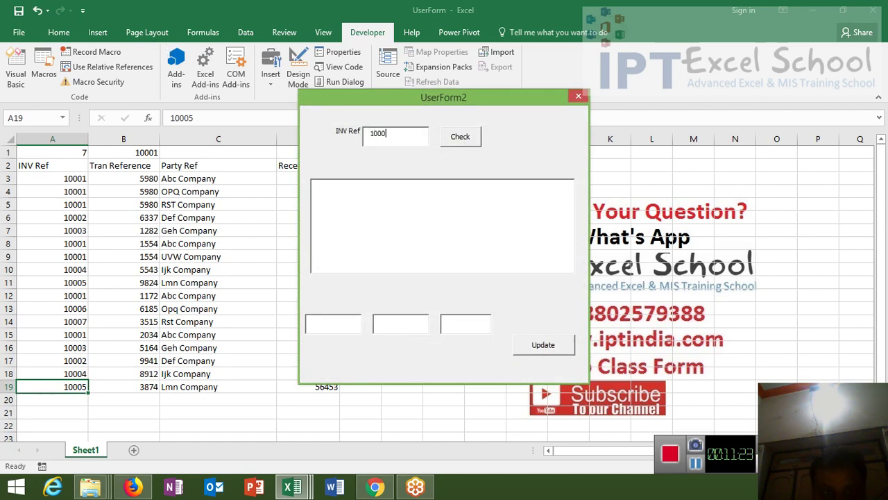
type("1")
left_click(471, 137)
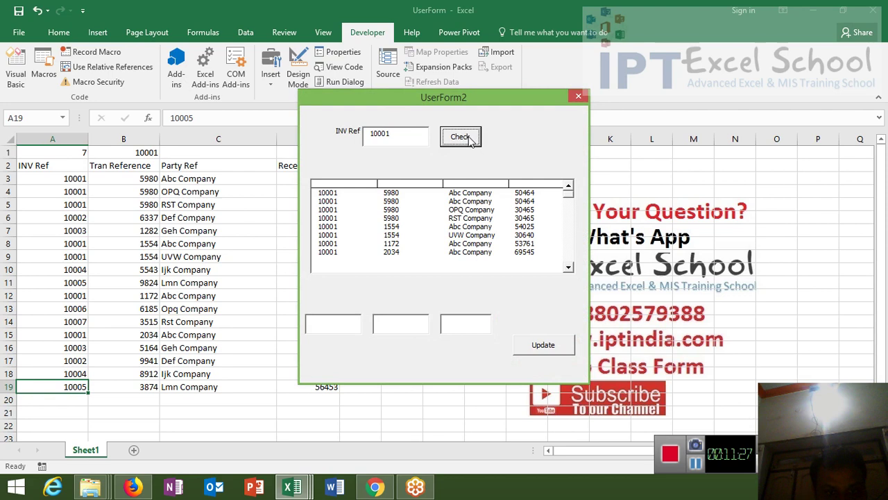
left_click(566, 186)
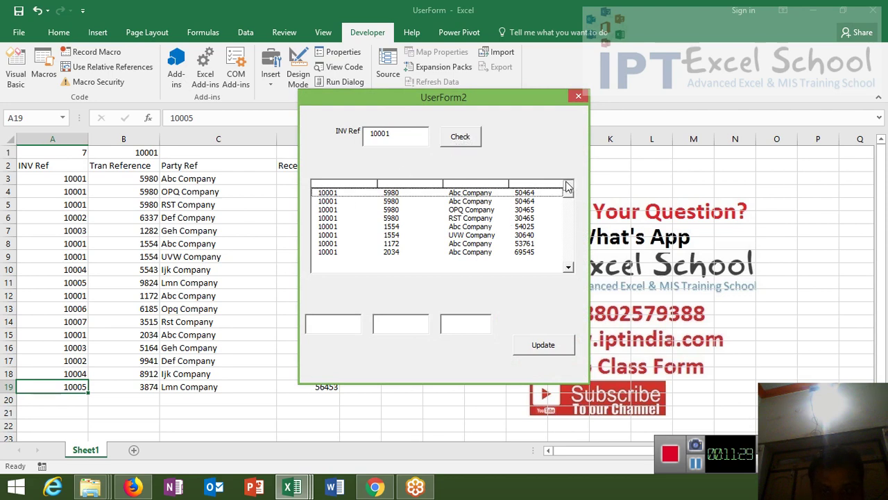
left_click(546, 194)
left_click(539, 210)
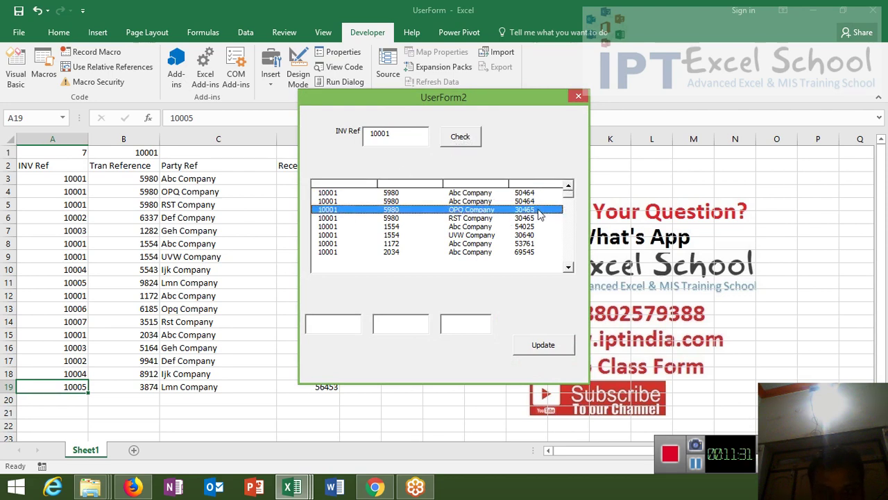
left_click(539, 202)
left_click(536, 193)
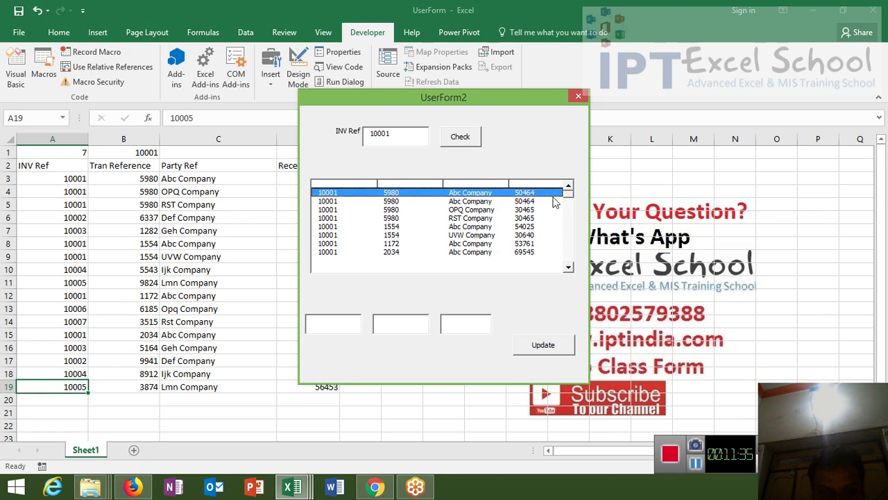
left_click(579, 99)
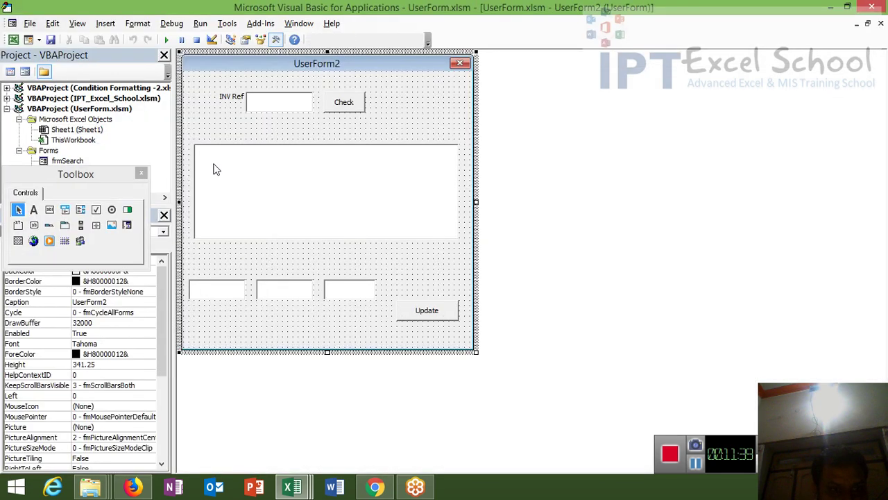
In the Check button's code, change the heading loop from Cells(3, k) to Cells(2, k).
double_click(349, 106)
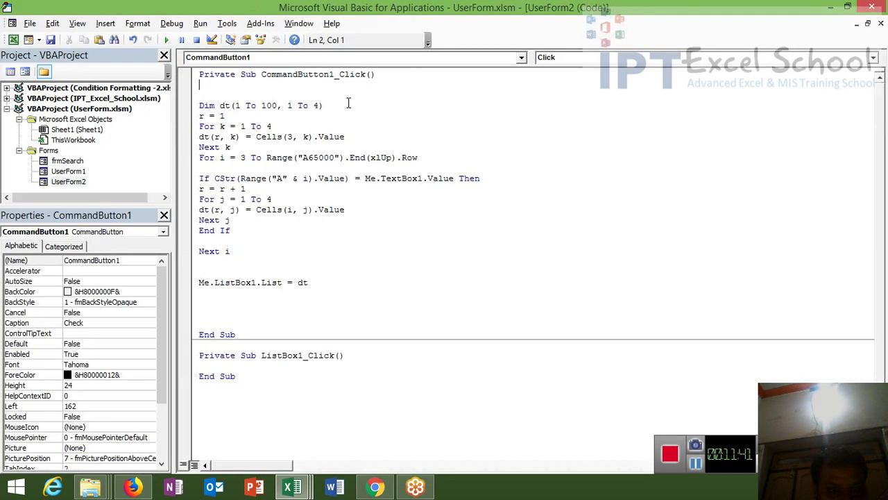
double_click(223, 116)
double_click(289, 137)
type("2")
Run the form, list INV Ref 10001 rows, select the OPQ Company row, then close it.
left_click(167, 40)
type("10001")
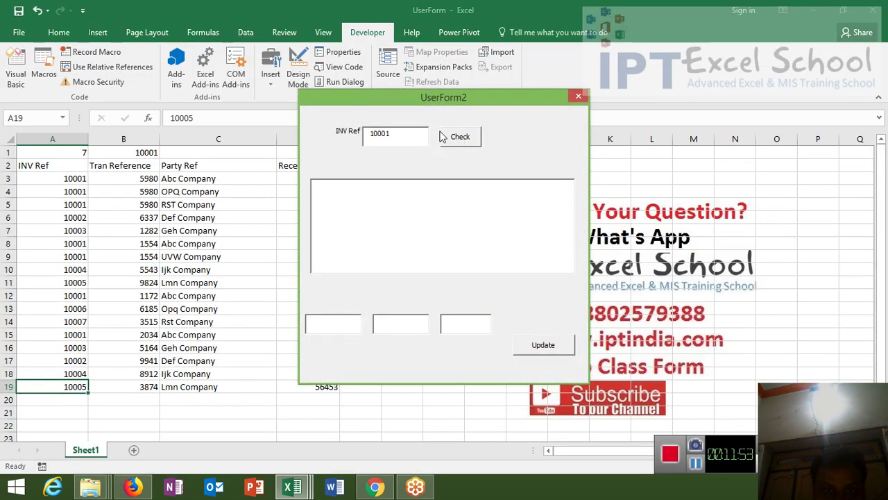
left_click(461, 141)
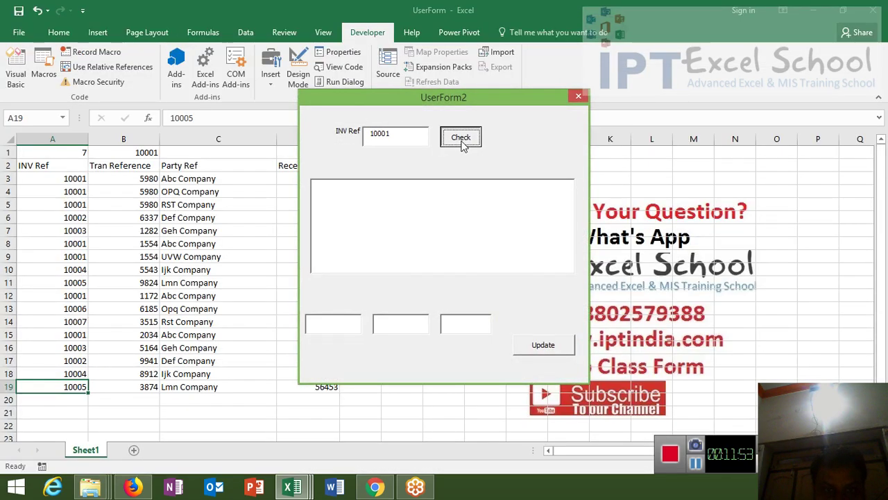
left_click(391, 201)
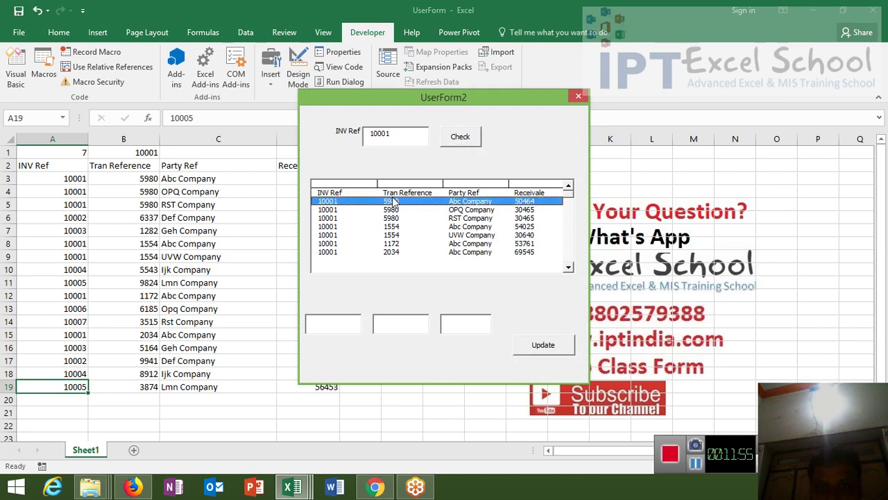
left_click(406, 212)
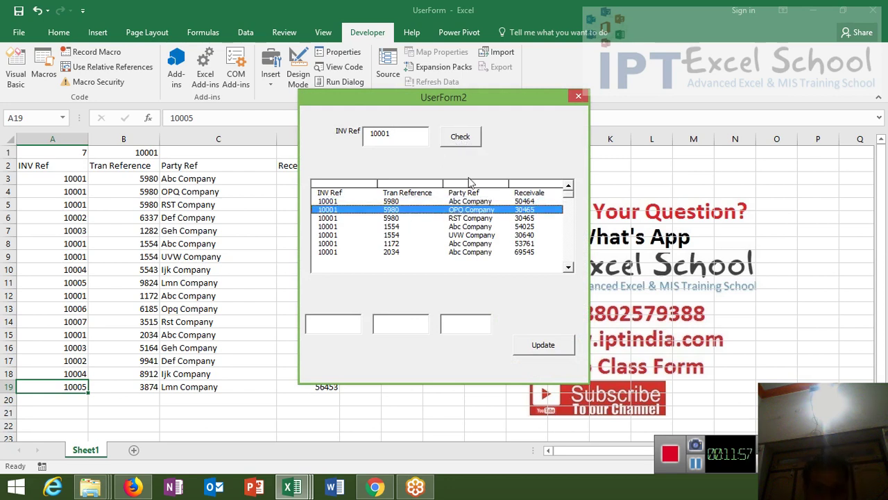
left_click(580, 98)
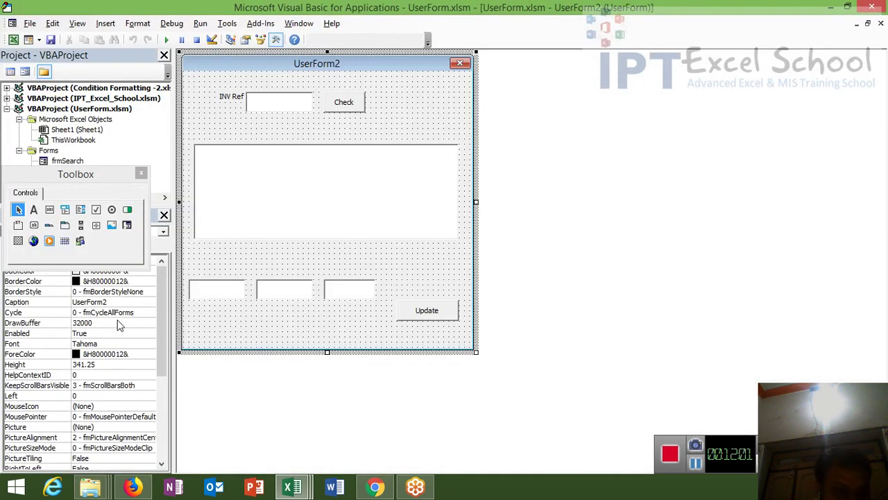
Set ListBox1's ColumnHeads property to False.
left_click(238, 211)
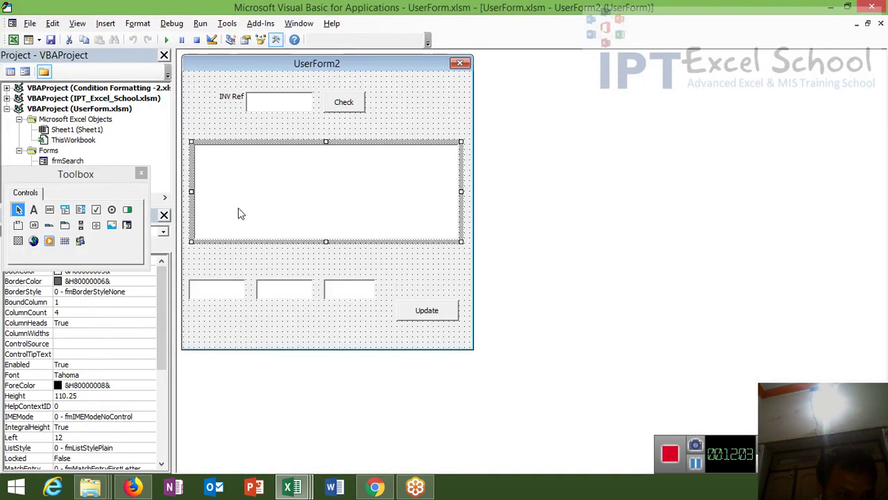
left_click(132, 304)
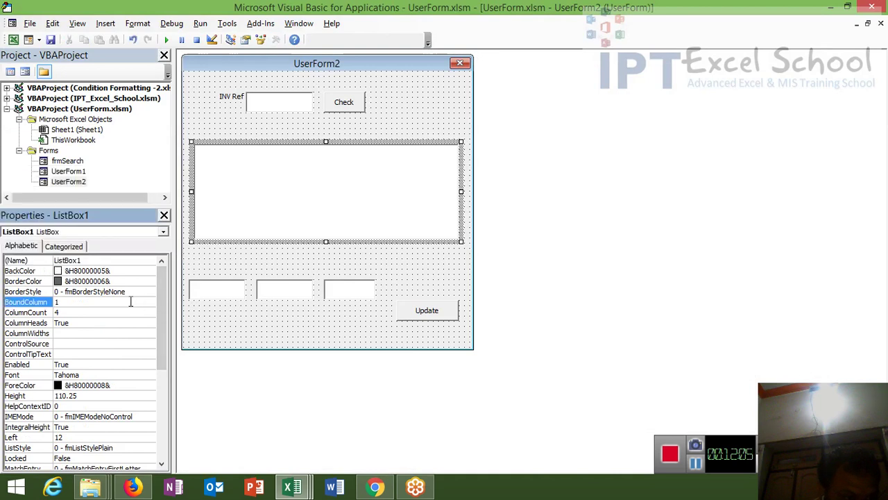
left_click(128, 313)
left_click(127, 324)
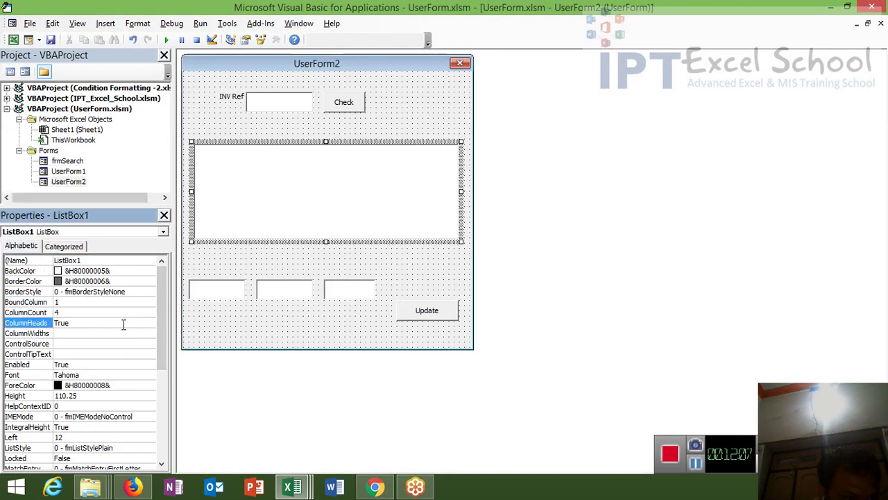
left_click(151, 324)
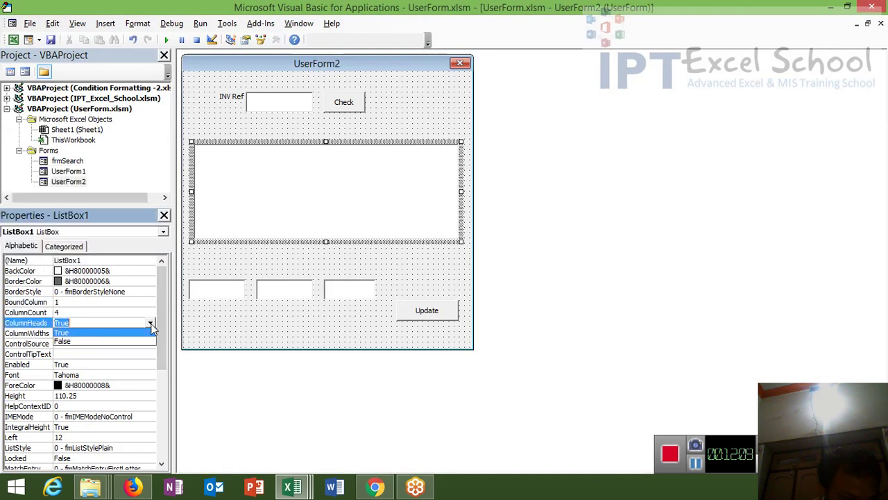
left_click(147, 341)
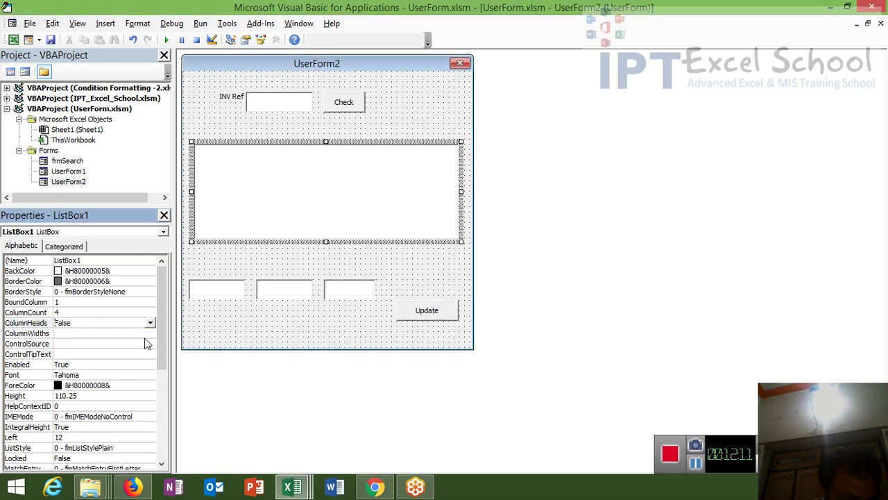
left_click(216, 321)
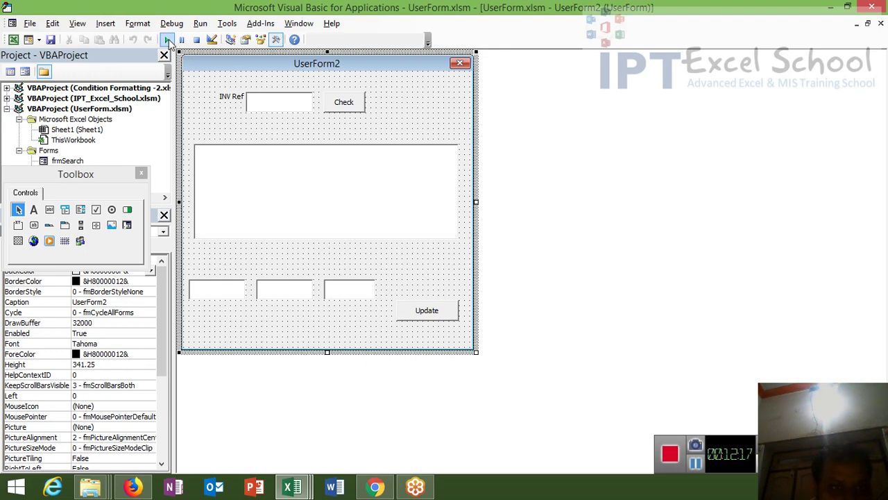
Run UserForm2, look up INV Ref 10001 and select the first result row.
left_click(167, 40)
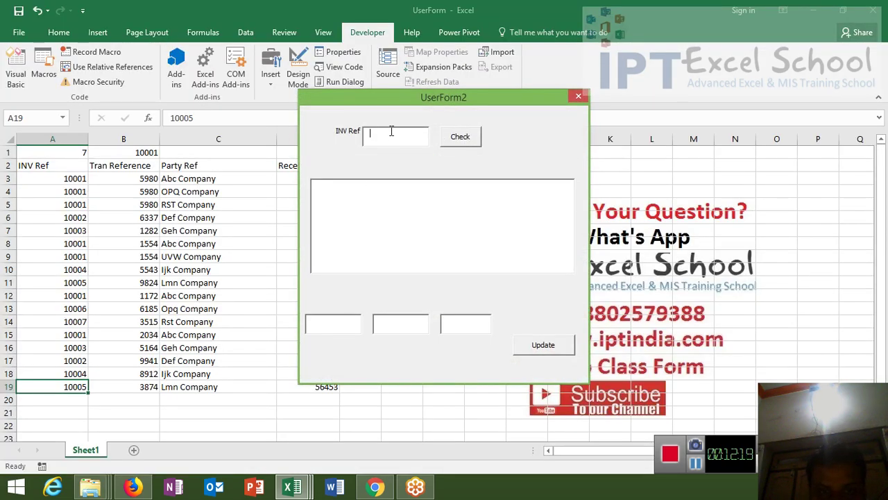
type("10001")
left_click(457, 143)
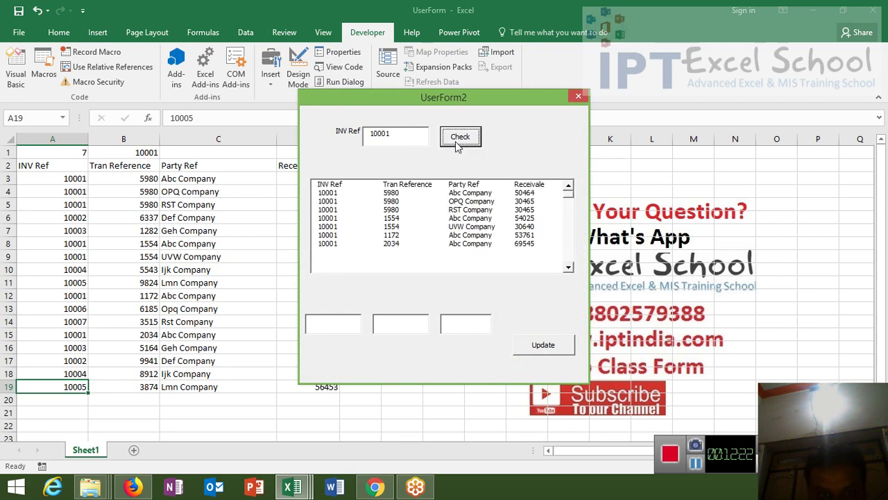
left_click(419, 194)
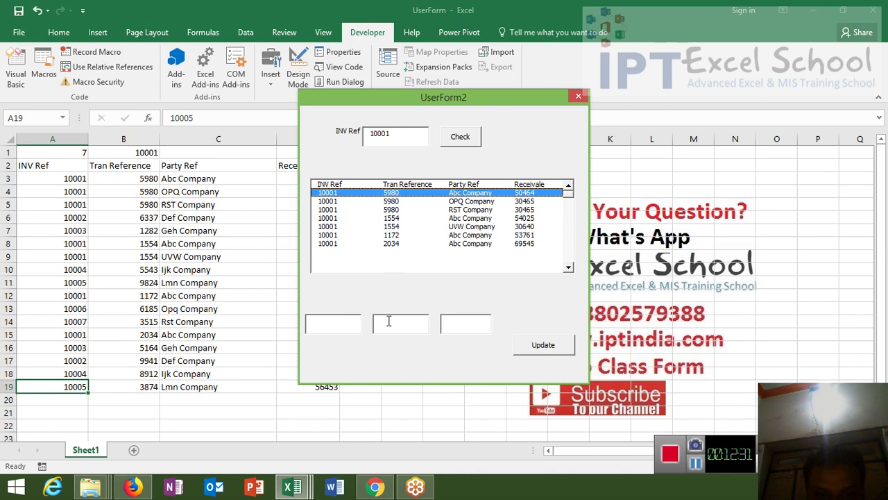
Close UserForm2 and bring up the list box's ListBox1_Click procedure.
left_click(579, 97)
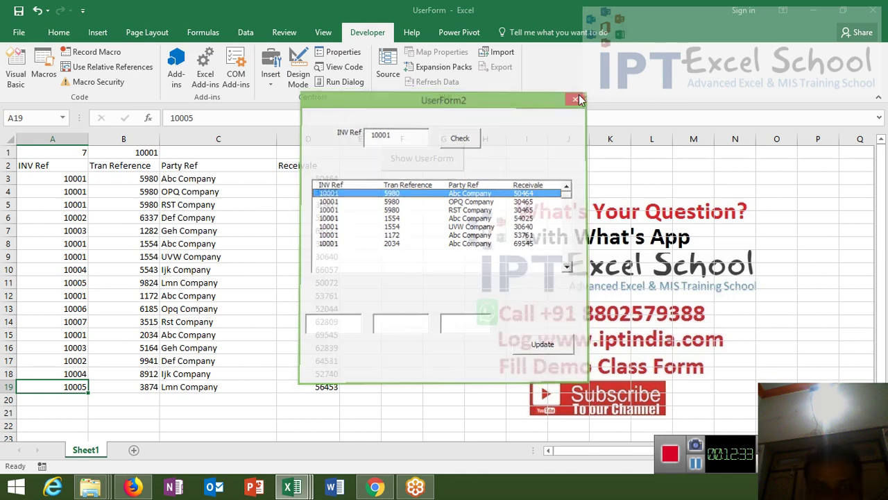
double_click(352, 175)
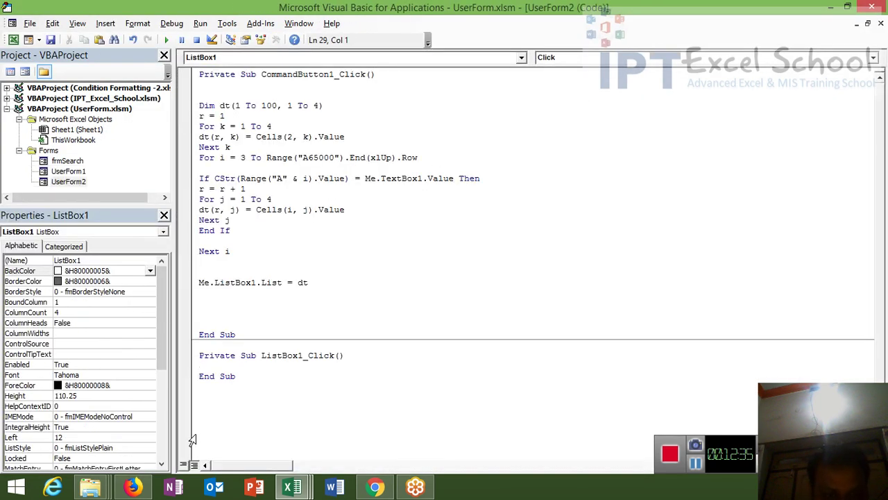
Write the loop line 'For i = 0 To Me.ListBox1.ListCount - 1' in ListBox1_Click.
key("Return")
key("Return")
key("Return")
key("Up")
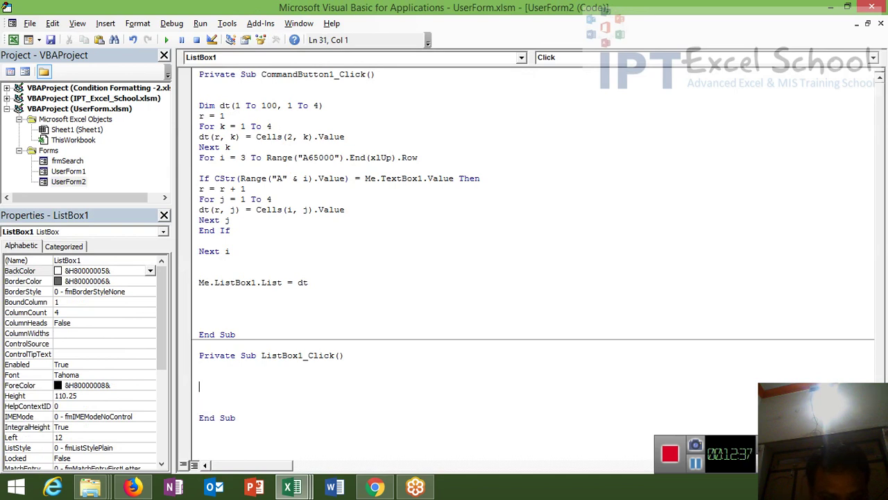
left_click(199, 375)
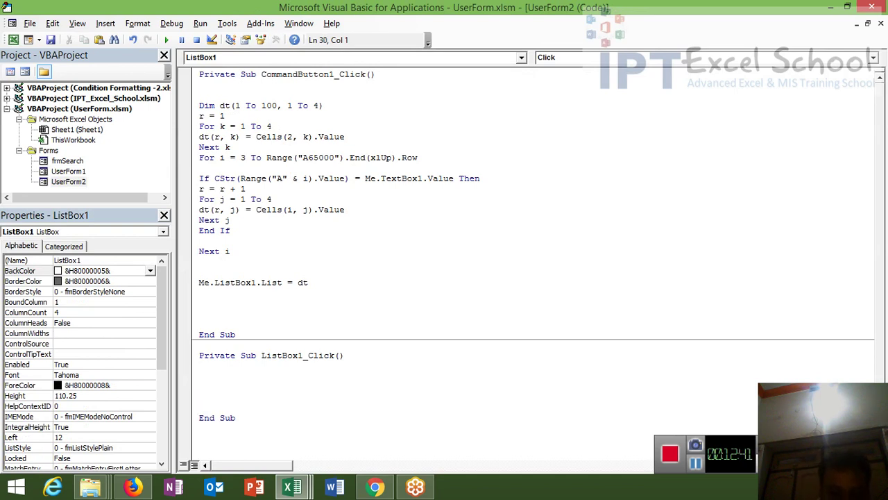
type("for i=")
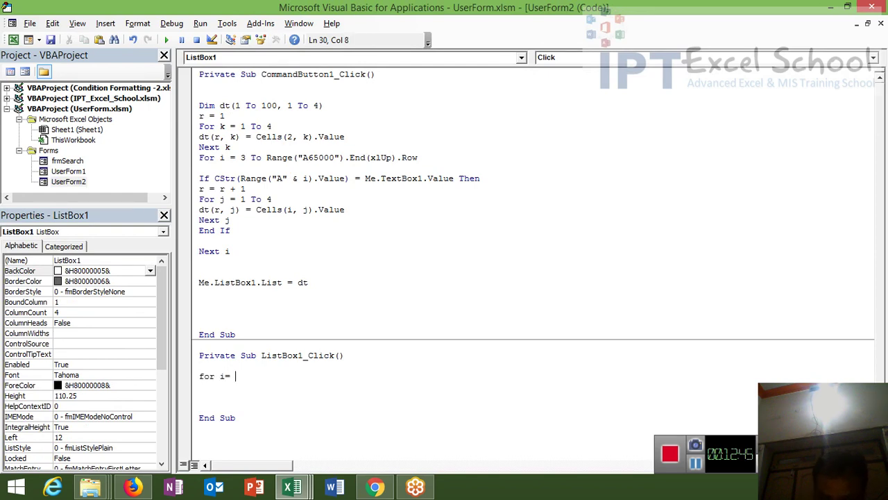
type("  to ")
type(".li")
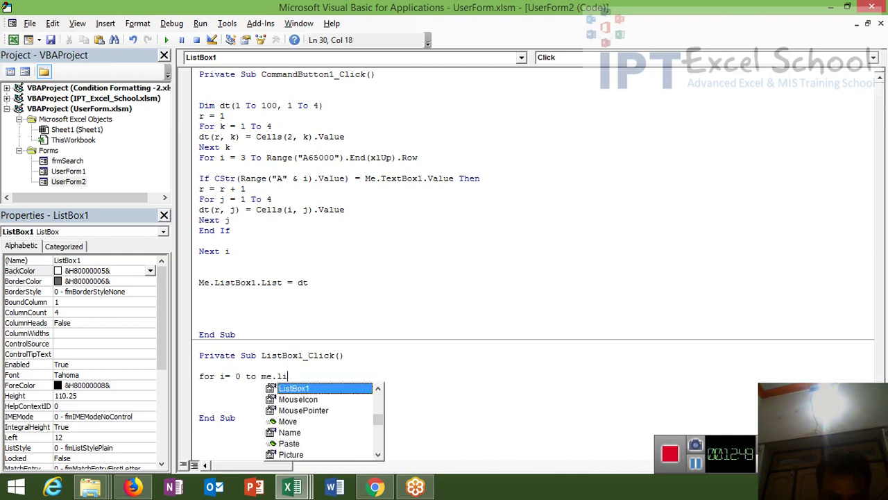
key("Tab")
type(".")
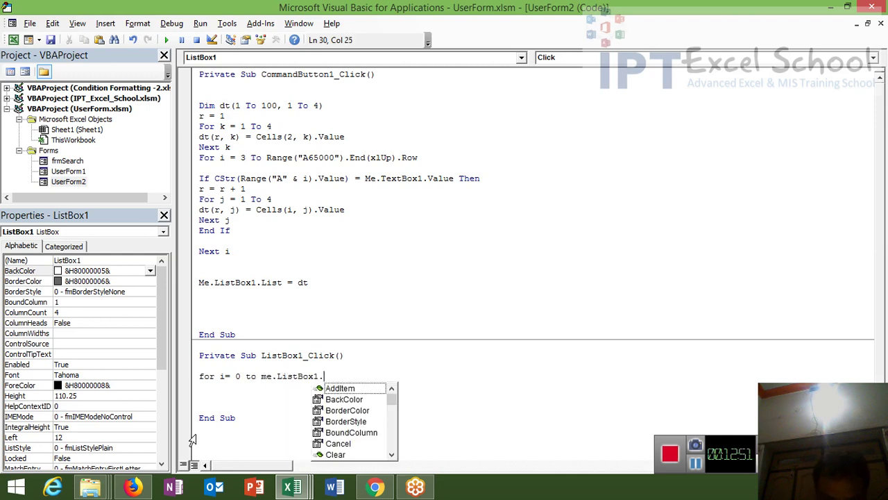
type("l")
key("BackSpace")
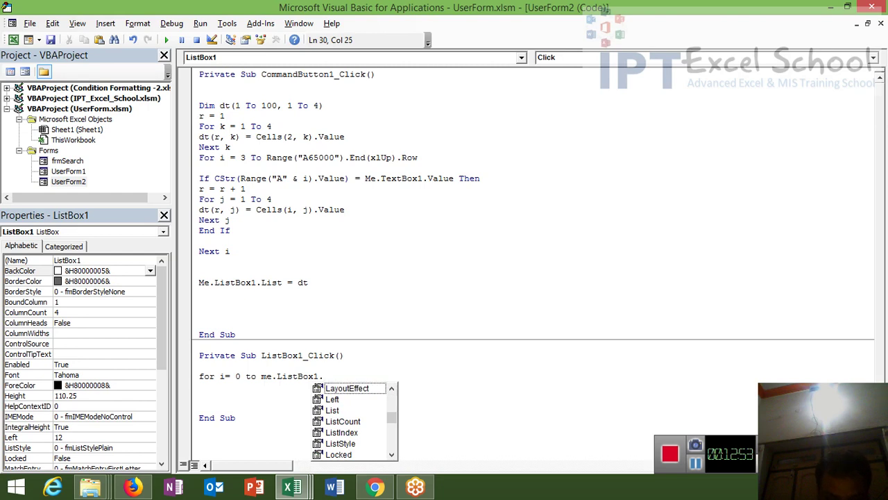
type("li")
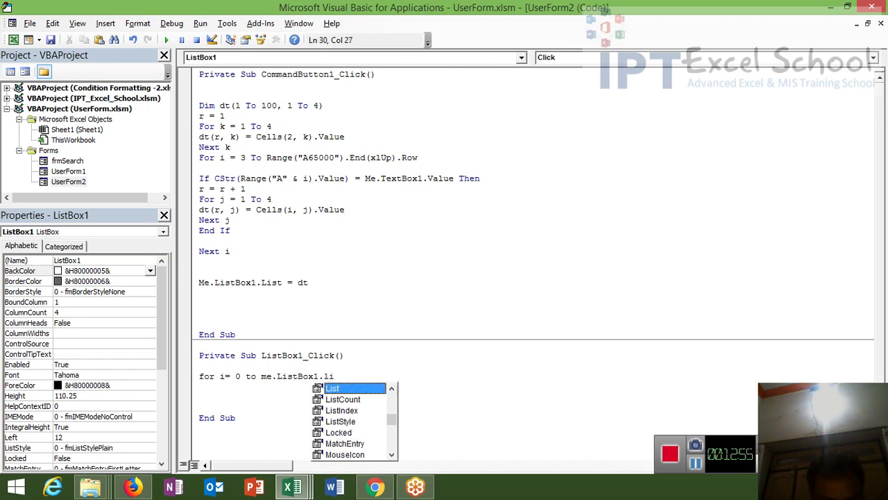
key("Down")
key("Tab")
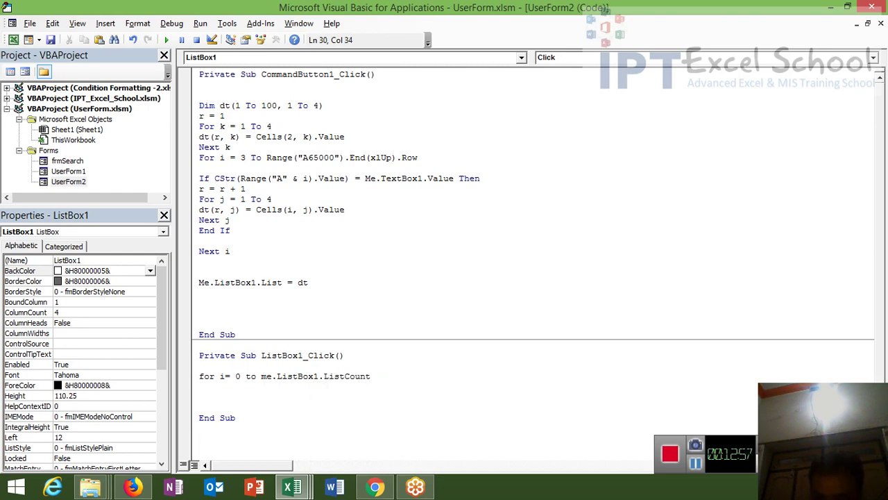
type("-1")
key("Return")
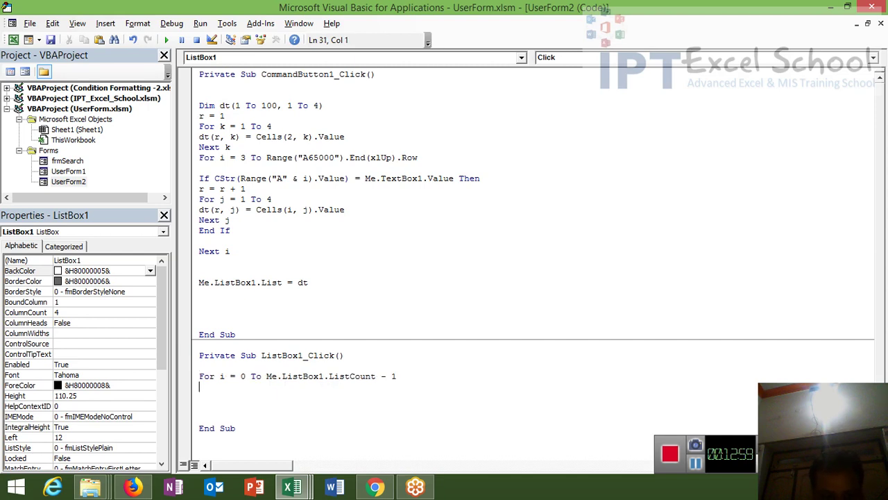
Add the test 'If Me.ListBox1.Selected(i) Then' inside the loop.
key("Return")
key("Return")
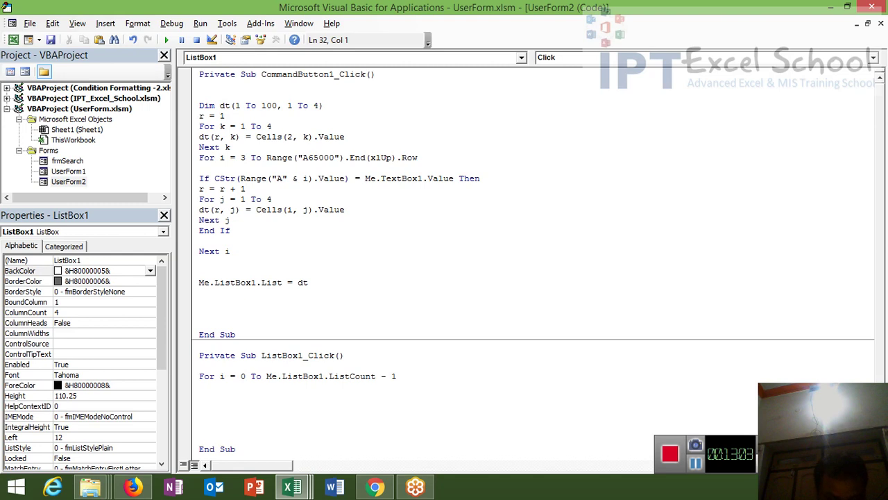
type("if me")
type(".l")
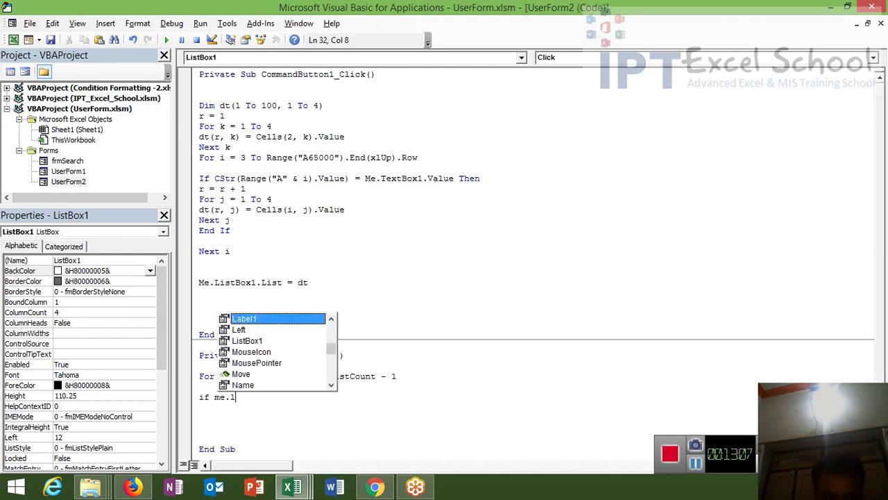
key("Down")
key("Down")
key("Tab")
type(".")
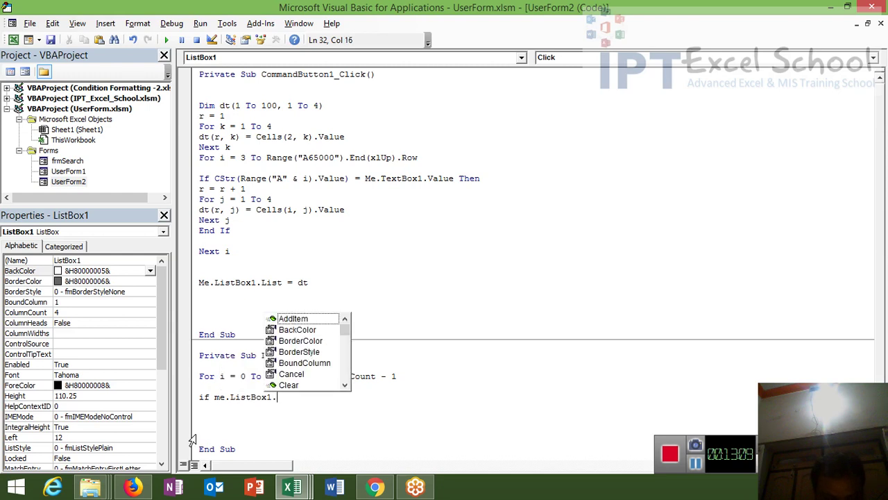
type("se")
key("Tab")
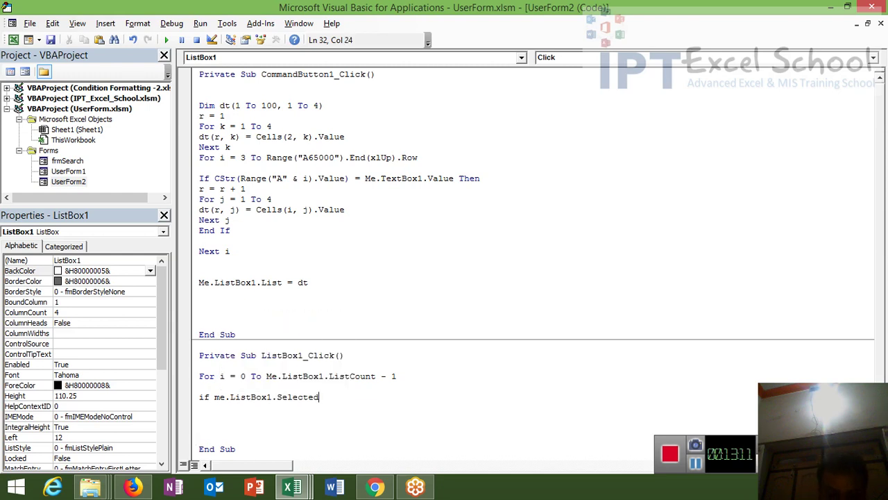
type("(i")
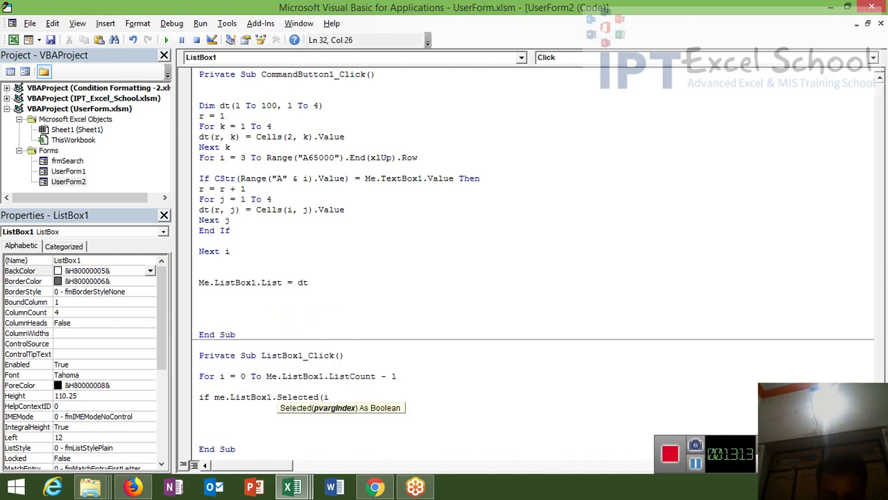
type(") then")
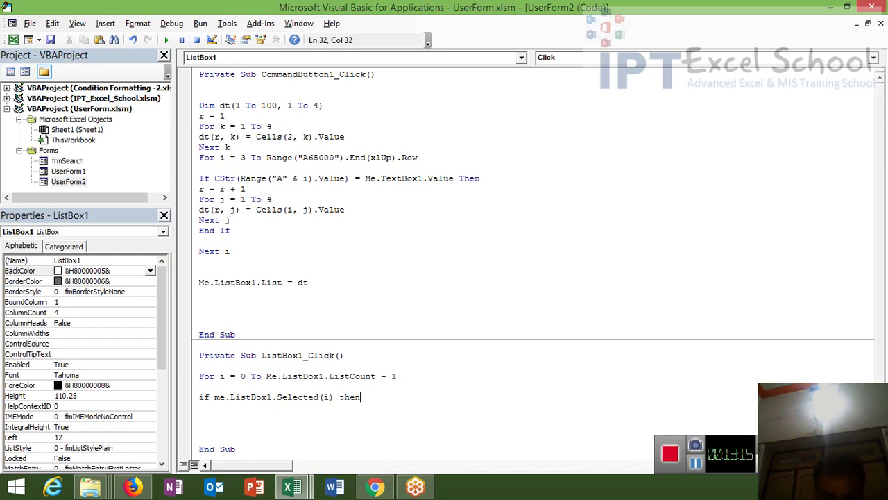
key("Return")
Write 'Me.TextBox2.Value = Me.ListBox1.List(i, 1)' inside the If block.
type(".")
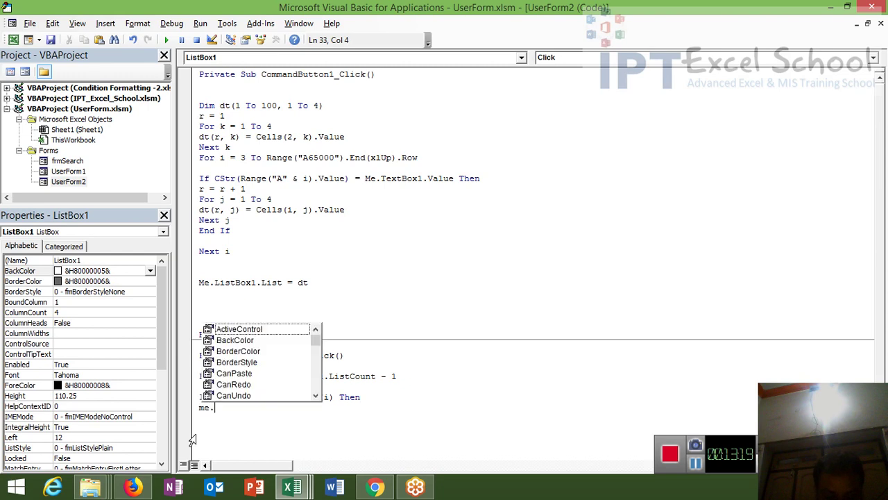
type("te")
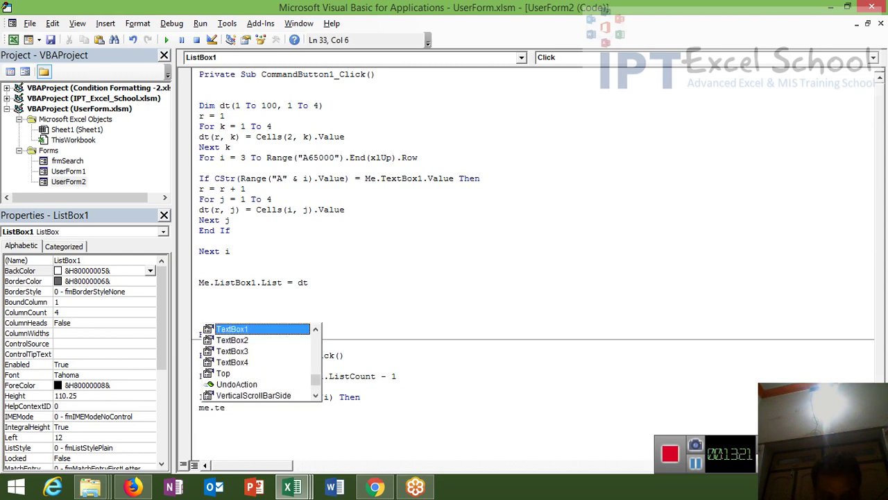
key("Down")
key("Tab")
type(".v")
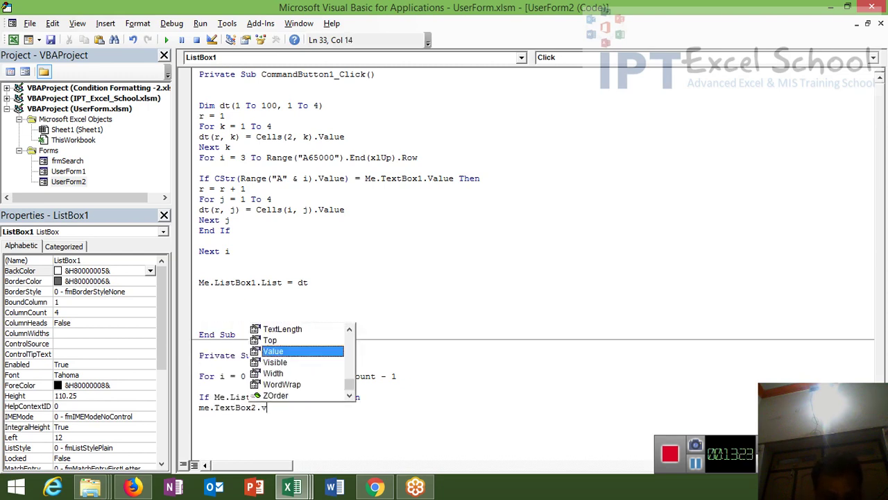
type("=m")
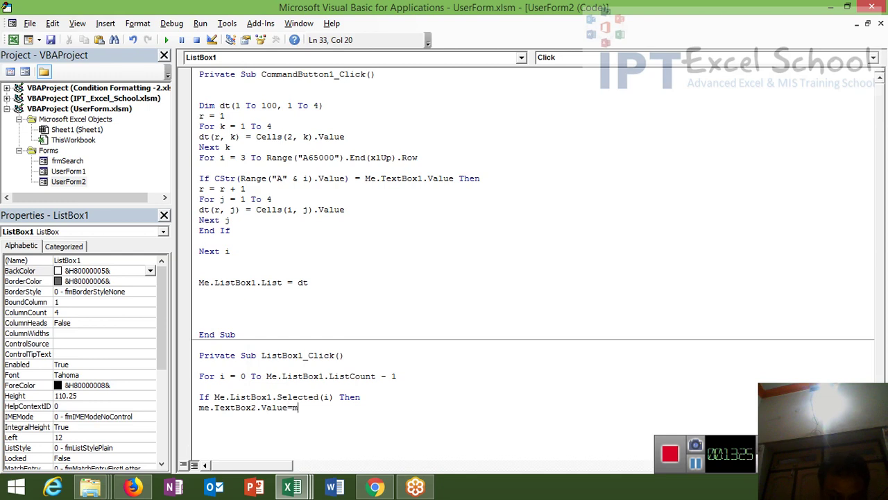
type("e.li")
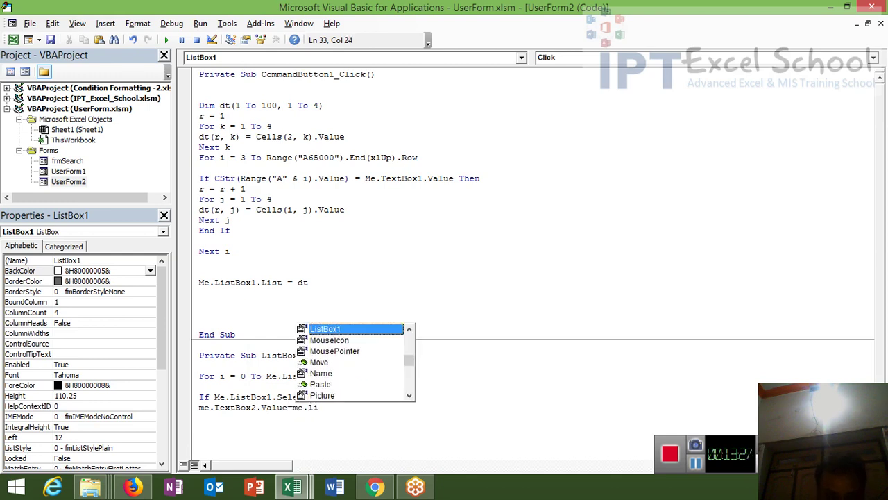
key("Tab")
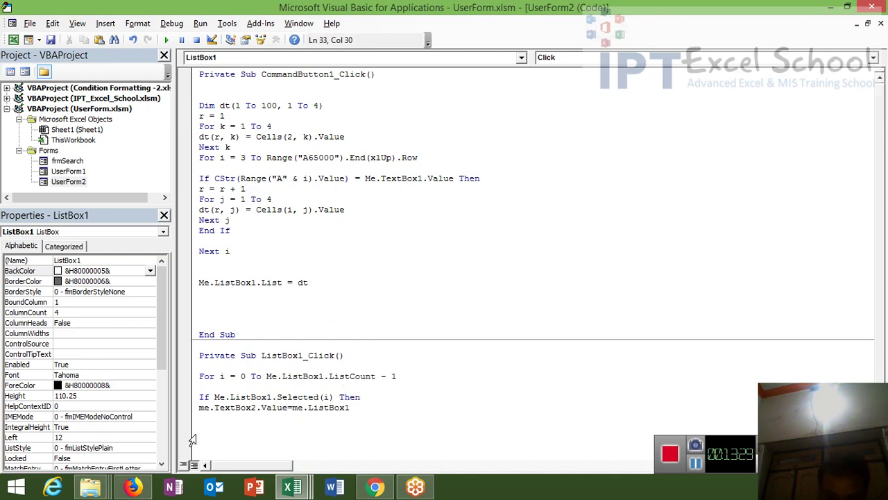
type(".li")
key("Tab")
type("(")
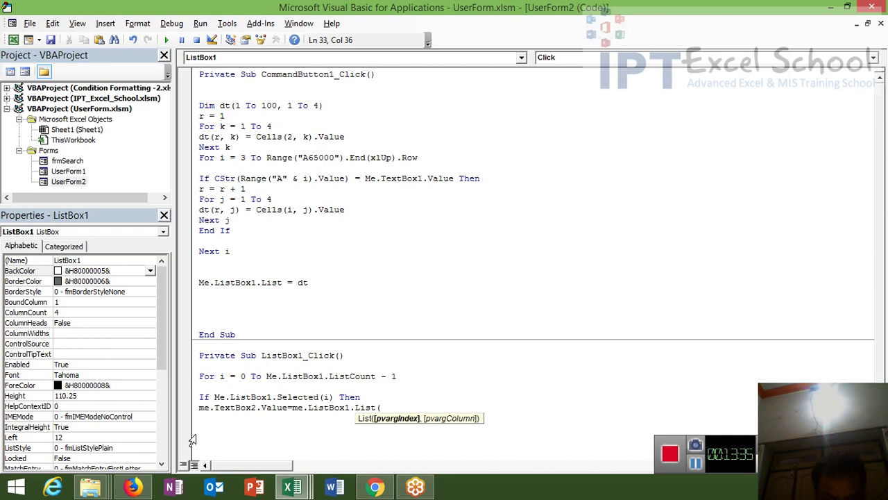
type("i")
type(",0")
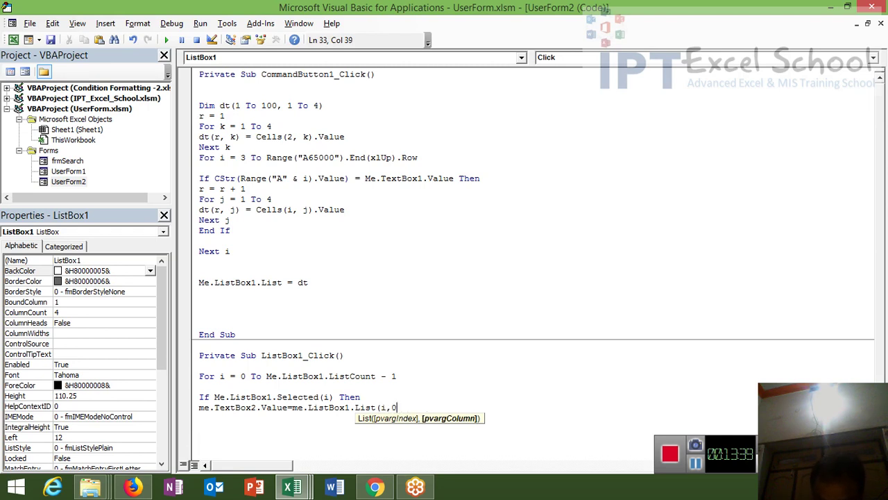
type(")")
key("Return")
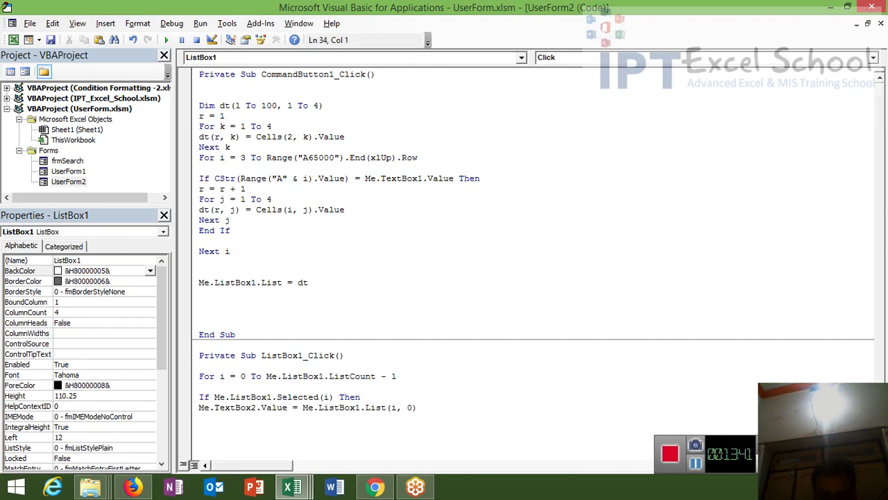
key("Up")
double_click(411, 407)
type("1")
Duplicate the assignment twice and rename the copies to TextBox3 and TextBox4.
left_click(265, 438)
left_click(192, 409)
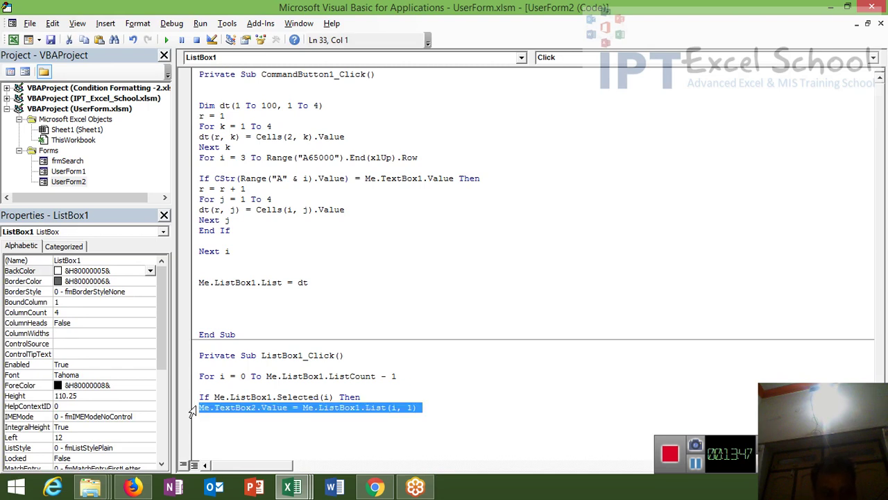
key("Down")
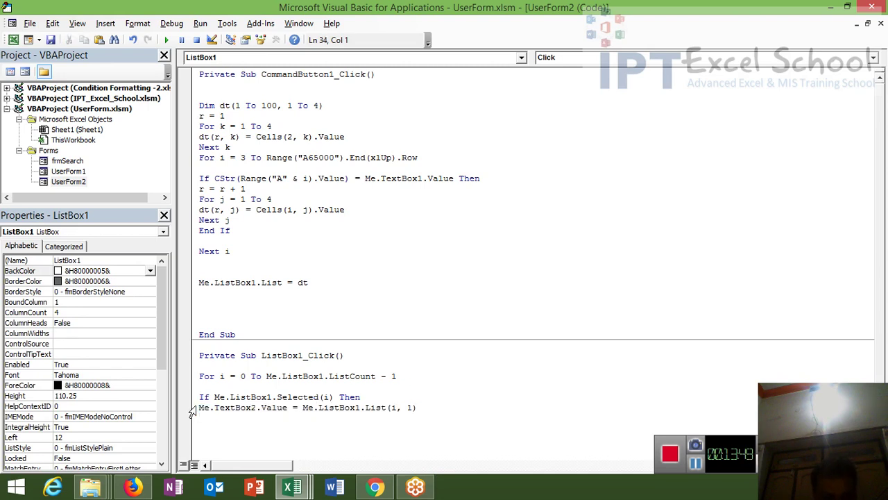
key("ctrl+v")
key("ctrl+v")
left_click(256, 418)
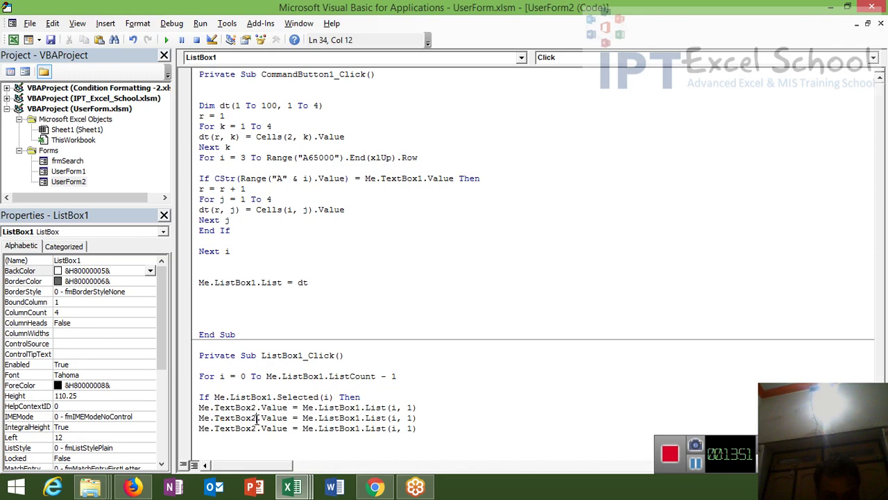
key("BackSpace")
type("3")
key("BackSpace")
type("4")
Change the copied lines' column indexes to List(i, 2) and List(i, 3).
double_click(412, 418)
type("2")
double_click(410, 429)
type("3")
left_click(463, 410)
Add Exit Sub and End If below the three TextBox assignments.
scroll(878, 363, "down", 1)
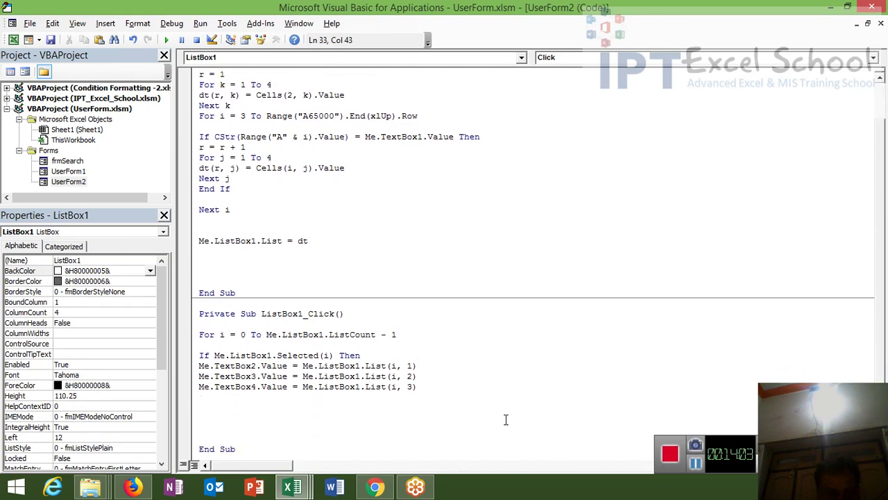
left_click(269, 419)
type("exi")
type("sub")
key("Return")
type("end i")
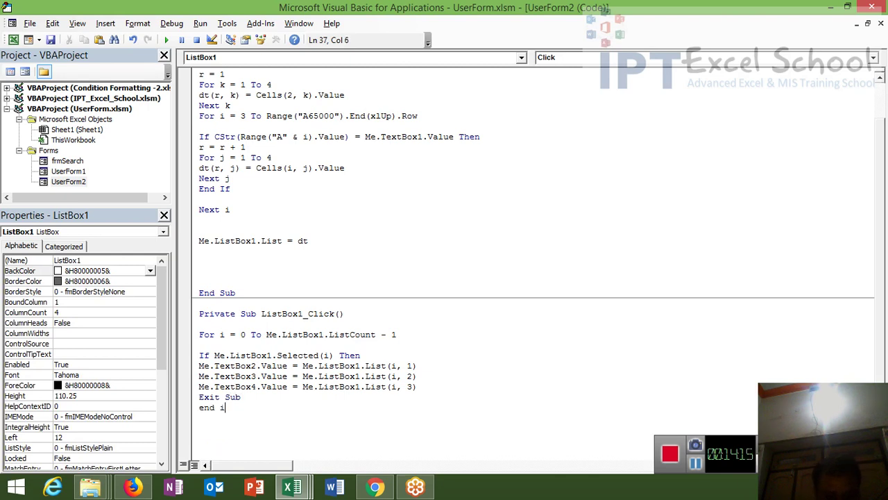
type("f")
key("Return")
Close the loop with Next i and run UserForm2.
scroll(209, 423, "down", 1)
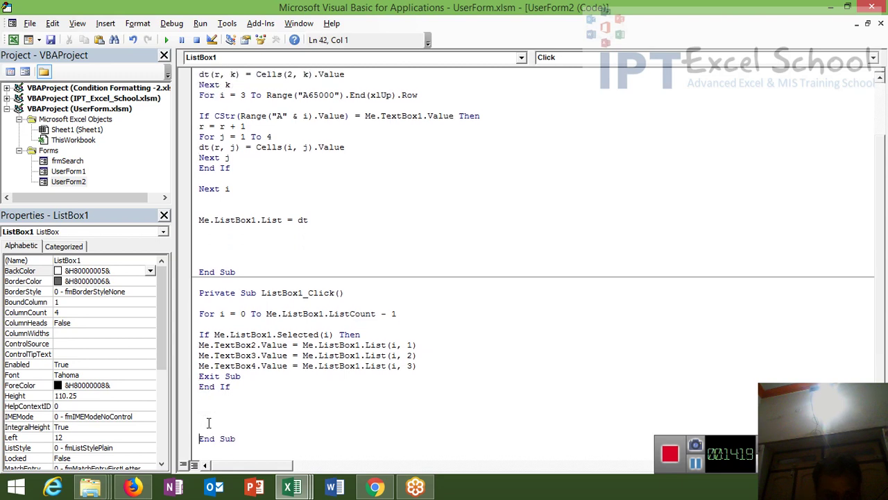
type("ne")
type("xt i")
left_click(245, 388)
double_click(239, 376)
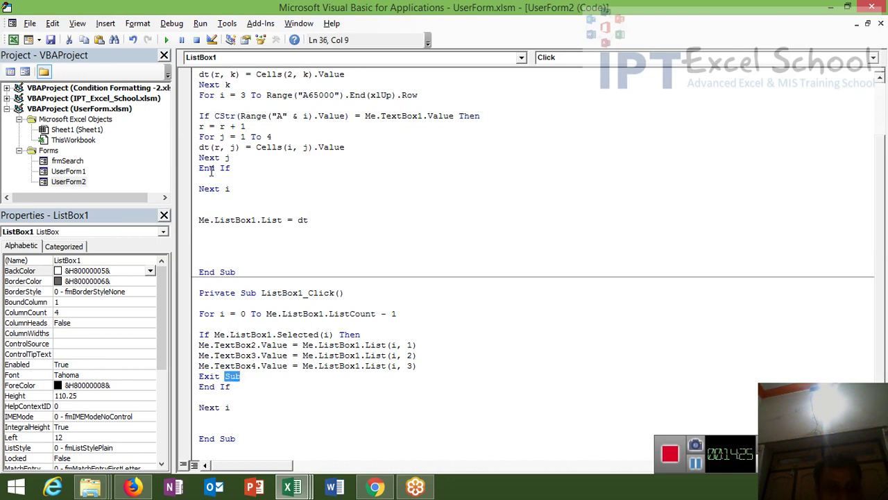
left_click(166, 40)
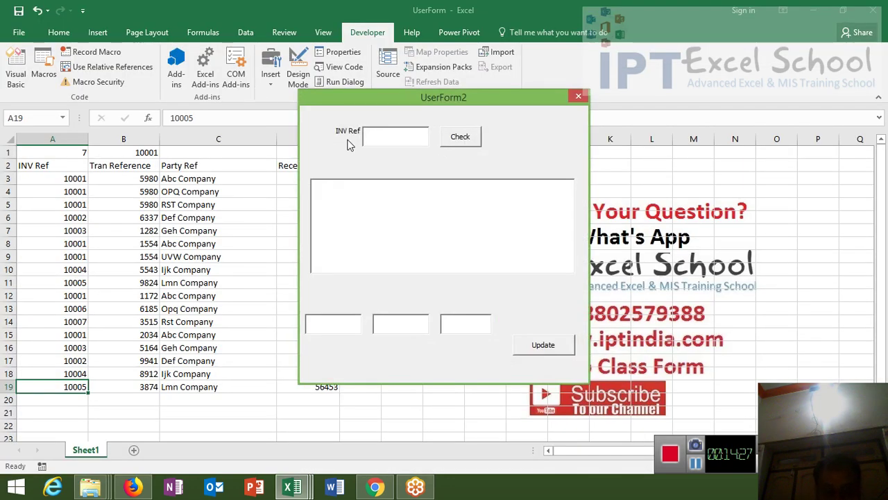
Look up INV Ref 10001, pick the first row to show 5980, Abc Company and 50464, then shift the form right.
type("100")
type("01")
left_click(476, 142)
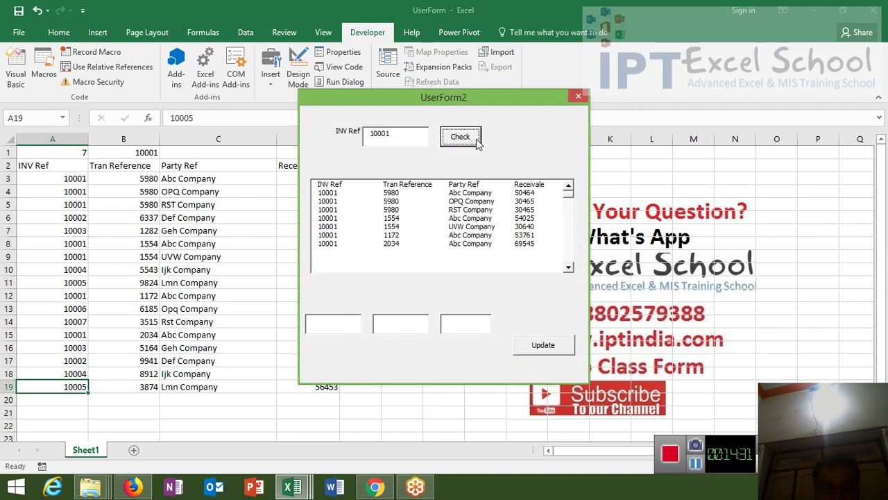
left_click(457, 194)
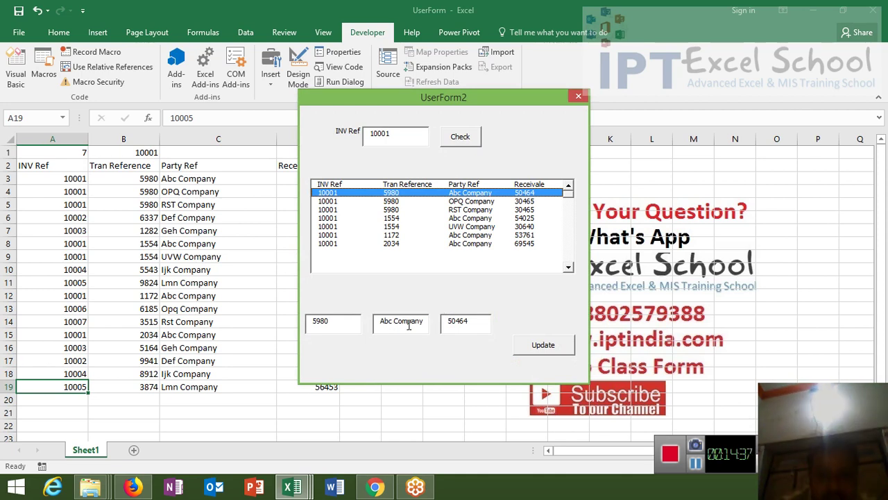
left_click(474, 331)
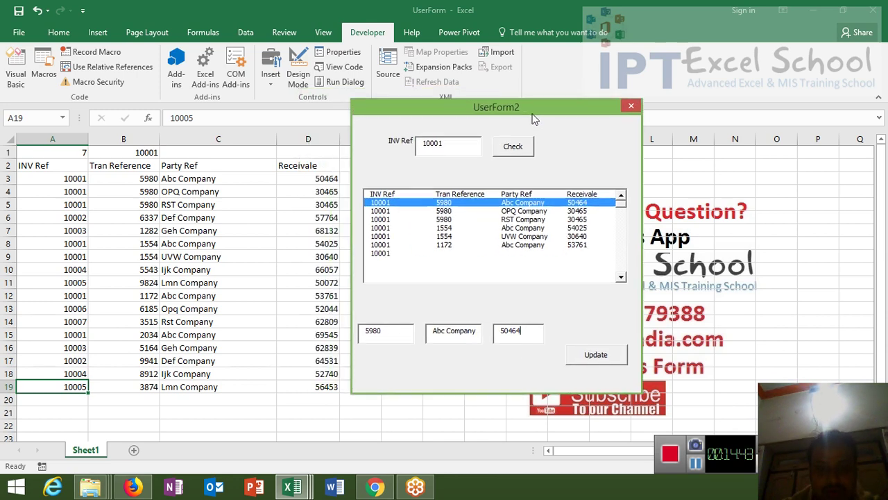
left_click_drag(433, 102, 538, 115)
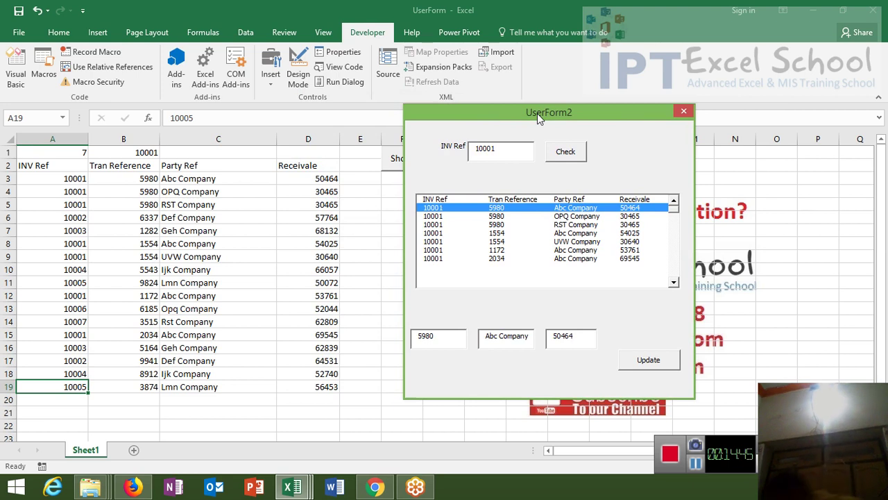
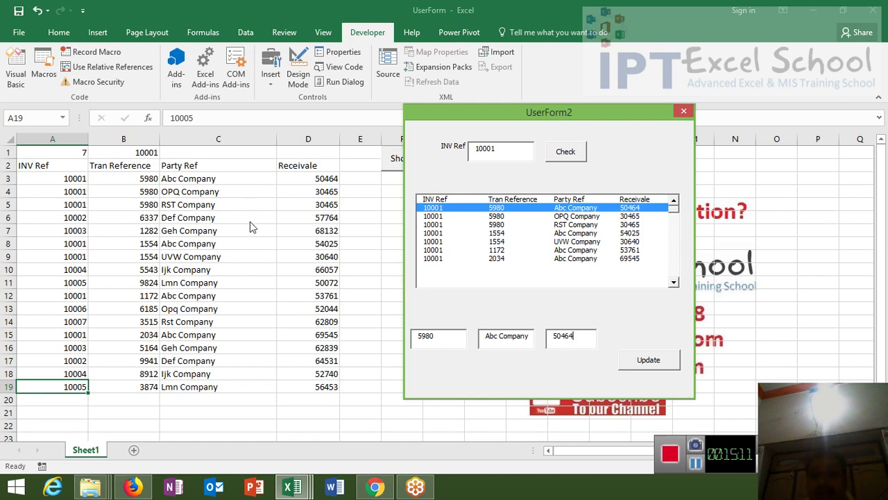
Try the Update button on the running UserForm2 with the 10001 record loaded.
left_click(656, 363)
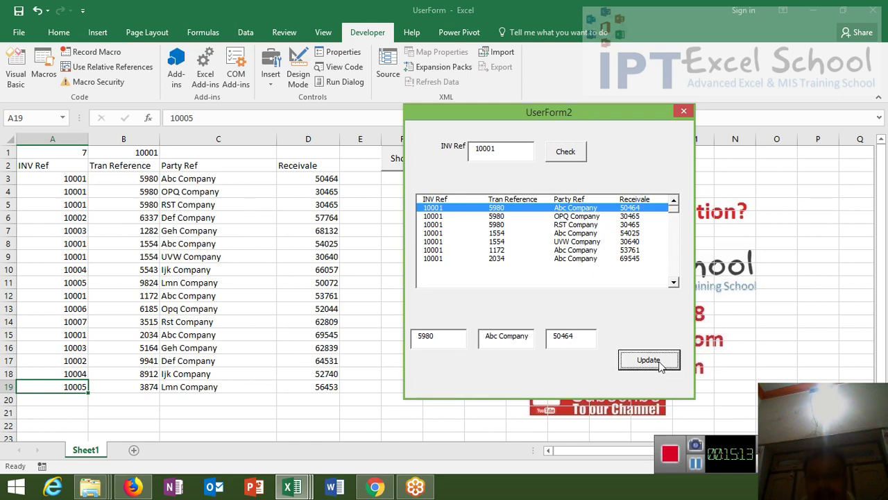
Stop the form and create an empty CommandButton2_Click procedure from the Update button.
left_click(683, 112)
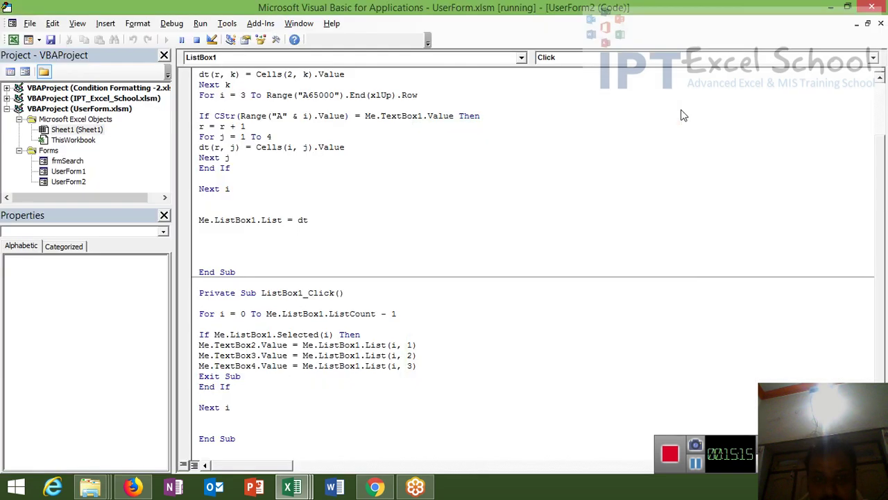
double_click(418, 319)
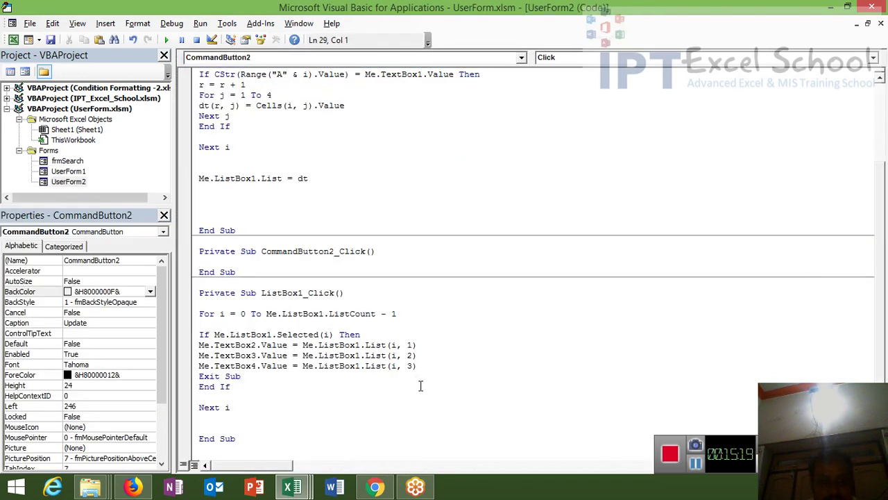
key("Return")
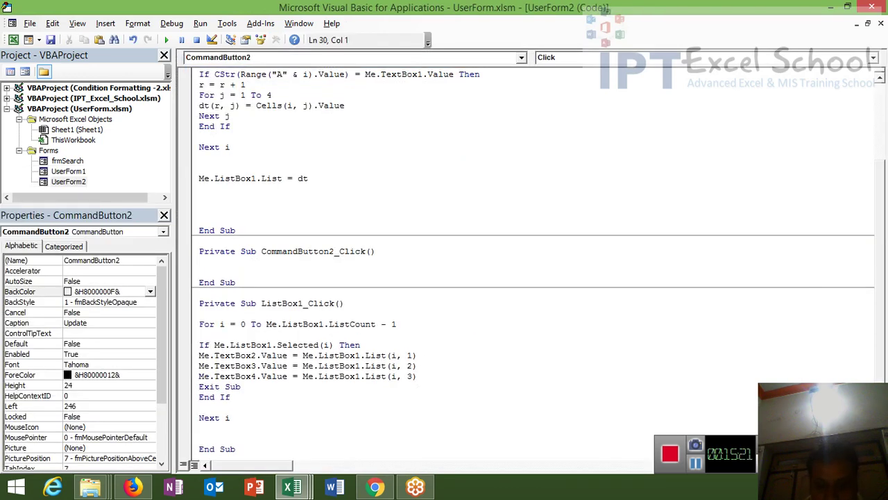
key("Return")
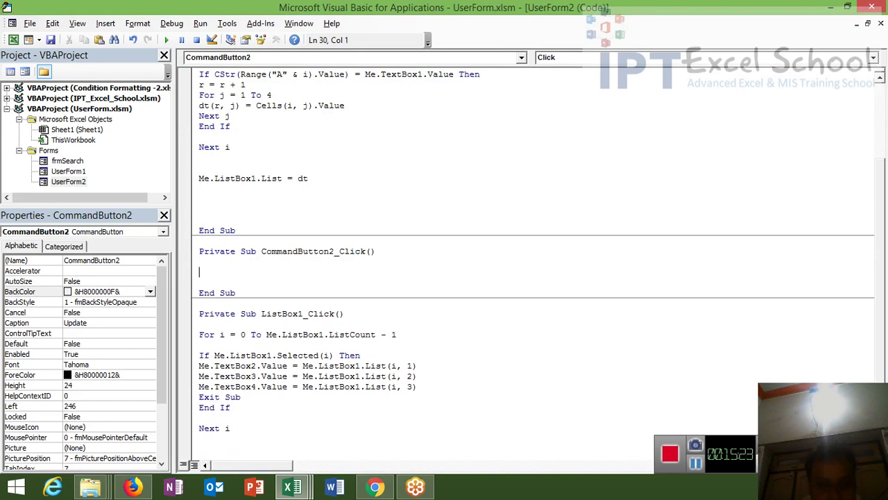
left_click(200, 261)
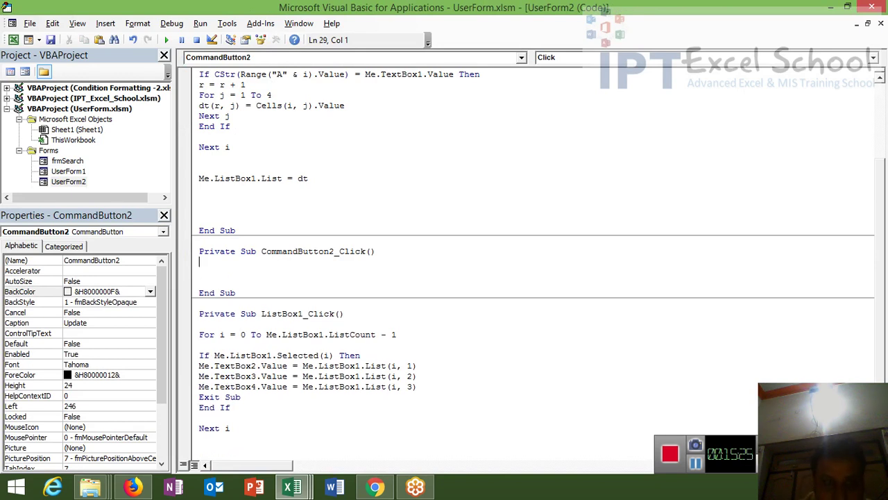
Copy the Check code's For i = 3 To Range("A65000").End(xlUp).Row line into CommandButton2_Click.
left_click(231, 126)
left_click(204, 77)
key("Up")
key("Up")
key("Up")
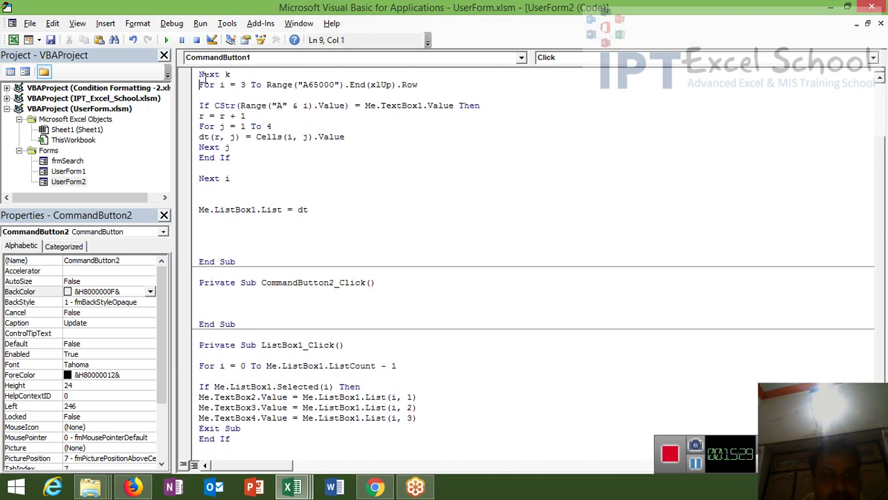
key("shift+Down")
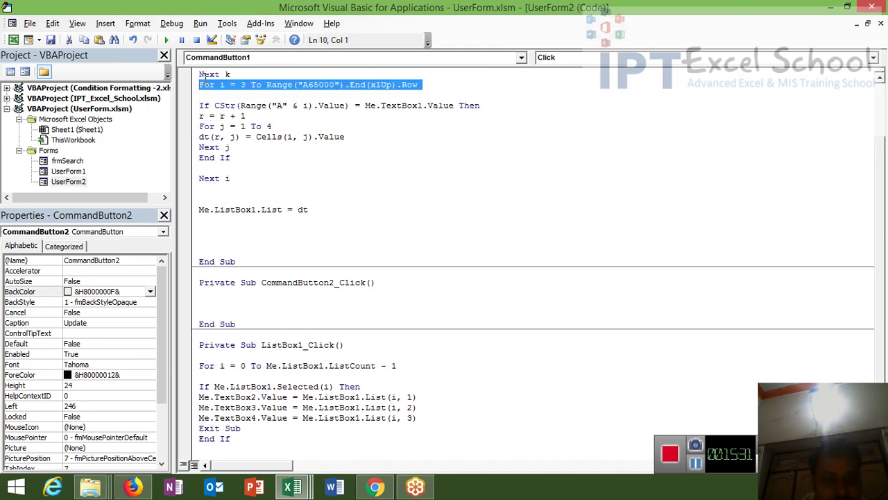
key("ctrl+x")
scroll(205, 76, "down", 1)
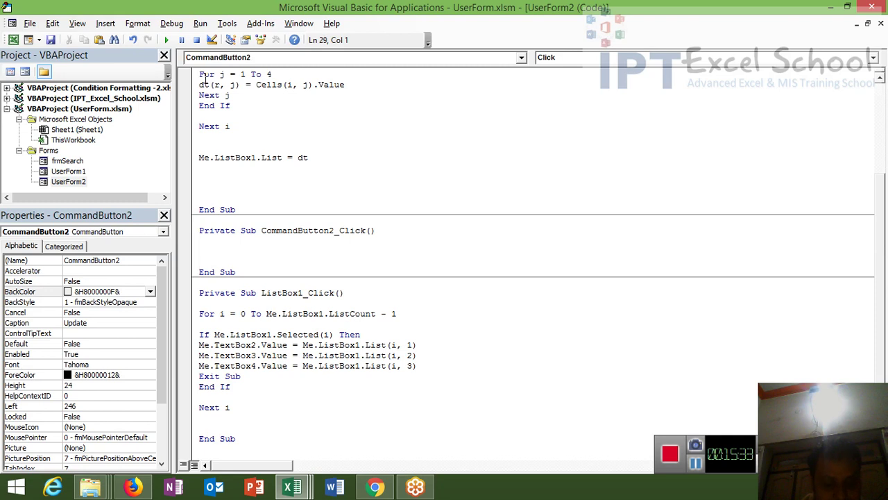
key("ctrl+v")
key("Return")
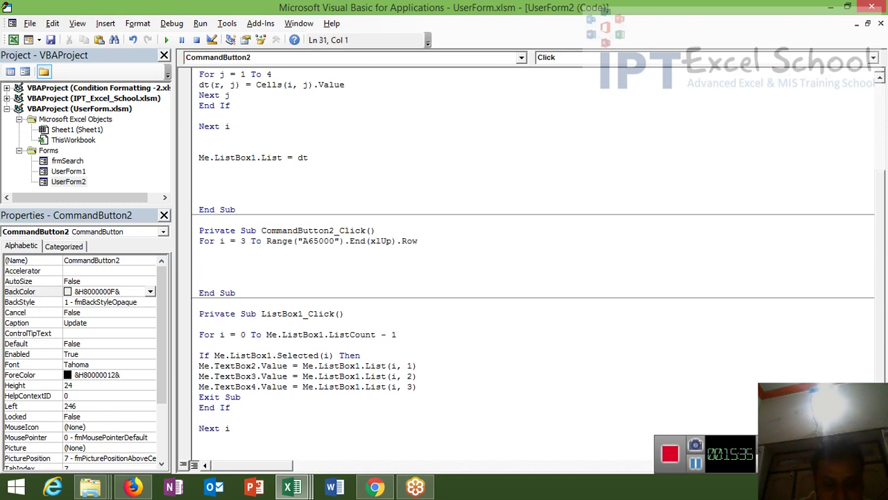
Type the line If Me.TextBox1.Value = Cells(i, 1).Value Then under the loop.
type("if ")
type("m")
type("e")
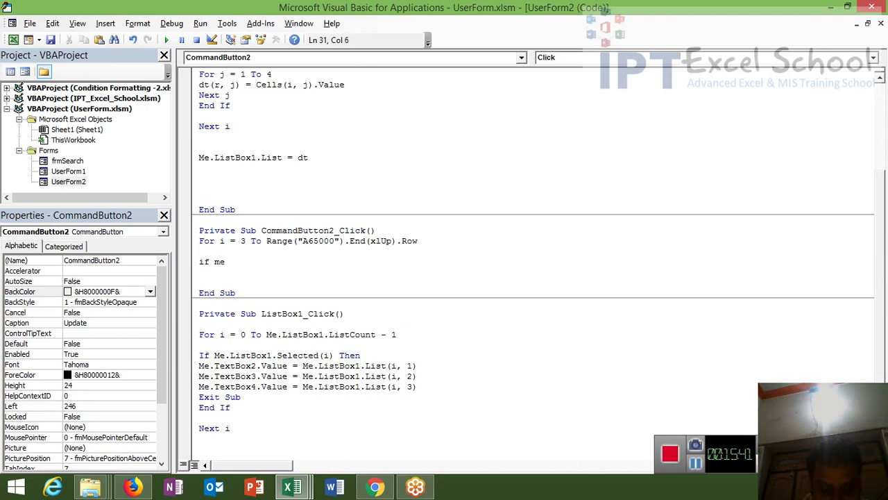
type(".")
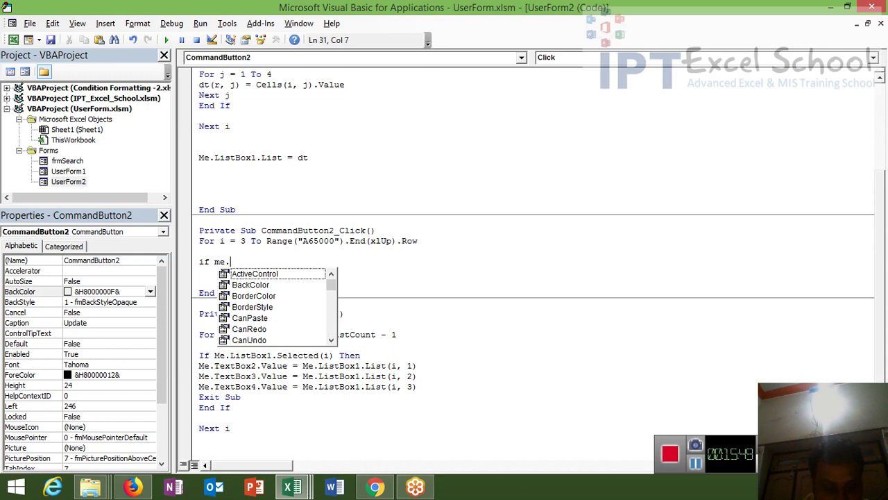
type("t")
type("e")
key("Tab")
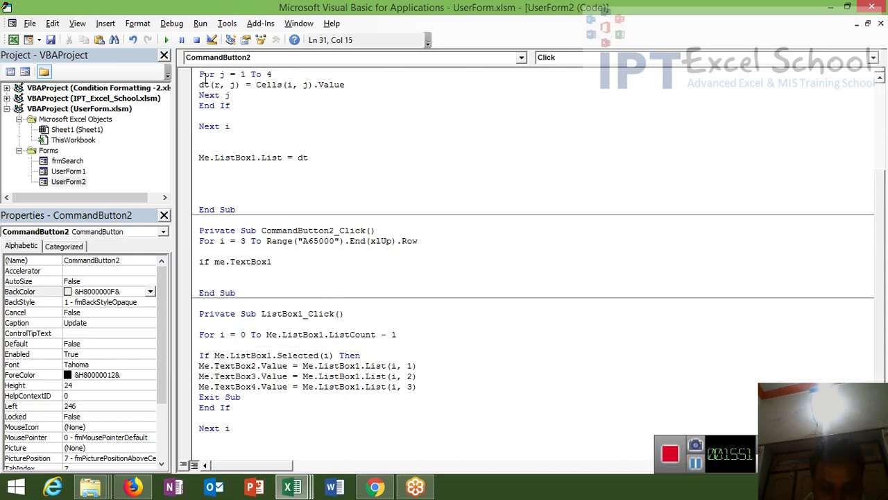
type(".v")
key("Tab")
type("=")
type("cells(i")
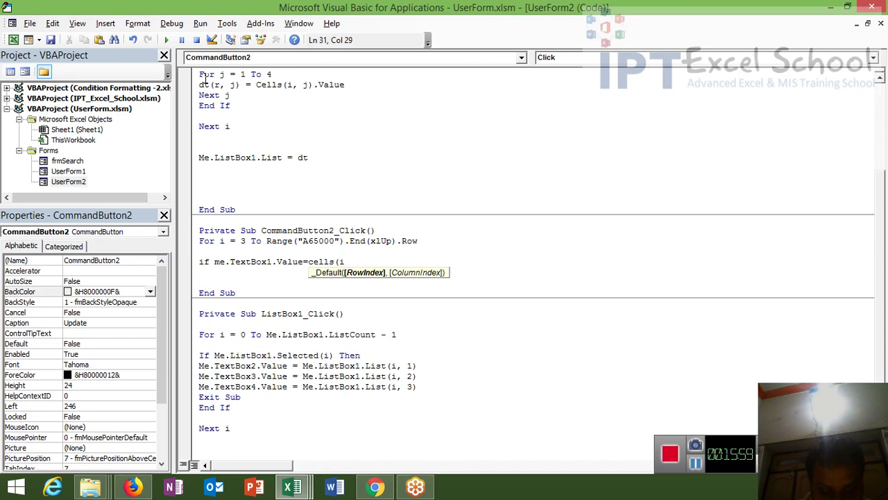
type(",1)")
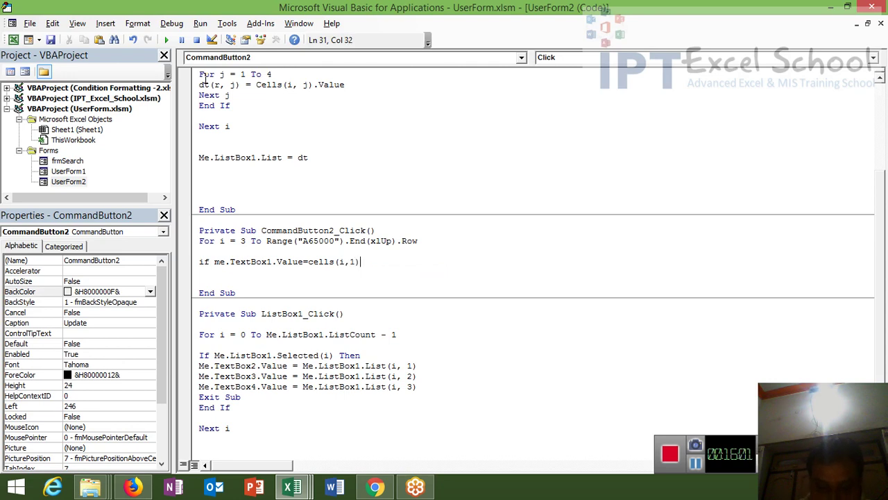
type(".v")
type("alue")
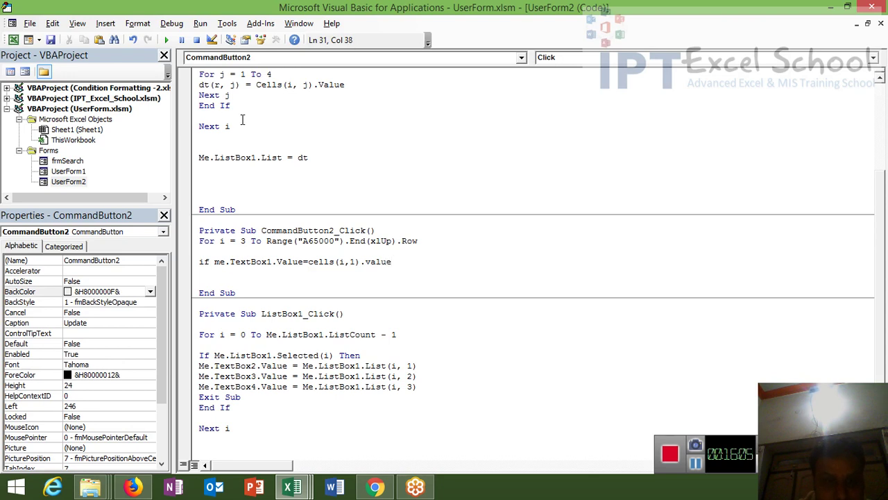
type(" then")
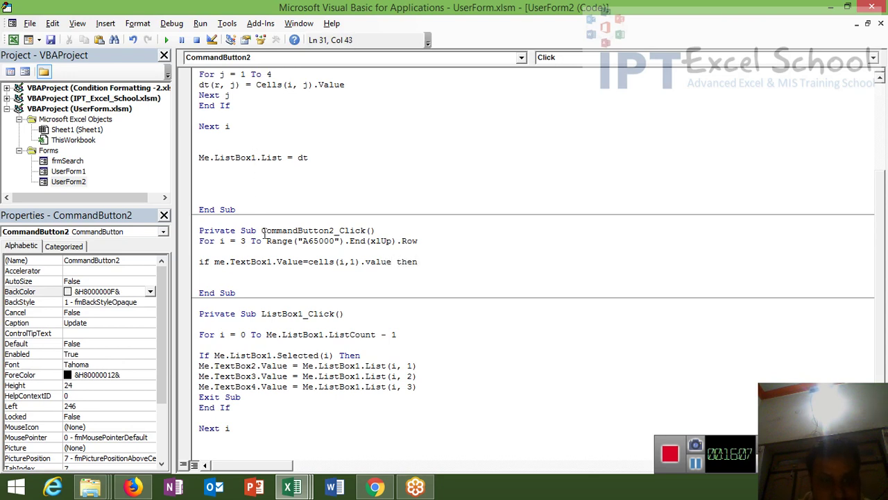
left_click(263, 241)
Wrap Cells(i, 1).Value in CStr() and break the line before Then with ' _'.
left_click(237, 292)
left_click(216, 262)
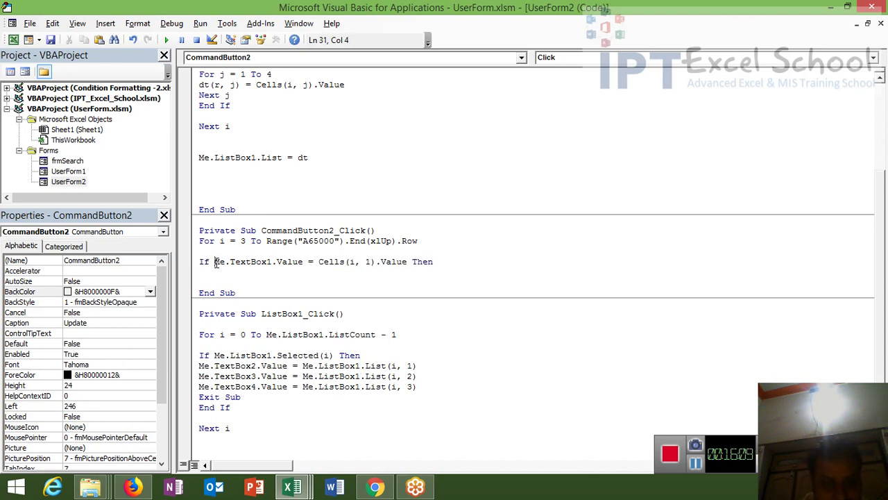
left_click_drag(216, 261, 302, 262)
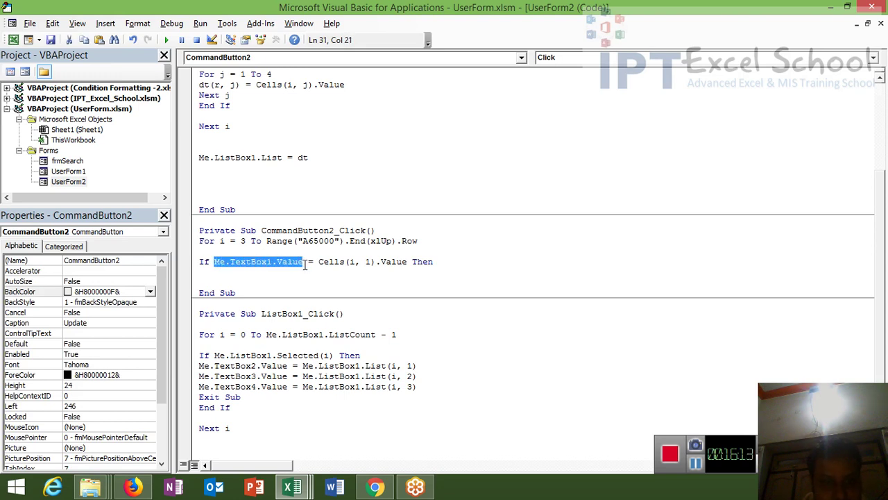
left_click_drag(304, 265, 374, 262)
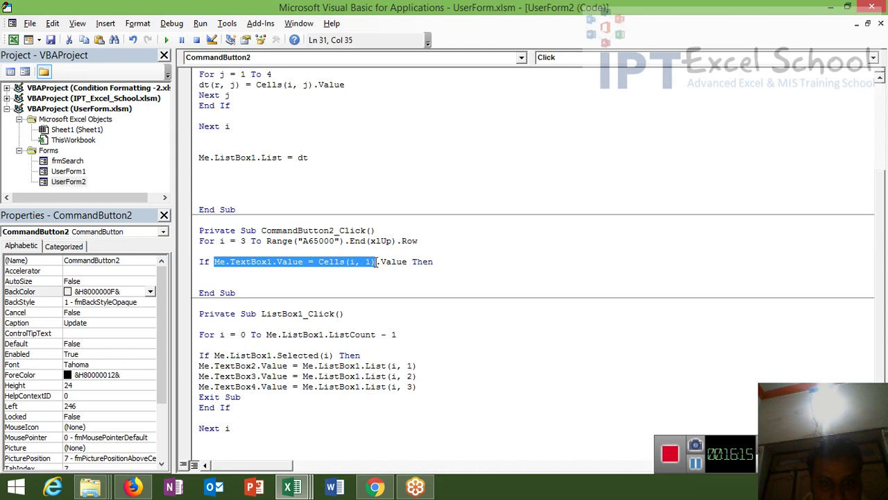
left_click(317, 263)
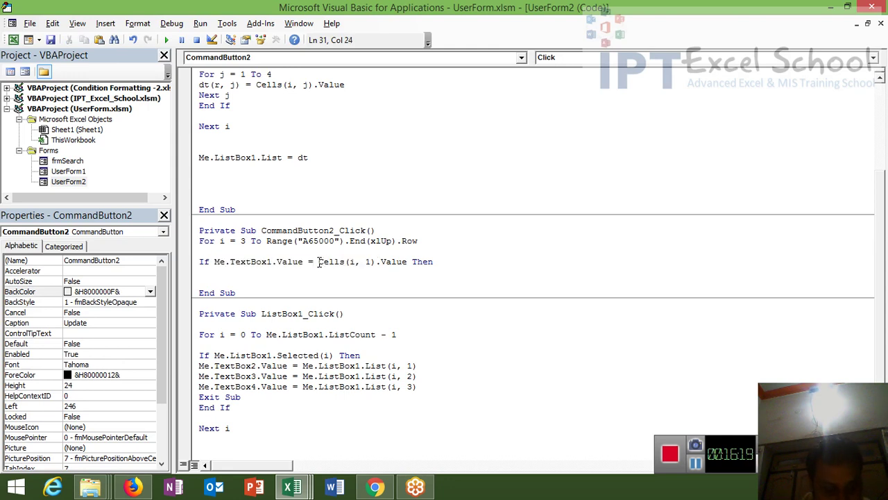
type("cstr")
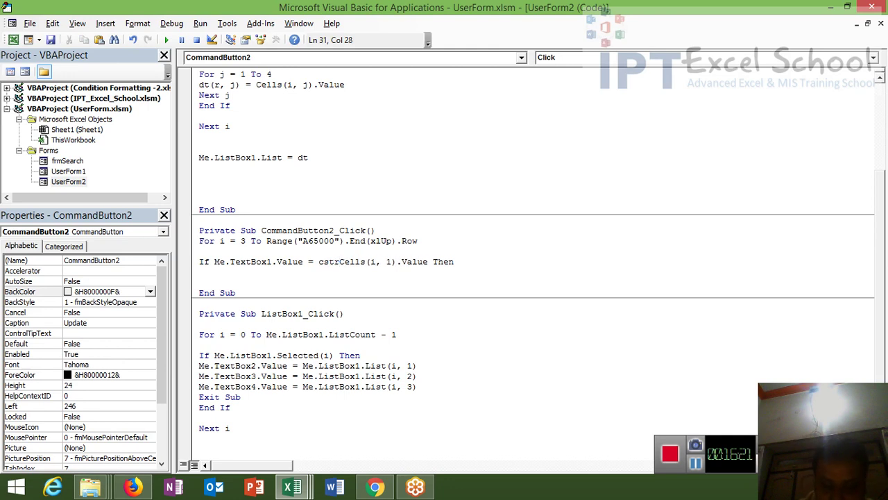
type("(")
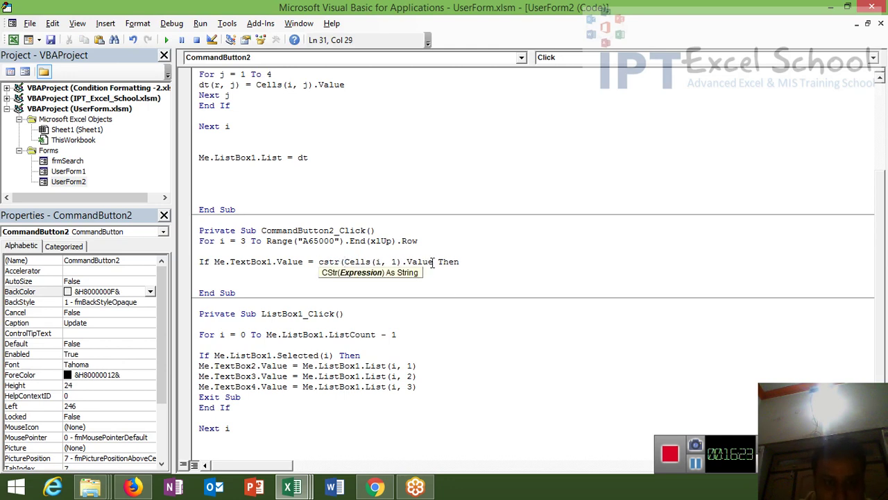
type(")")
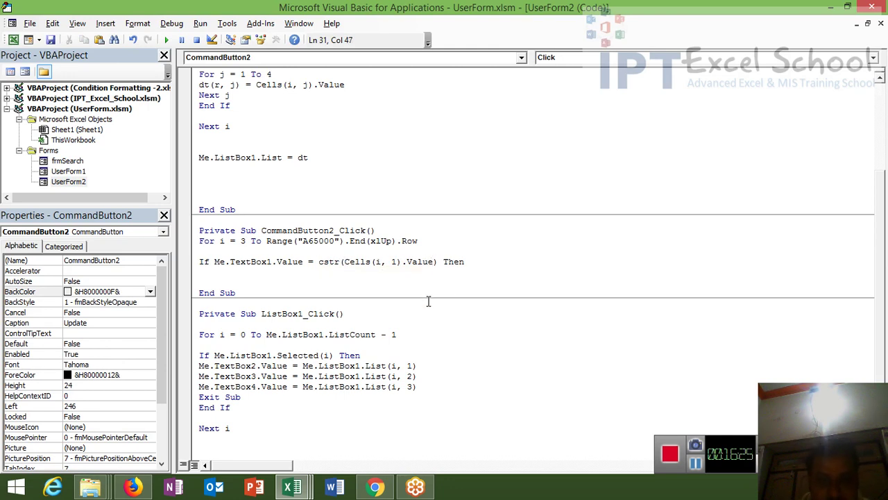
left_click(425, 285)
left_click_drag(438, 262, 214, 263)
key("ctrl+c")
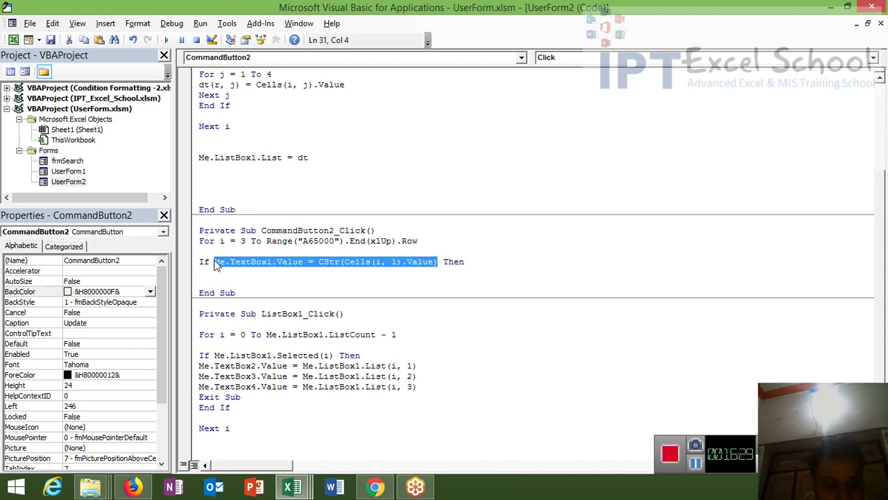
left_click(438, 260)
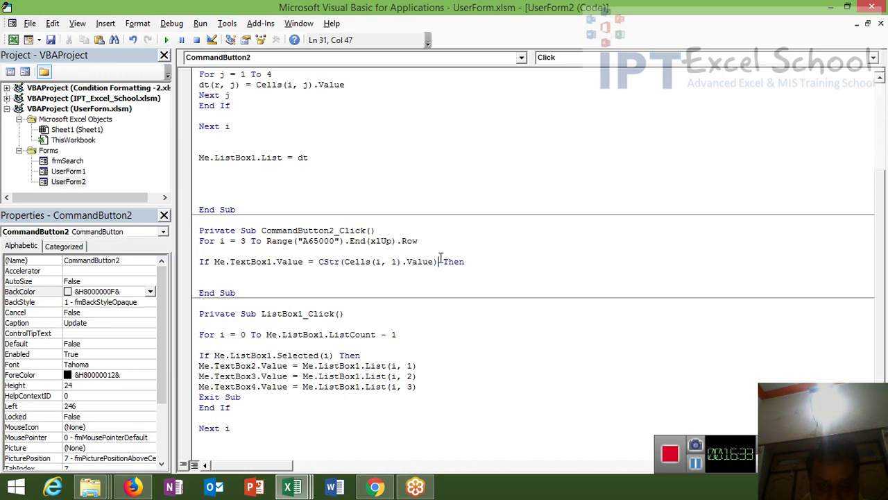
key("BackSpace")
type("_")
key("Return")
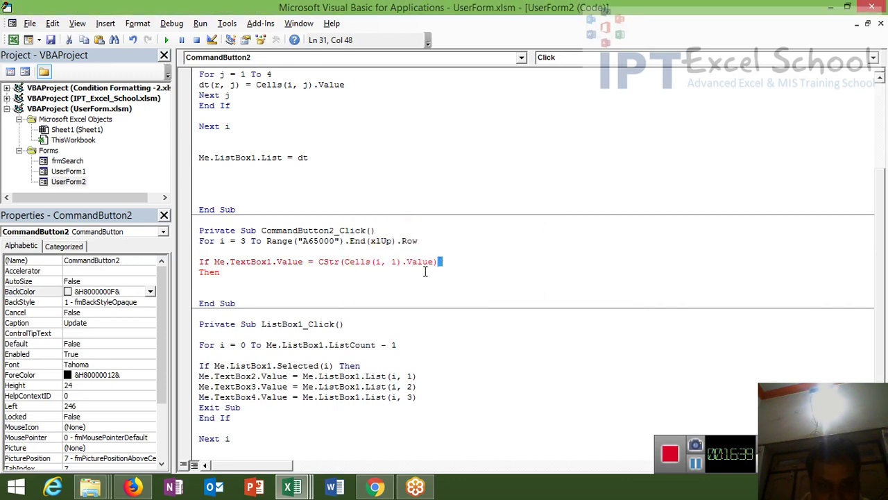
Clear the invalid-character error and fix the stray parenthesis at the end of the If line.
left_click(400, 312)
left_click(455, 262)
key("Down")
key("Down")
key("Return")
left_click(450, 264)
key("BackSpace")
key("BackSpace")
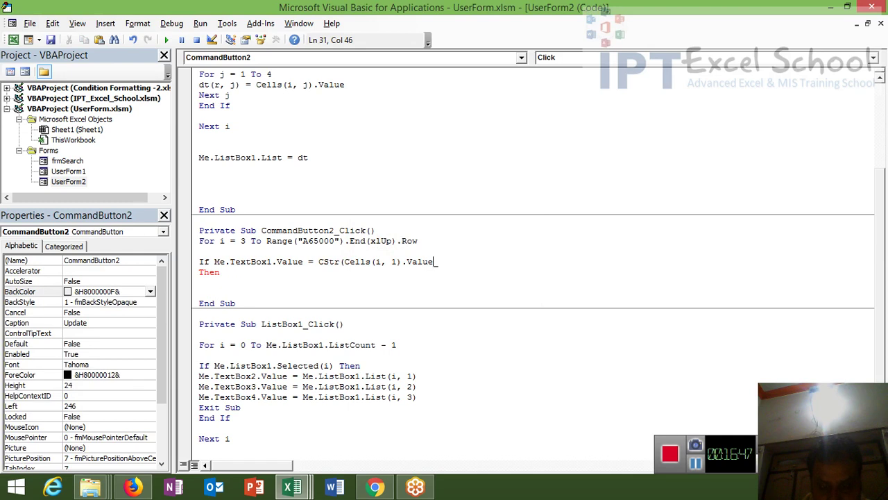
type(") _")
Replace Then with 'and' plus a TextBox2 comparison against Cells(i, 2).
left_click(374, 285)
double_click(236, 272)
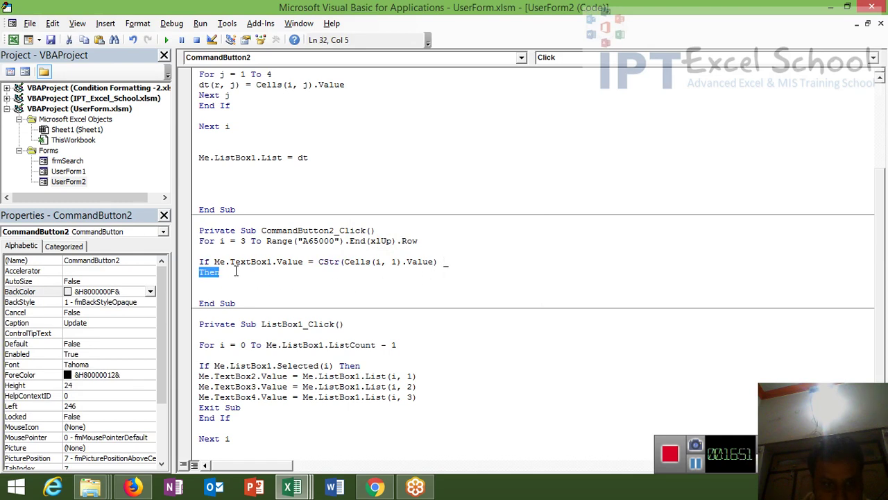
key("Delete")
type("nd")
key("ctrl+v")
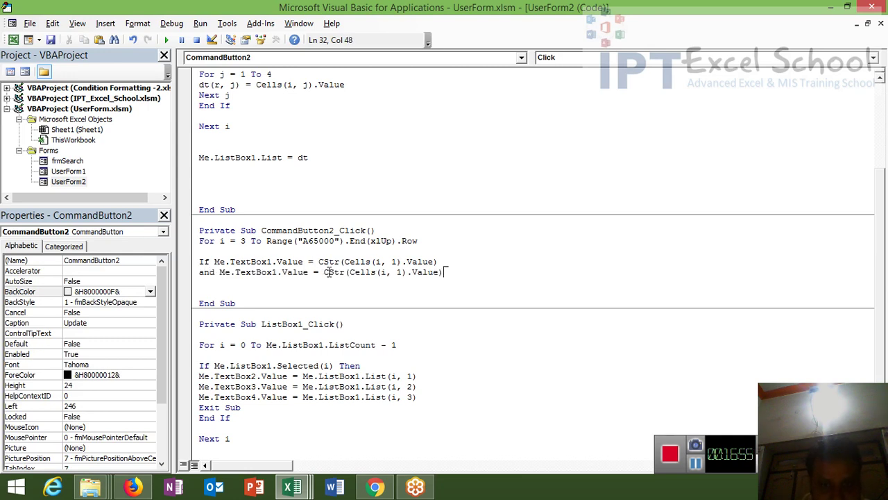
type("_")
key("Return")
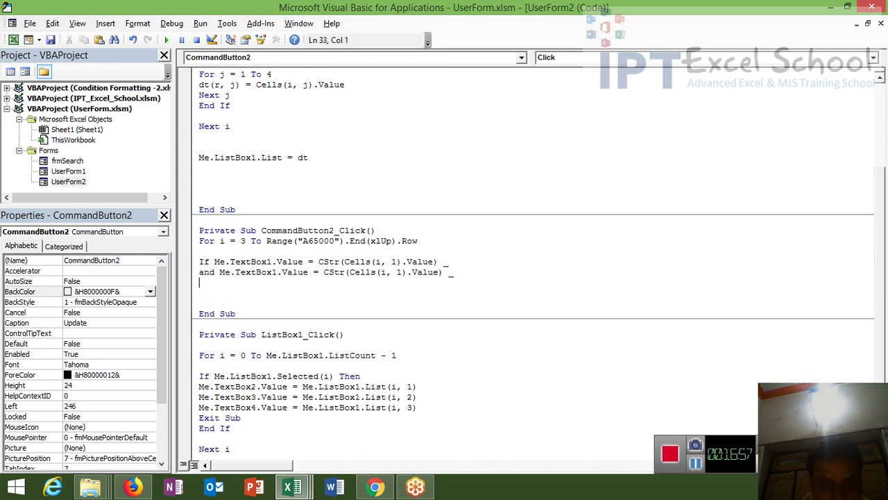
double_click(400, 272)
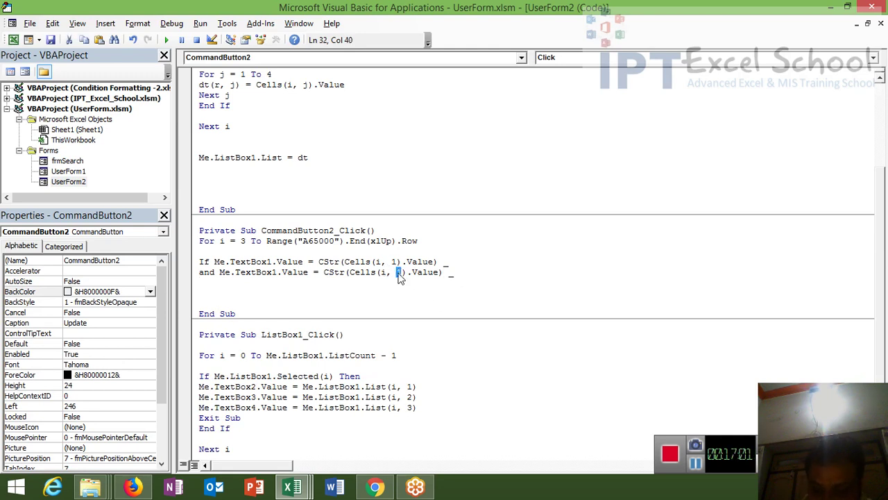
type("2")
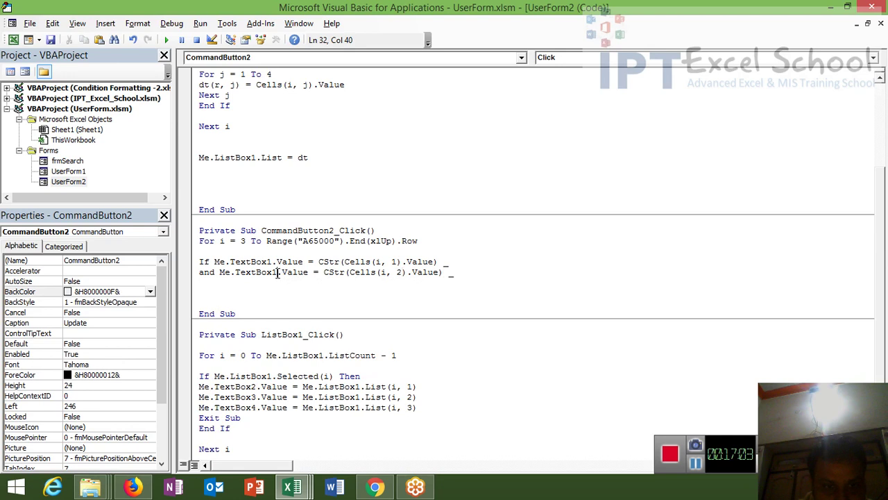
key("BackSpace")
type("2")
Add another 'and' comparison of TextBox3 against Cells(i, 3).
key("ctrl+v")
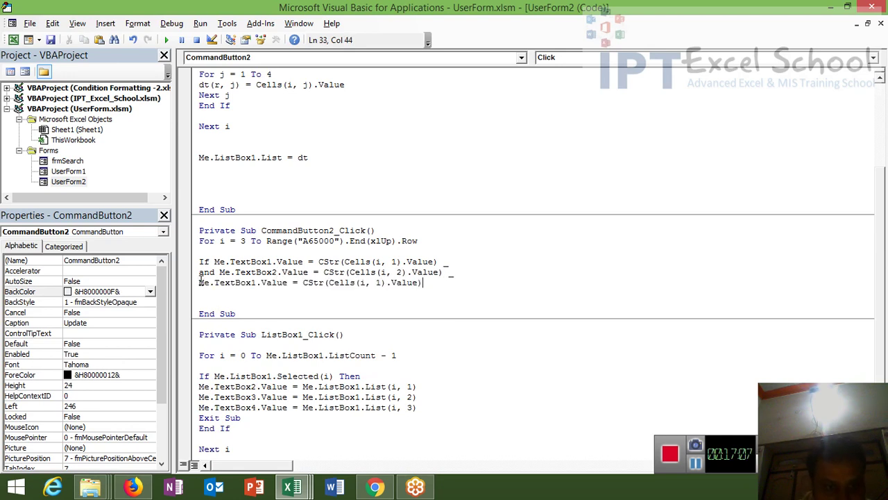
type("and")
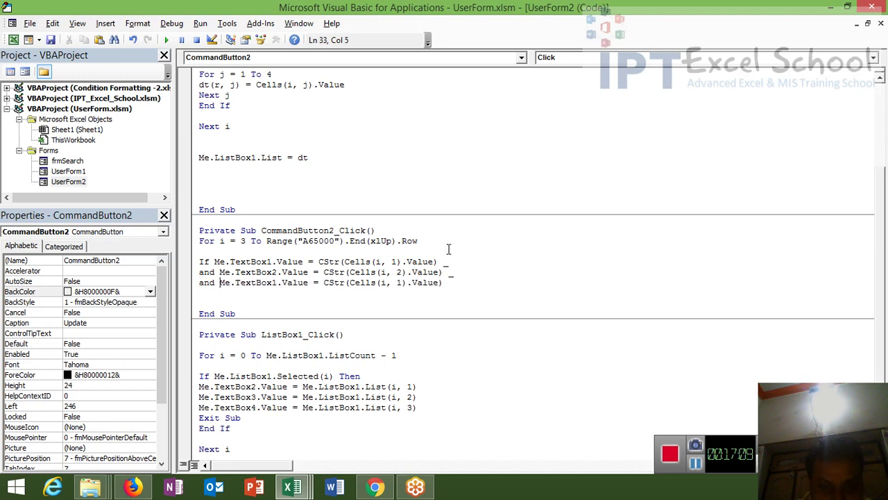
left_click(277, 282)
key("BackSpace")
type("3")
double_click(400, 282)
type("3")
key("Return")
Add a final 'and' comparison of TextBox4 against Cells(i, 4), ending the condition with Then.
left_click(452, 290)
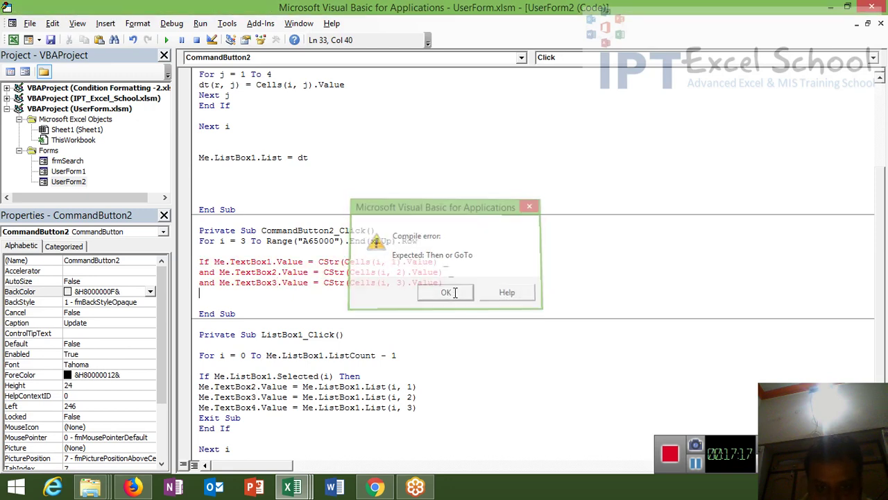
left_click(450, 283)
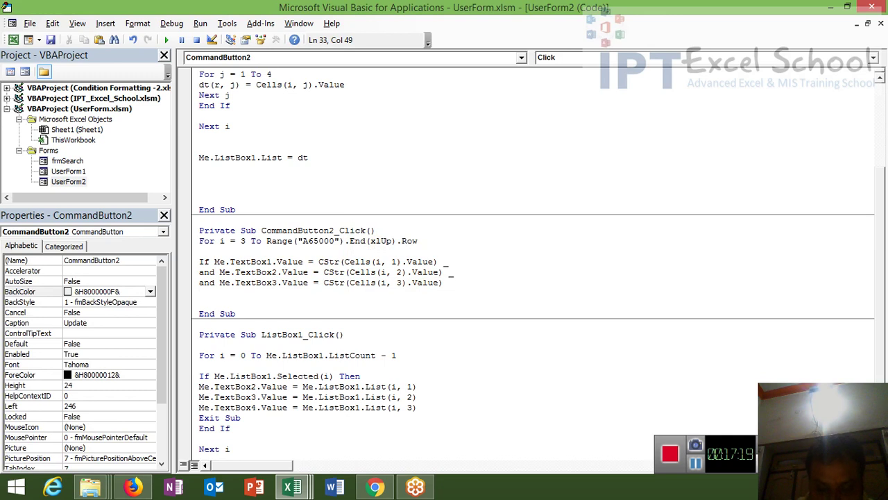
type("_")
key("Return")
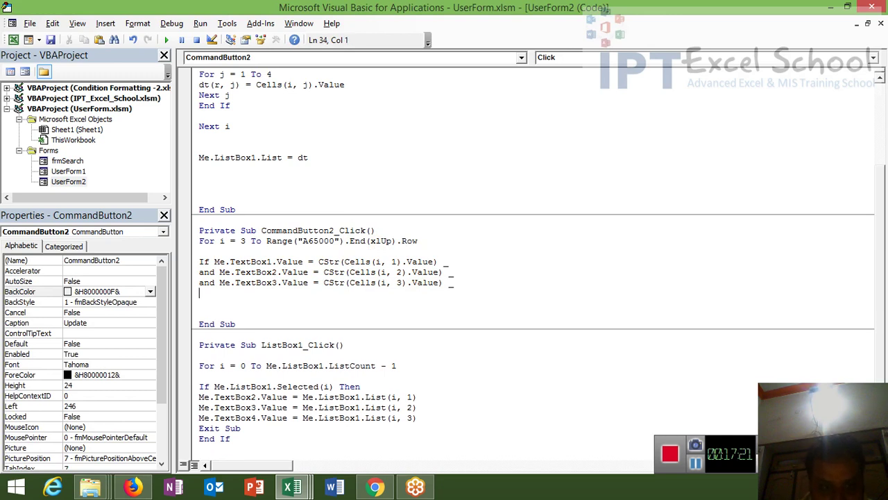
type("and")
key("ctrl+v")
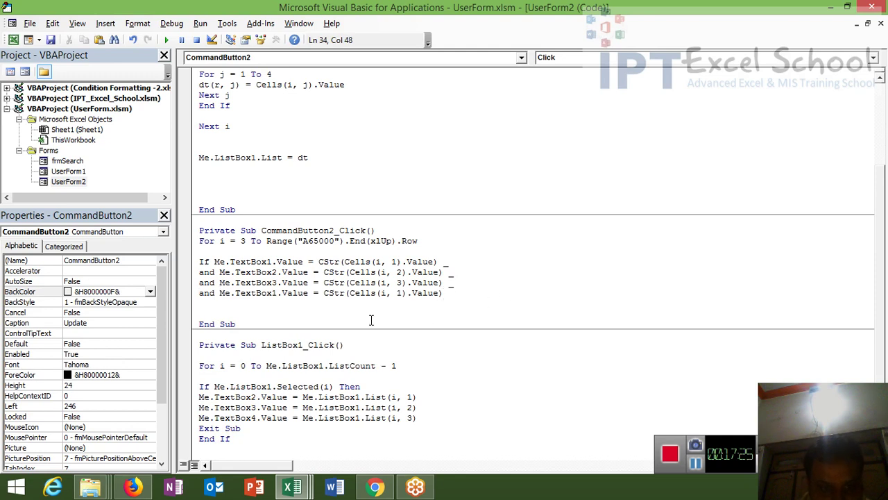
left_click(275, 295)
key("BackSpace")
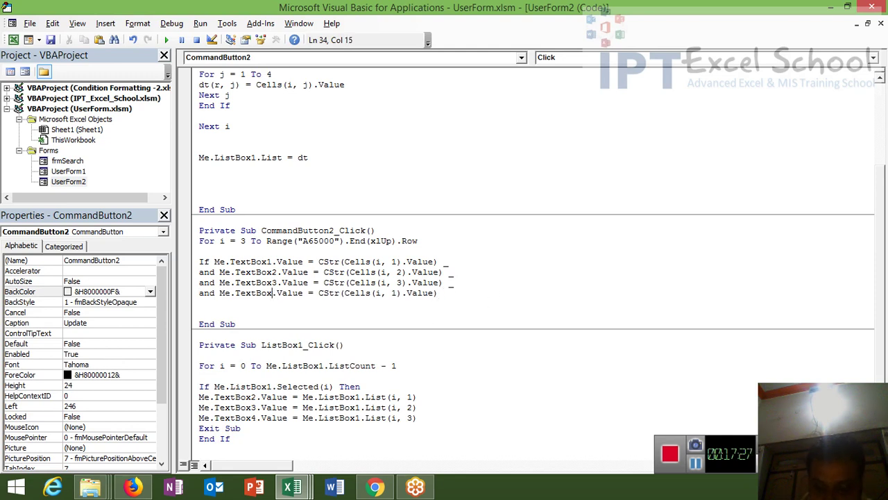
type("4")
double_click(399, 293)
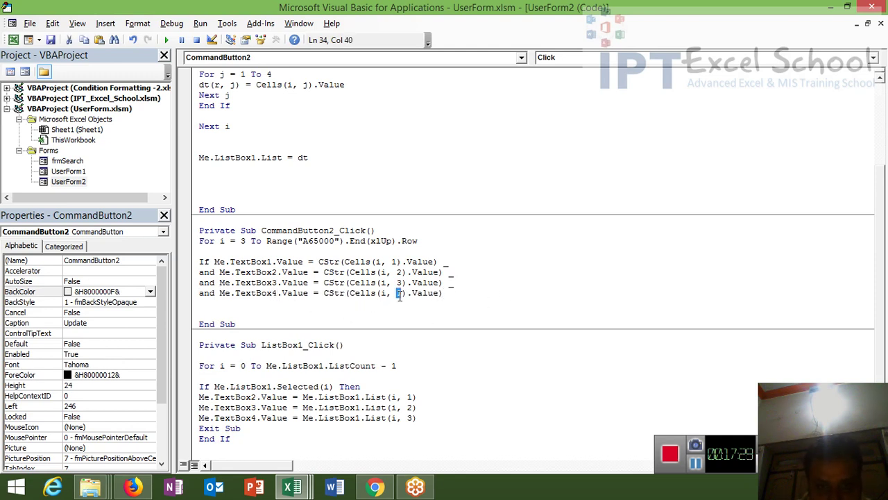
type("4")
type("Then")
key("Return")
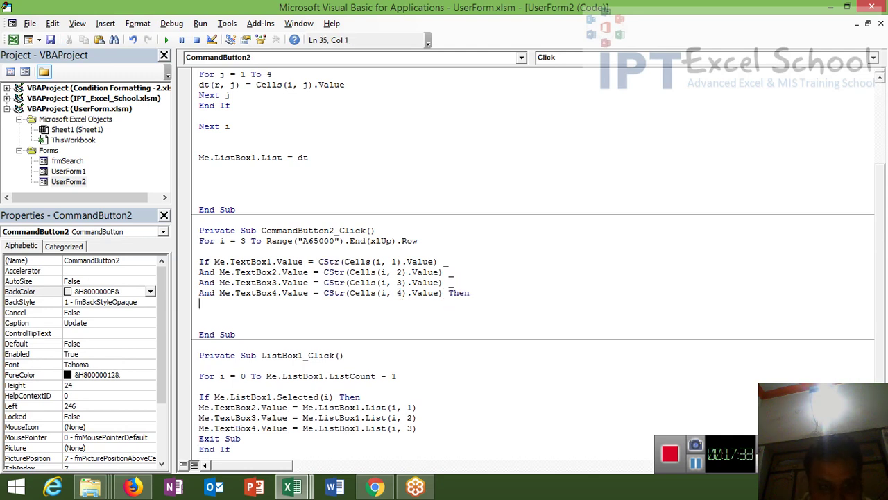
key("Return")
key("Return")
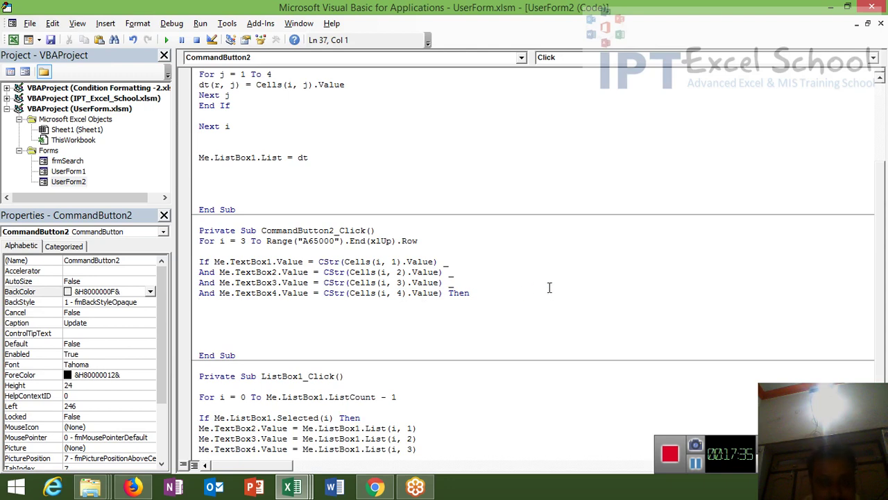
Copy Cells(i, 2).Value onto the empty line below Then.
left_click_drag(320, 262, 439, 262)
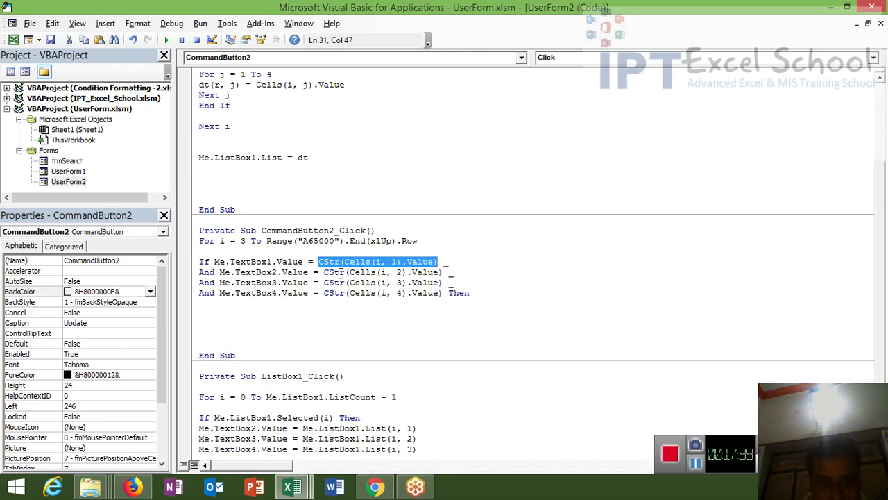
left_click_drag(323, 272, 433, 272)
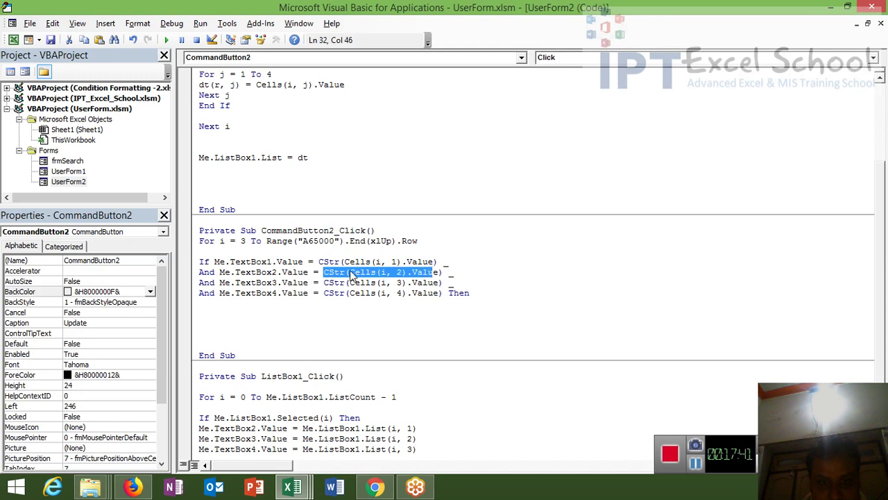
left_click_drag(349, 272, 439, 273)
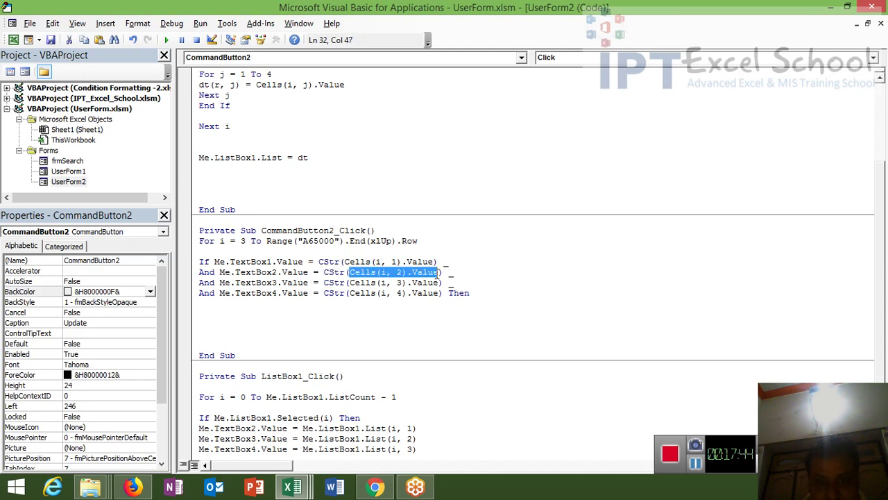
left_click(211, 308)
type("Cells(i, 2).Value")
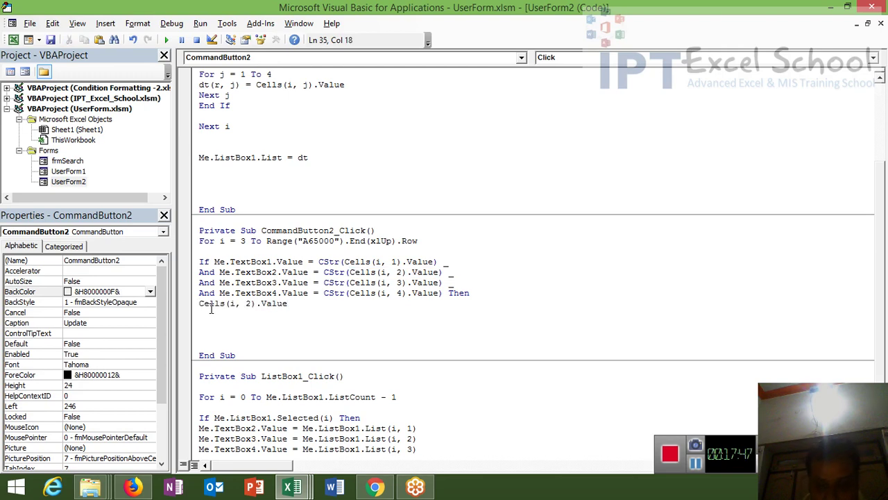
Complete the assignment Cells(i, 2).Value = Me.TextBox2.Value, removing the stray 'then'.
type("=")
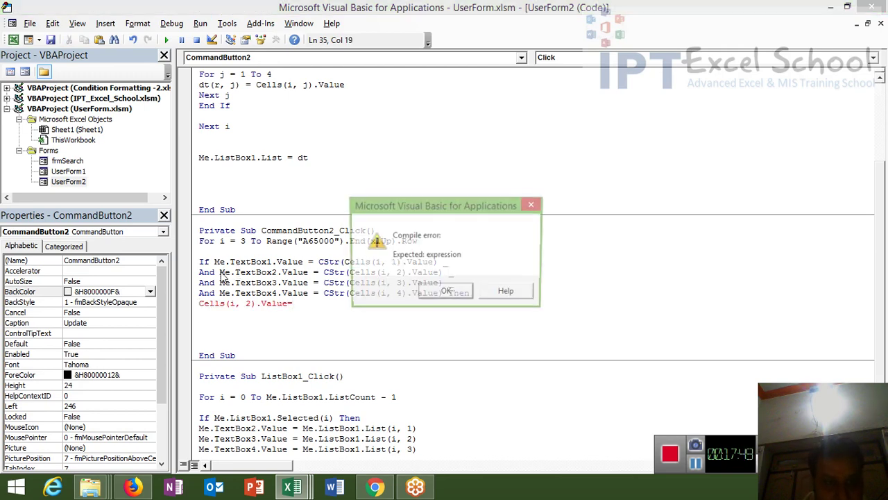
left_click(222, 274)
left_click(448, 296)
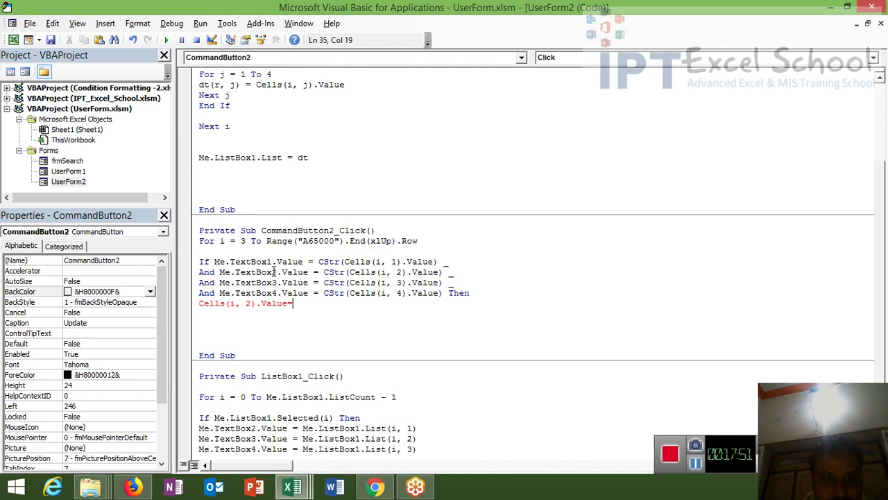
left_click(218, 271)
left_click_drag(219, 272, 309, 271)
key("ctrl+c")
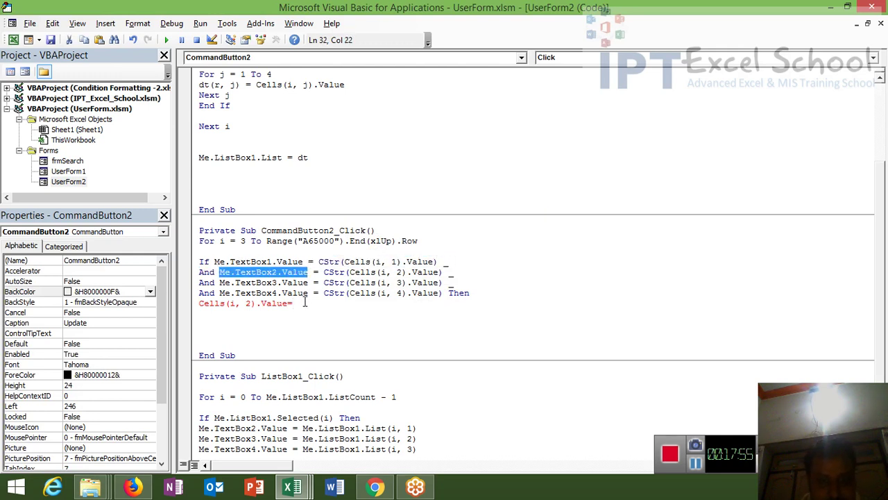
left_click(304, 303)
key("ctrl+v")
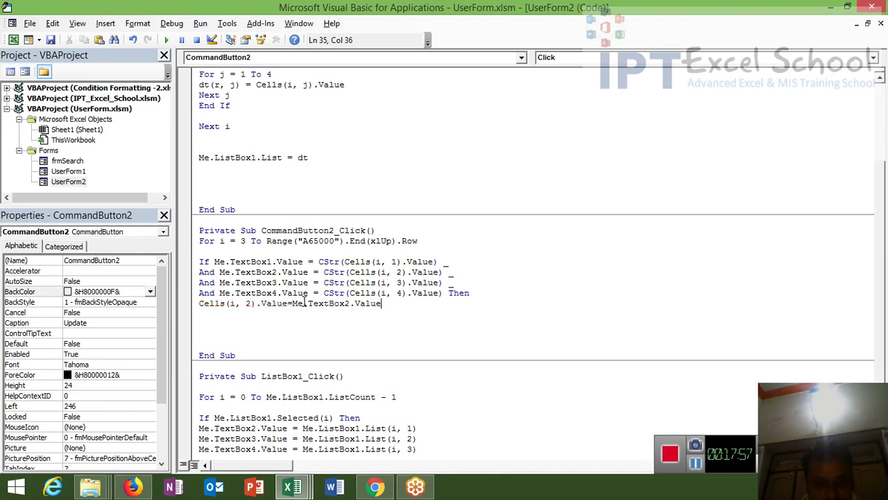
type(" then")
key("Return")
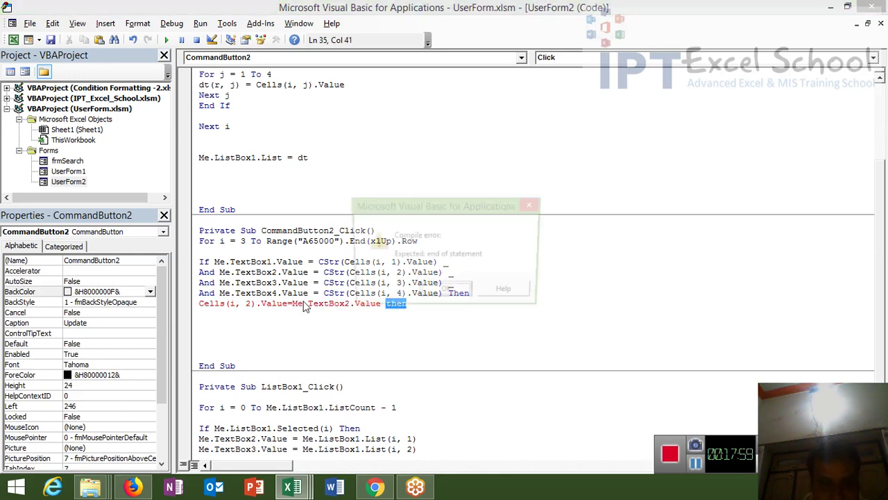
key("Return")
key("BackSpace")
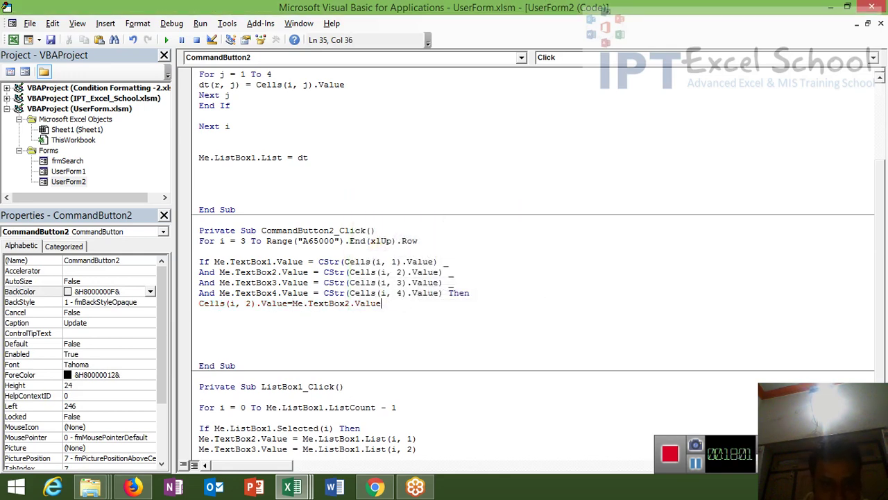
key("Return")
Duplicate the assignment line twice below it.
key("shift+Down")
key("ctrl+c")
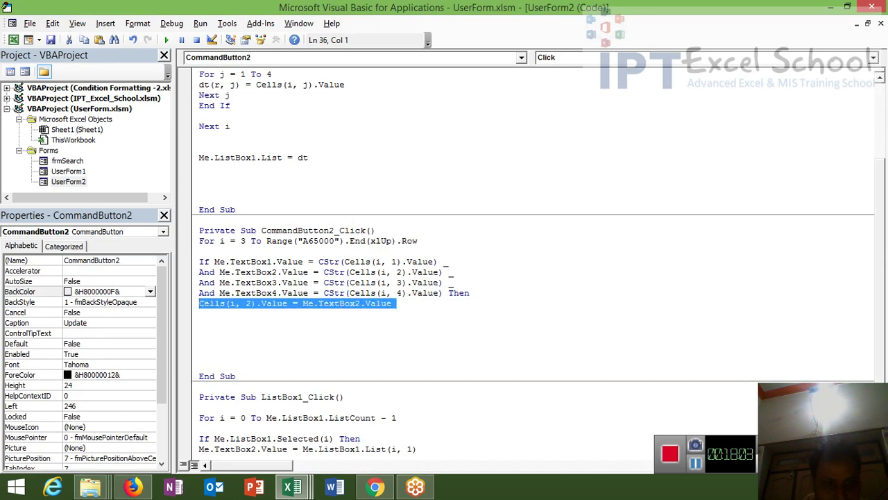
left_click(200, 313)
key("ctrl+v")
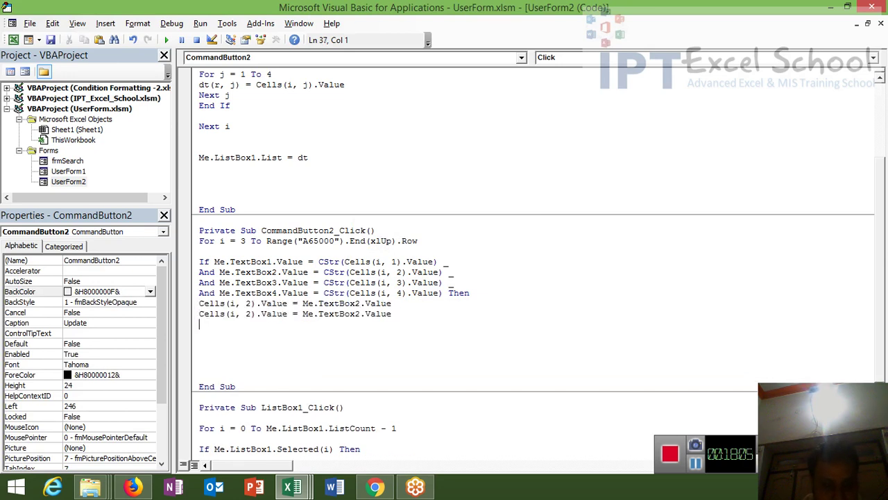
key("ctrl+v")
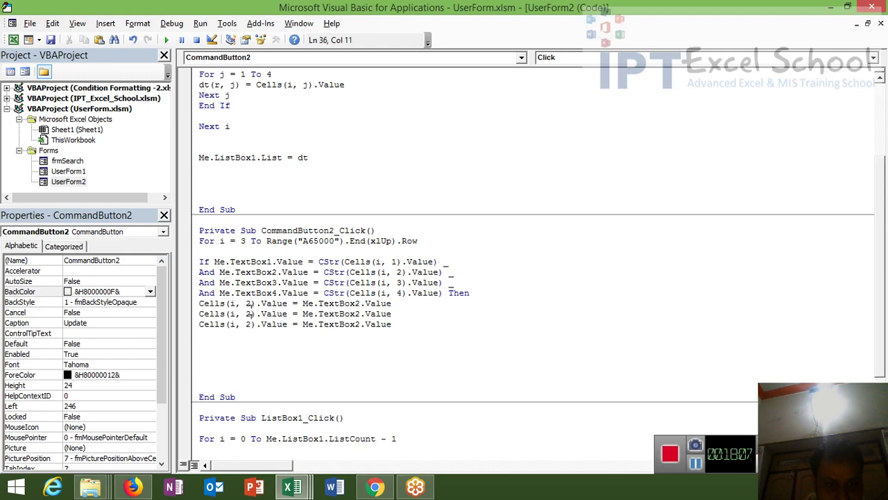
Change the copies to assign TextBox3 to Cells(i, 3) and TextBox4 to Cells(i, 42).
double_click(249, 313)
type("3")
double_click(248, 324)
type("4")
left_click(361, 313)
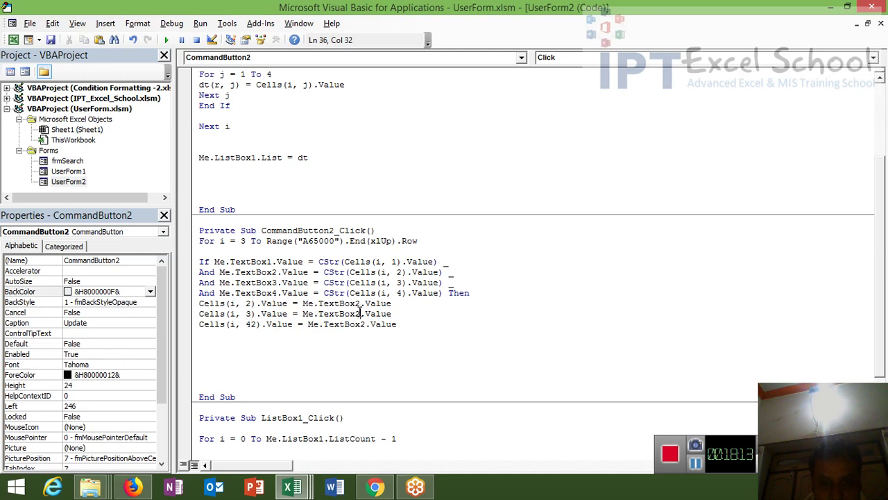
key("BackSpace")
type("3")
left_click(366, 324)
key("BackSpace")
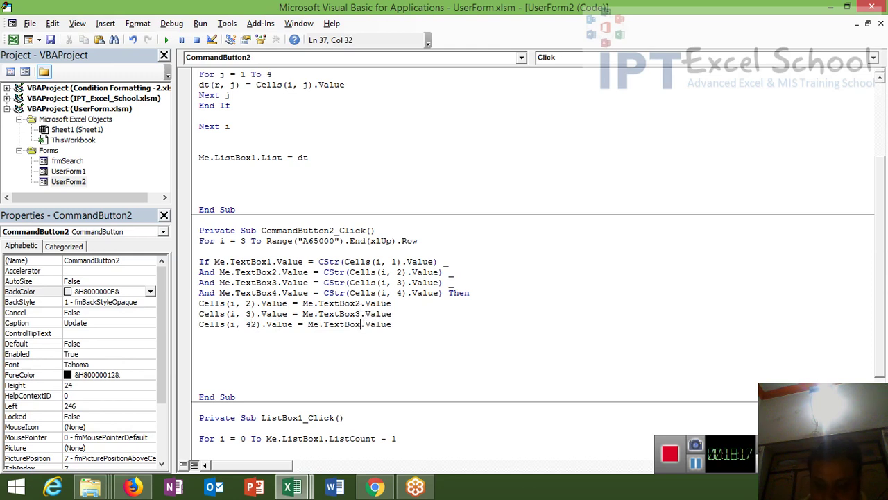
type("4")
Close the If block with End If and the loop with Next i.
left_click(288, 331)
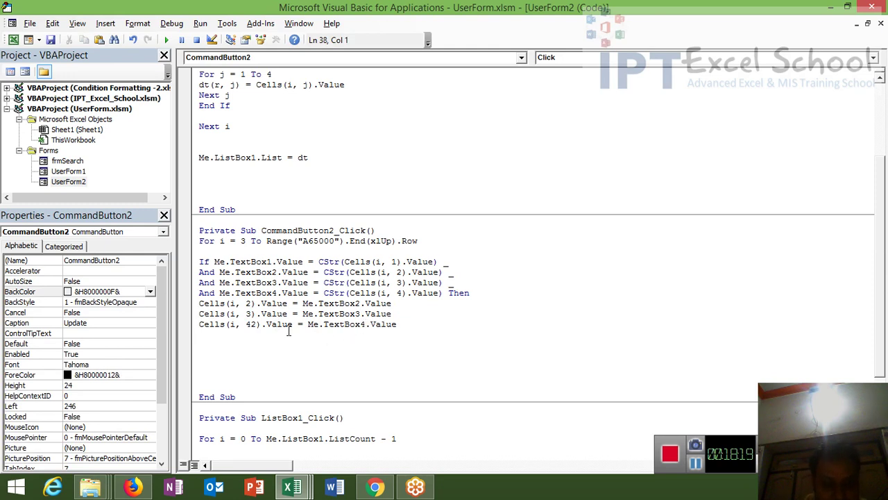
type("eif")
key("Return")
key("Return")
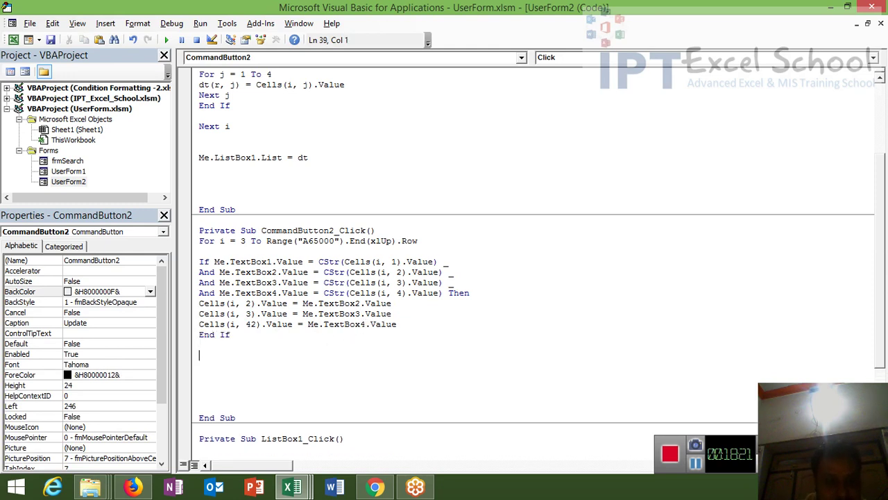
type("next")
type(" i")
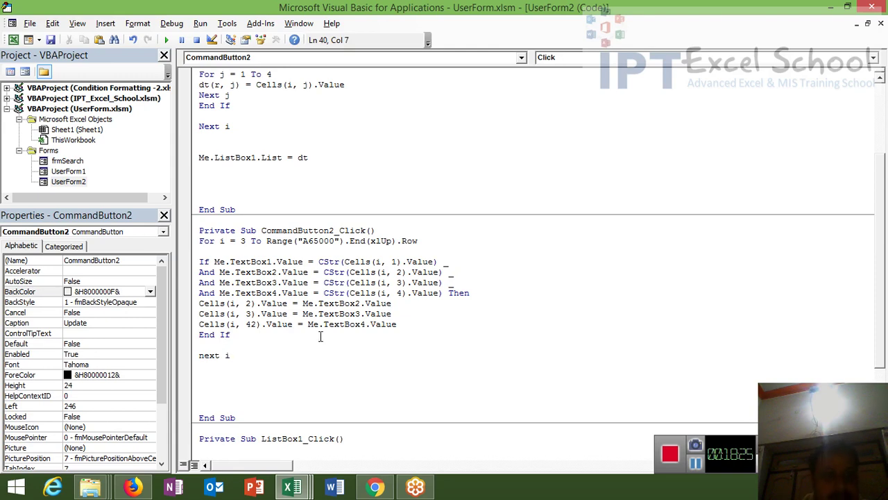
left_click(284, 182)
left_click_drag(284, 183, 201, 70)
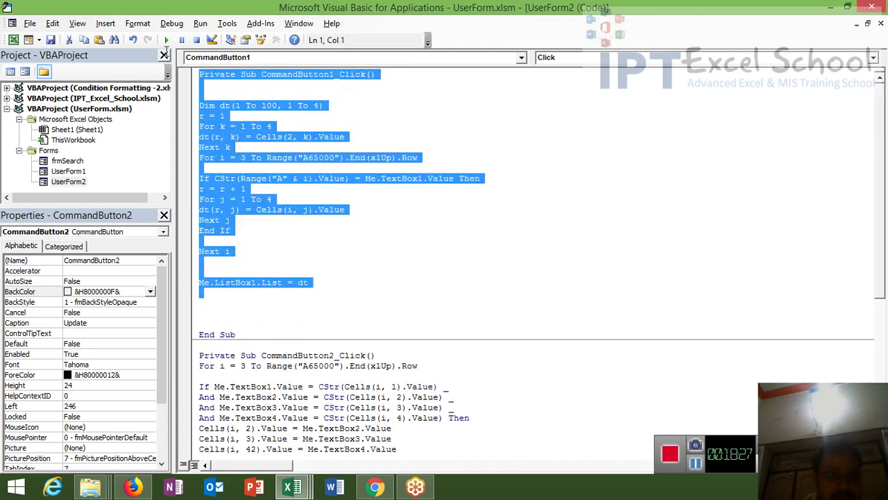
Run UserForm2, check INV Ref 10001 and load its first row for editing.
left_click(167, 39)
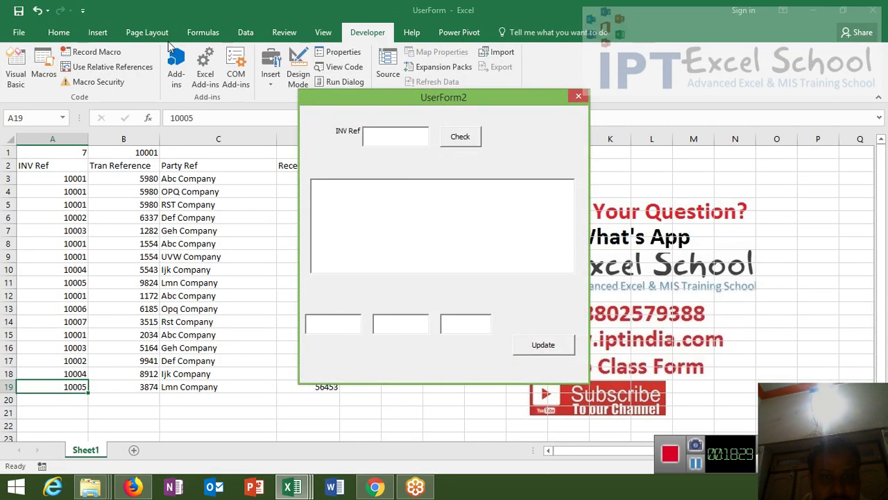
type("100")
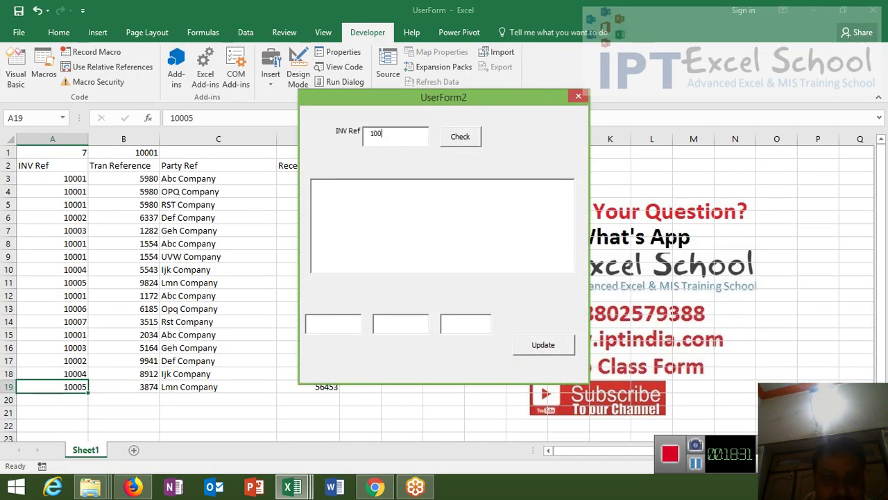
type("0")
type("1")
left_click(475, 144)
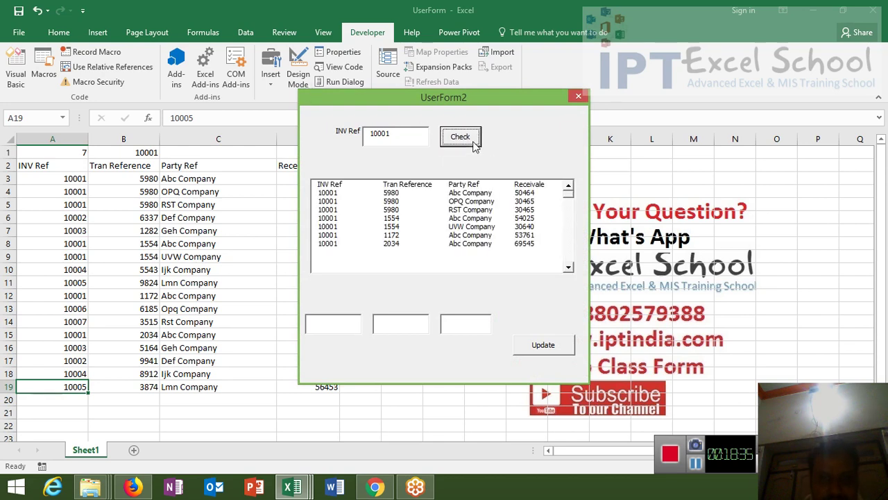
left_click(438, 194)
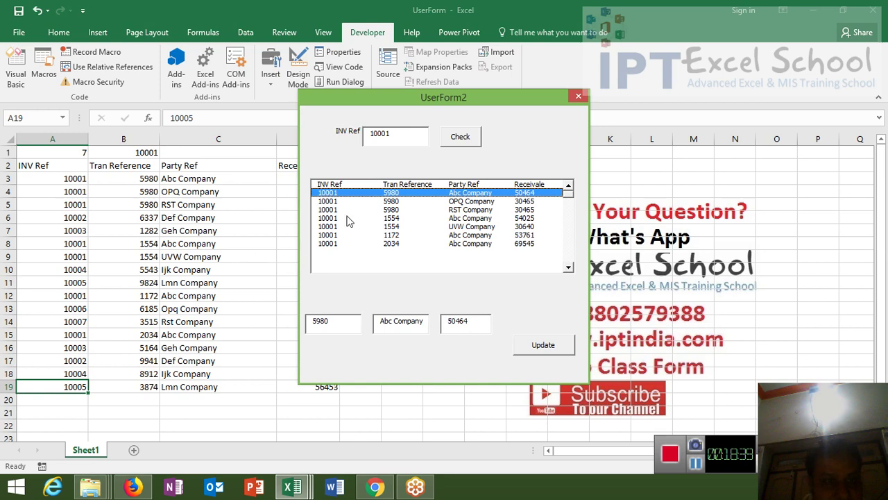
Change the first row's receivable to 50500 and click Update to save it.
mouse_move(352, 96)
left_mouse_down()
mouse_move(522, 120)
mouse_move(466, 98)
left_mouse_up()
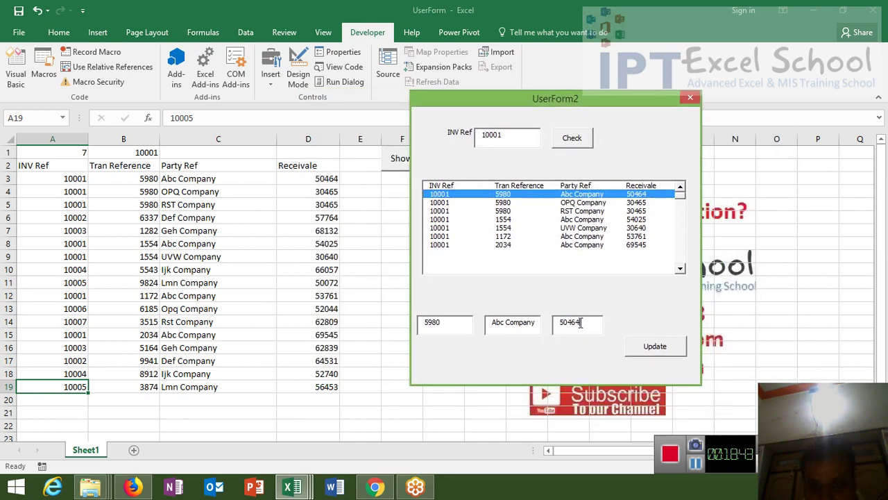
key("BackSpace")
key("BackSpace")
key("BackSpace")
type("0500")
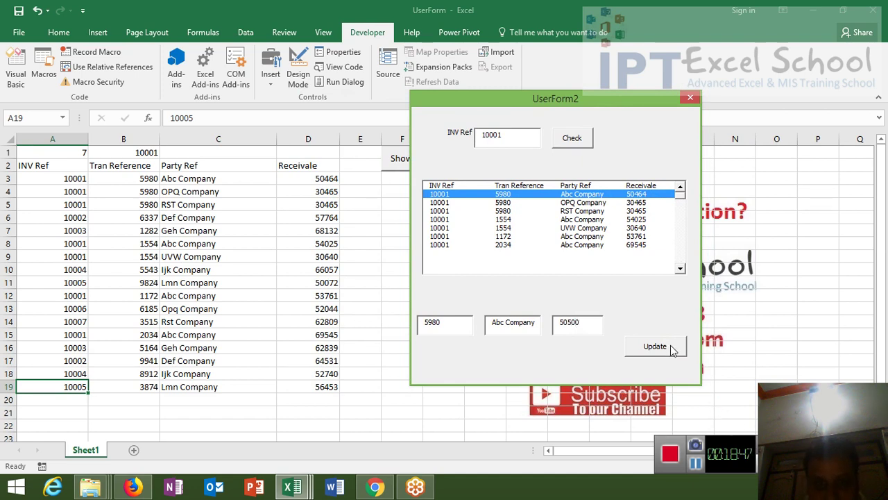
left_click(670, 348)
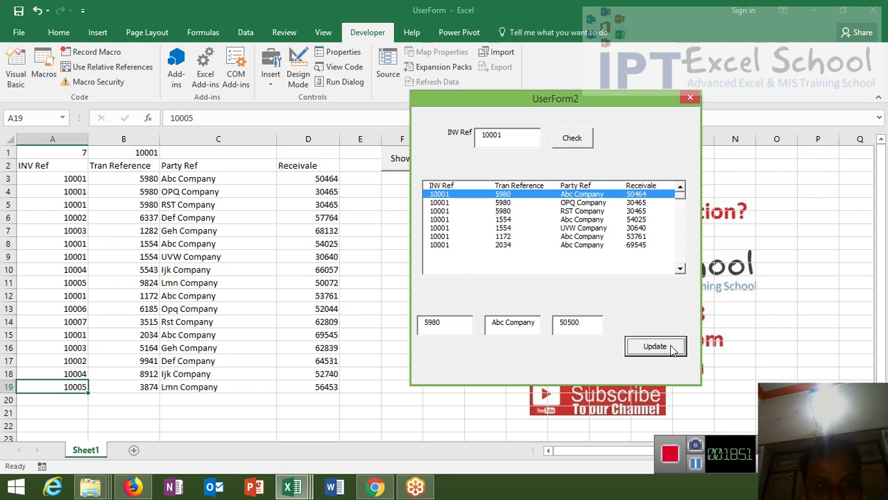
left_click(672, 349)
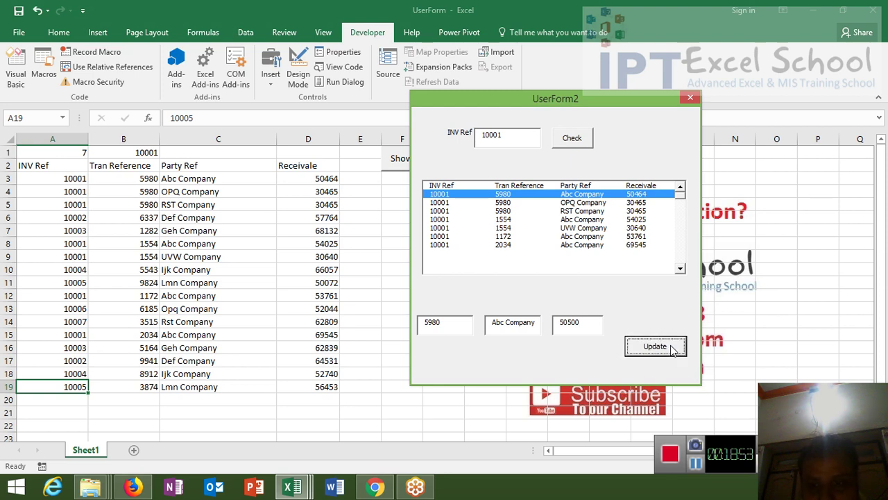
left_click(672, 349)
left_click(672, 350)
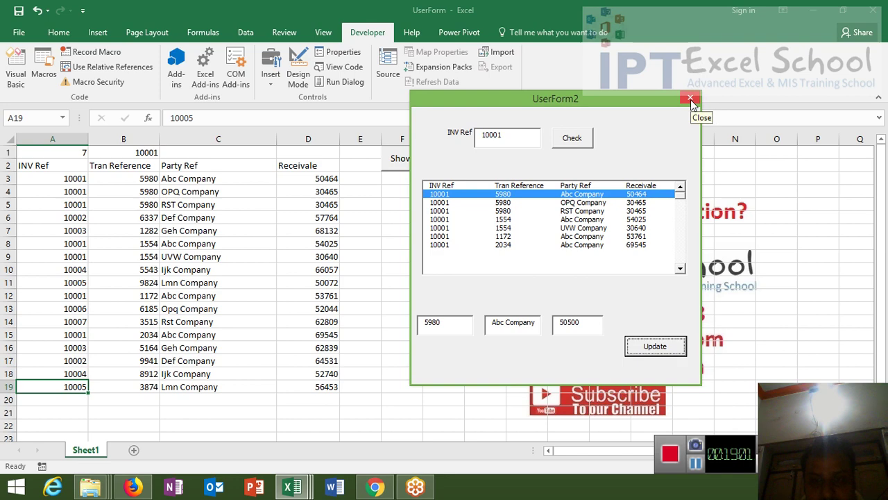
Close the form and return to the Update button's click code.
left_click(692, 102)
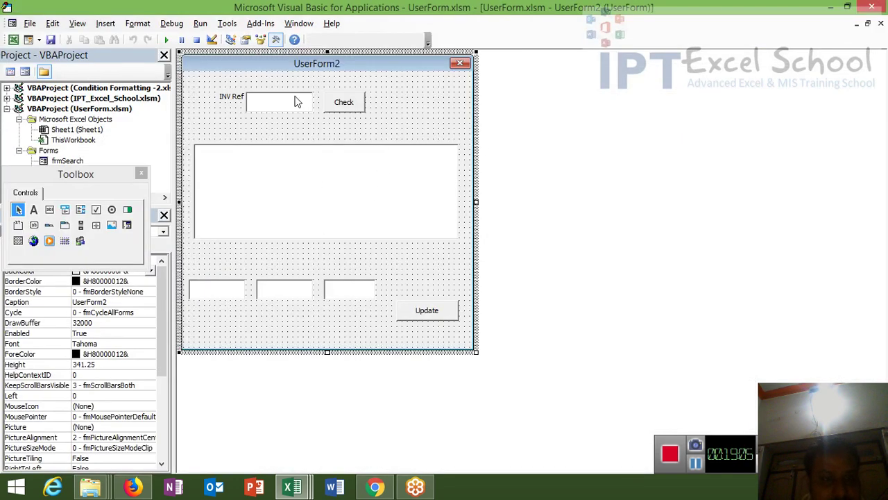
left_click(409, 316)
double_click(408, 316)
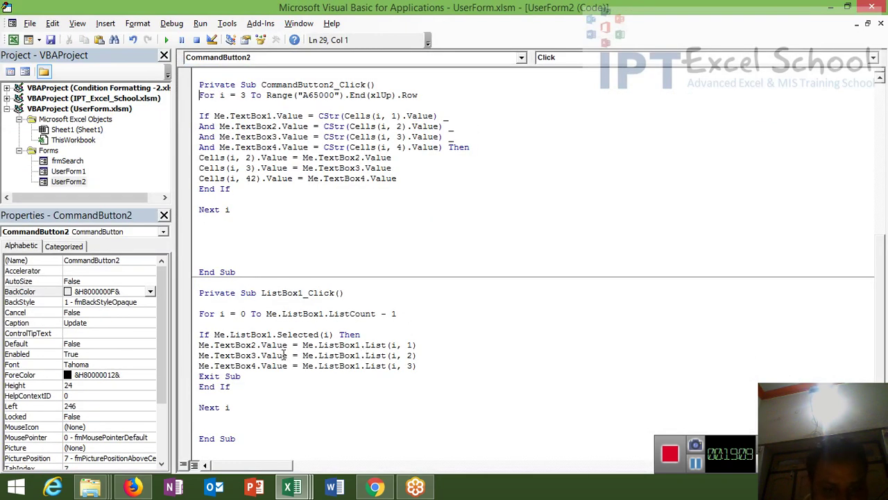
Add an empty line just above the If TextBox1 comparison in the Update routine.
left_click(262, 355)
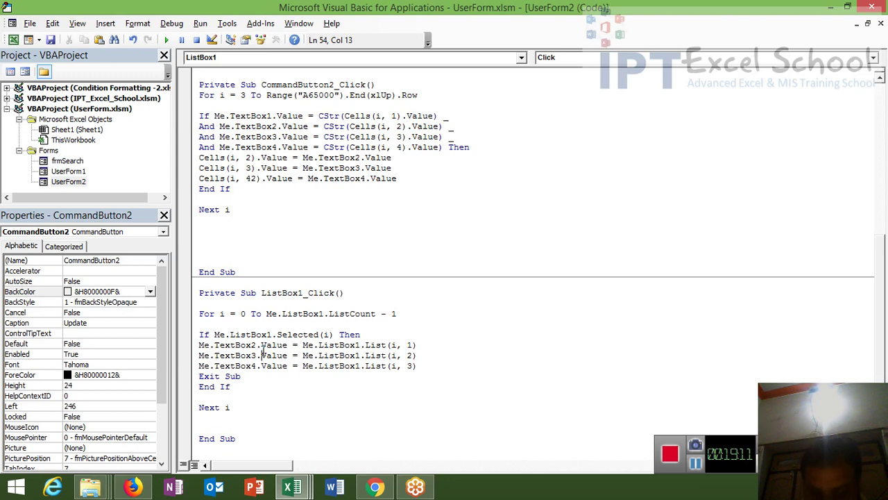
key("Up")
key("Up")
key("Up")
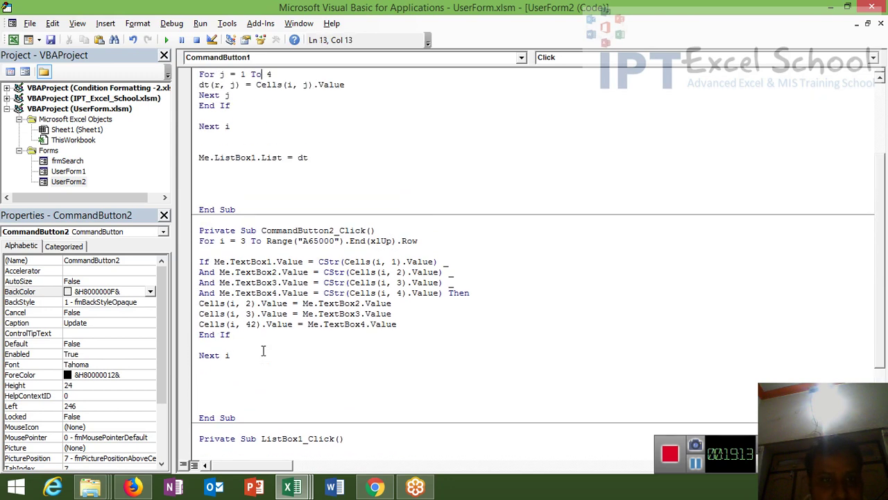
left_click(406, 334)
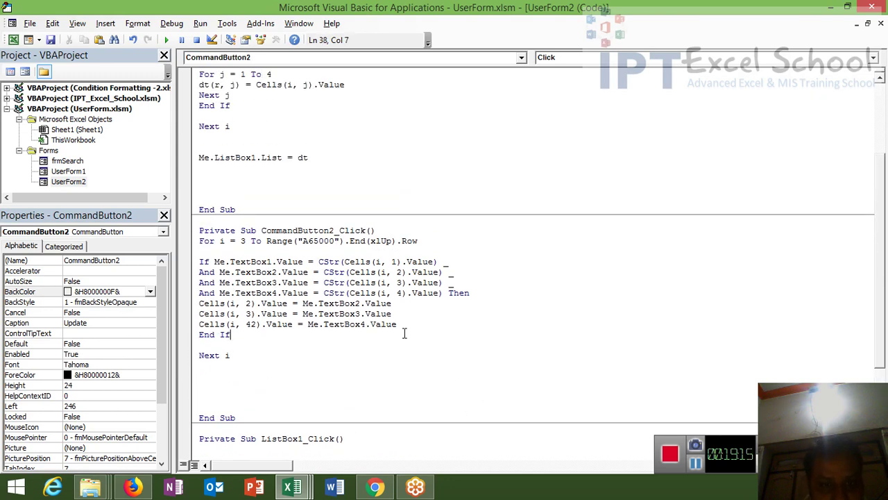
double_click(407, 273)
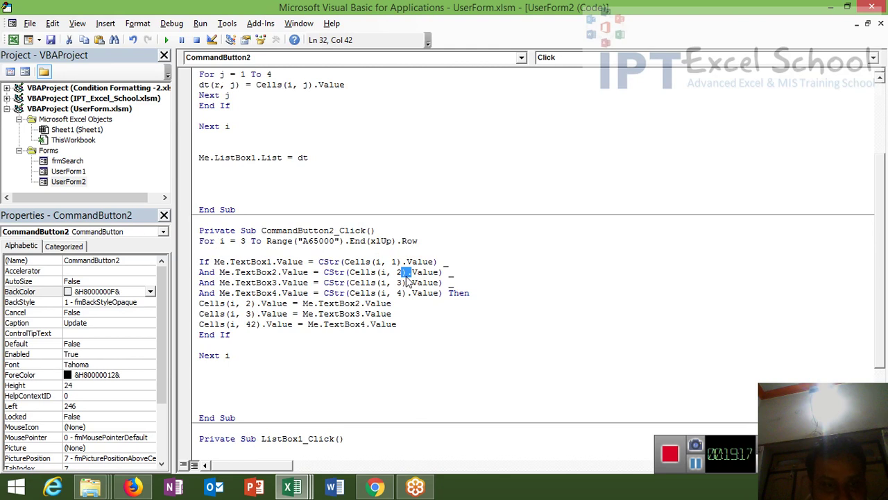
double_click(304, 262)
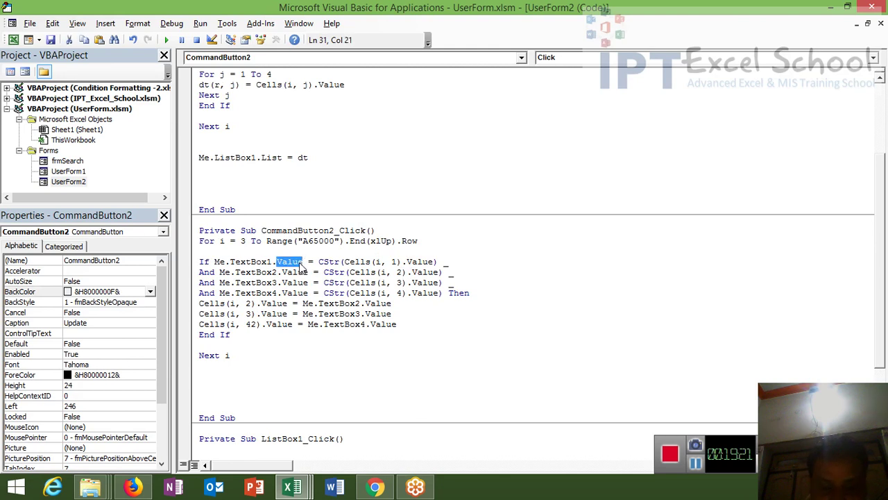
left_click(262, 258)
left_click(217, 252)
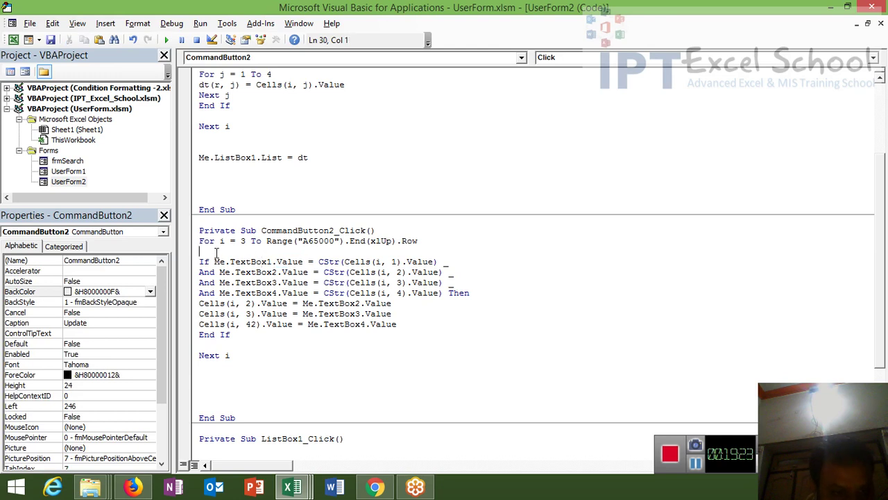
key("Return")
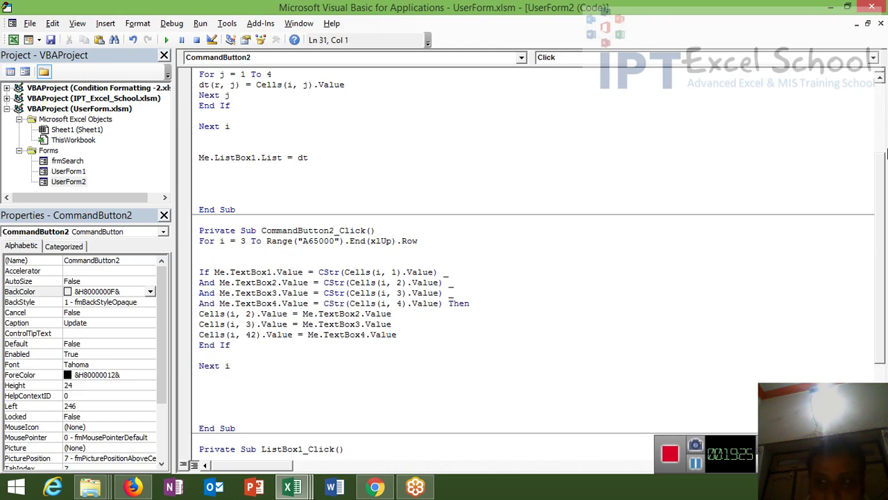
Review the ListBox1_Click row loop and its Selected check, then return to the new empty line.
left_click_drag(884, 186, 886, 256)
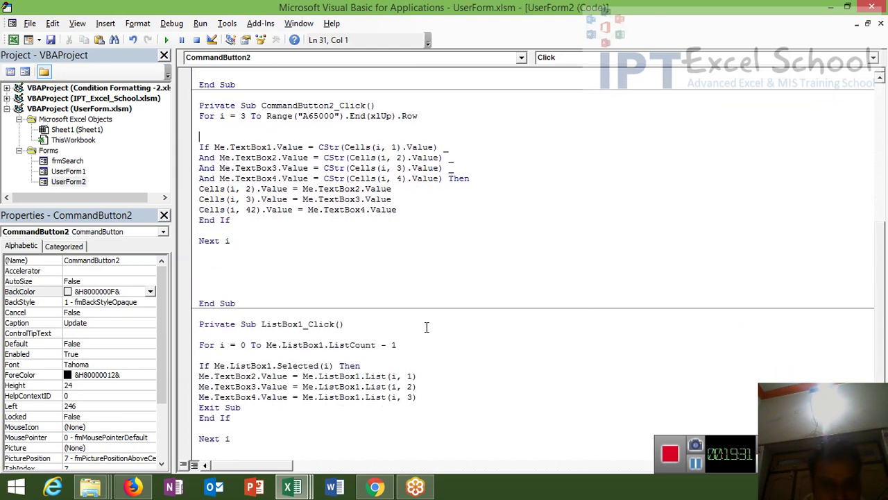
left_click(236, 387)
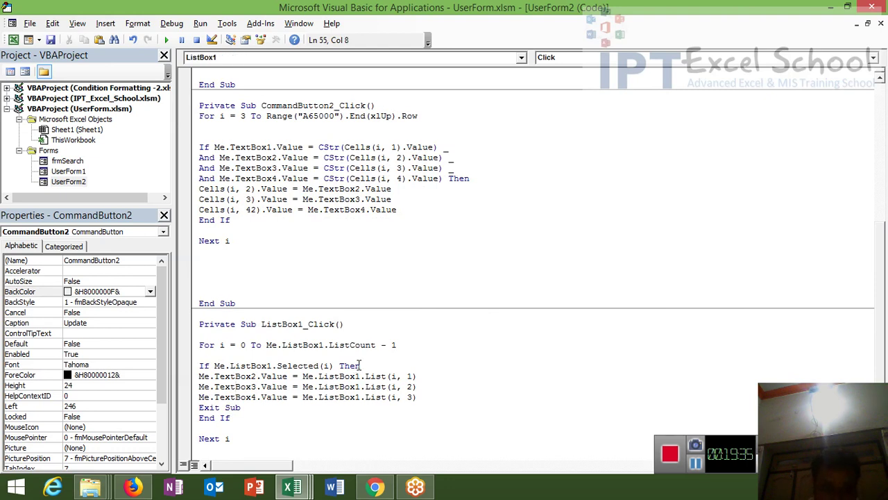
left_click_drag(363, 365, 204, 360)
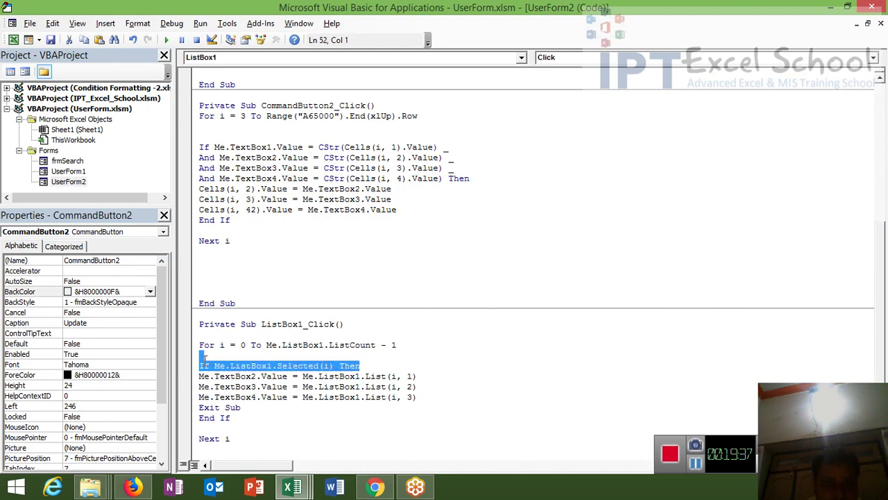
left_click_drag(398, 344, 153, 340)
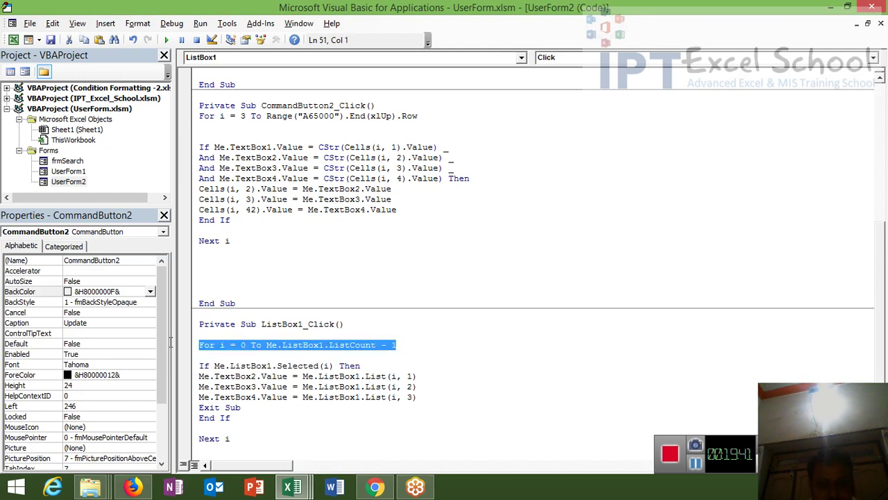
left_click(237, 141)
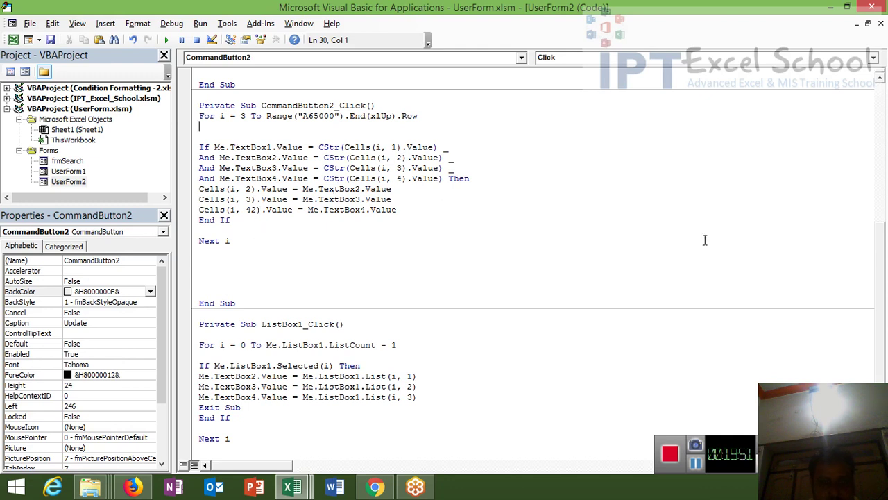
scroll(885, 345, "down", 1)
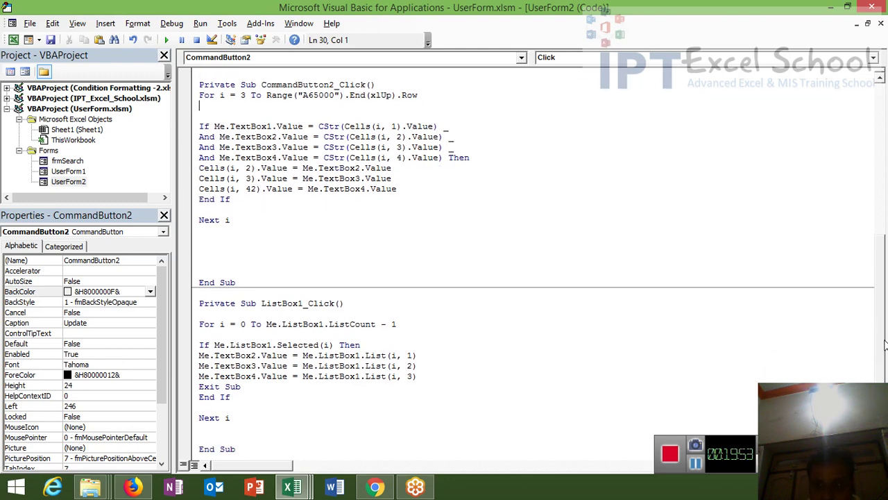
left_click_drag(885, 345, 885, 336)
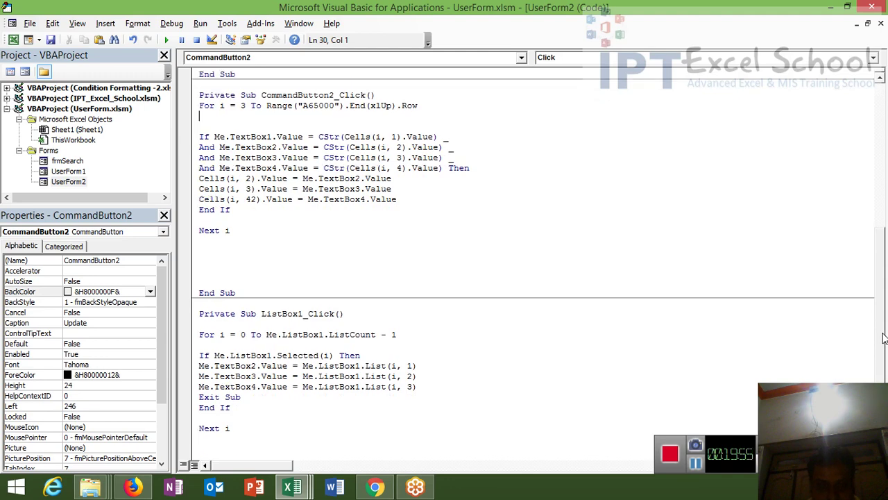
scroll(885, 338, "up", 2)
scroll(850, 137, "up", 6)
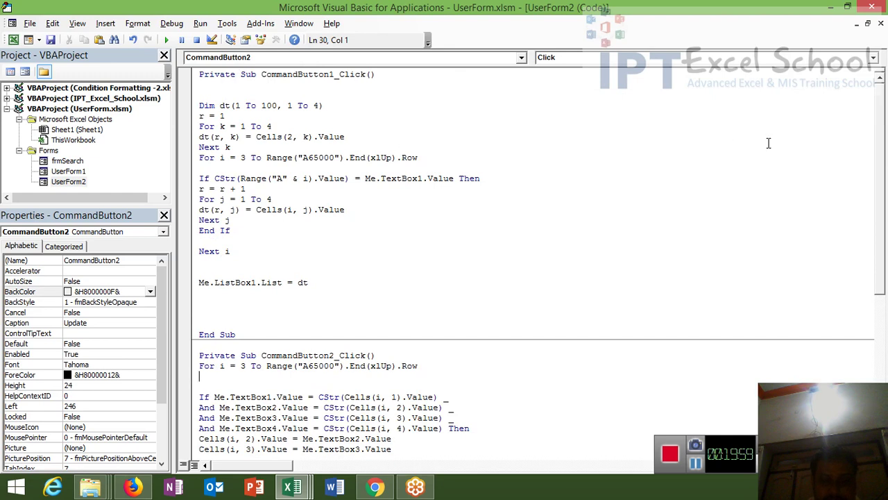
scroll(887, 217, "down", 2)
left_click_drag(887, 217, 886, 347)
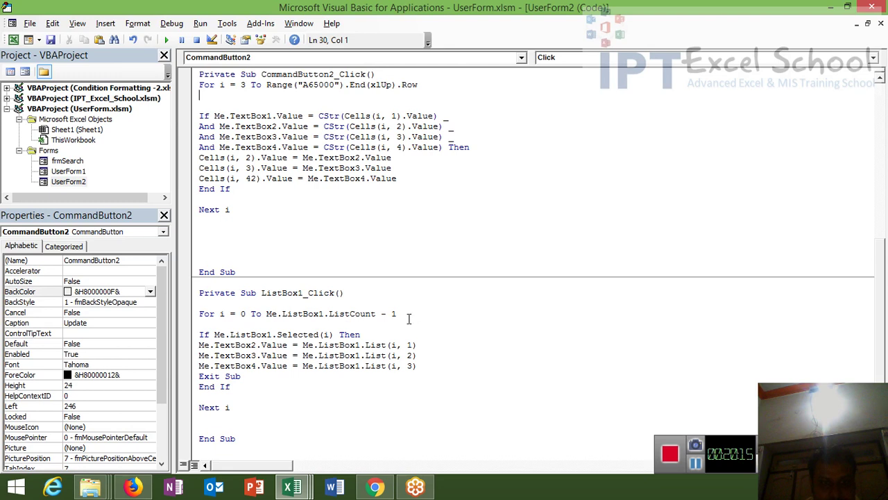
Copy the ListBox1 ListCount For line below For i and rename its counter to k.
left_click_drag(408, 313, 200, 316)
key("ctrl+c")
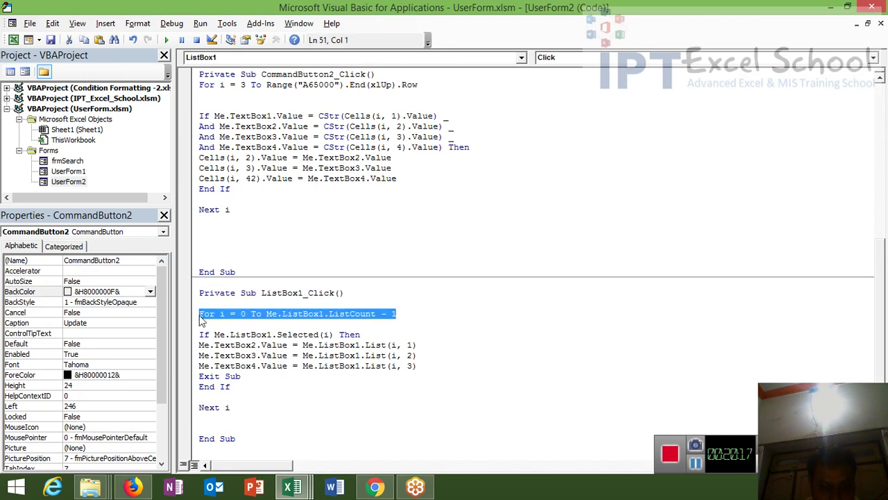
left_click(222, 104)
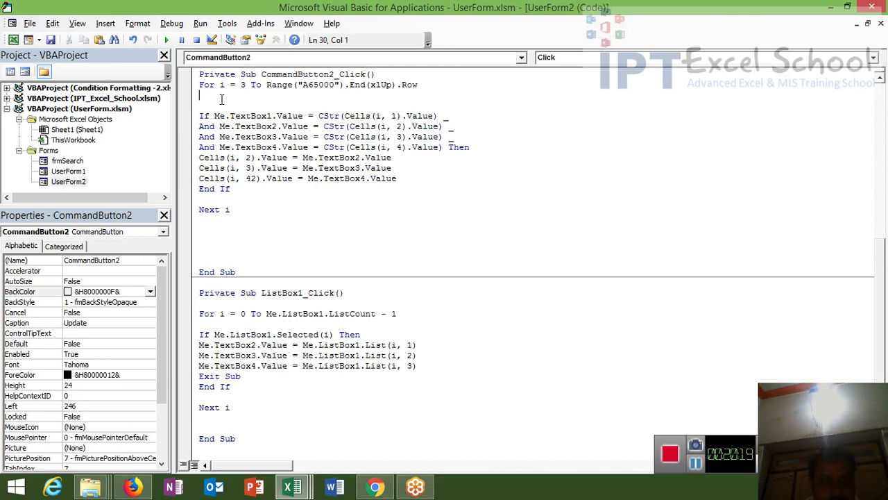
key("ctrl+v")
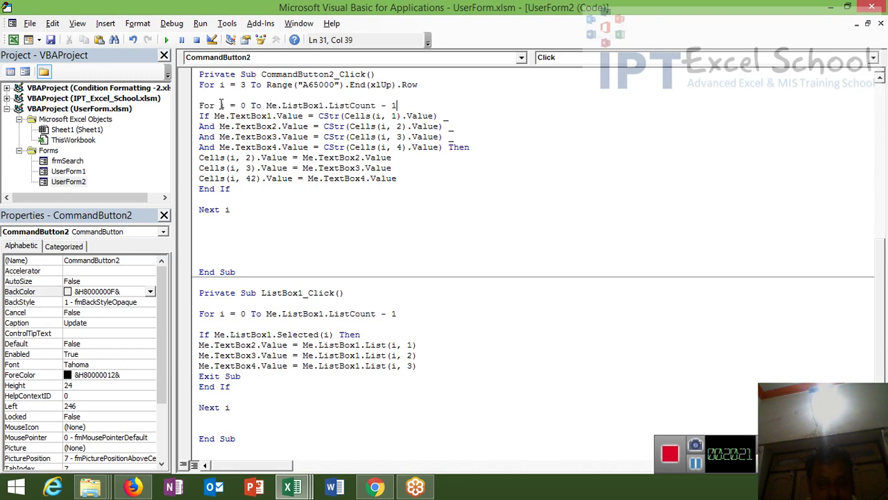
double_click(222, 106)
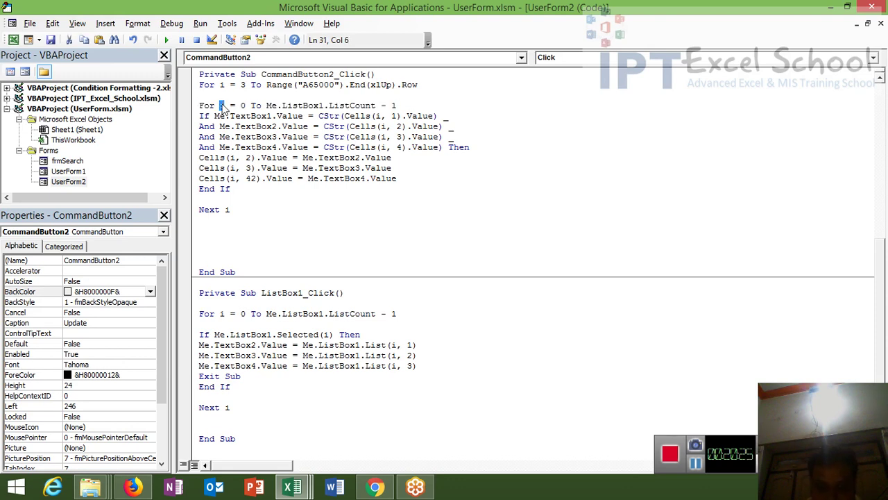
type("k")
left_click(404, 105)
key("Return")
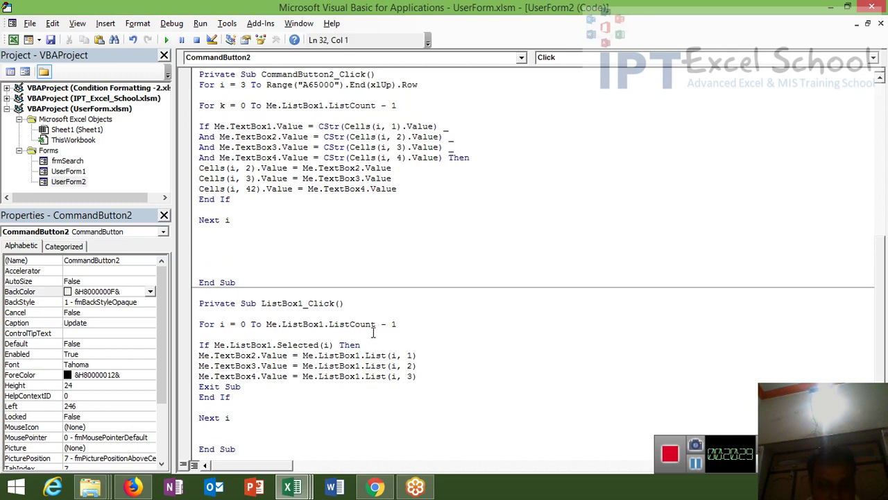
left_click_drag(361, 345, 195, 341)
key("ctrl+c")
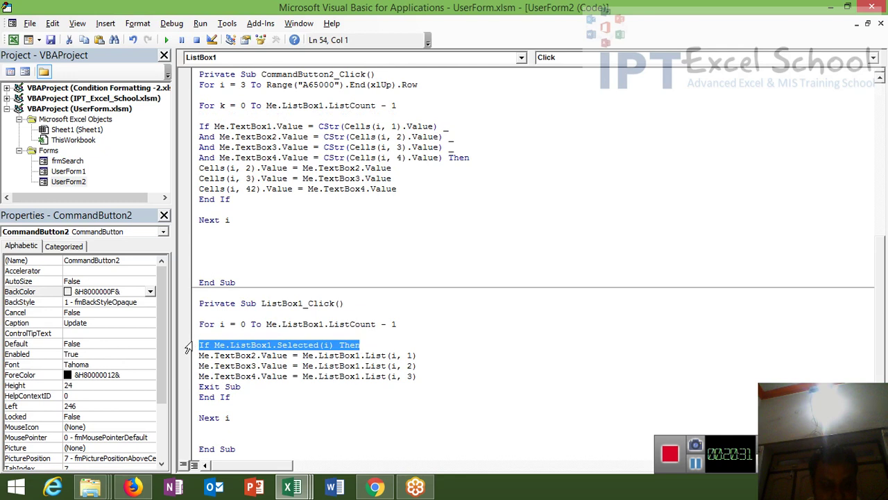
Paste If Me.ListBox1.Selected(i) Then inside the k loop with a blank line above it.
left_click(244, 115)
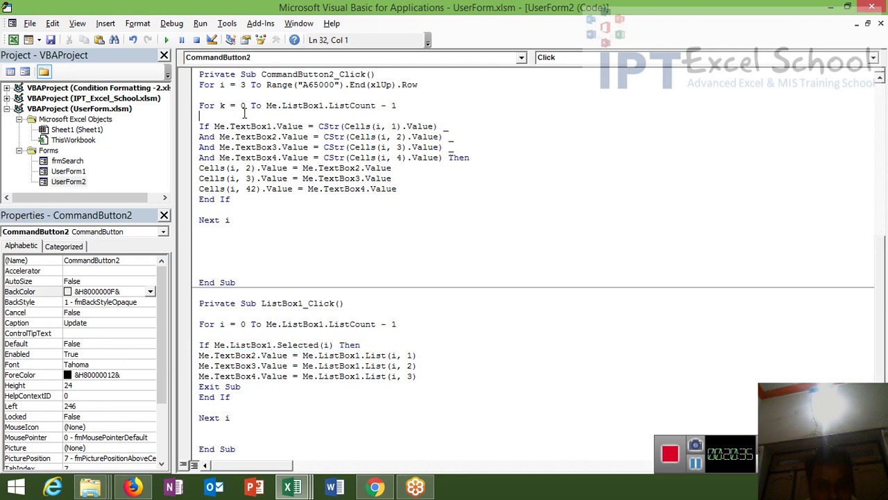
key("ctrl+v")
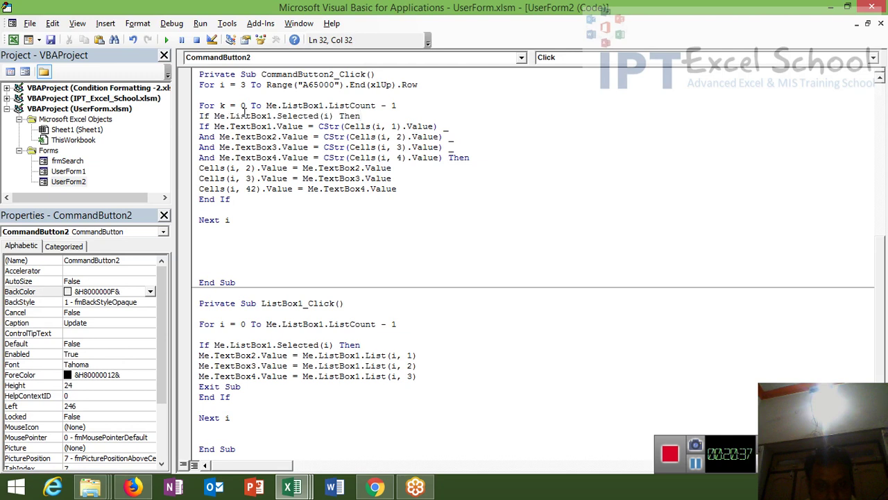
key("Return")
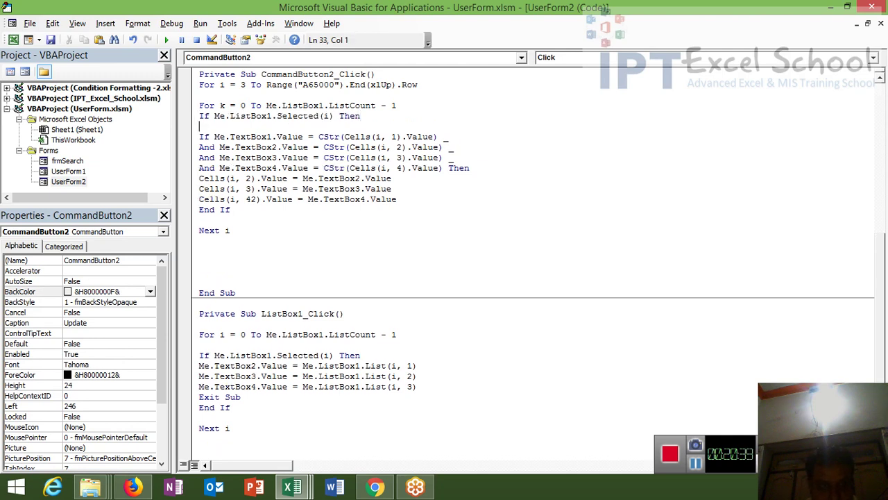
left_click(199, 115)
key("Return")
key("Return")
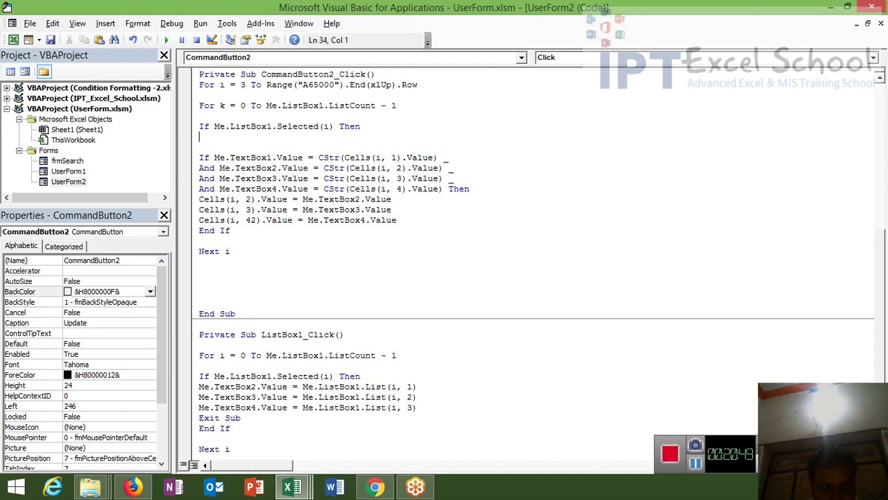
Write a = Me.ListBox1.List(k, 0) using IntelliSense completion.
type("a")
type("=")
type("me.le")
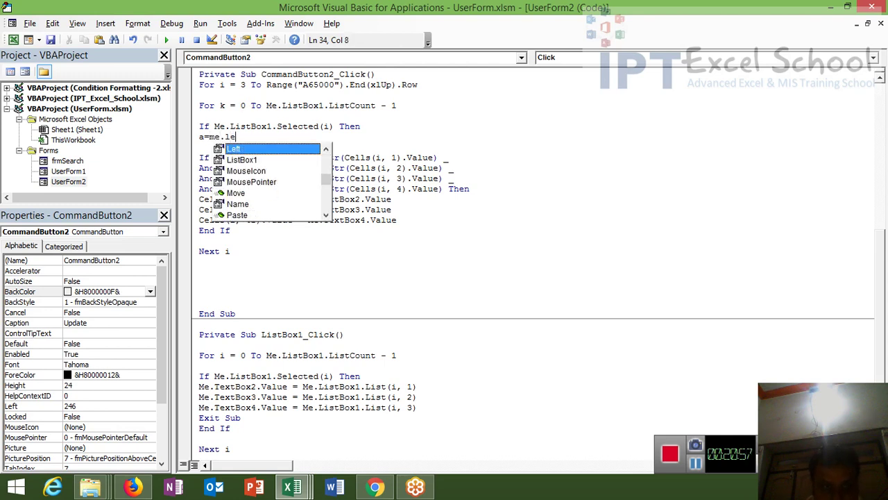
key("Down")
key("Tab")
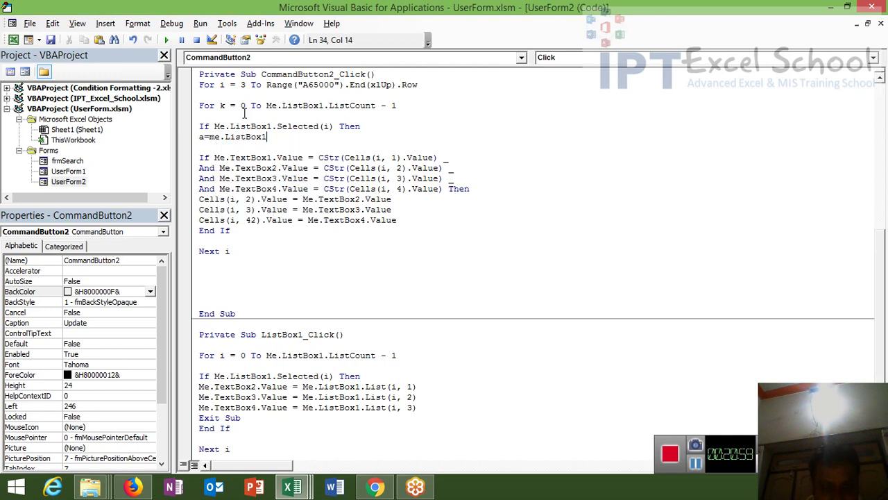
type(".li")
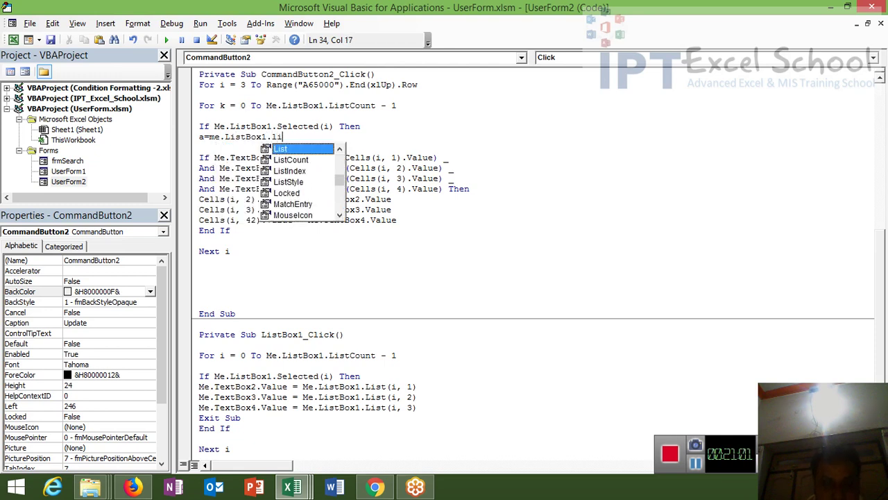
key("Tab")
type("(")
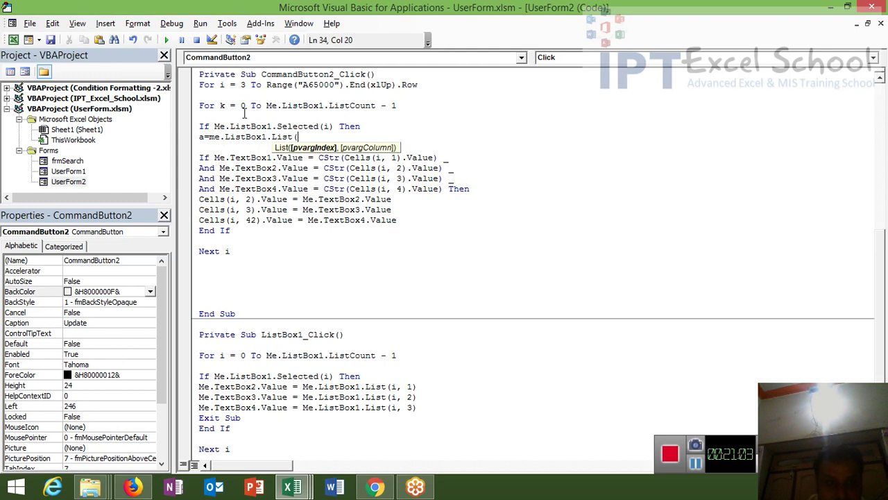
type("k")
type(", 0)")
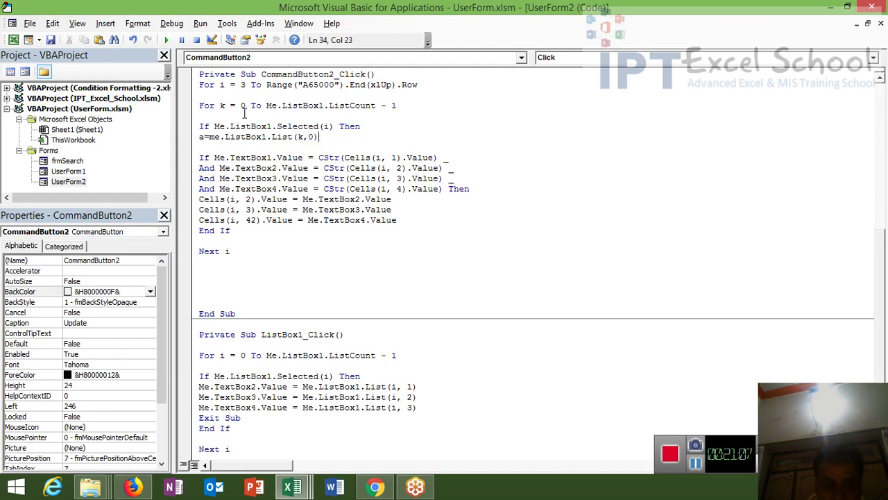
key("Return")
Duplicate the a line as b = Me.ListBox1.List(k, 1).
type("b")
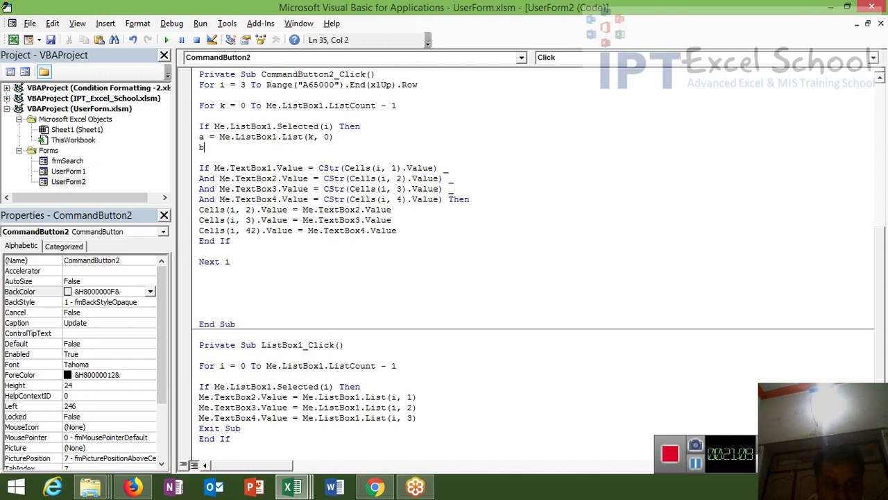
key("BackSpace")
key("shift+Down")
key("ctrl+c")
key("Right")
key("ctrl+v")
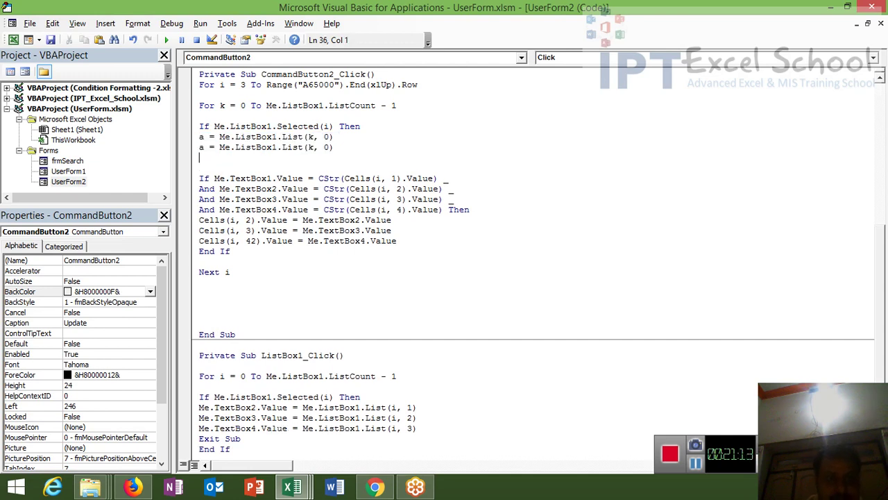
double_click(325, 148)
type("1")
double_click(202, 147)
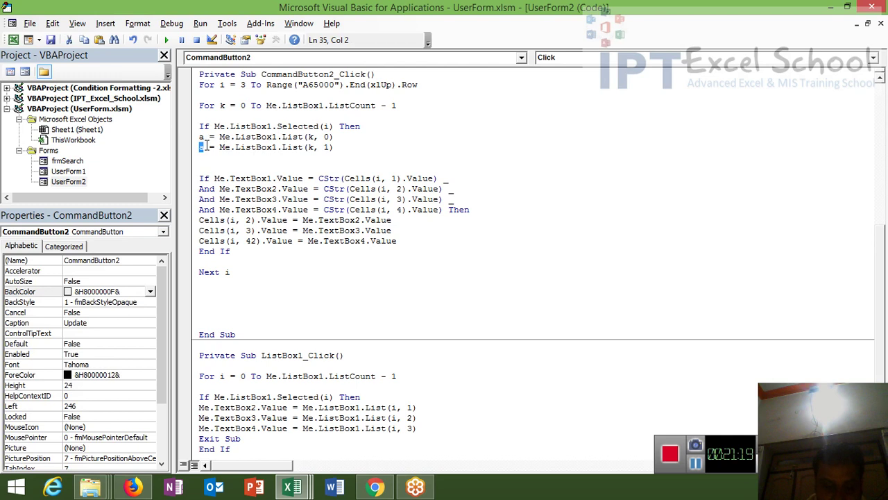
type("b")
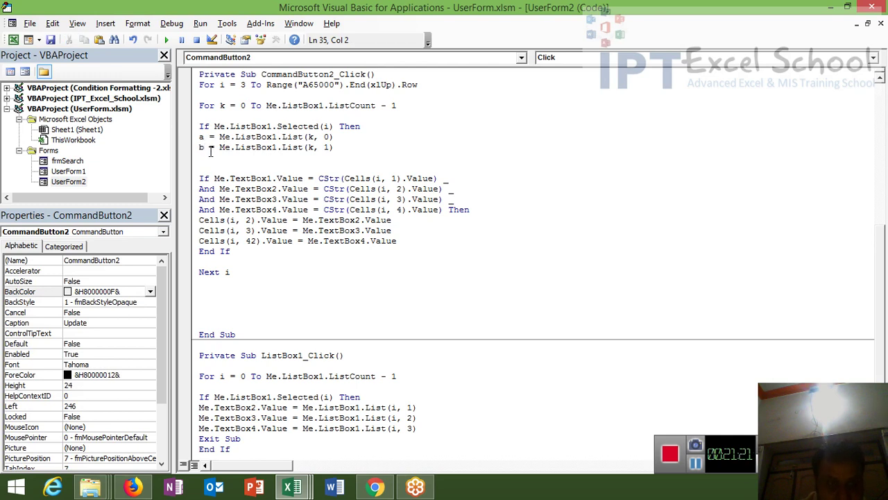
Add two more copies of the line with column indexes 2 and 3.
left_click(209, 149)
type("c=")
type("=")
key("BackSpace")
key("ctrl+v")
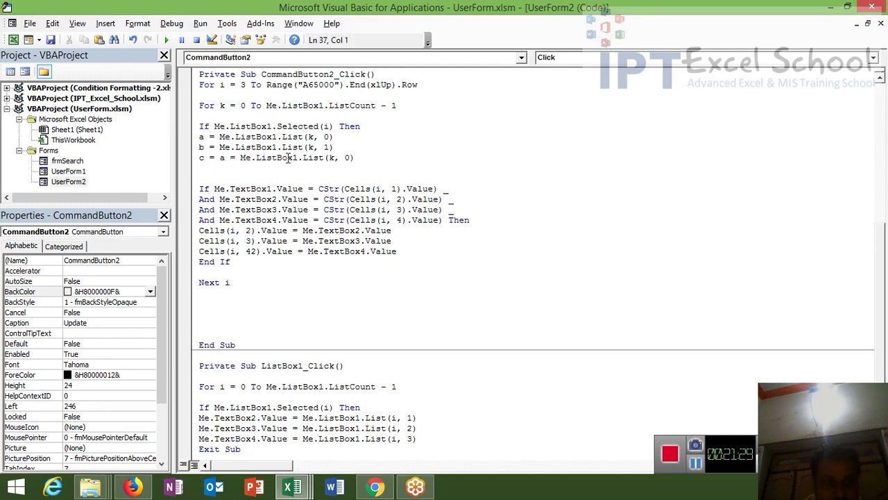
mouse_move(226, 159)
left_mouse_down()
mouse_move(175, 155)
mouse_move(336, 166)
left_mouse_up()
key("BackSpace")
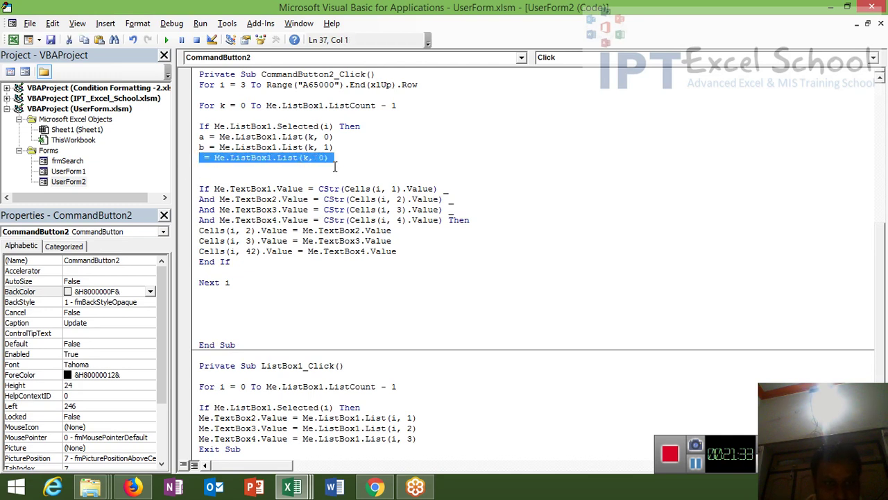
key("ctrl+v")
key("ctrl+v")
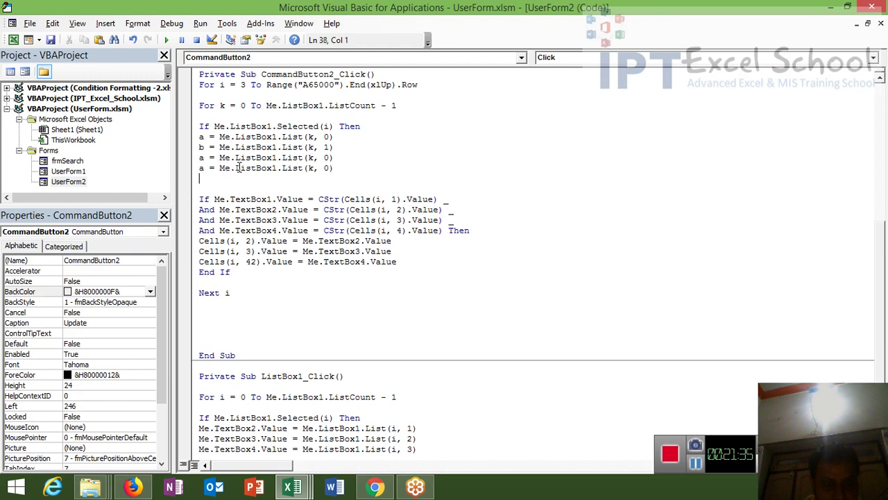
double_click(326, 158)
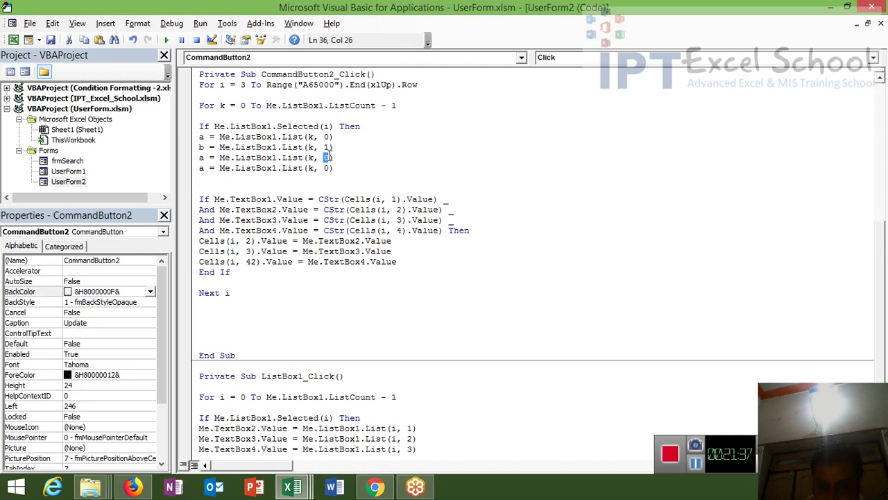
type("2")
double_click(326, 168)
type("3")
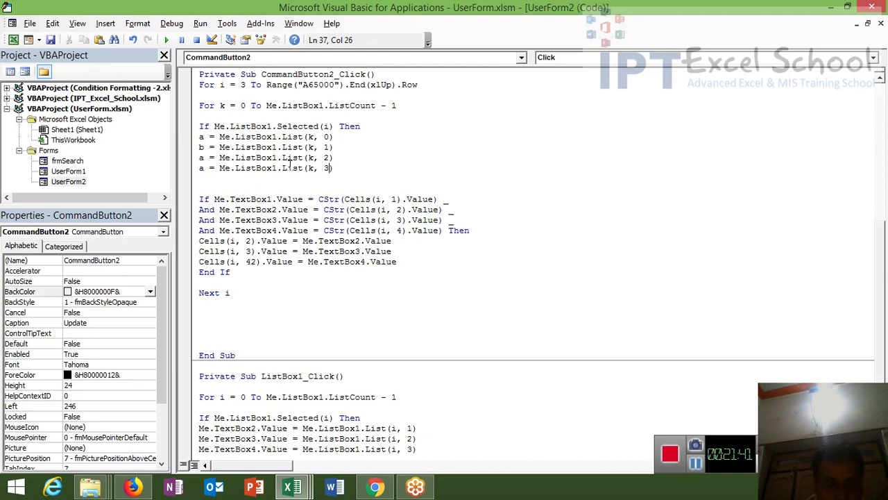
Rename the variables on those two copies to c and d.
left_click(209, 158)
double_click(203, 158)
type("c")
double_click(202, 168)
type("d")
Close the block with End If and Next k, then select the whole k loop.
left_click(209, 185)
type("end if")
key("Return")
key("Return")
type("next ")
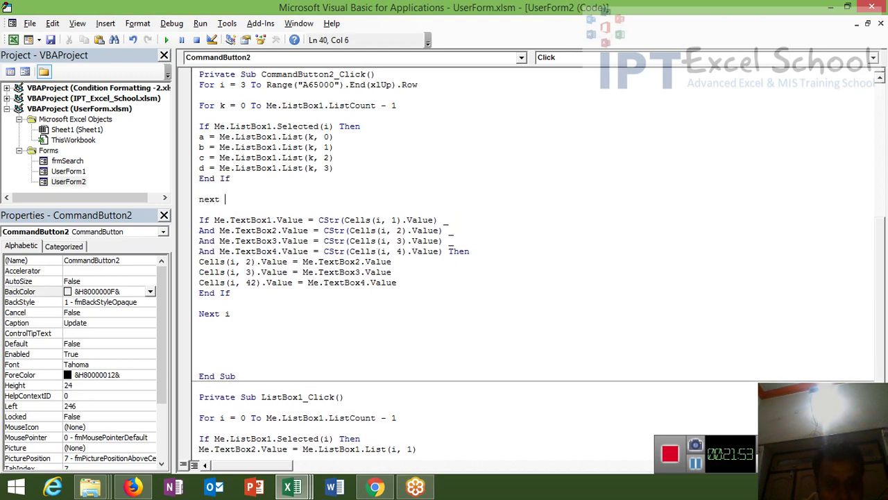
type("i")
left_click(240, 220)
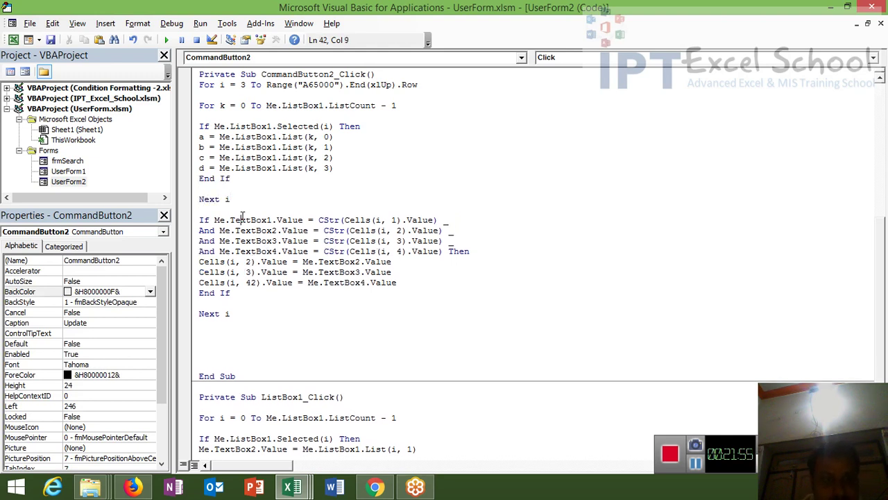
left_click_drag(235, 200, 208, 180)
left_click(229, 199)
double_click(229, 199)
type("k")
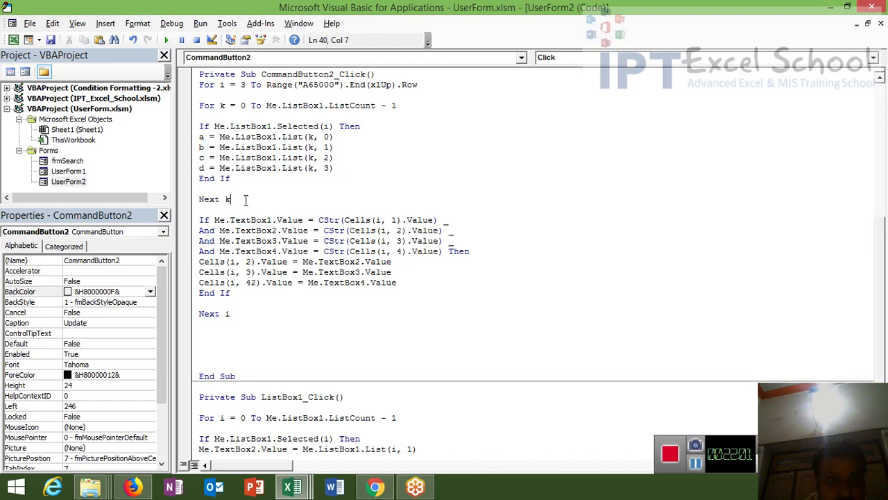
left_click_drag(245, 200, 196, 114)
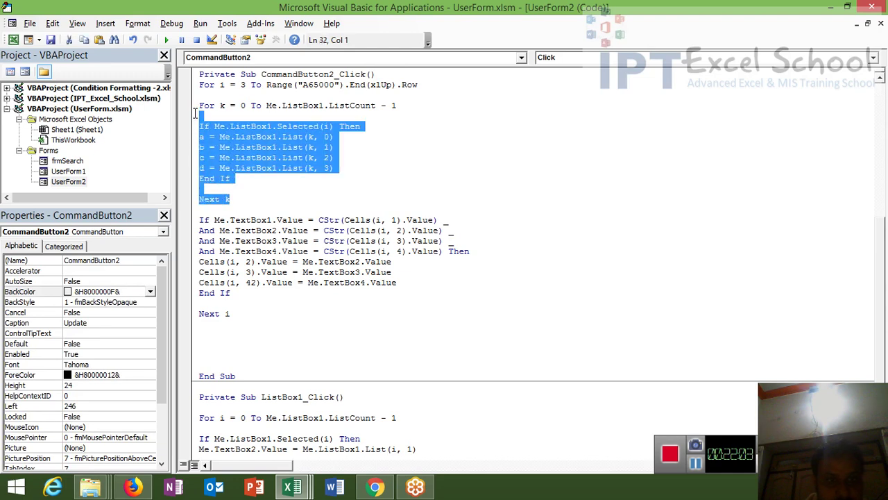
Move the For k loop block up above the For i loop.
key("shift+Up")
key("Delete")
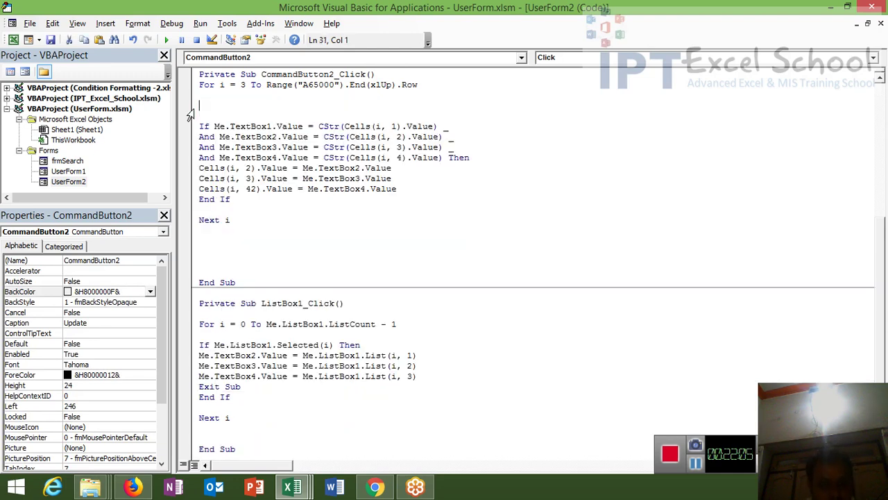
left_click(200, 85)
key("Return")
key("Return")
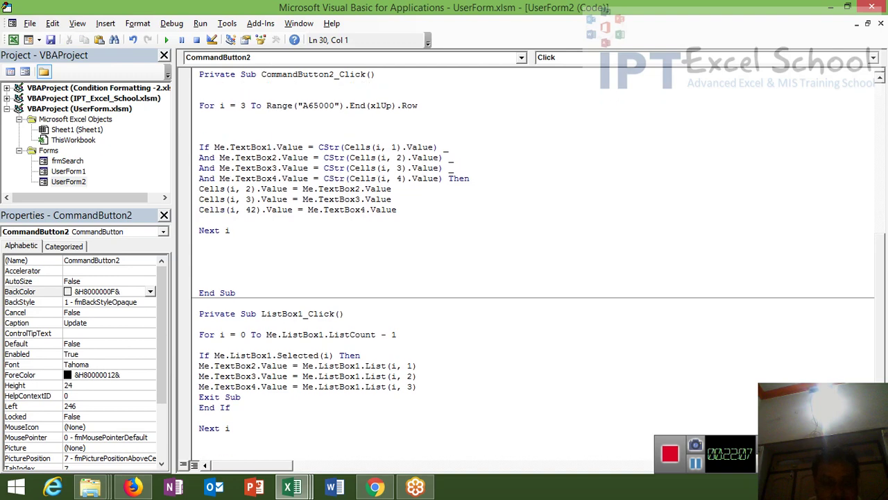
key("ctrl+z")
key("ctrl+z")
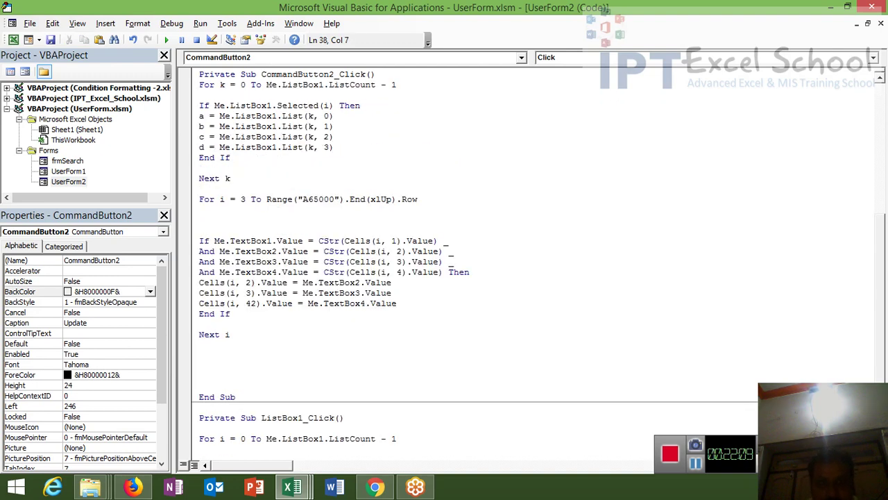
Replace Me.TextBox1–4.Value in the If comparison with a, b, c and d.
left_click(310, 199)
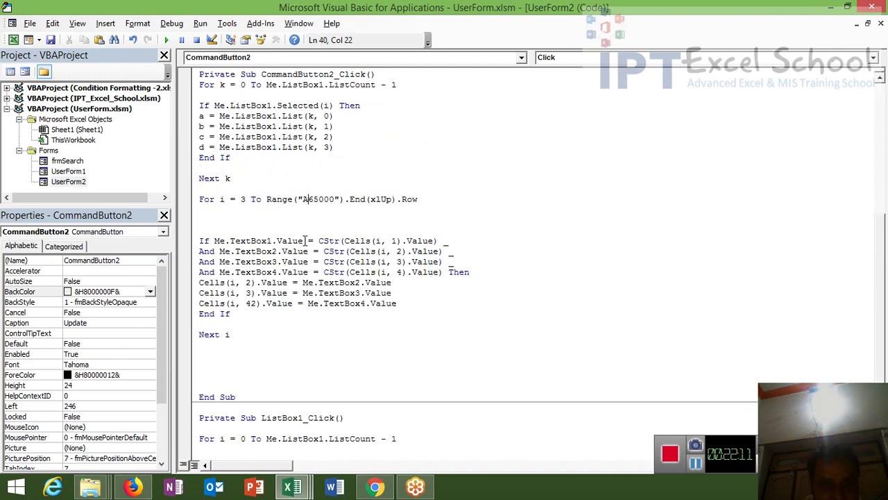
left_click_drag(303, 241, 214, 241)
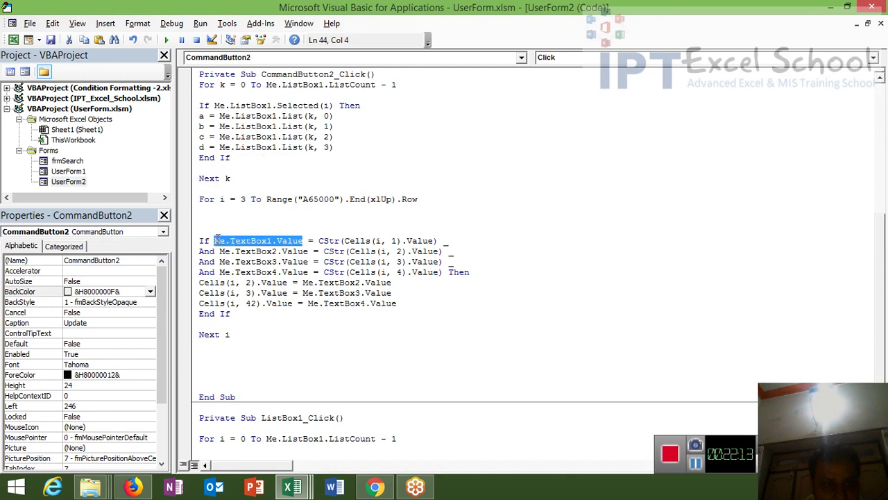
type("a")
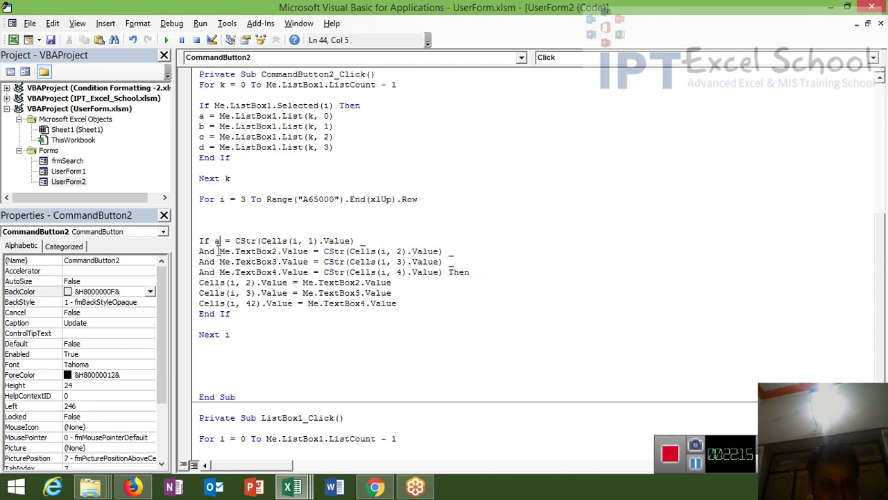
left_click_drag(219, 252, 308, 251)
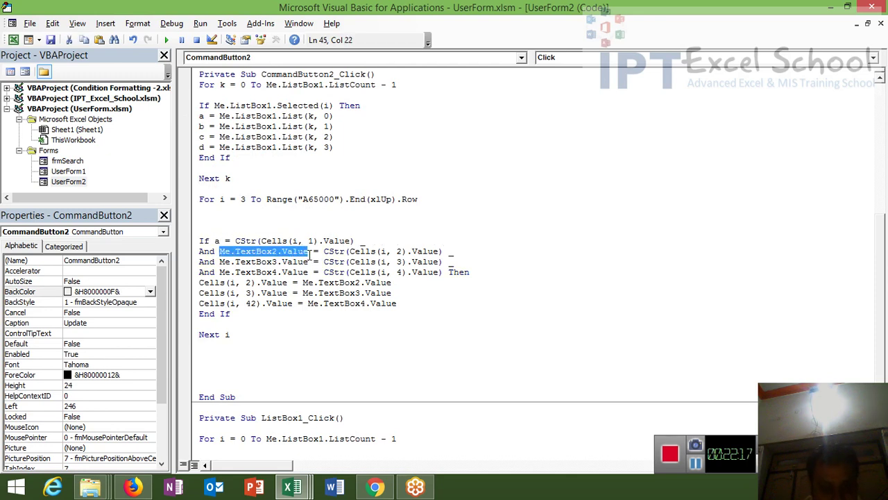
type("b")
left_click_drag(220, 261, 309, 261)
type("c")
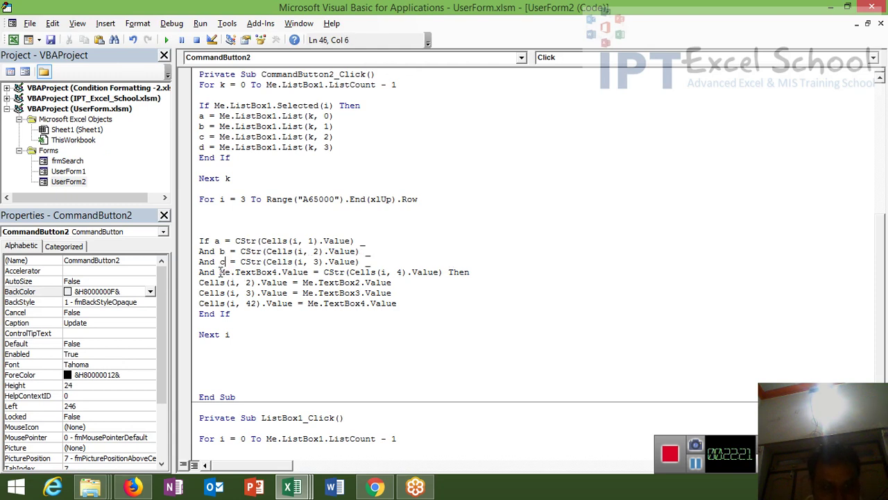
left_click_drag(219, 272, 310, 272)
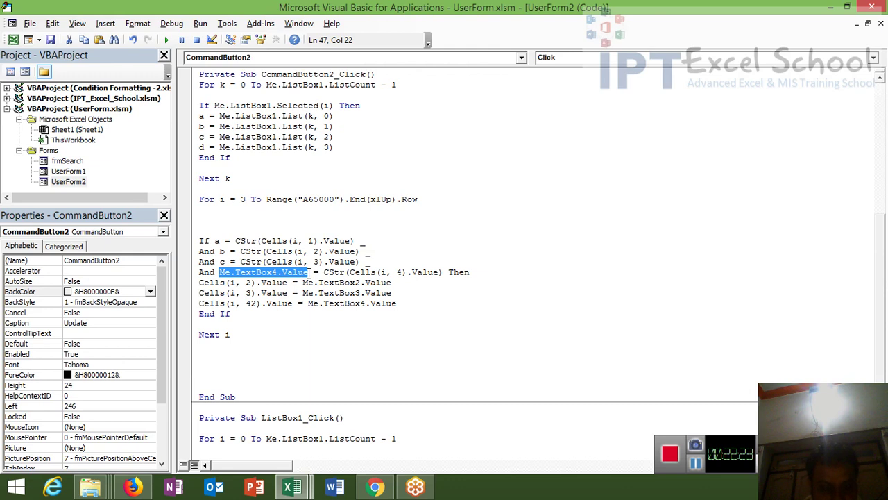
type("d")
left_click(297, 283)
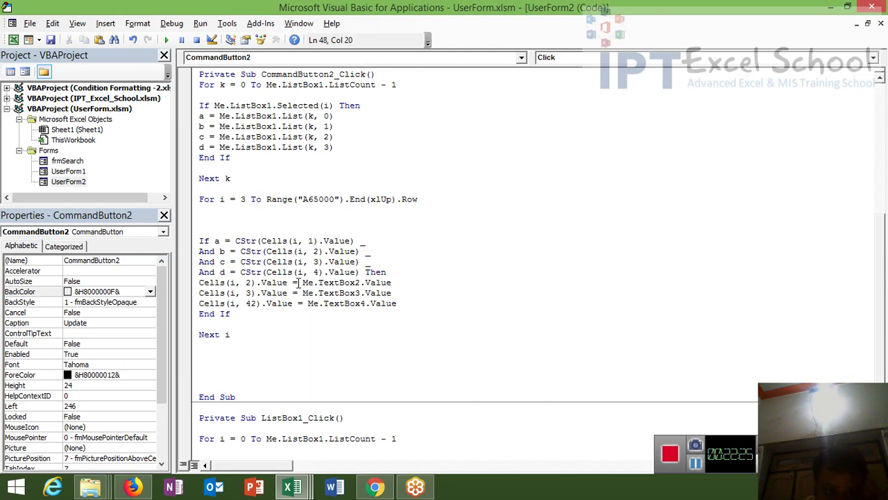
left_click(302, 230)
left_click(289, 167)
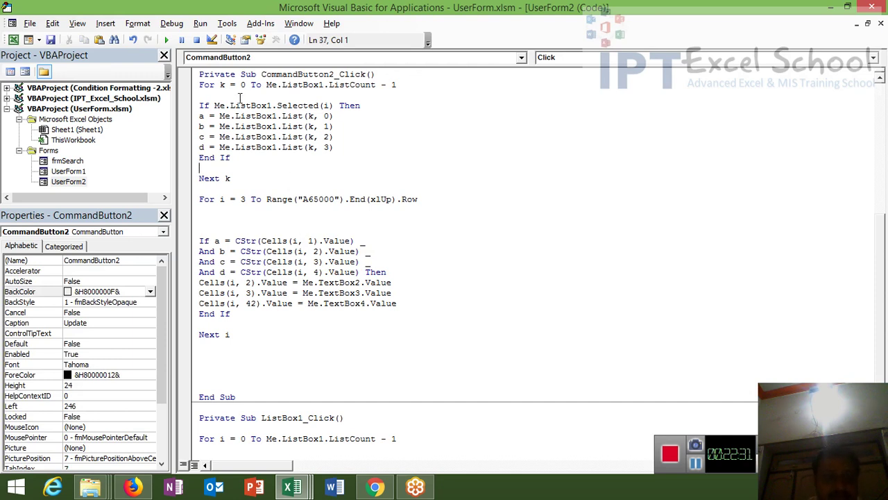
Run UserForm2, list INV Ref 10001 records and edit the first row's receivable to 50500.
left_click(226, 186)
left_click(168, 40)
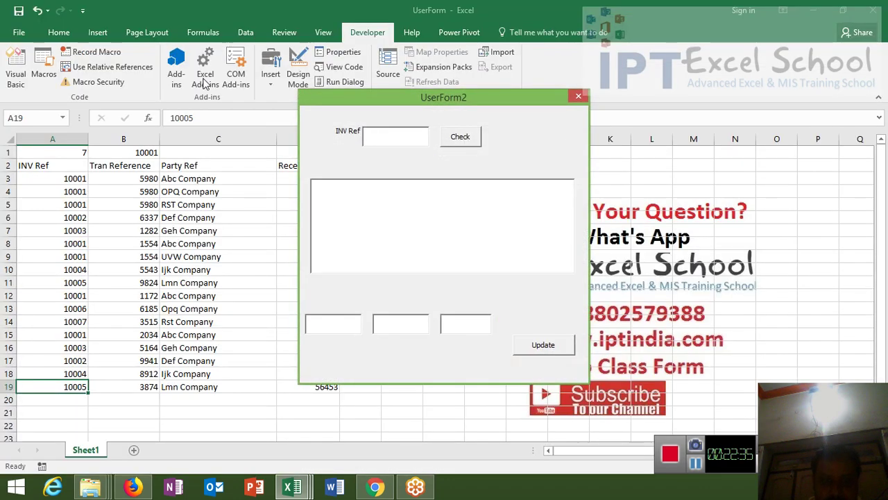
type("100")
type("01")
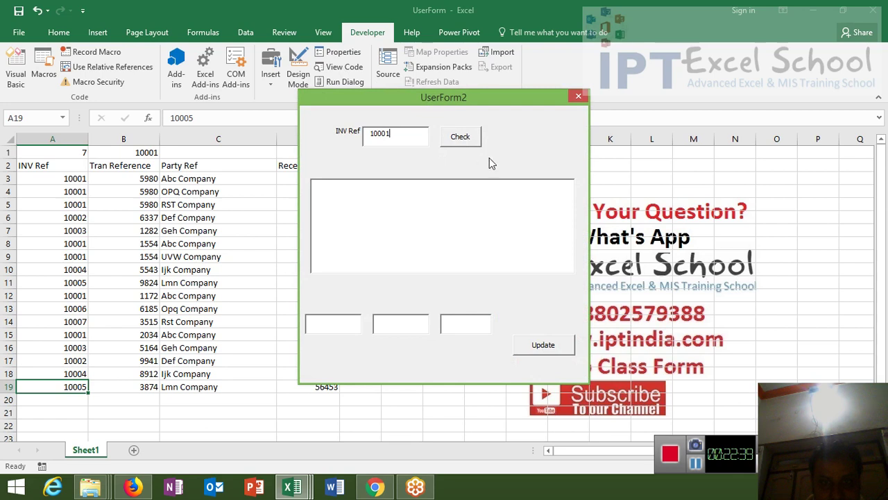
left_click(466, 137)
left_click(423, 192)
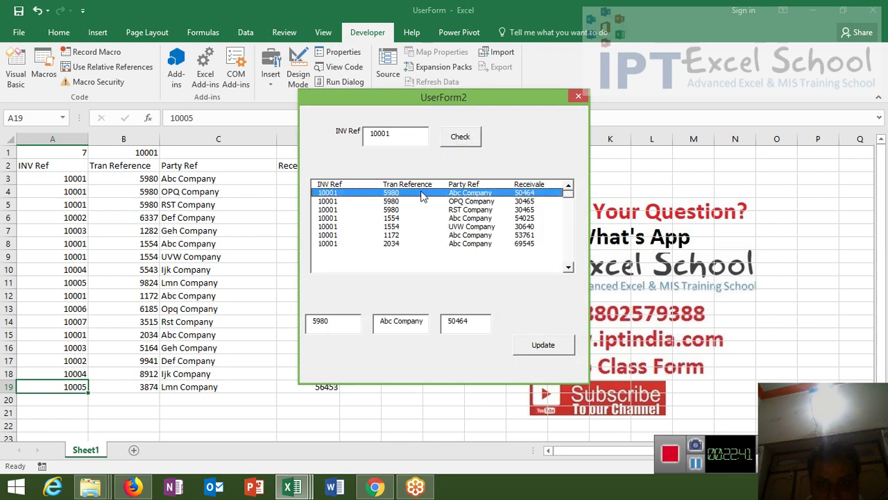
left_click(476, 321)
key("BackSpace")
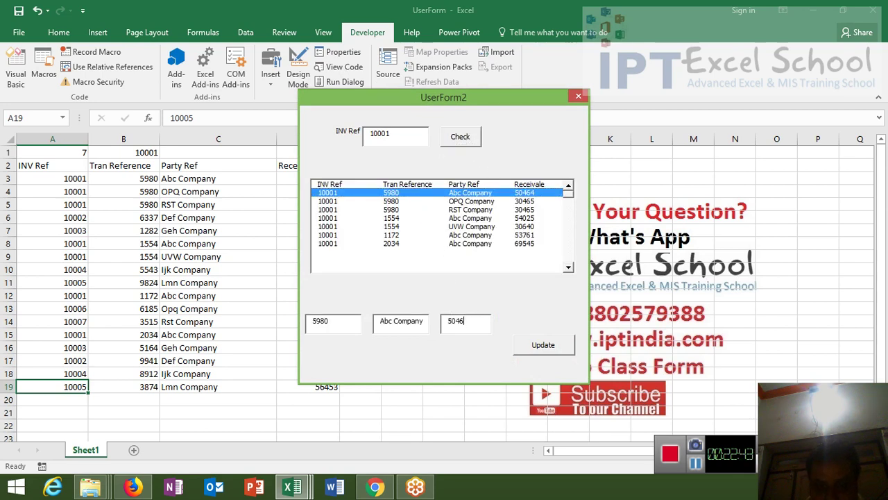
key("BackSpace")
key("BackSpace")
type("500")
Move the form aside and click Update repeatedly; the sheet stays unchanged.
left_click_drag(419, 104, 540, 104)
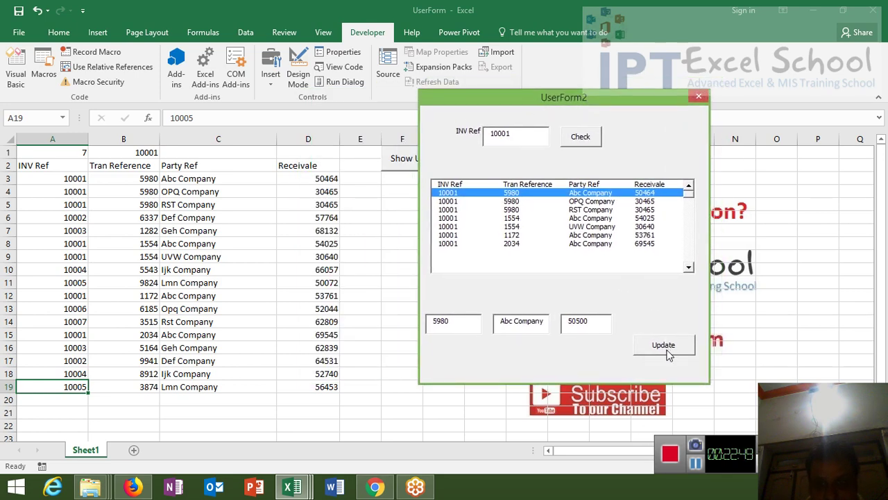
left_click(668, 352)
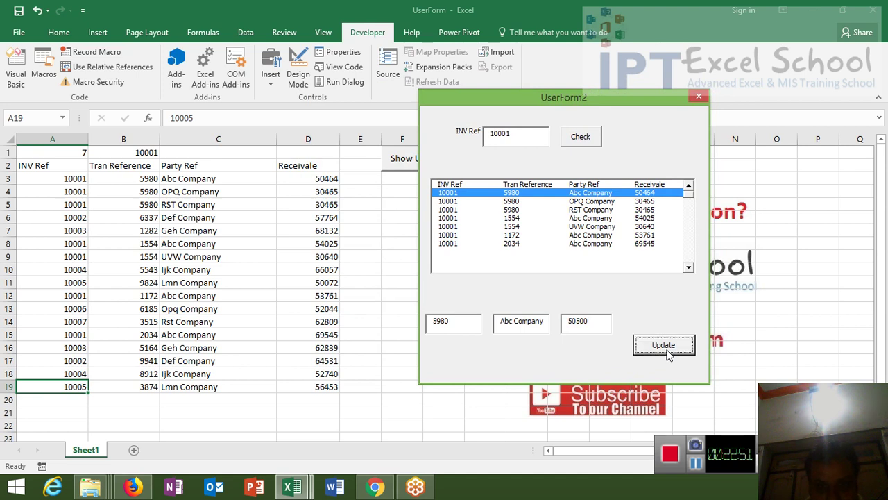
left_click(667, 353)
left_click(667, 353)
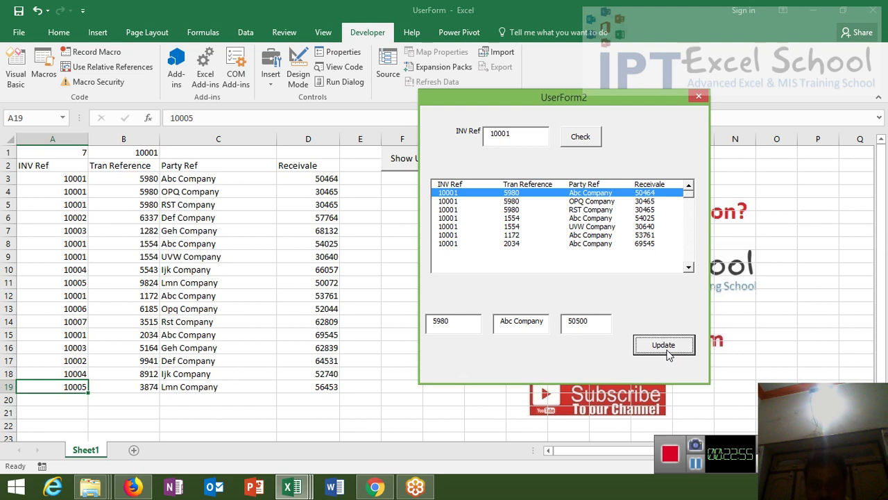
left_click(668, 352)
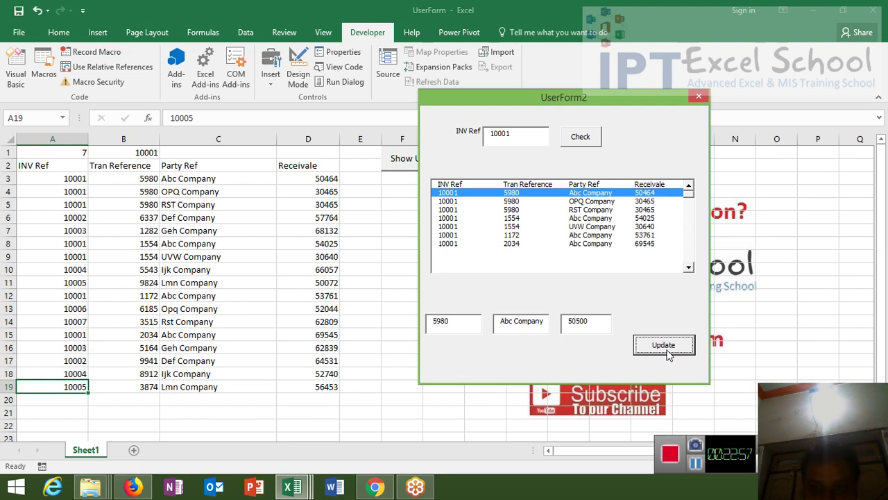
left_click(668, 352)
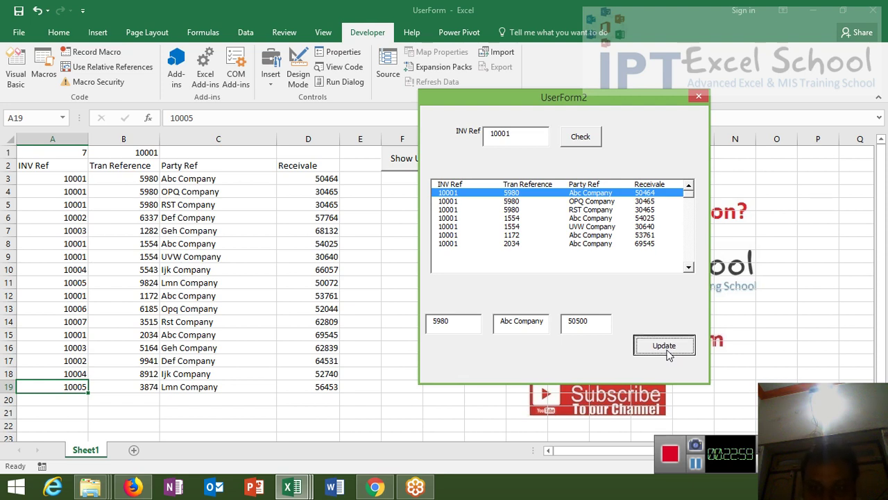
left_click(668, 353)
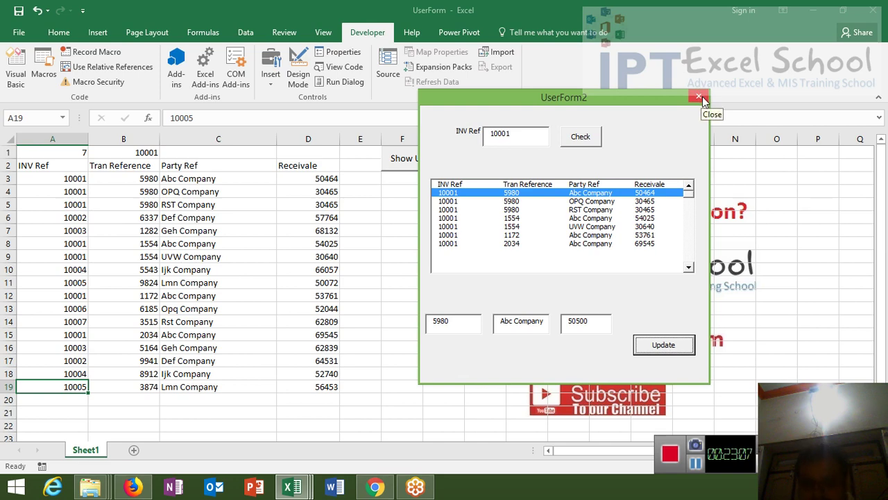
Close the form and change Selected(i) to Selected(k) in CommandButton2_Click.
left_click(703, 99)
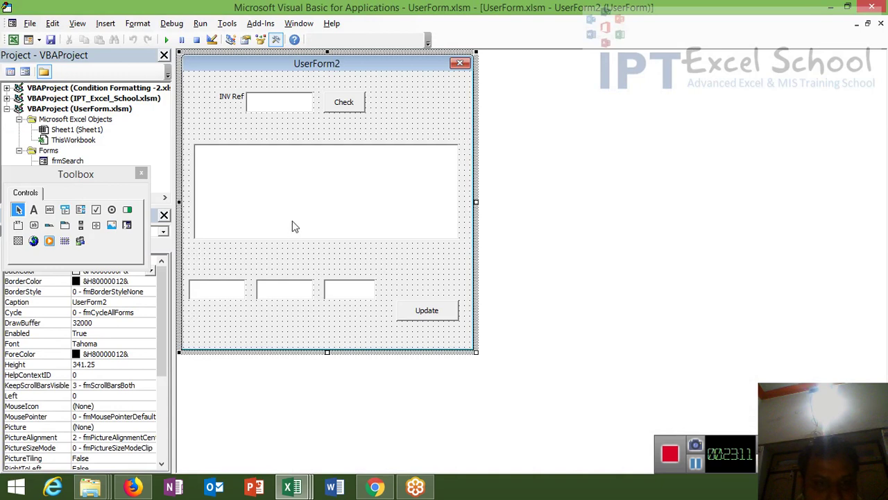
double_click(293, 221)
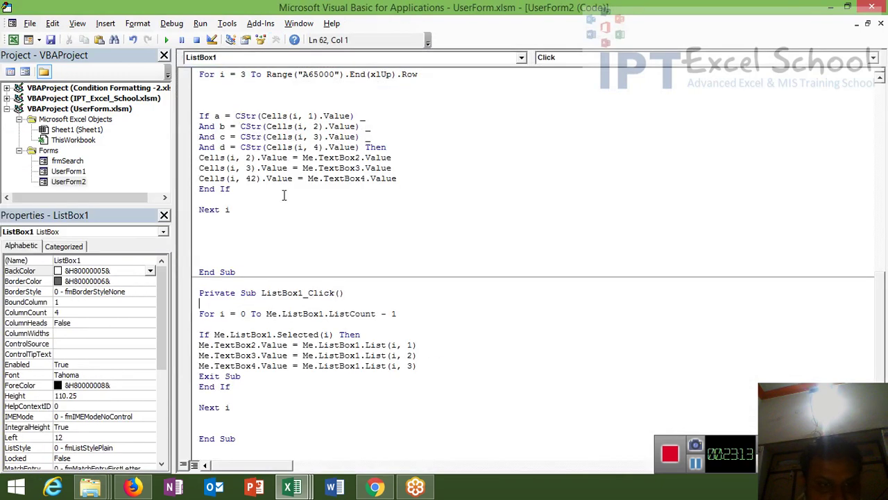
left_click(288, 182)
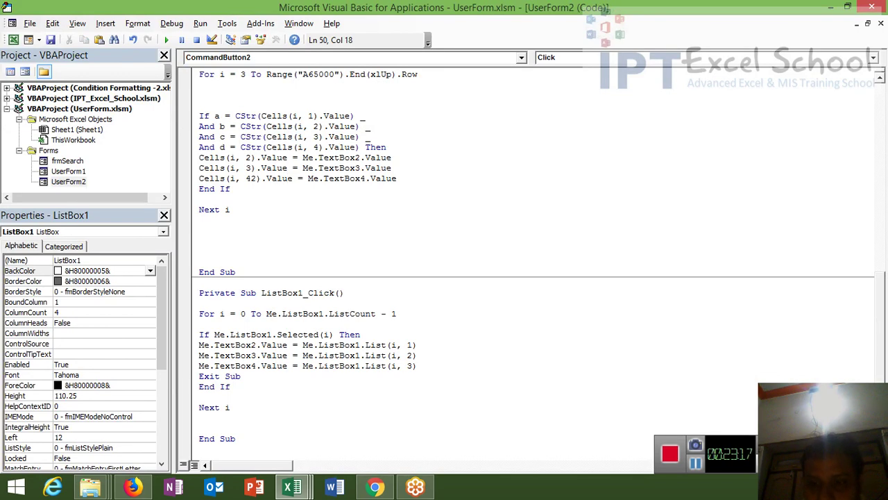
scroll(614, 367, "up", 5)
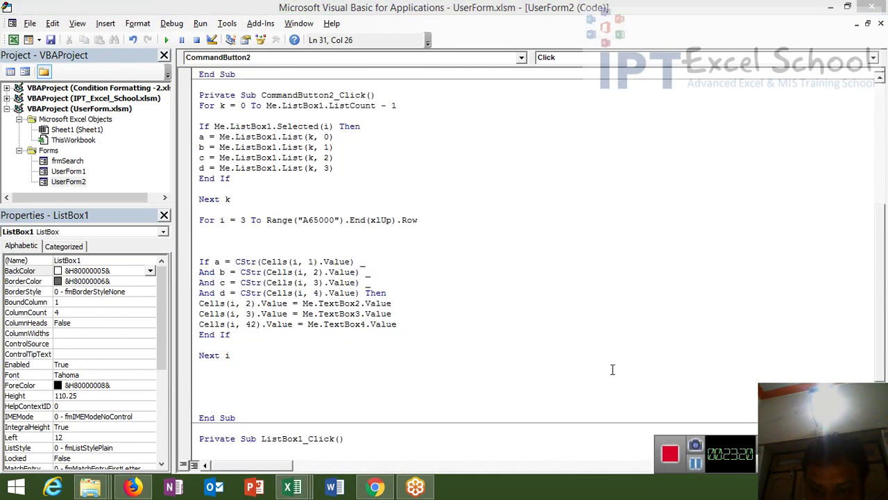
left_click(332, 127)
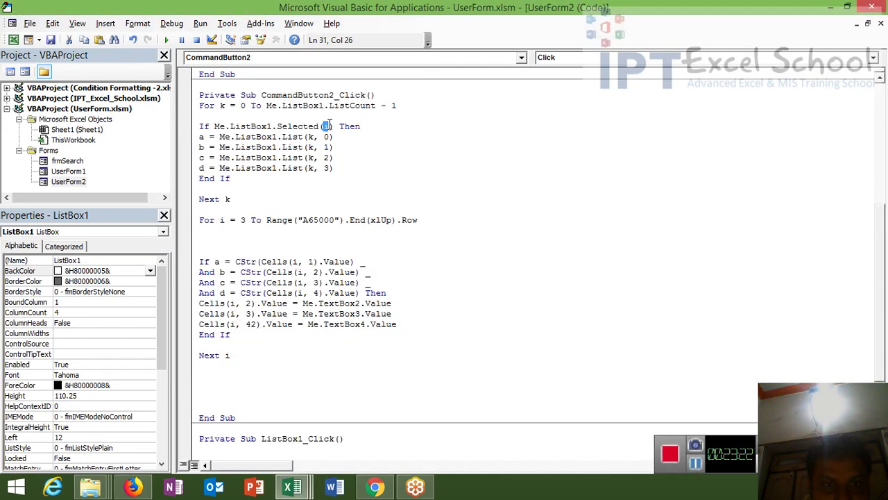
type("k")
left_click(319, 168)
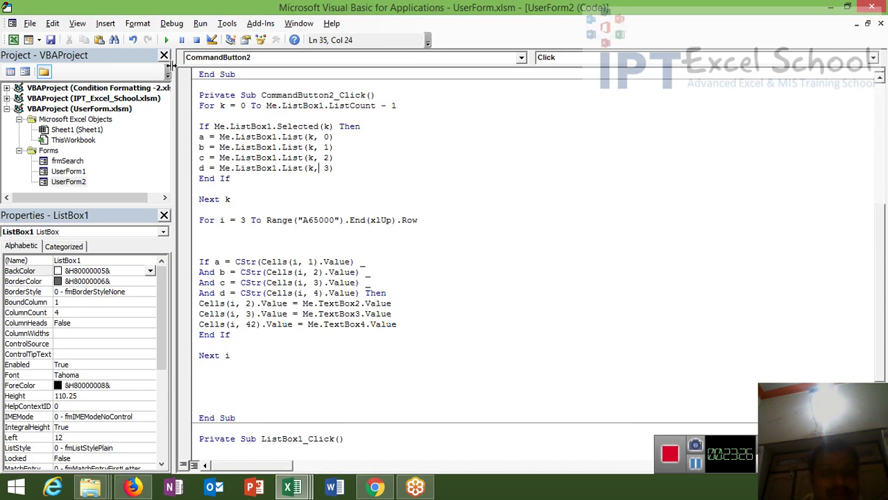
Rerun UserForm2, list INV Ref 10001, load the first record and click Update.
left_click(166, 42)
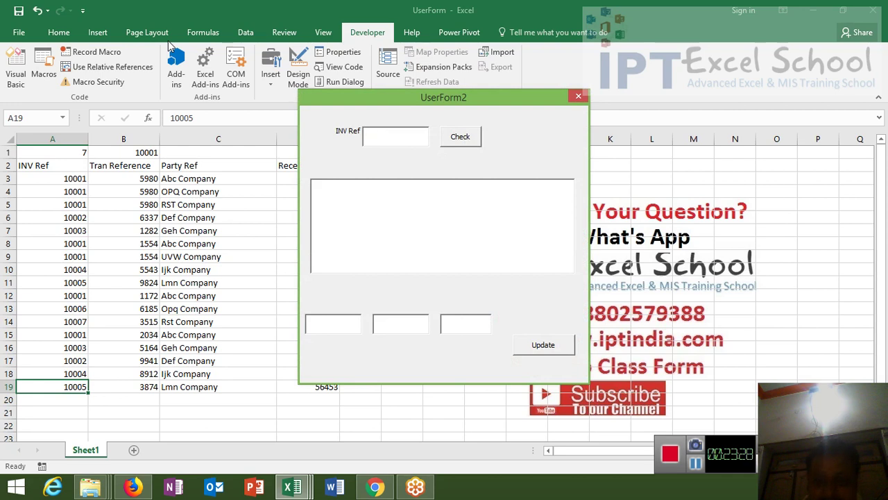
type("10001")
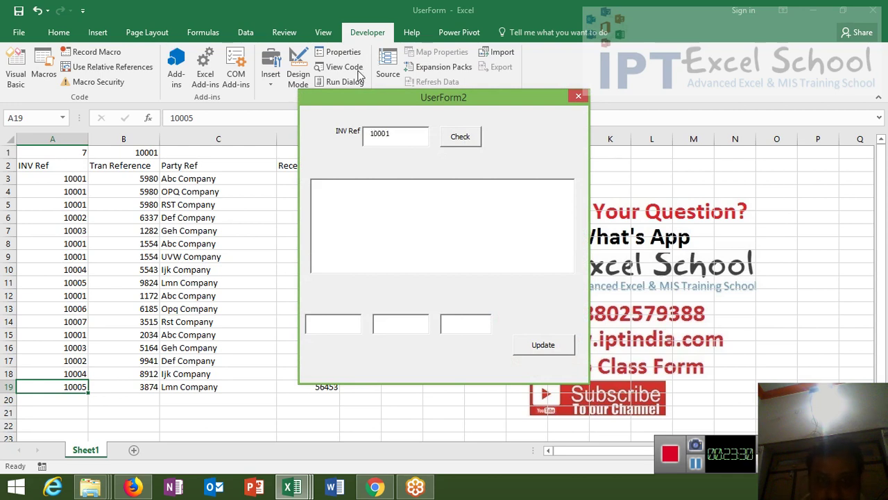
left_click(462, 139)
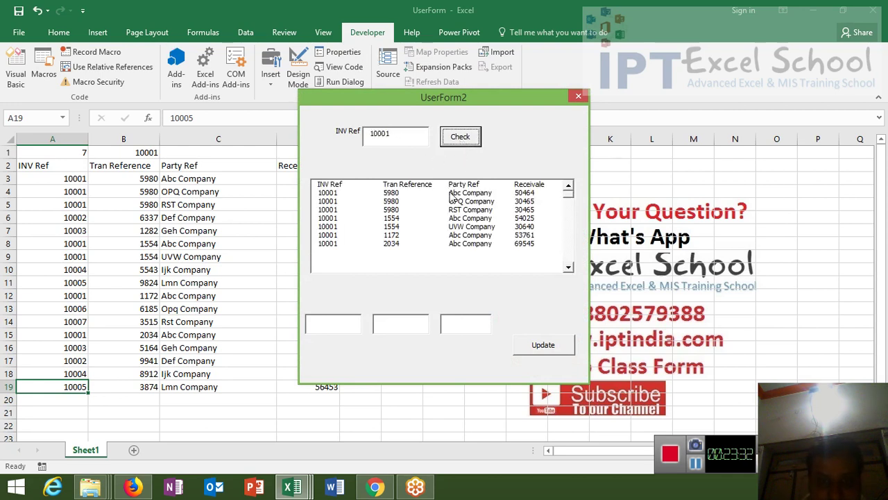
left_click(451, 193)
type("50500")
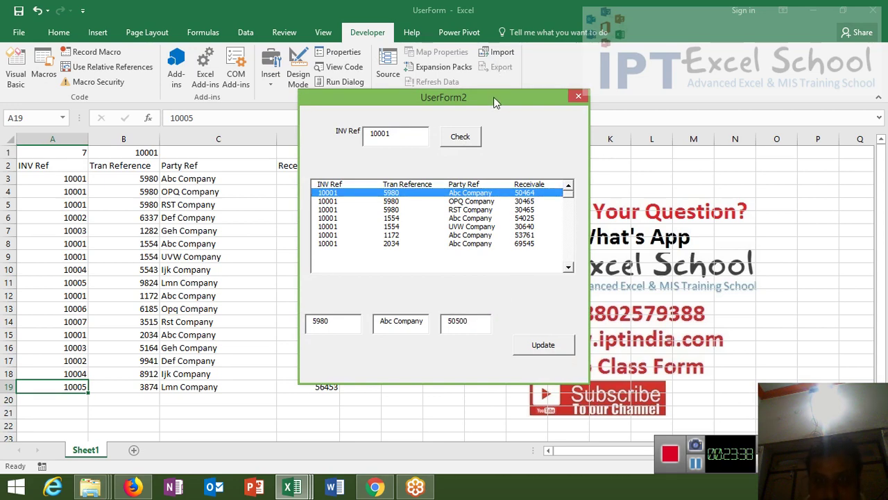
left_click_drag(494, 101, 697, 107)
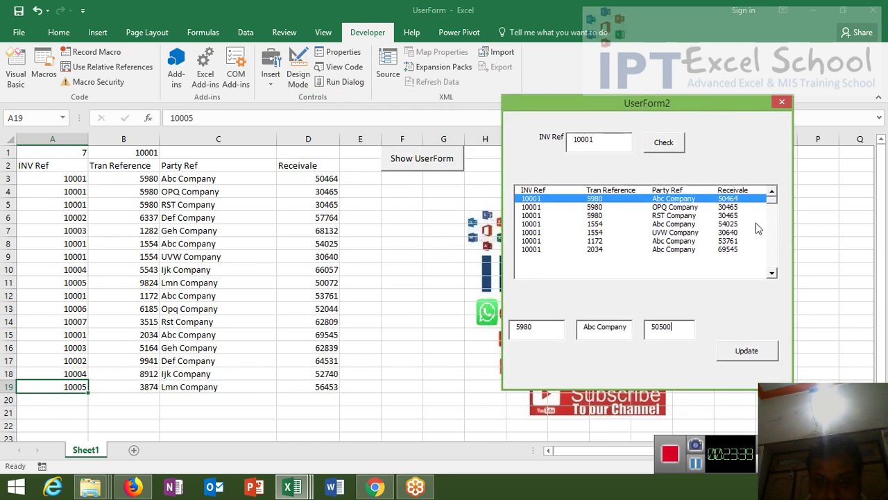
left_click(769, 355)
left_click(769, 354)
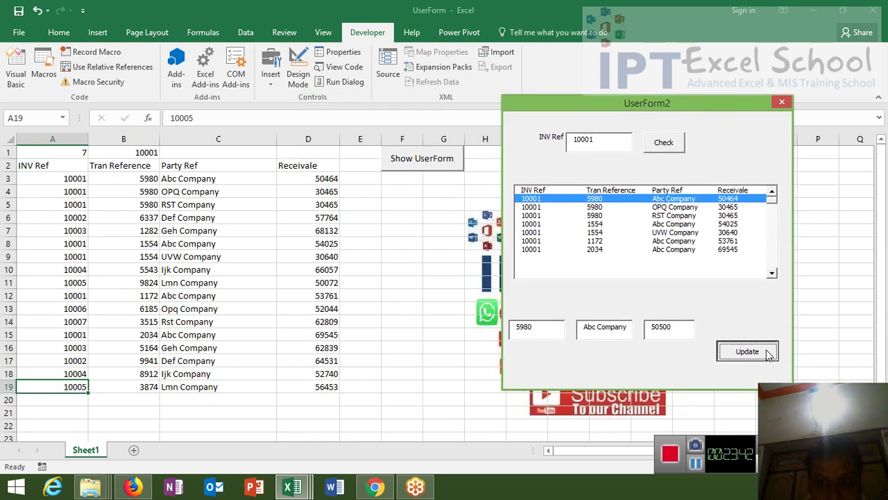
Change Cells(i, 42) to Cells(i, 4) in the Update routine.
key("alt+F11")
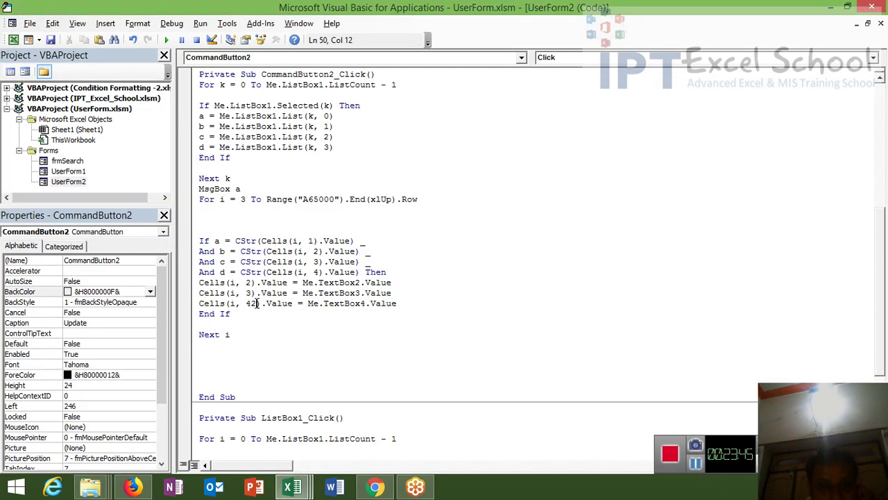
key("BackSpace")
left_click(273, 342)
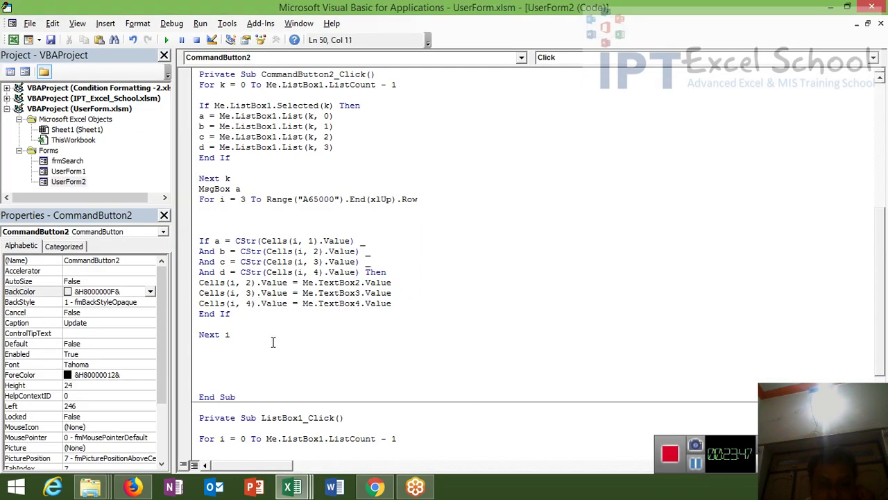
Clear the stray values in AP3:AP4 on the worksheet and return to the VBA editor.
key("alt+F11")
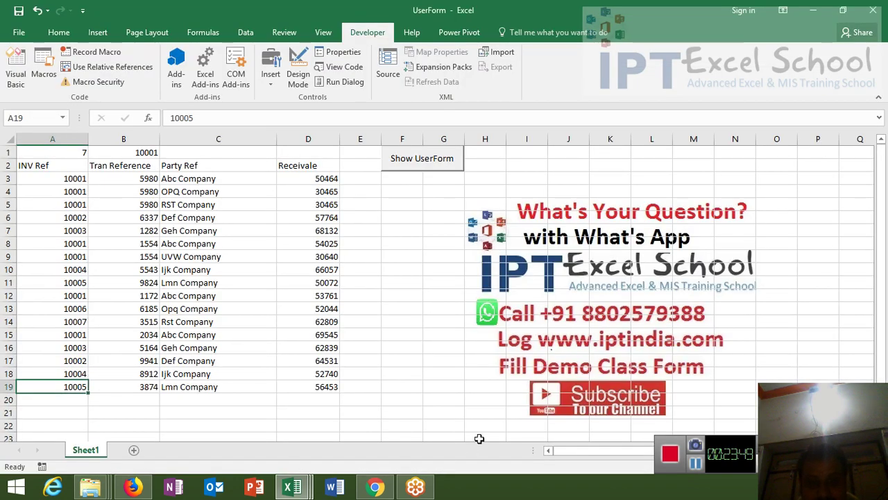
left_click_drag(574, 452, 604, 451)
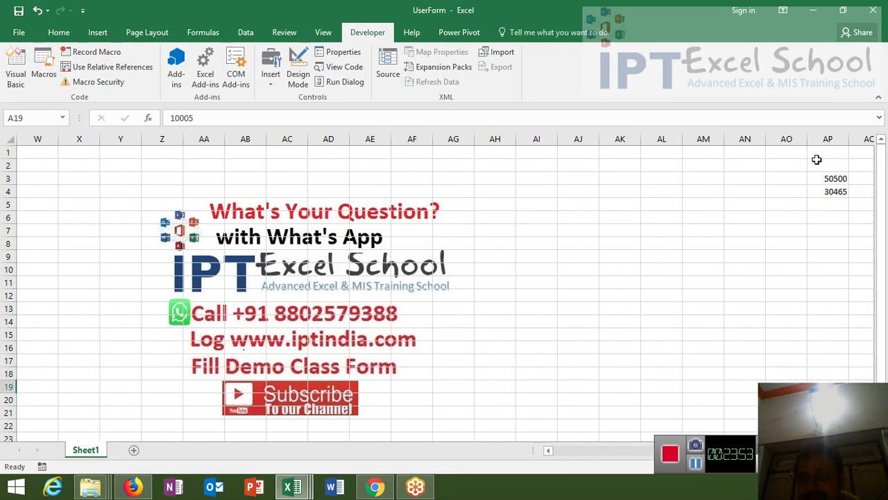
left_click_drag(836, 179, 843, 194)
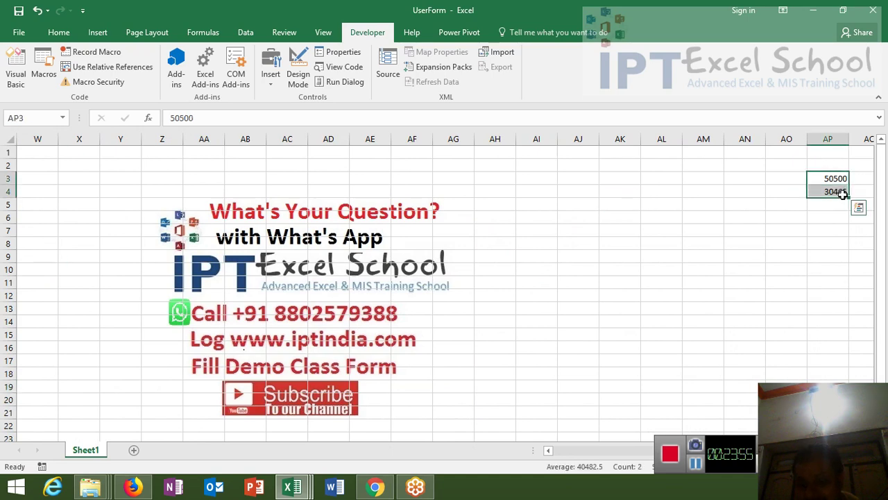
key("Delete")
left_click_drag(587, 450, 539, 455)
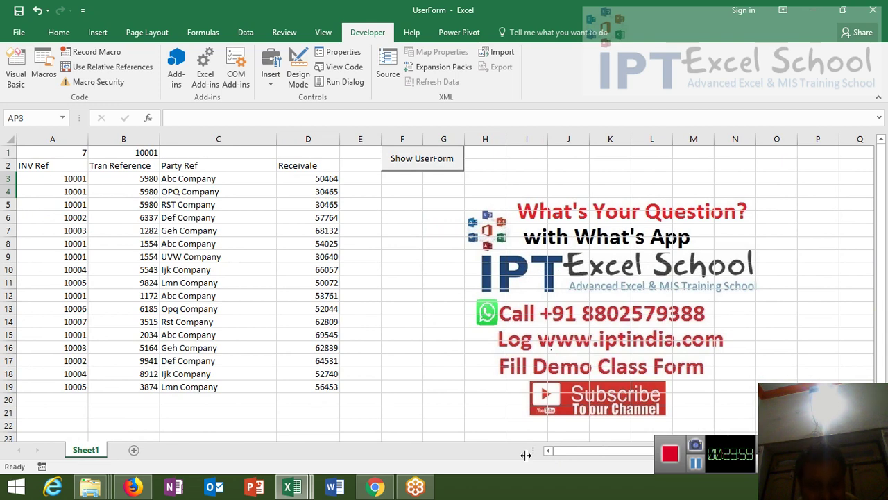
key("alt+Tab")
left_click(327, 127)
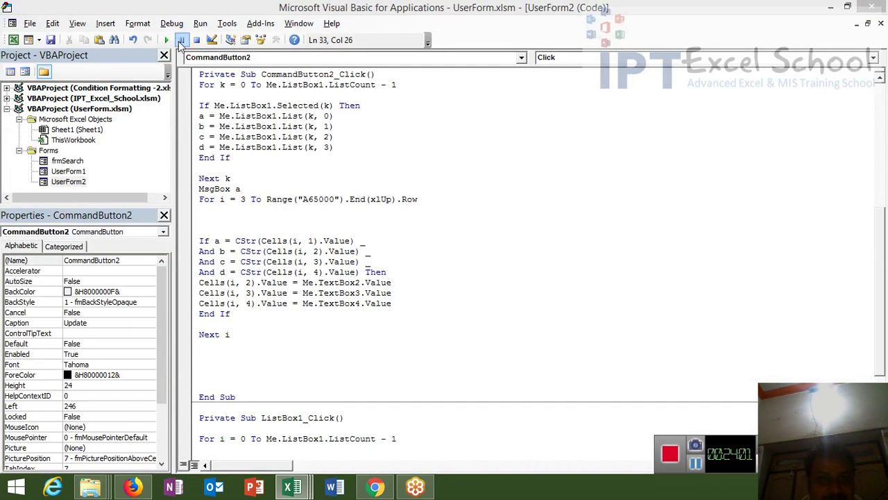
Run UserForm2 for INV Ref 10001, update the first row's Receivale to 50500, then close it.
left_click(167, 40)
type("1")
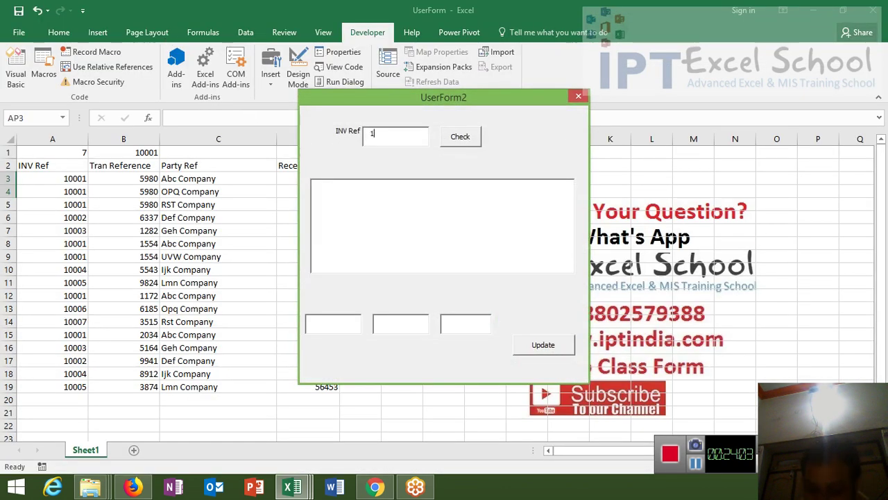
type("0001")
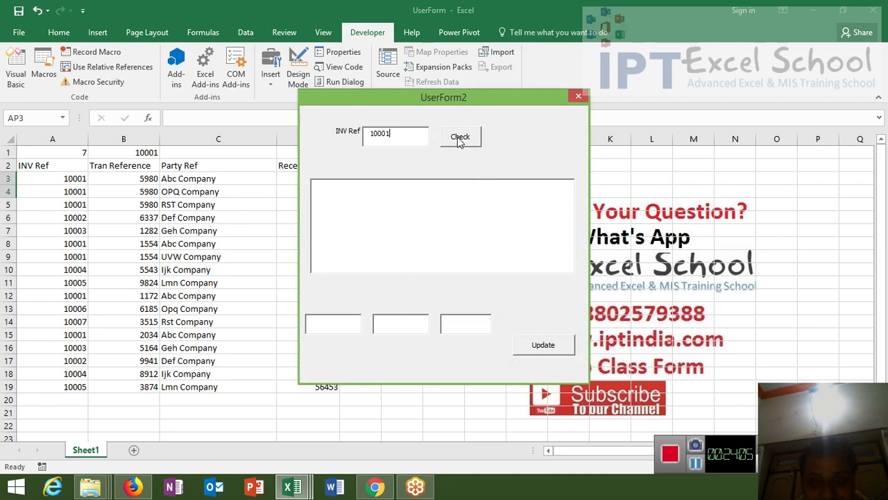
left_click(457, 137)
left_click(444, 193)
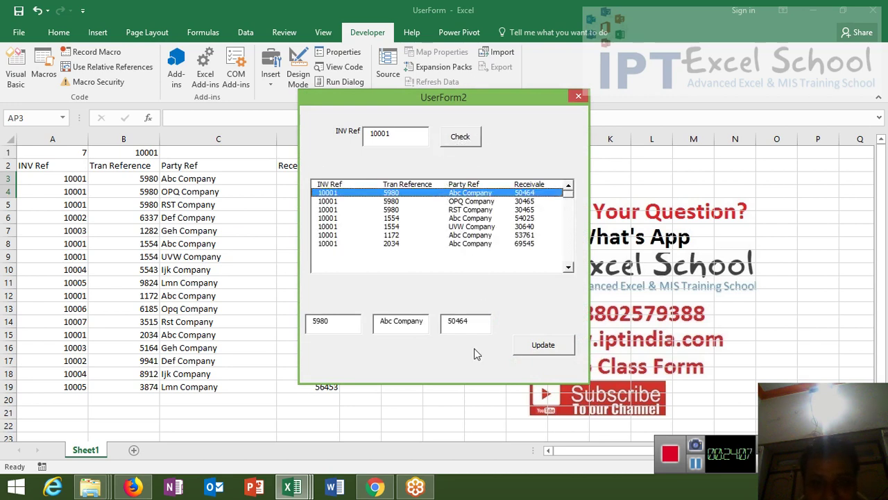
left_click_drag(470, 321, 444, 322)
type("50")
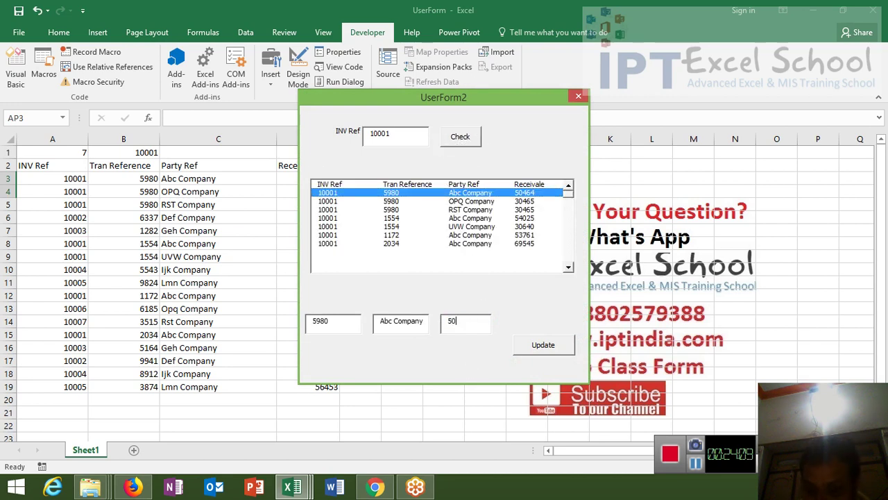
type("500")
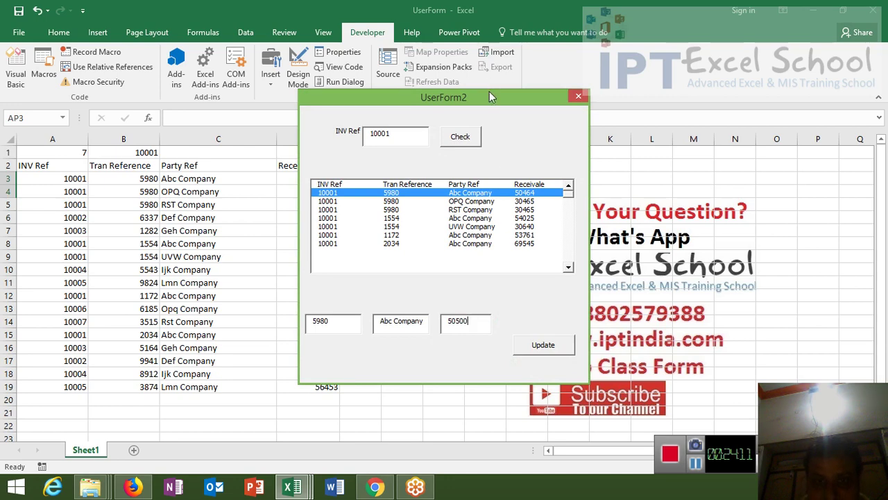
left_click_drag(489, 91, 620, 106)
left_click(683, 360)
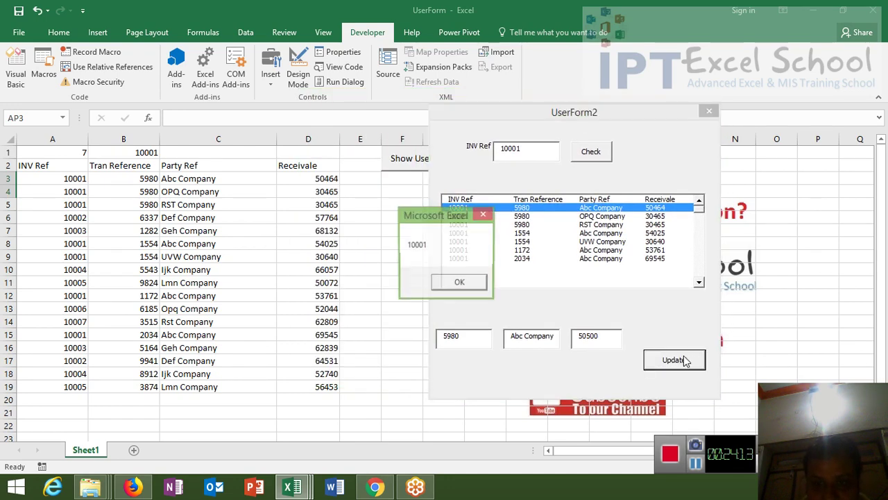
left_click(475, 282)
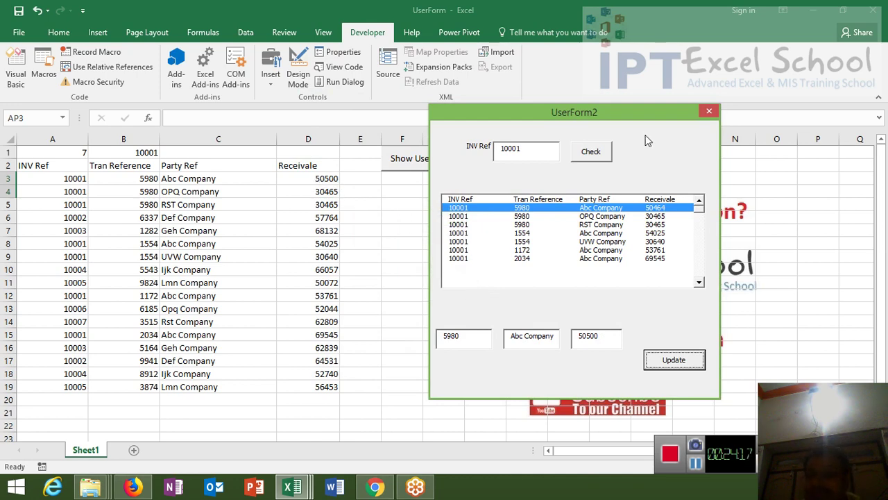
left_click(708, 112)
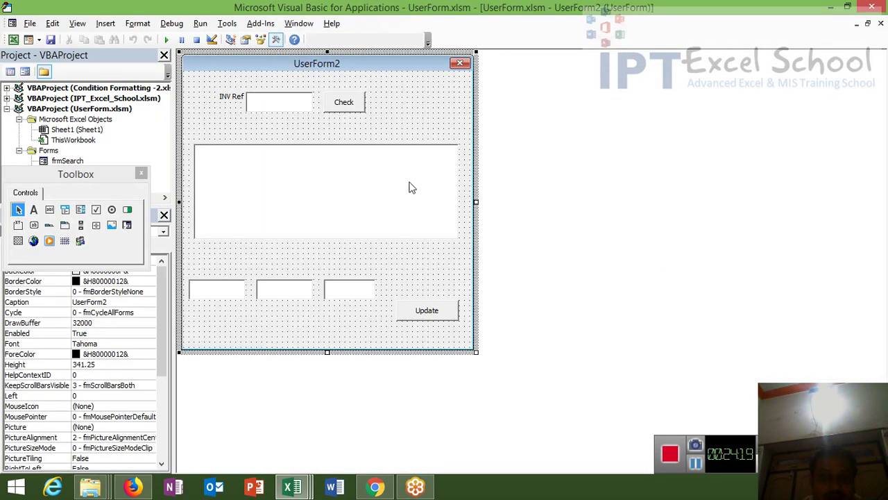
Delete the debug MsgBox a line from the Update button's code.
double_click(415, 313)
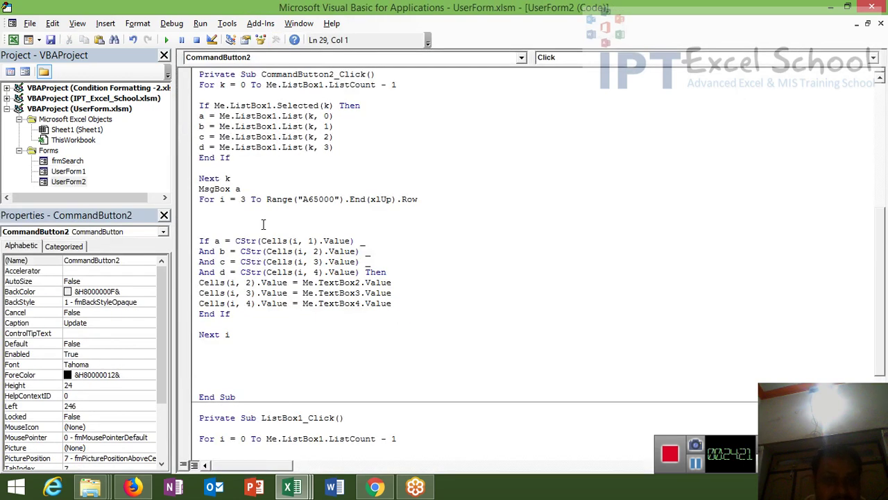
left_click_drag(242, 189, 198, 189)
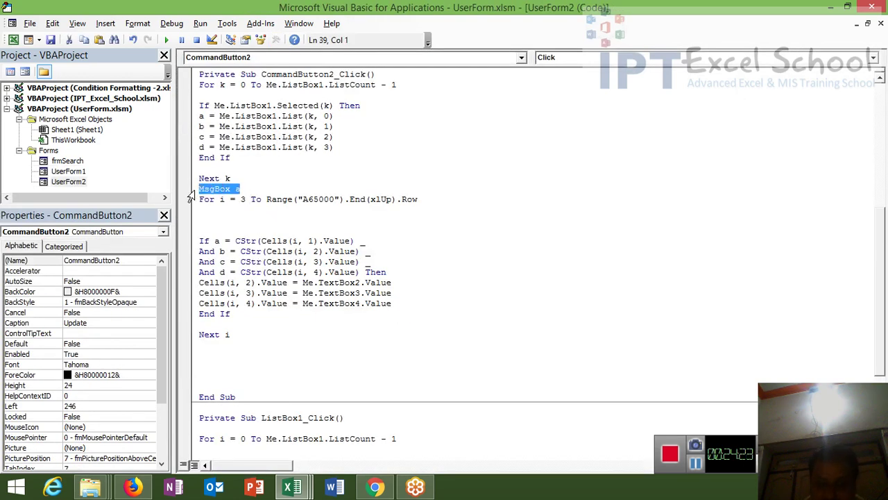
key("Delete")
Add MsgBox "Data Have Been Saved" followed by Exit Sub just before End If.
left_click(213, 358)
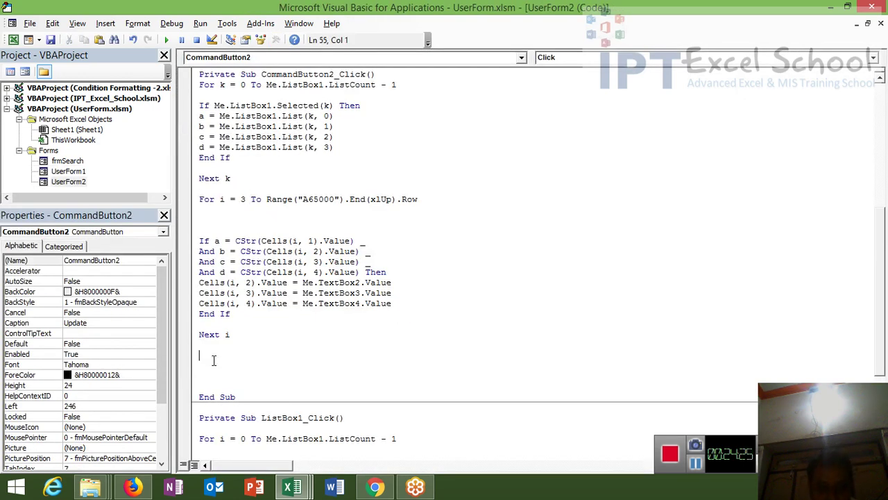
key("Return")
left_click(201, 324)
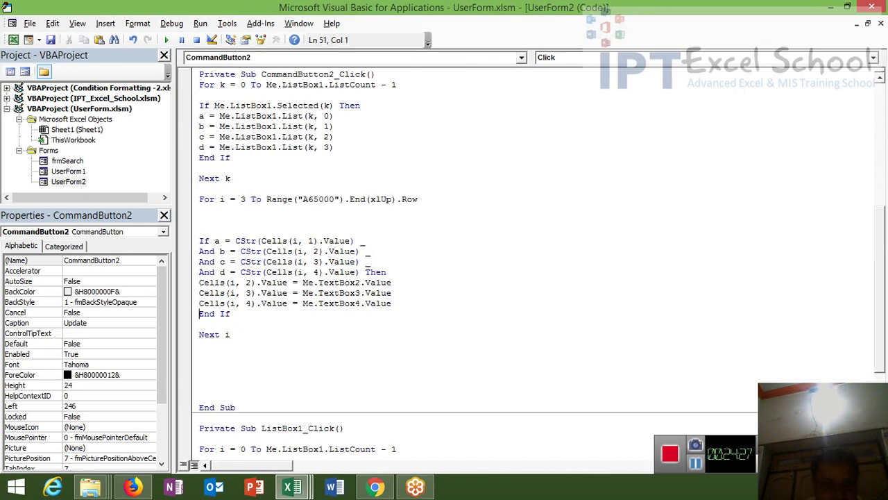
key("Return")
type("ms")
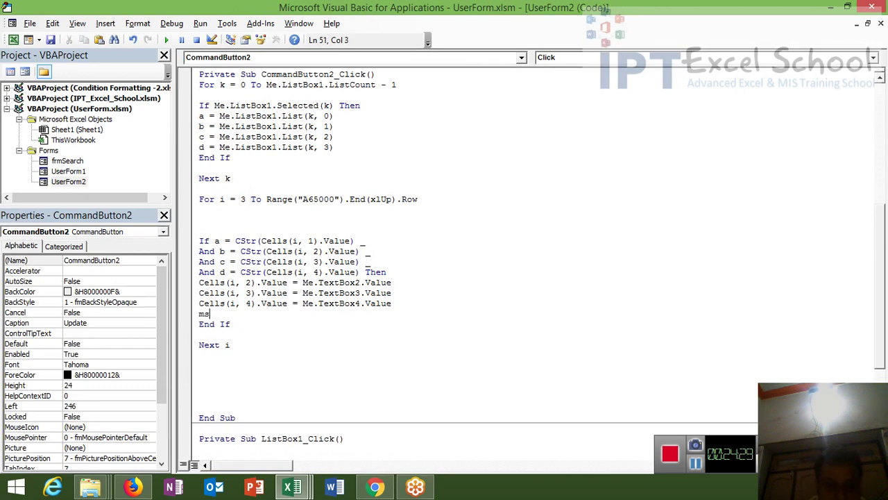
type("gbox \"")
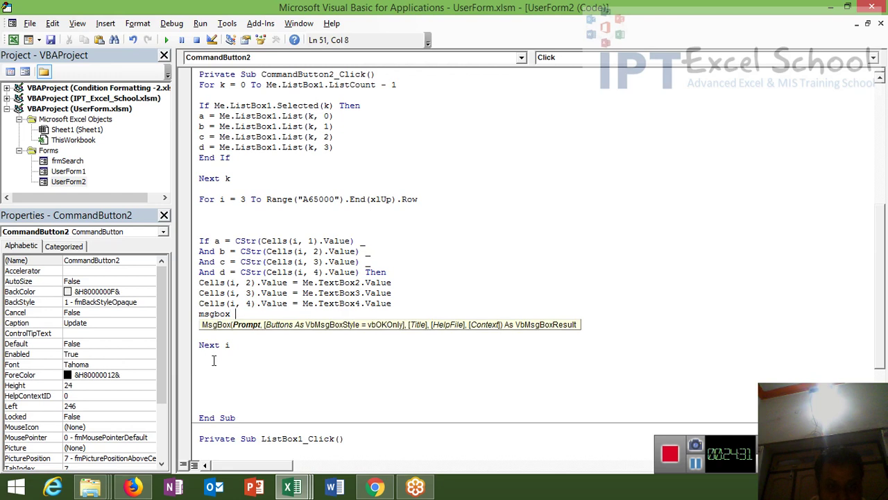
type("Data ")
type("Have ")
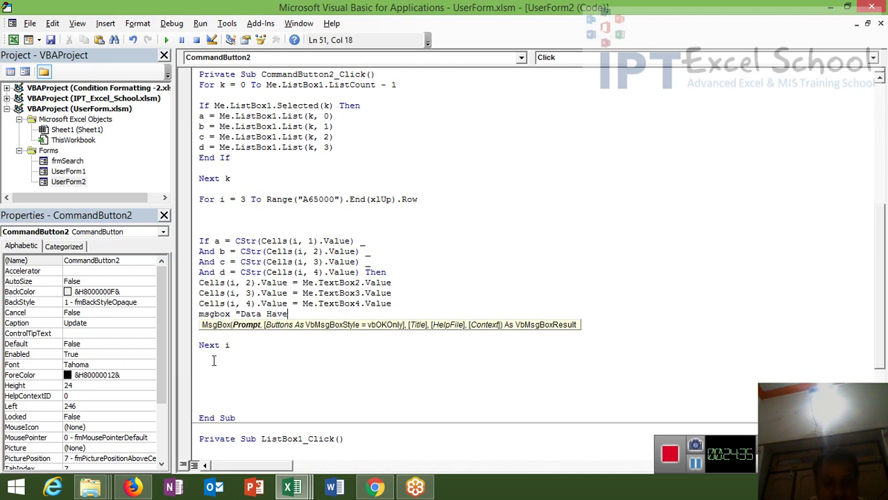
type("Been ")
type("Saved")
left_click(240, 367)
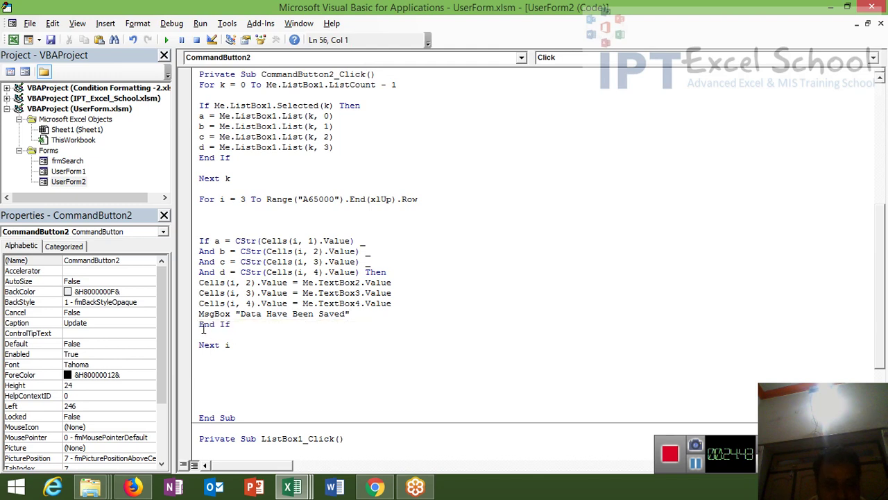
key("Return")
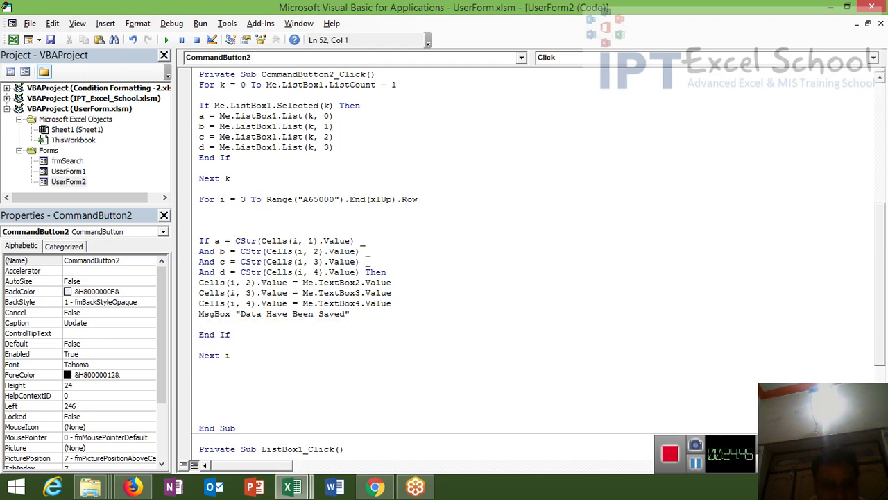
type("Exit ")
type("Sub")
Check the INV Ref value 10001 in worksheet cell A3, then return to the UserForm2 designer.
double_click(61, 182)
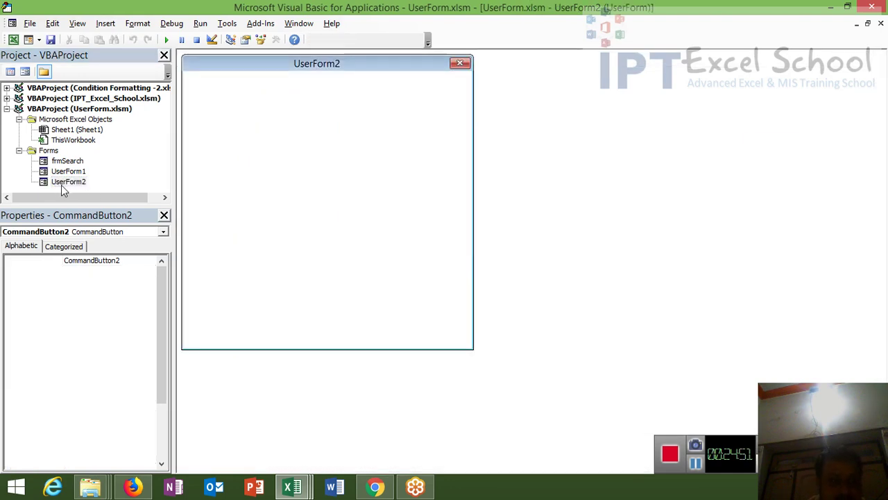
left_click(283, 113)
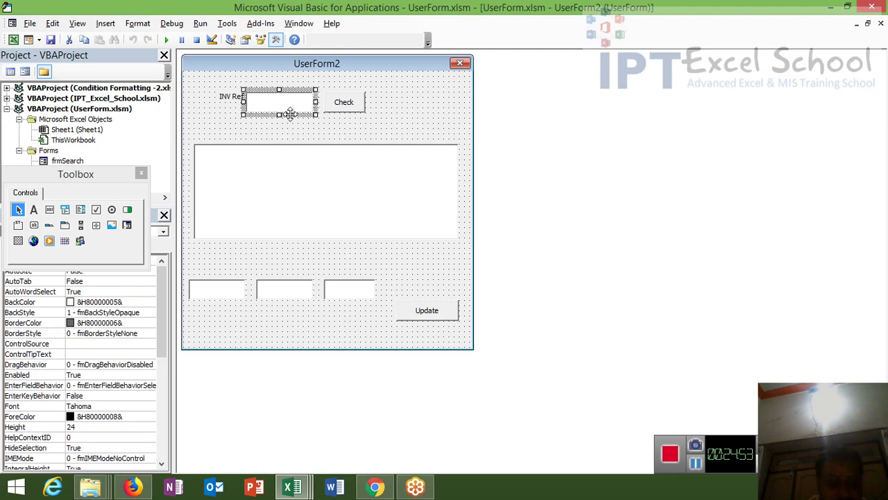
key("alt+F11")
left_click(57, 183)
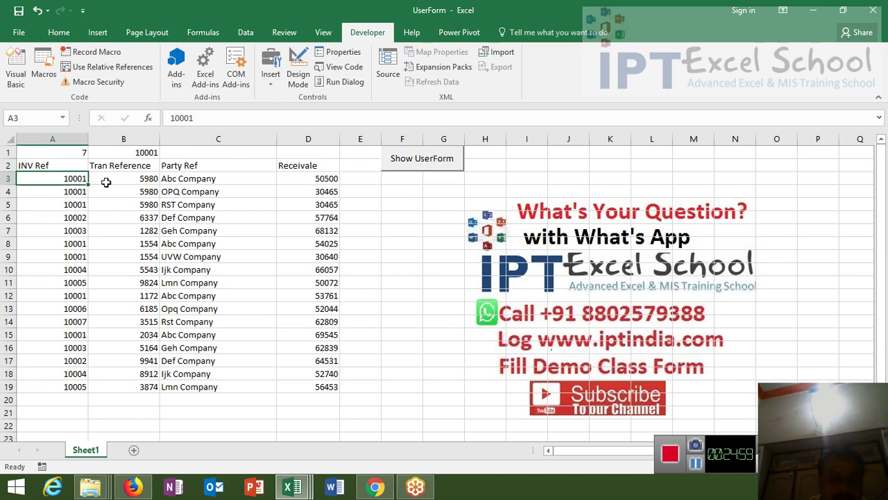
key("alt+F11")
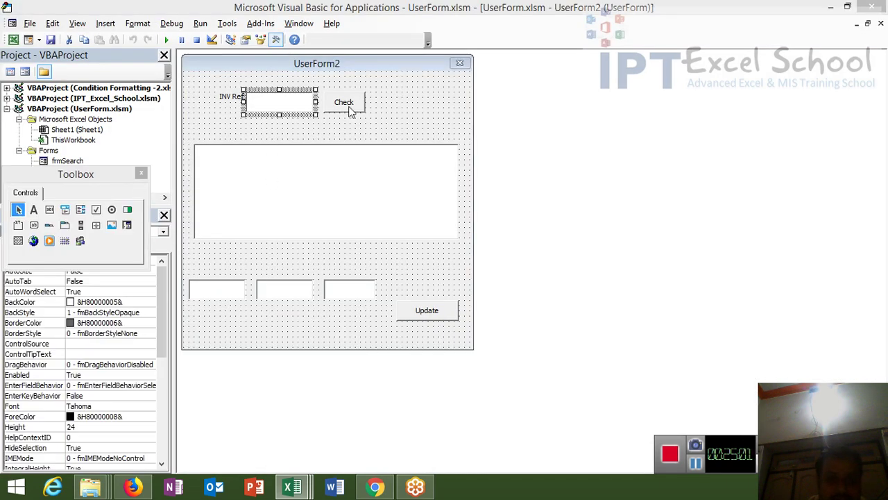
Set the Check button's Enabled property to False.
left_click(341, 128)
left_click(340, 105)
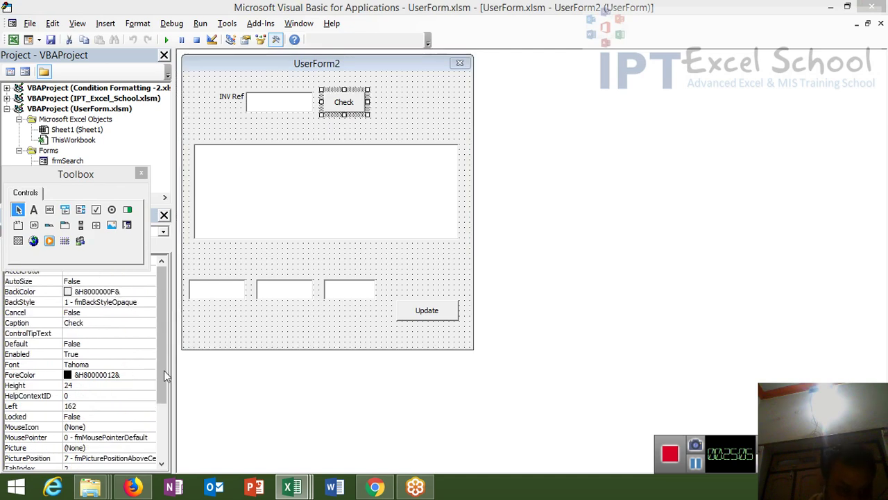
left_click_drag(163, 370, 166, 429)
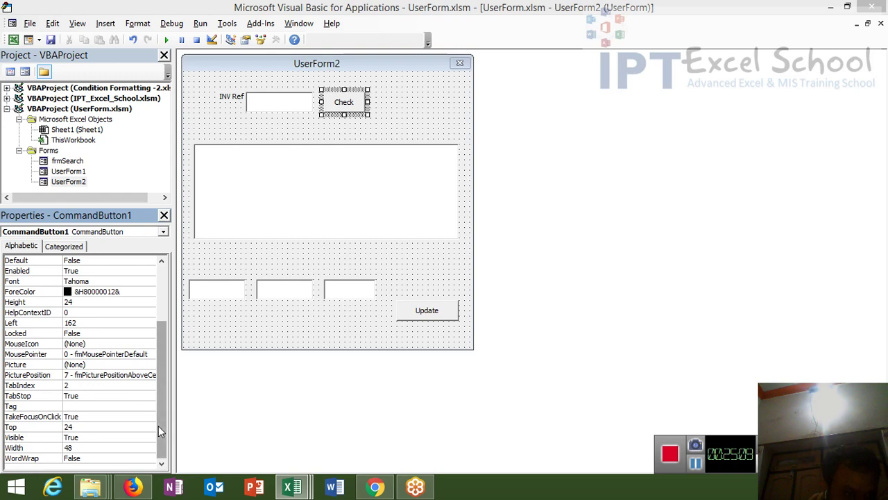
left_click_drag(158, 425, 157, 408)
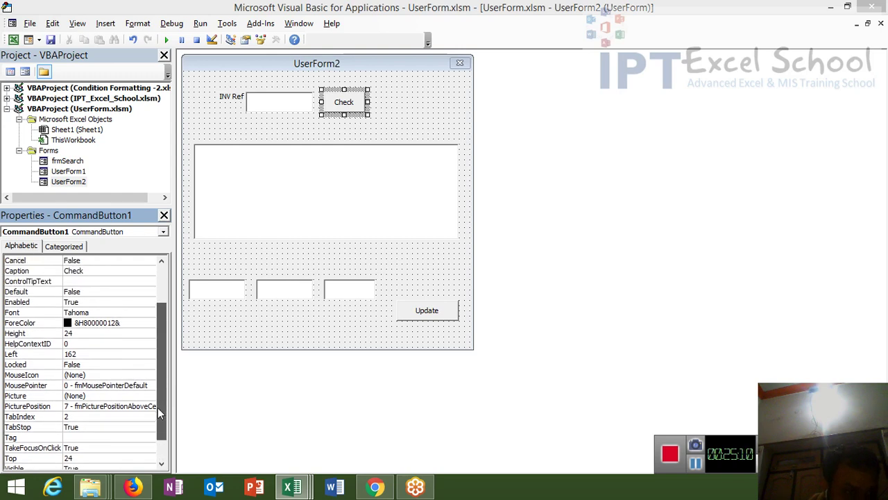
left_click(114, 302)
left_click(148, 301)
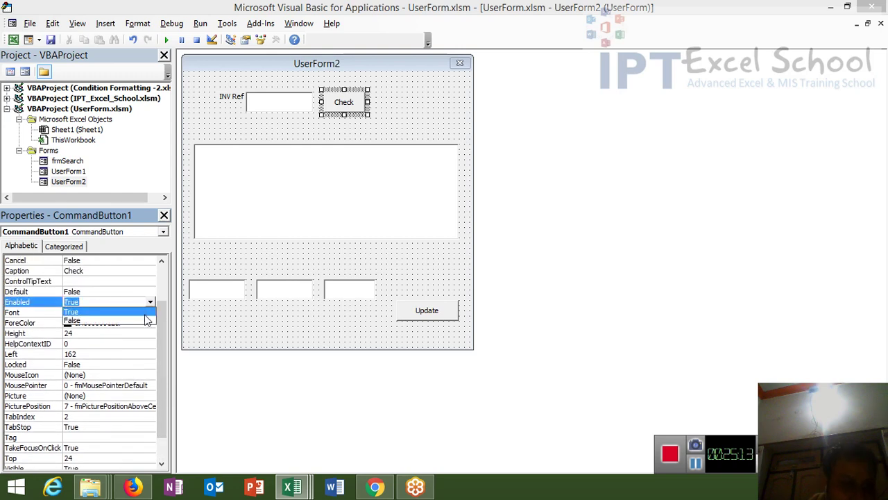
left_click(144, 320)
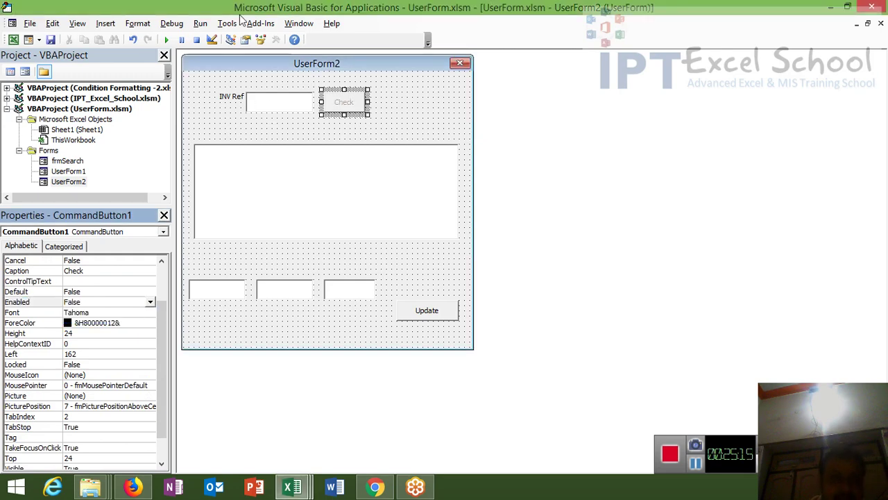
Run UserForm2 to confirm Check appears greyed out, then close it.
left_click(205, 76)
left_click(167, 39)
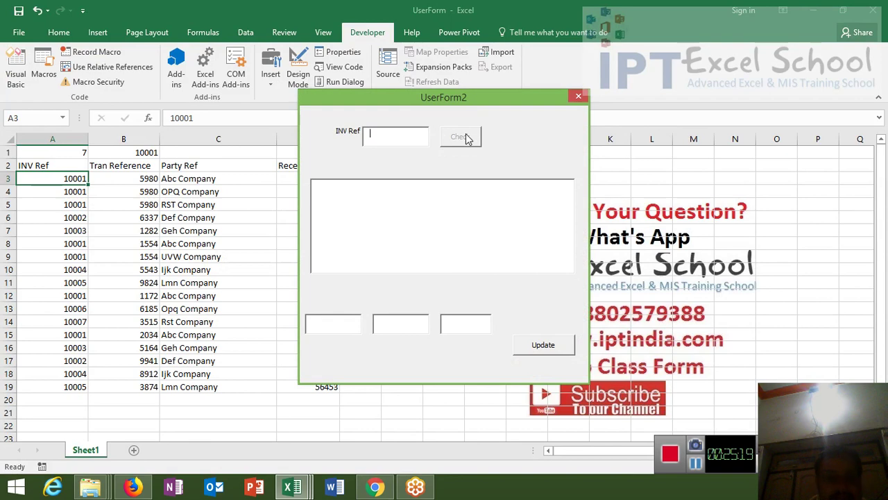
left_click(579, 96)
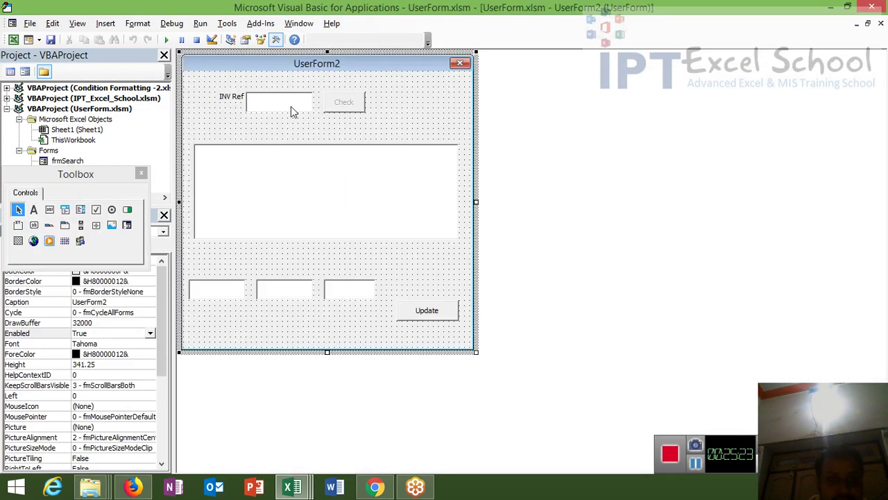
In TextBox1_Change, write the condition If Len(Me.ListBox1.Value) = 4 Then.
double_click(291, 107)
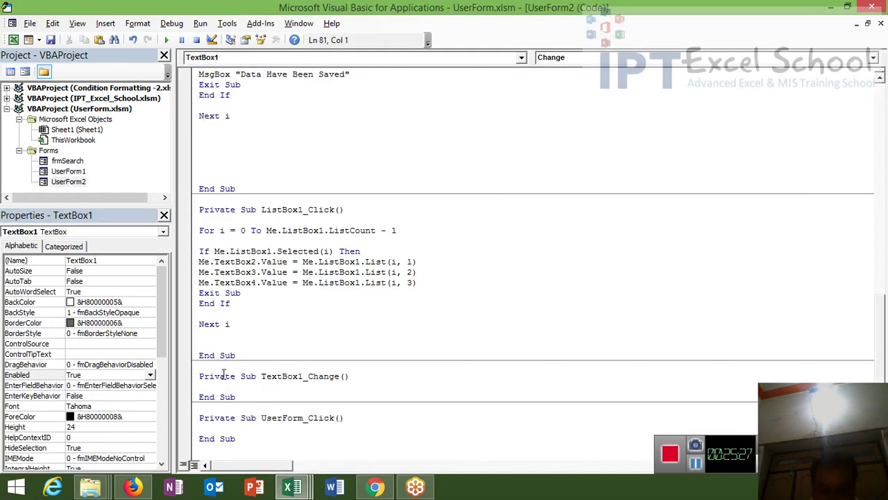
key("Return")
type("if me")
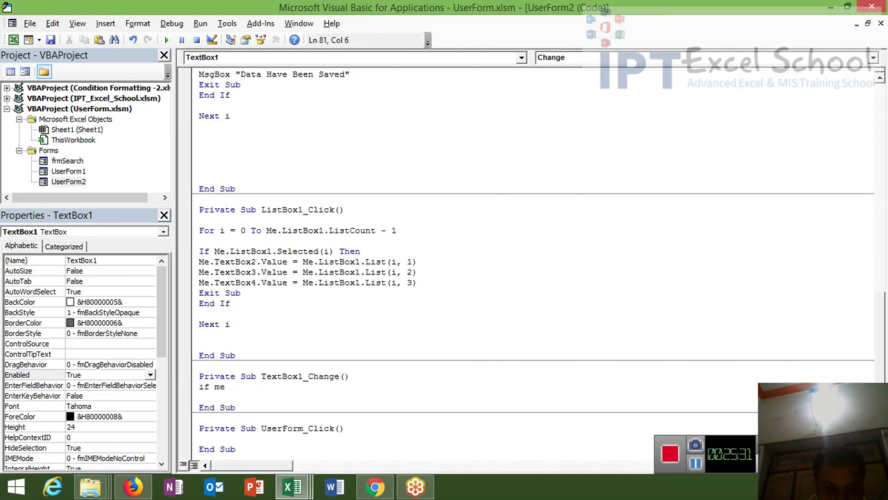
type(".")
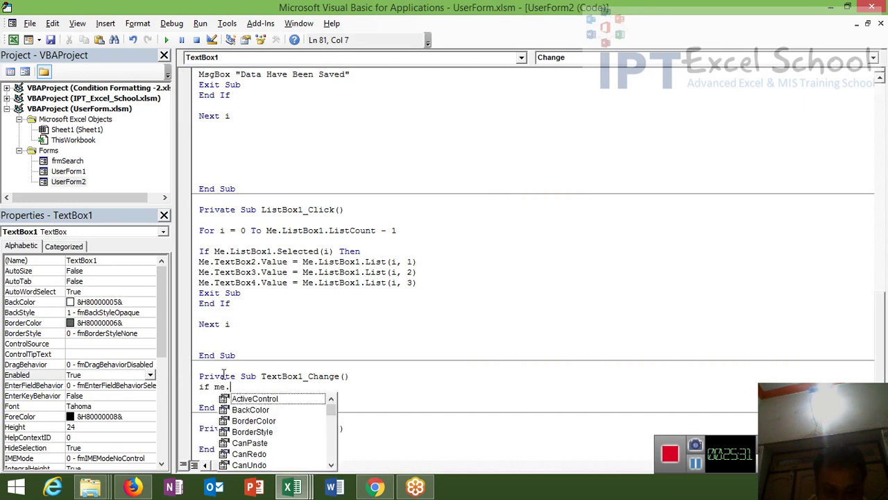
type("li")
key("Tab")
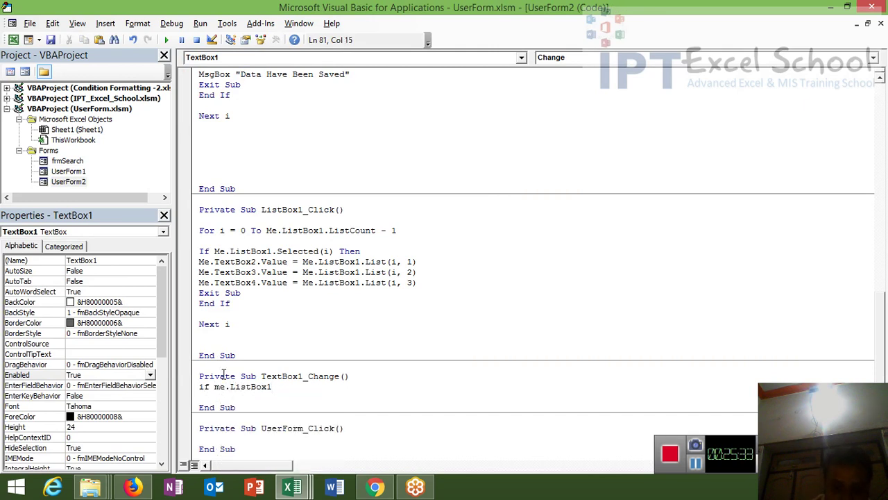
type(".v")
key("Tab")
type("len")
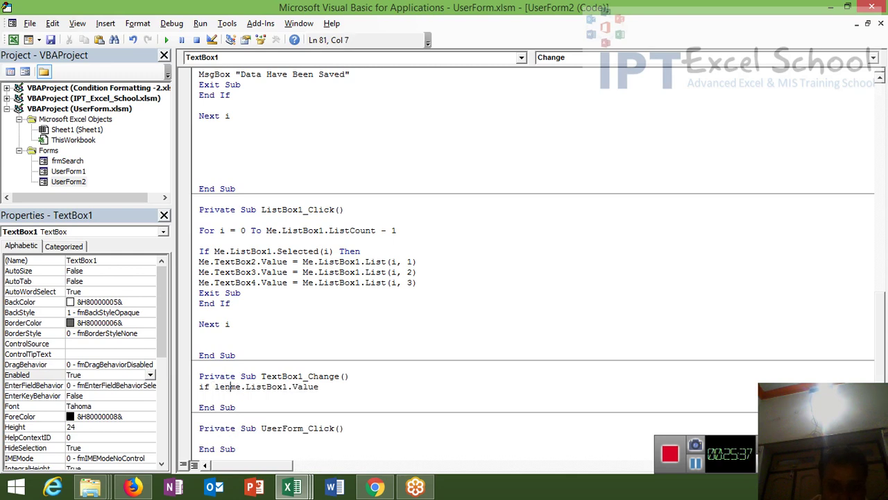
type("(")
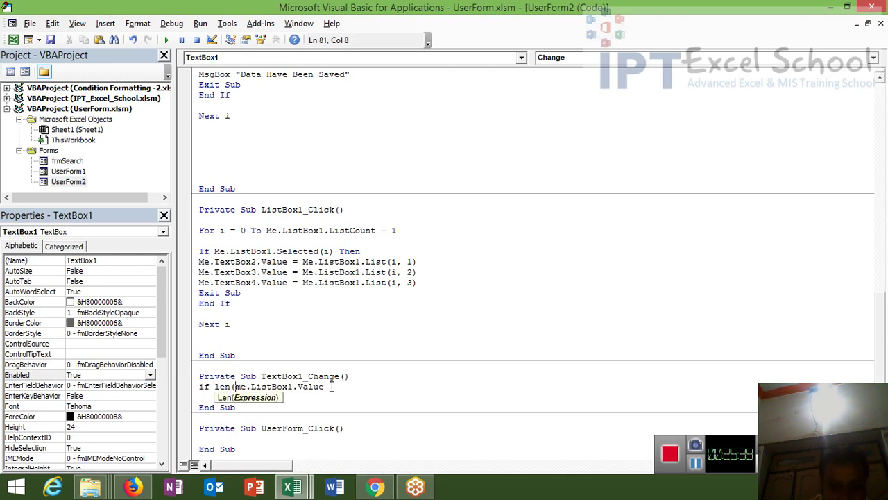
key("End")
type(") = ")
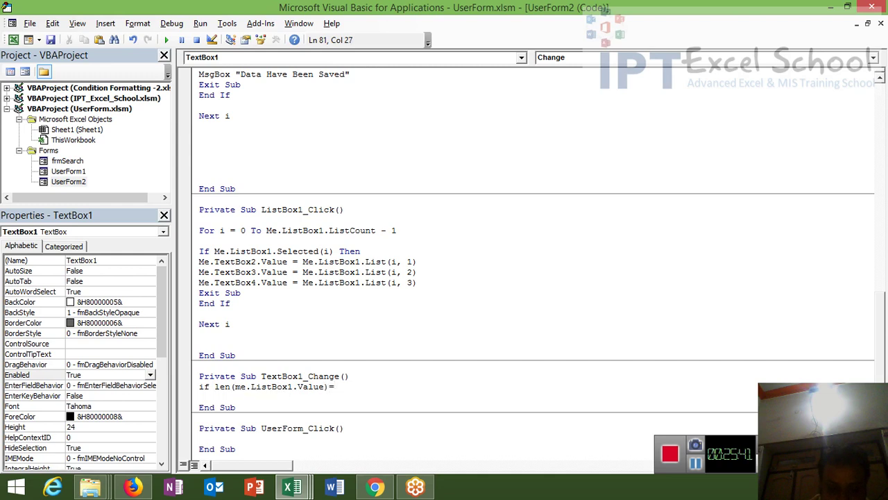
type("4 Then")
key("Return")
Inside the If, set Me.CommandButton1.Enabled = True and close it with End If.
type(".")
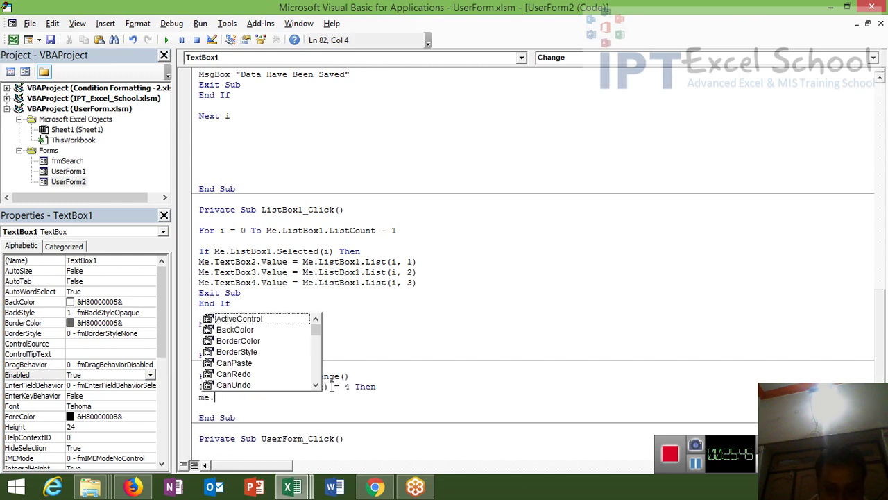
type("c")
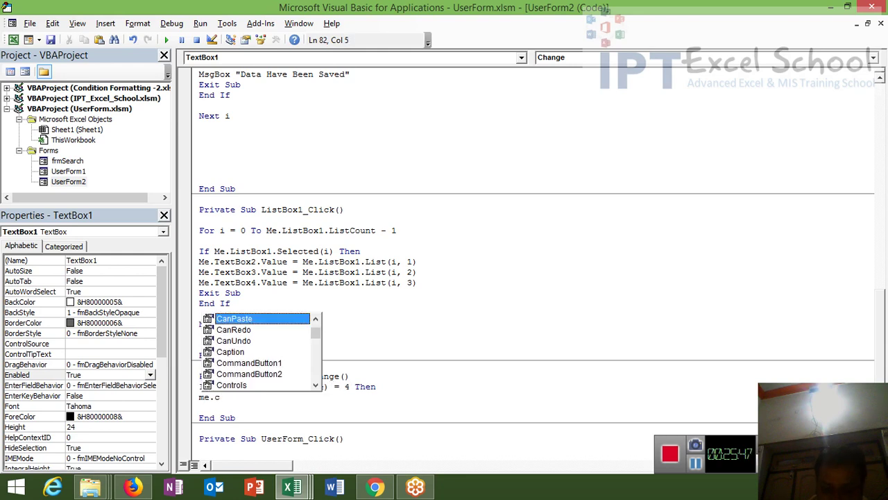
type("o")
key("Tab")
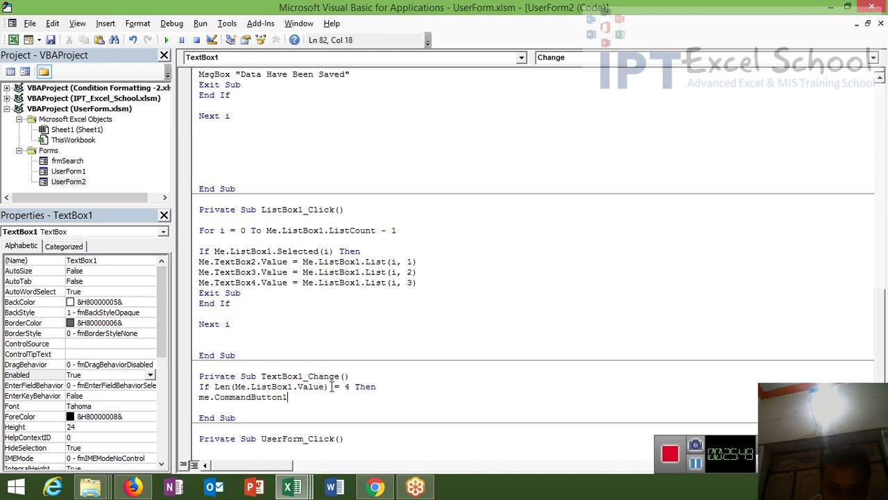
type(".en")
key("Tab")
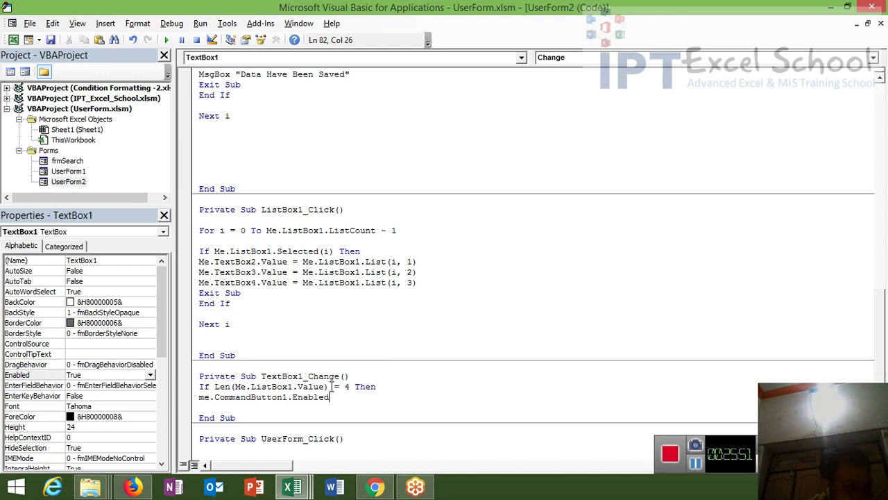
type("=true")
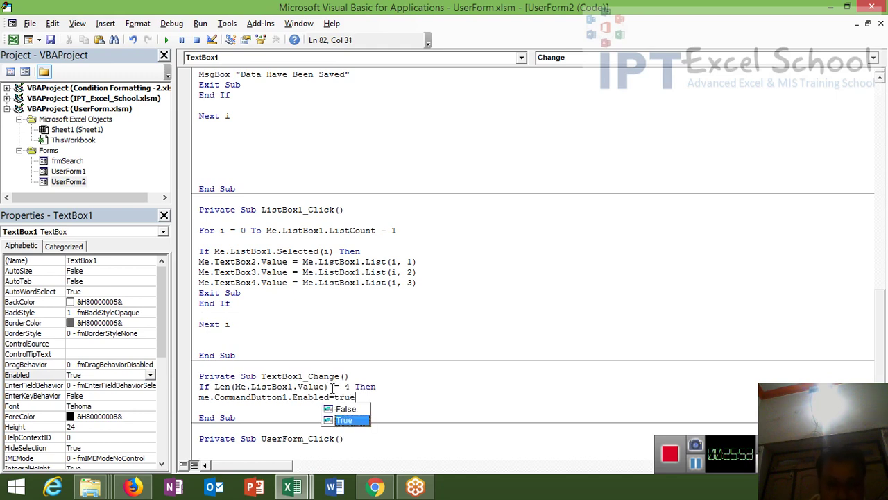
key("Return")
type("e")
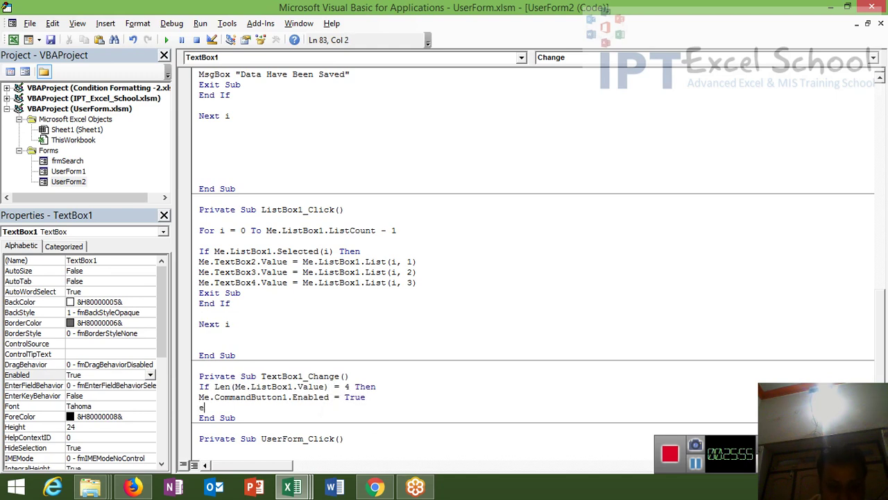
type("nd if")
left_click(335, 397)
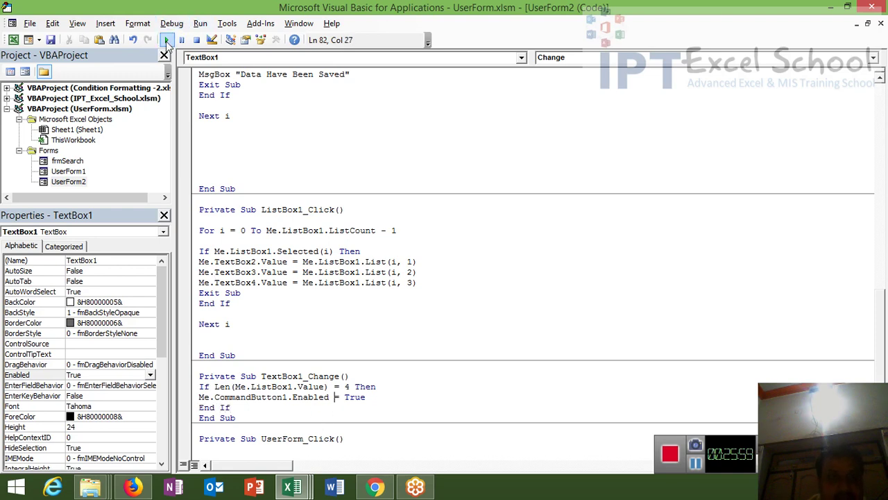
Run UserForm2, enter INV Ref 10001, see Check stay disabled, and close the form.
left_click(167, 40)
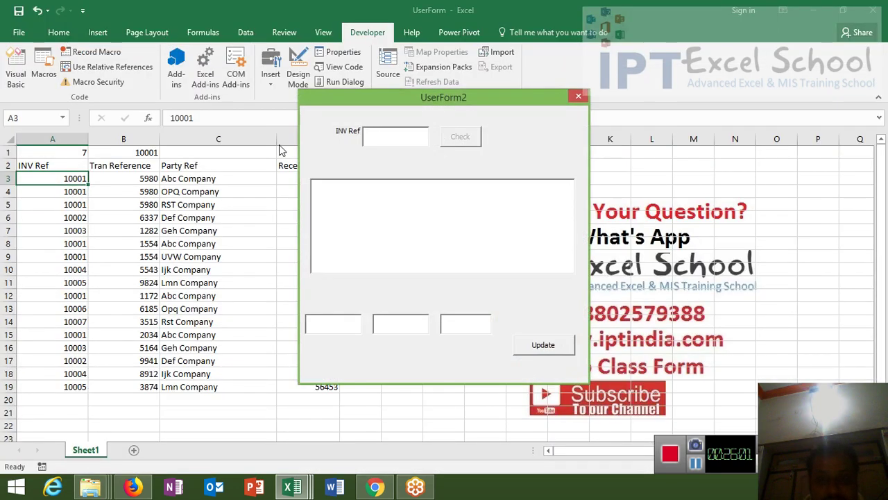
type("101")
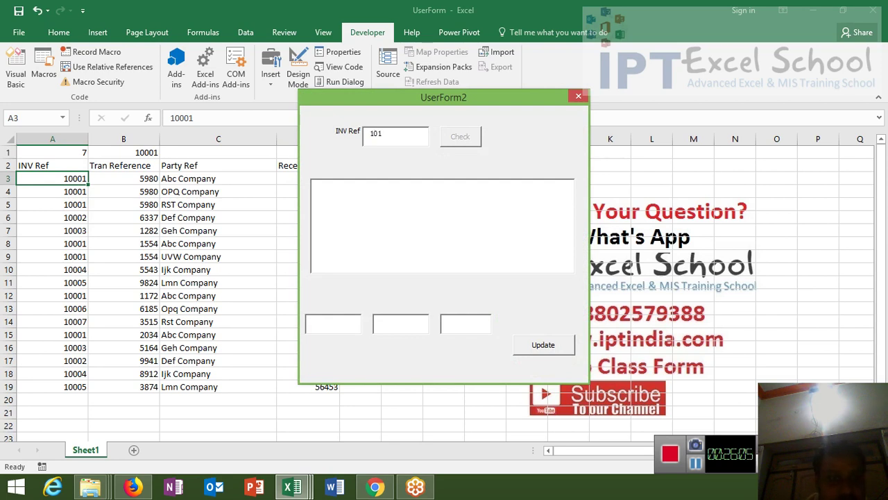
type("00")
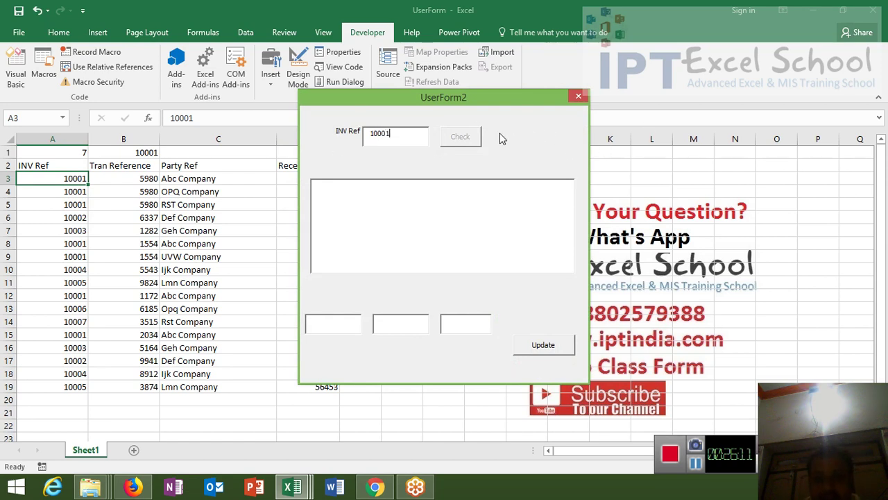
key("BackSpace")
left_click(569, 95)
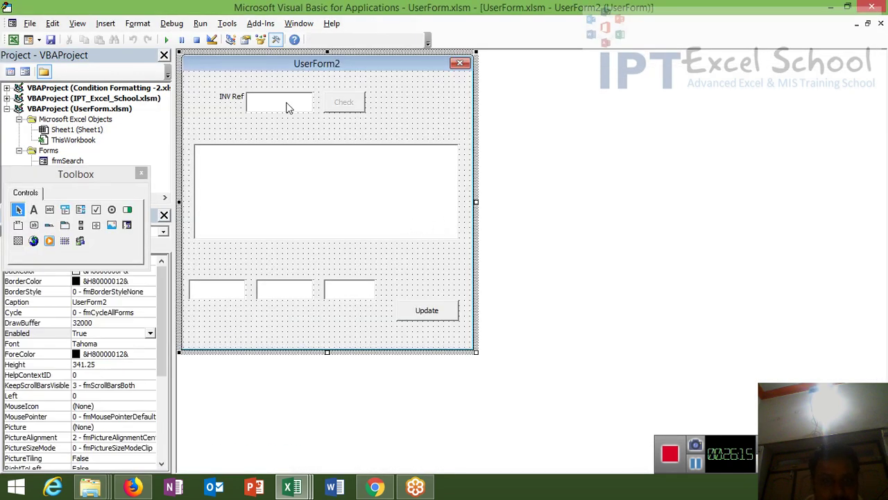
Change the TextBox1_Change condition to Len(Me.TextBox1.Value) = 5.
double_click(287, 103)
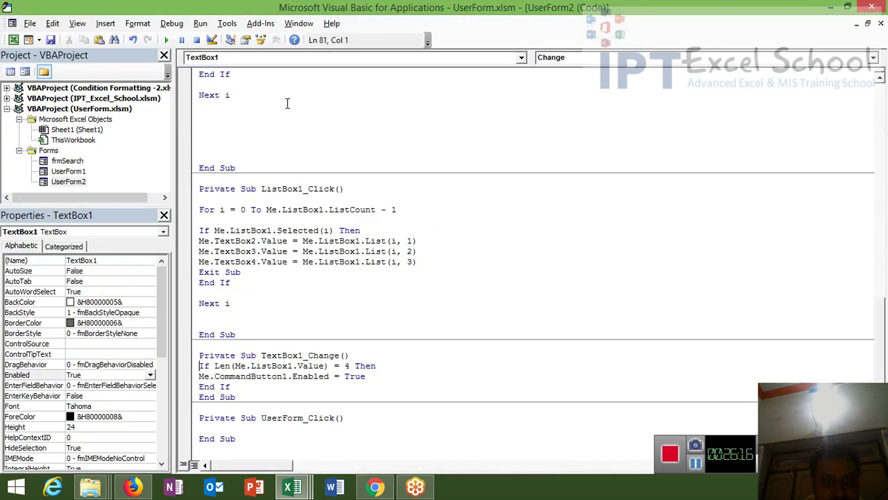
left_click(293, 376)
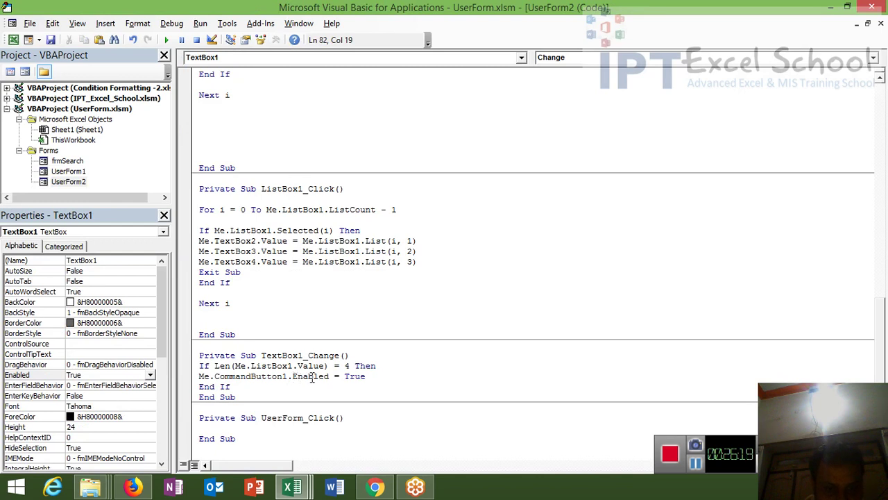
double_click(347, 366)
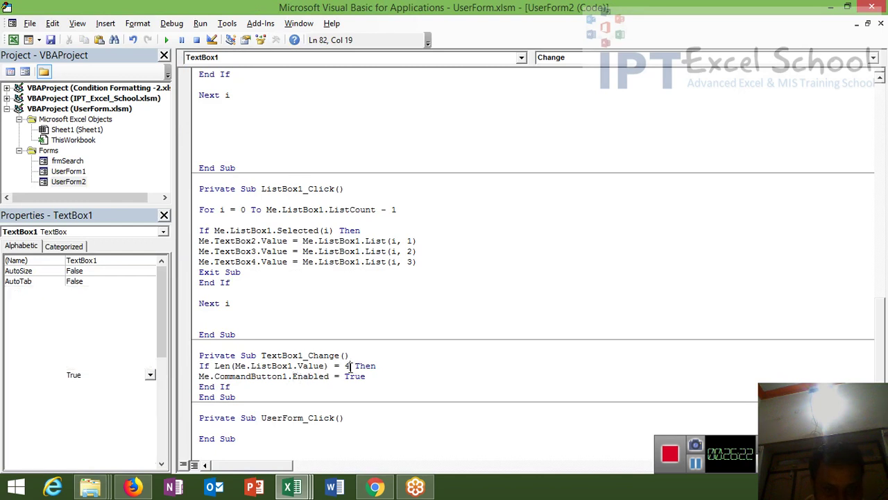
left_click(293, 366)
key("BackSpace")
key("BackSpace")
key("BackSpace")
key("BackSpace")
key("BackSpace")
key("BackSpace")
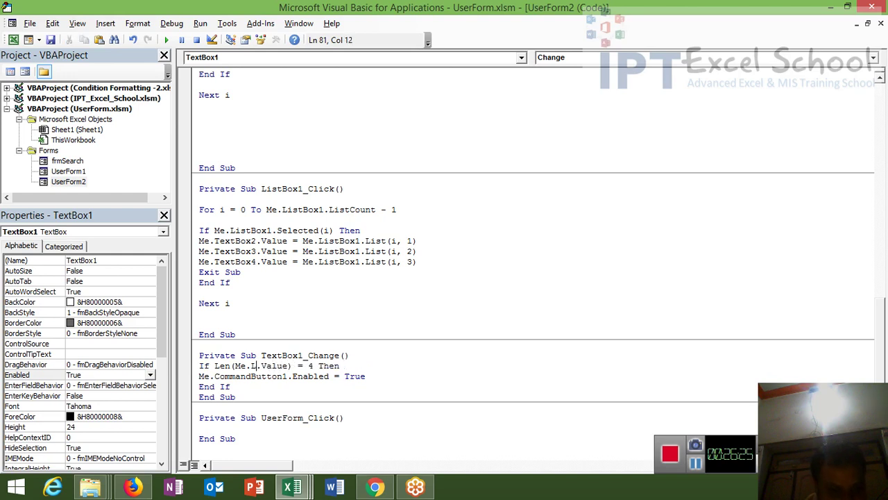
key("BackSpace")
key("BackSpace")
key("BackSpace")
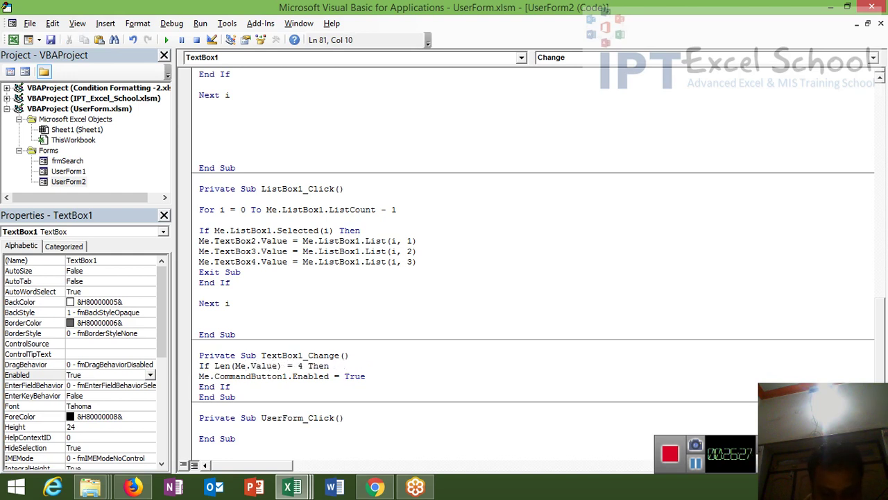
key("BackSpace")
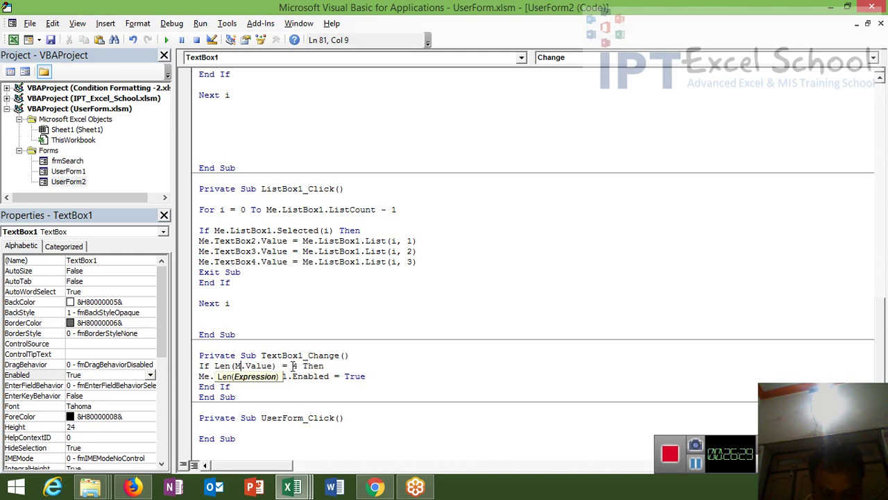
type("e.T")
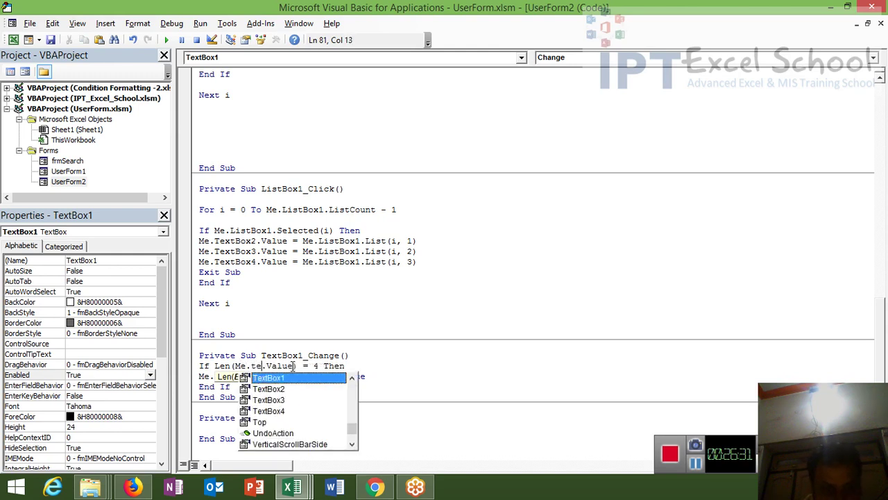
type("extBox1")
double_click(347, 367)
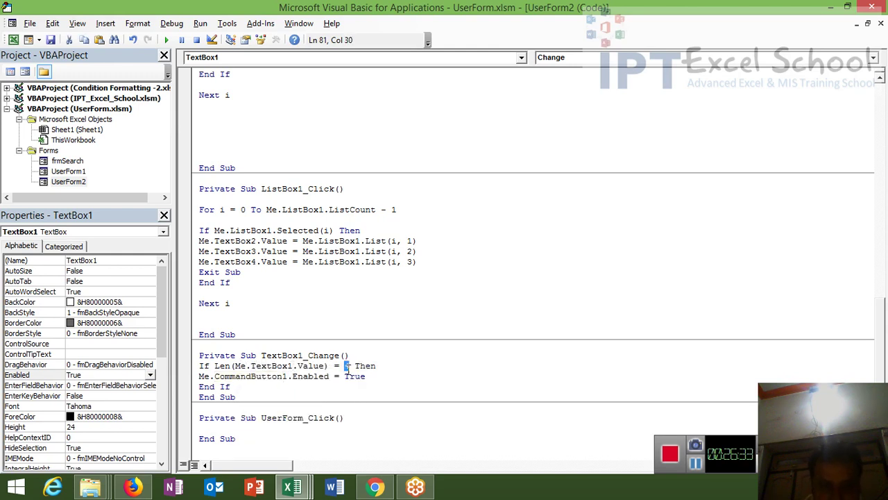
type("5")
key("Down")
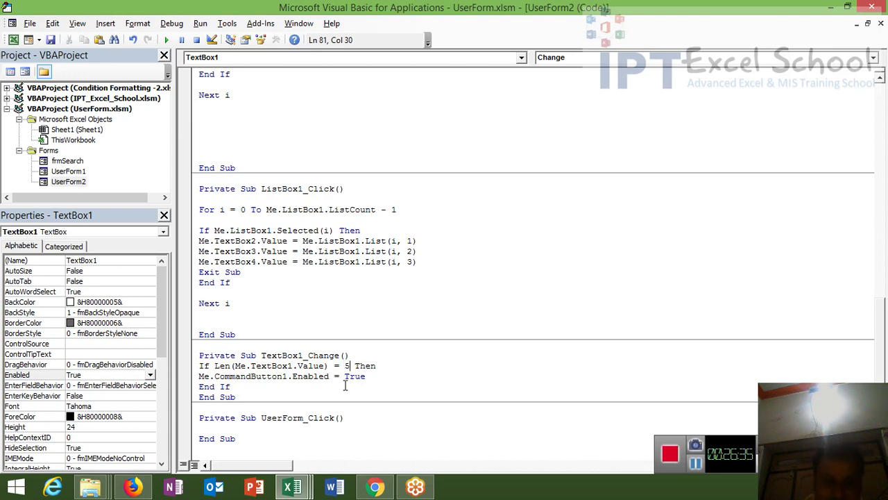
key("Down")
Run UserForm2, check INV Ref 10001, load its first listed record, then close the form.
left_click(167, 40)
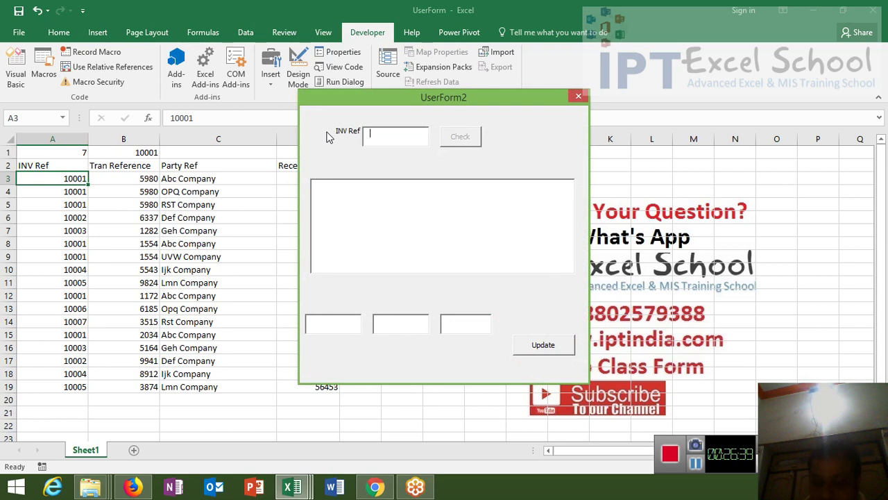
type("100")
type("01")
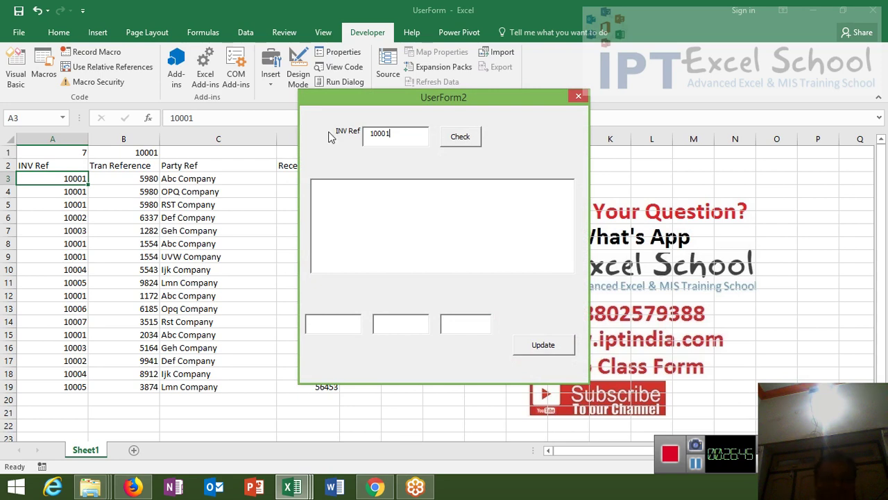
left_click(475, 138)
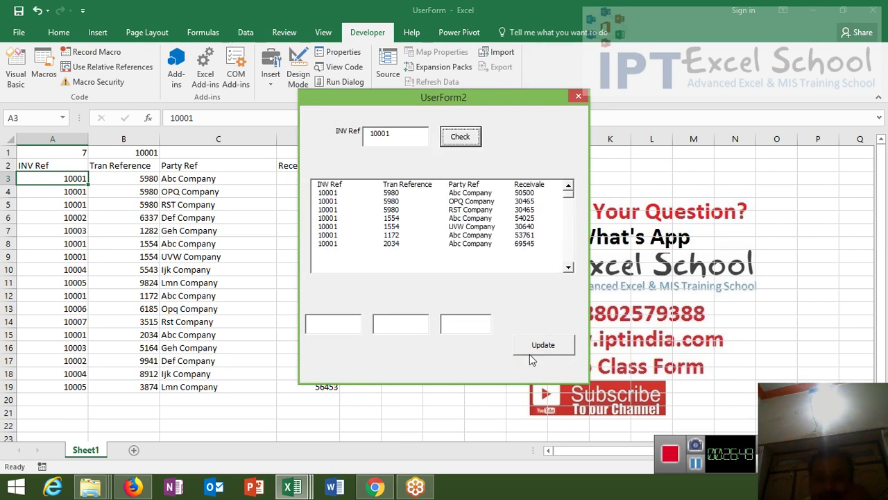
left_click(476, 195)
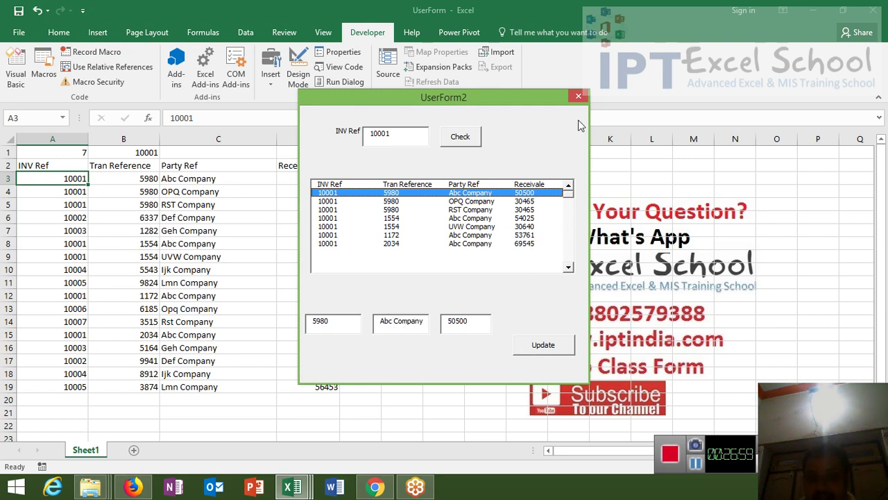
left_click(579, 96)
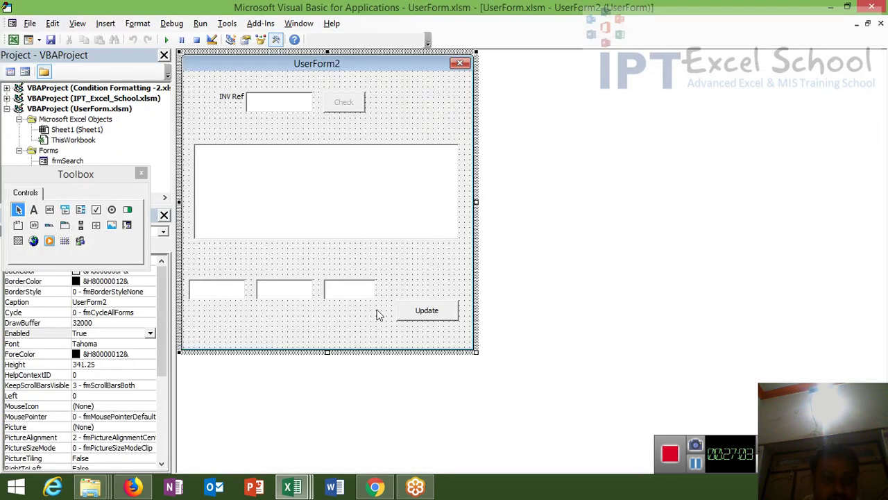
Set the Update button's Enabled property to False.
left_click(408, 316)
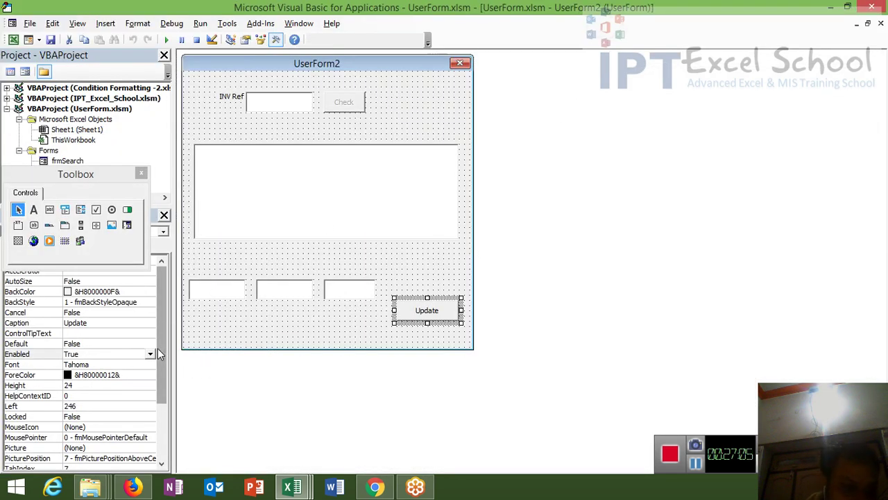
left_click(151, 353)
left_click(137, 375)
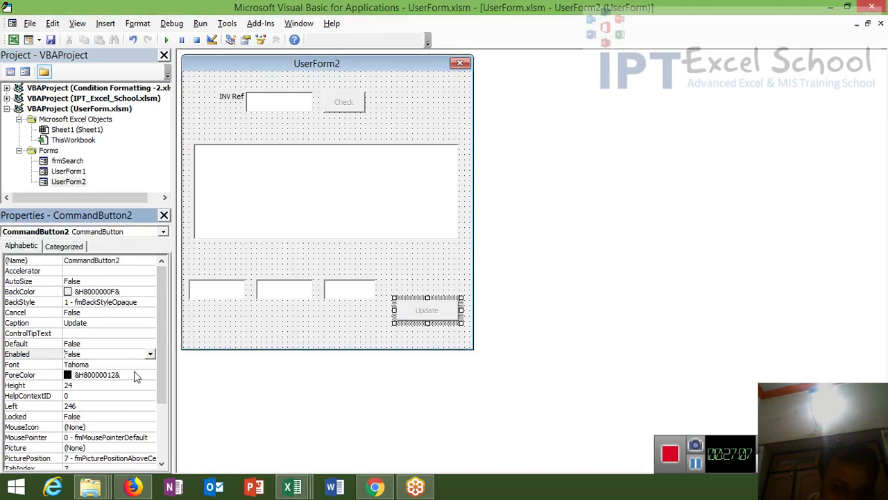
Add Me.CommandButton2.Enabled = True to TextBox2's Change routine and copy that line.
left_click(220, 294)
double_click(221, 295)
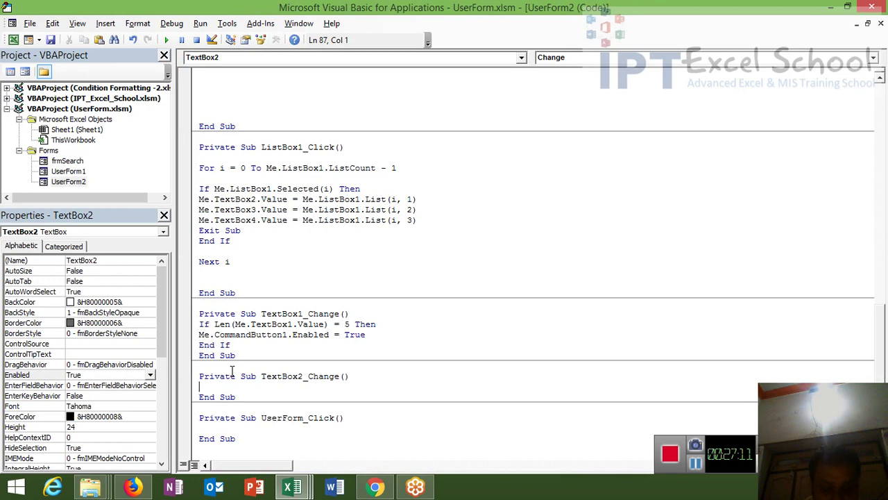
type("me.com")
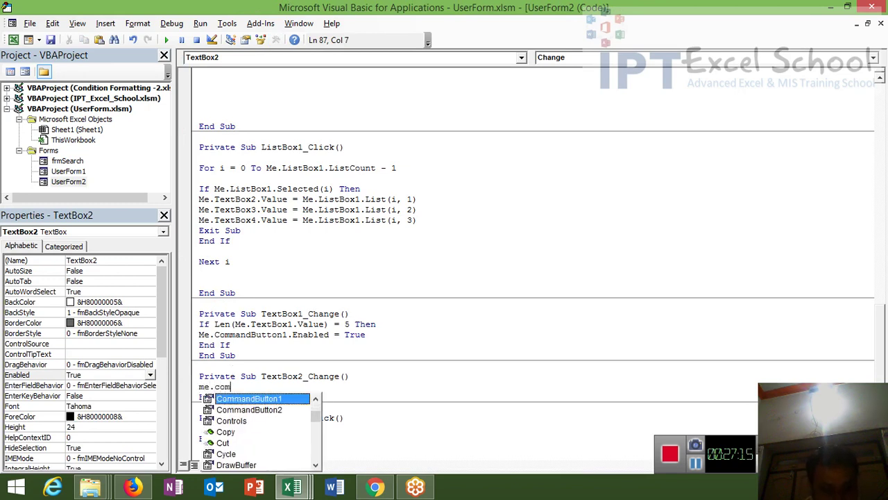
key("Down")
key("Tab")
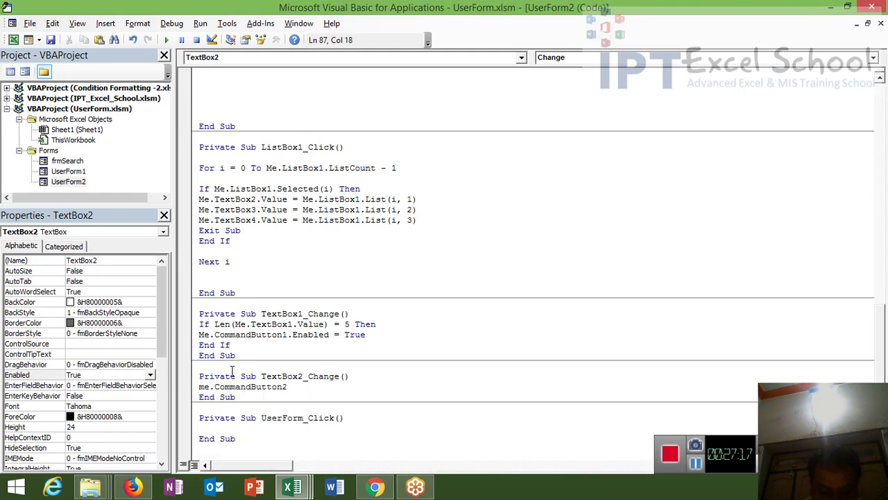
type(".en")
key("Tab")
type("=tr")
key("Tab")
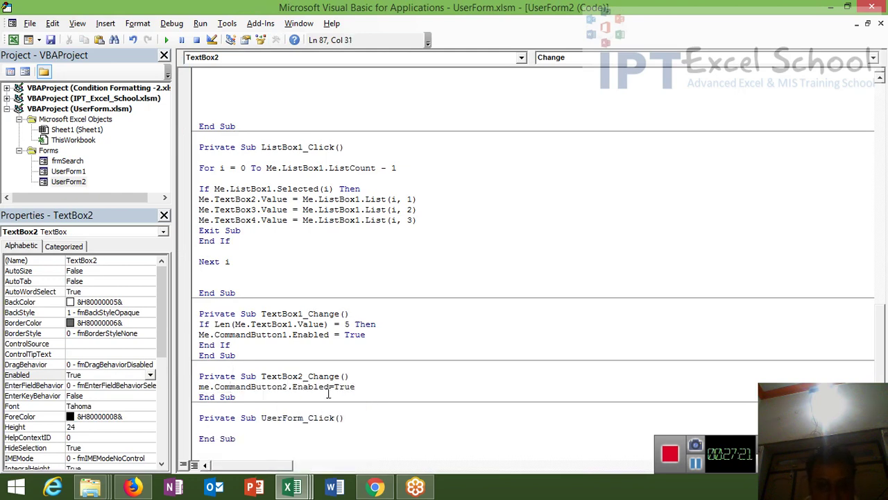
left_click_drag(355, 387, 199, 387)
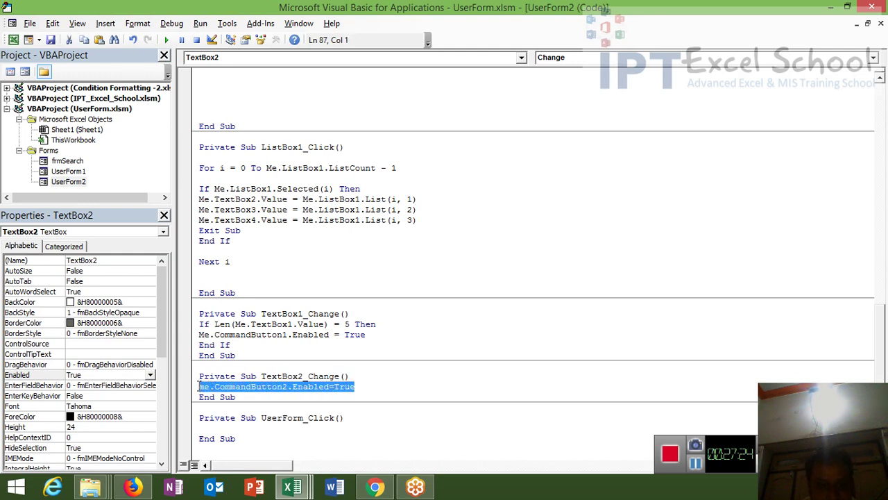
left_click(227, 426)
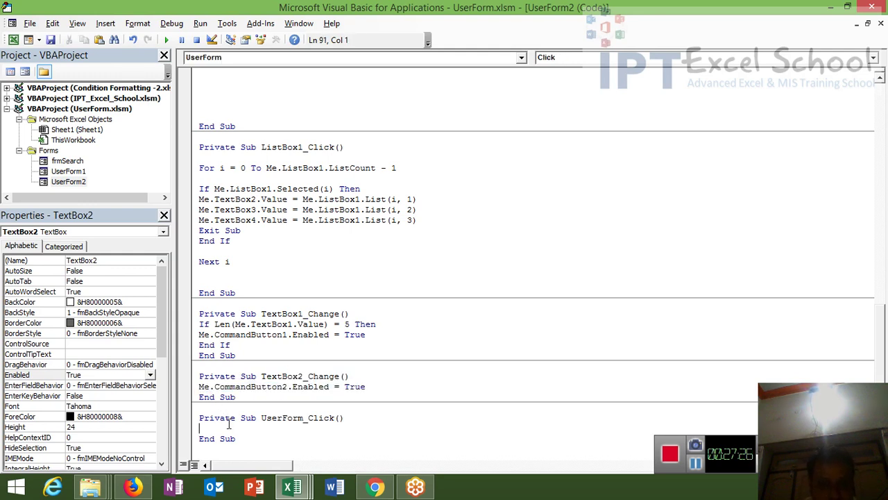
Paste the same enabling statement into the TextBox3 and TextBox4 Change routines.
double_click(73, 182)
double_click(278, 293)
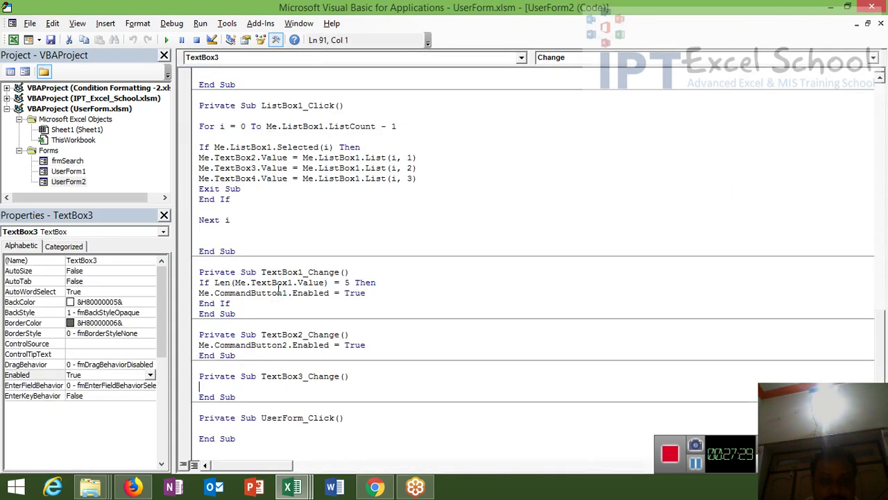
type("me.CommandButton2.Enabled=True")
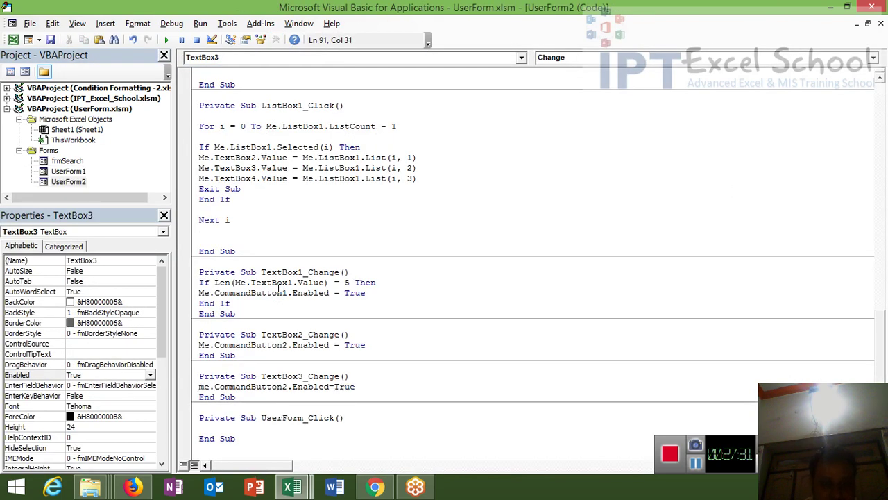
double_click(79, 182)
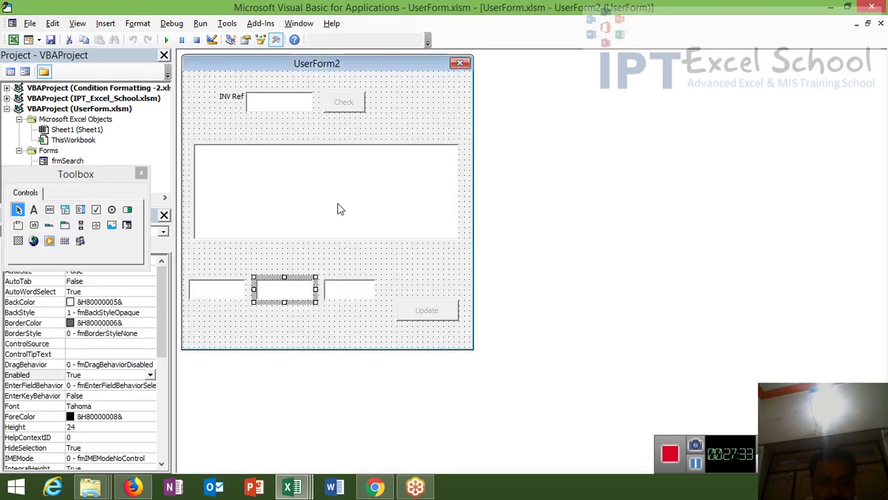
double_click(350, 292)
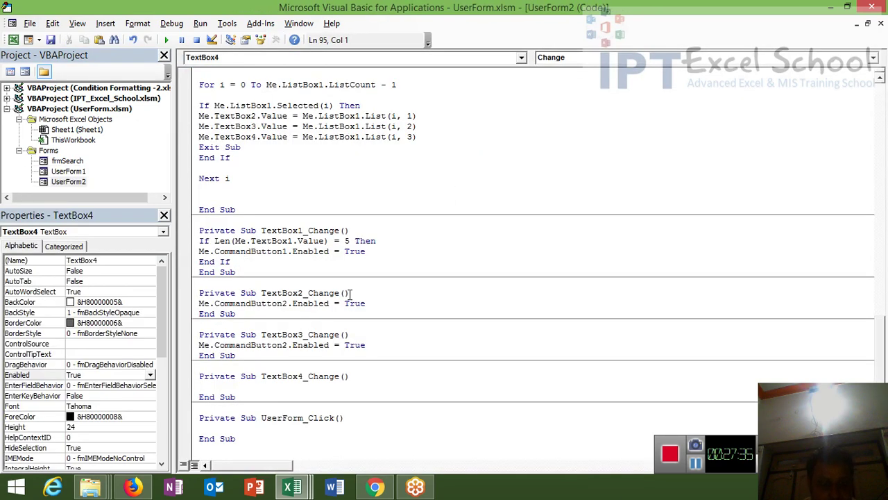
type("me.CommandButton2.Enabled=True")
left_click(362, 345)
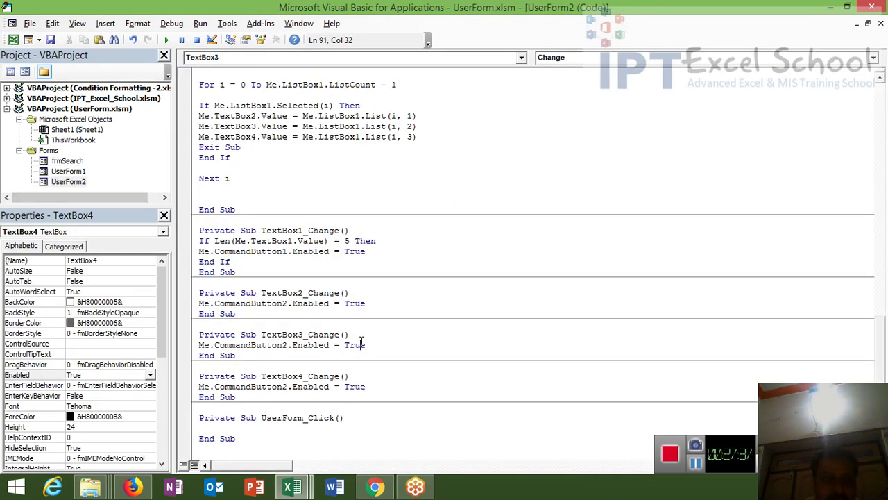
double_click(63, 182)
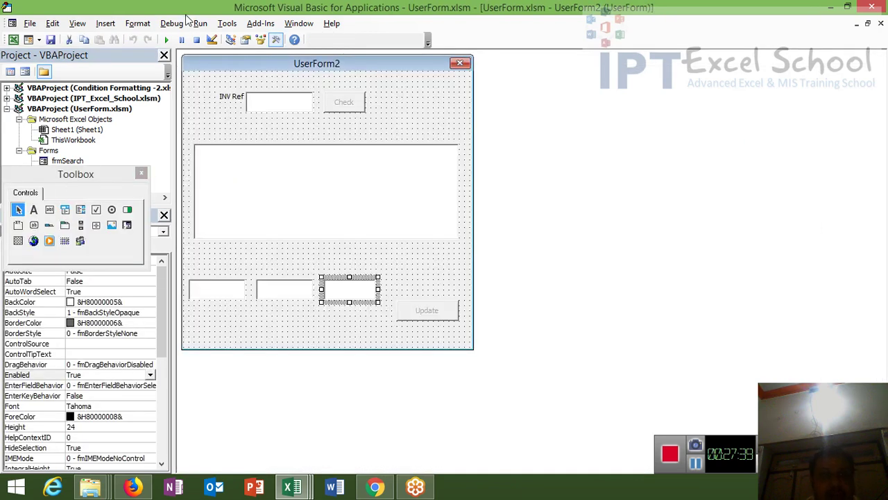
Rerun UserForm2 with INV Ref 10001, load the first record so Update enables, then close.
left_click(200, 82)
left_click(165, 39)
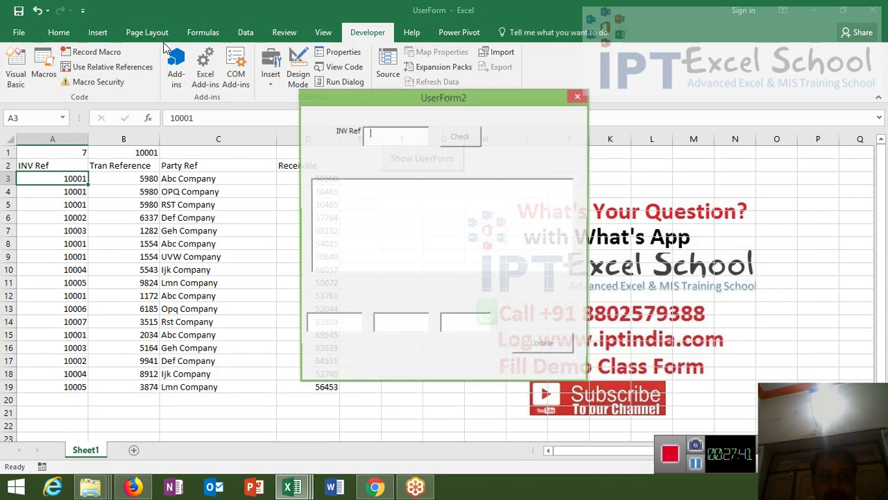
type("100")
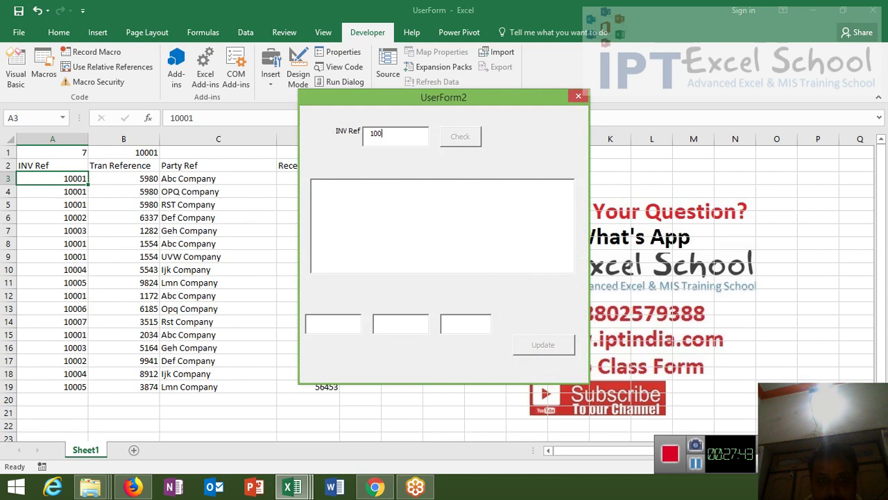
type("01")
left_click(462, 138)
left_click(450, 193)
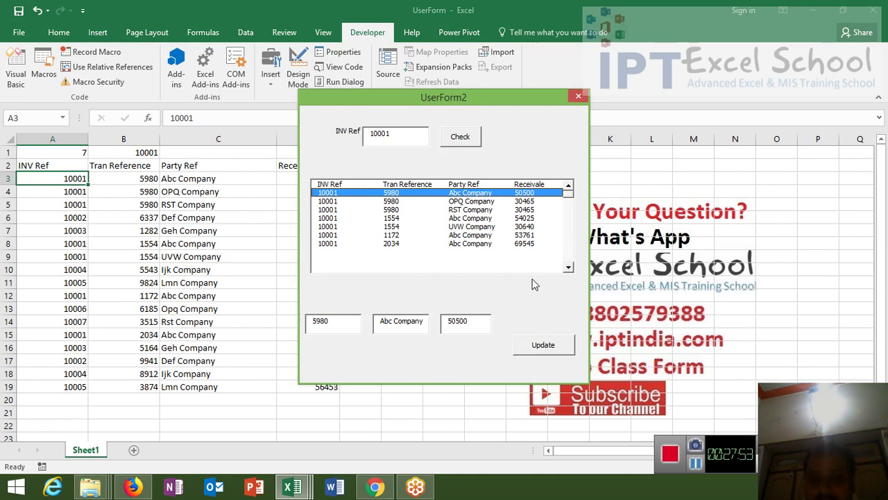
left_click(574, 102)
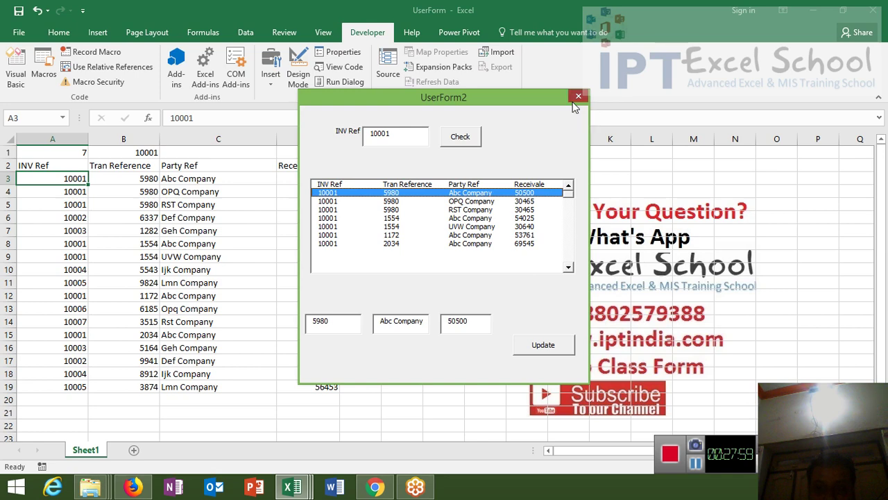
Switch back to the Sheet1 worksheet and select cell D10 holding 66057.
key("alt+F11")
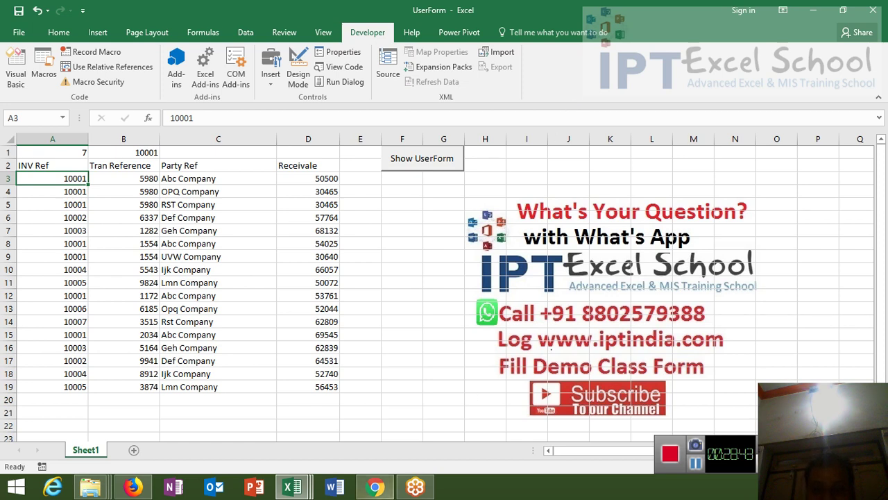
mouse_move(424, 490)
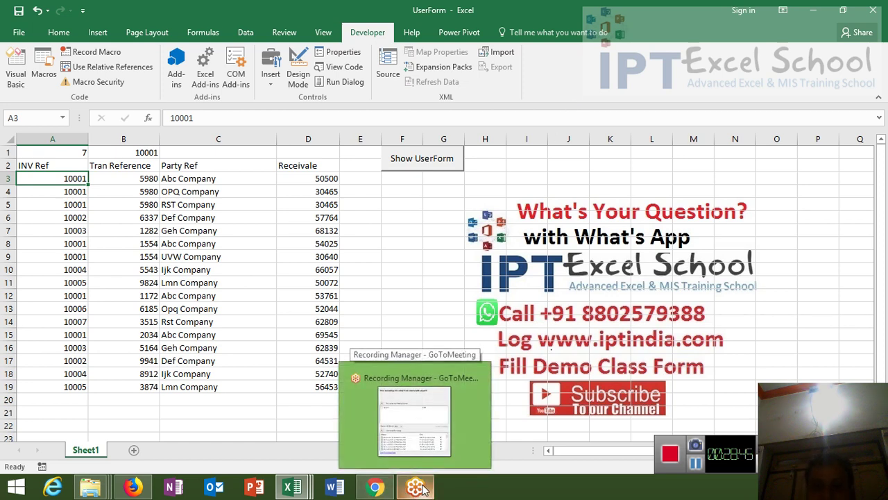
left_click(332, 273)
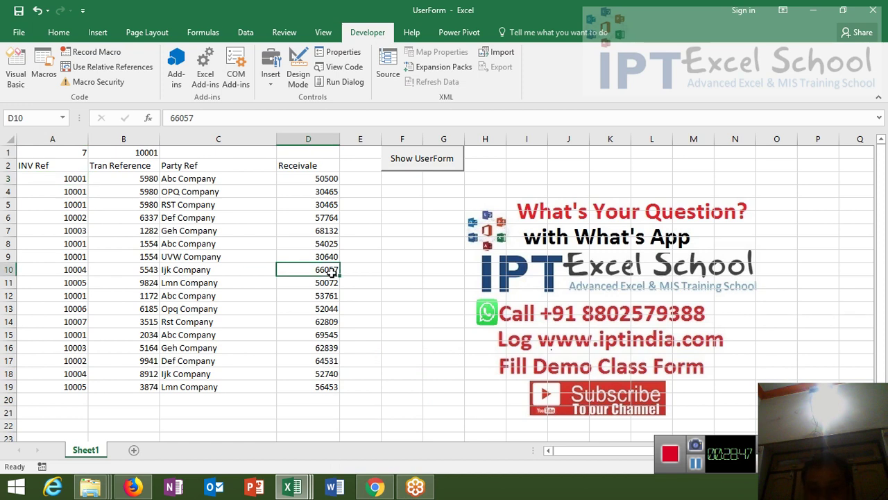